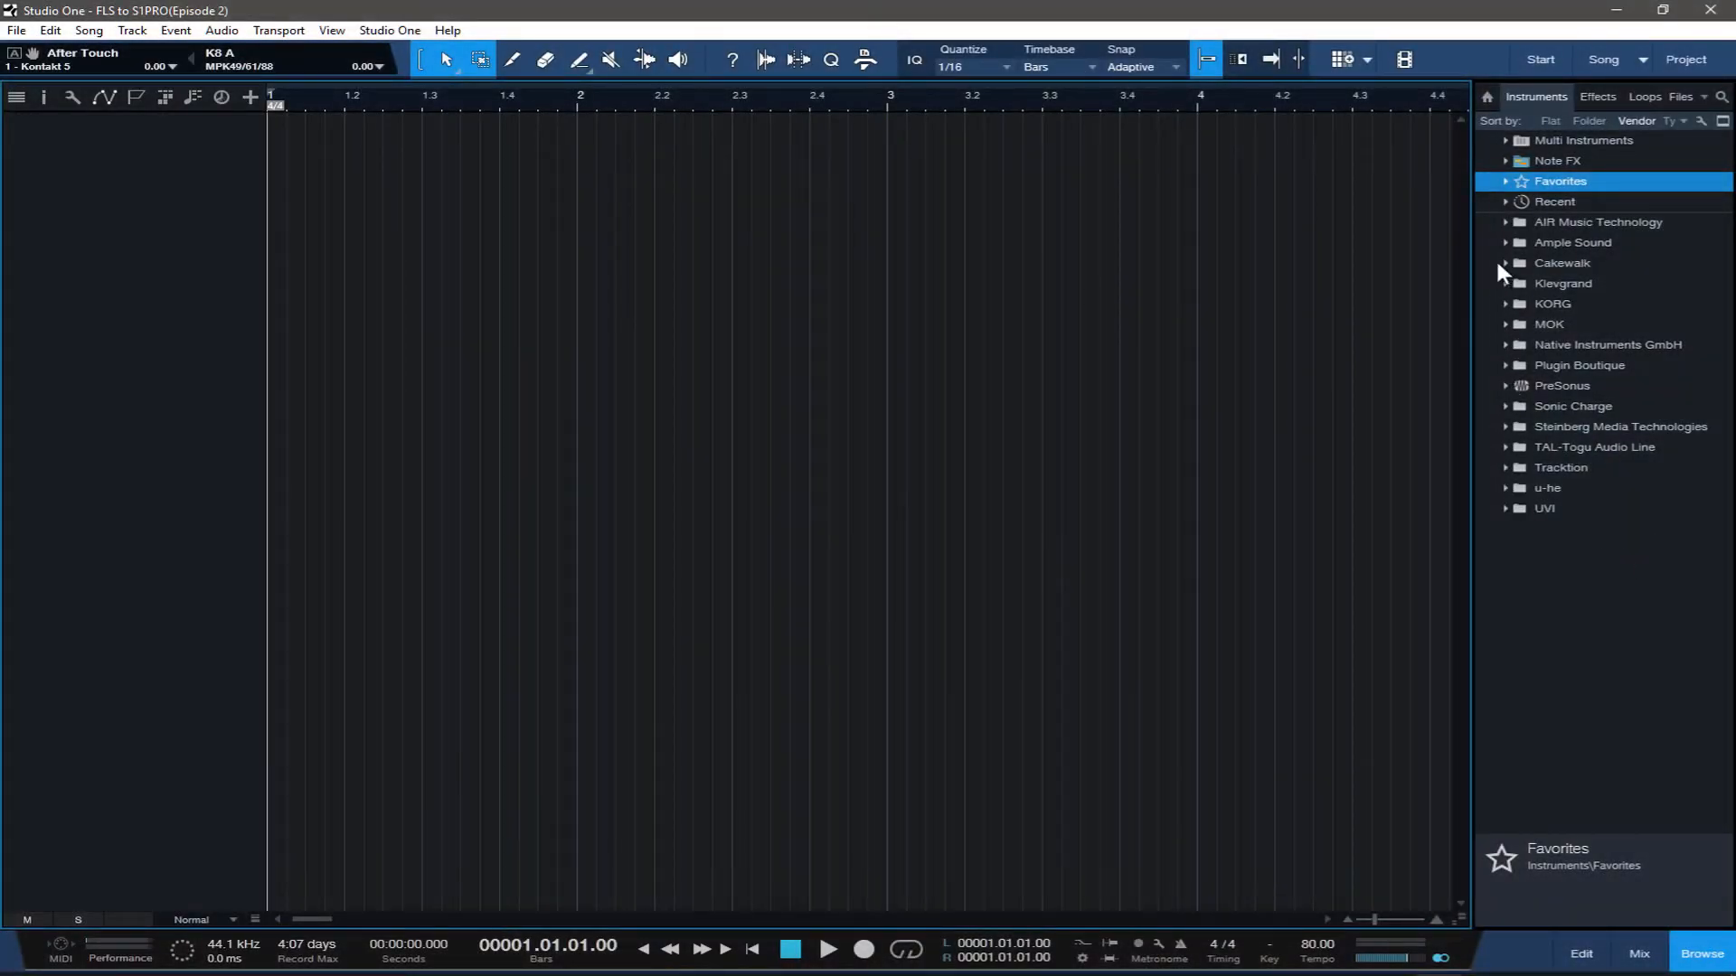
Add a Kontakt 5 instrument track from the favorite instruments and name the track Rhodes
click(1505, 181)
drag(1574, 325, 175, 165)
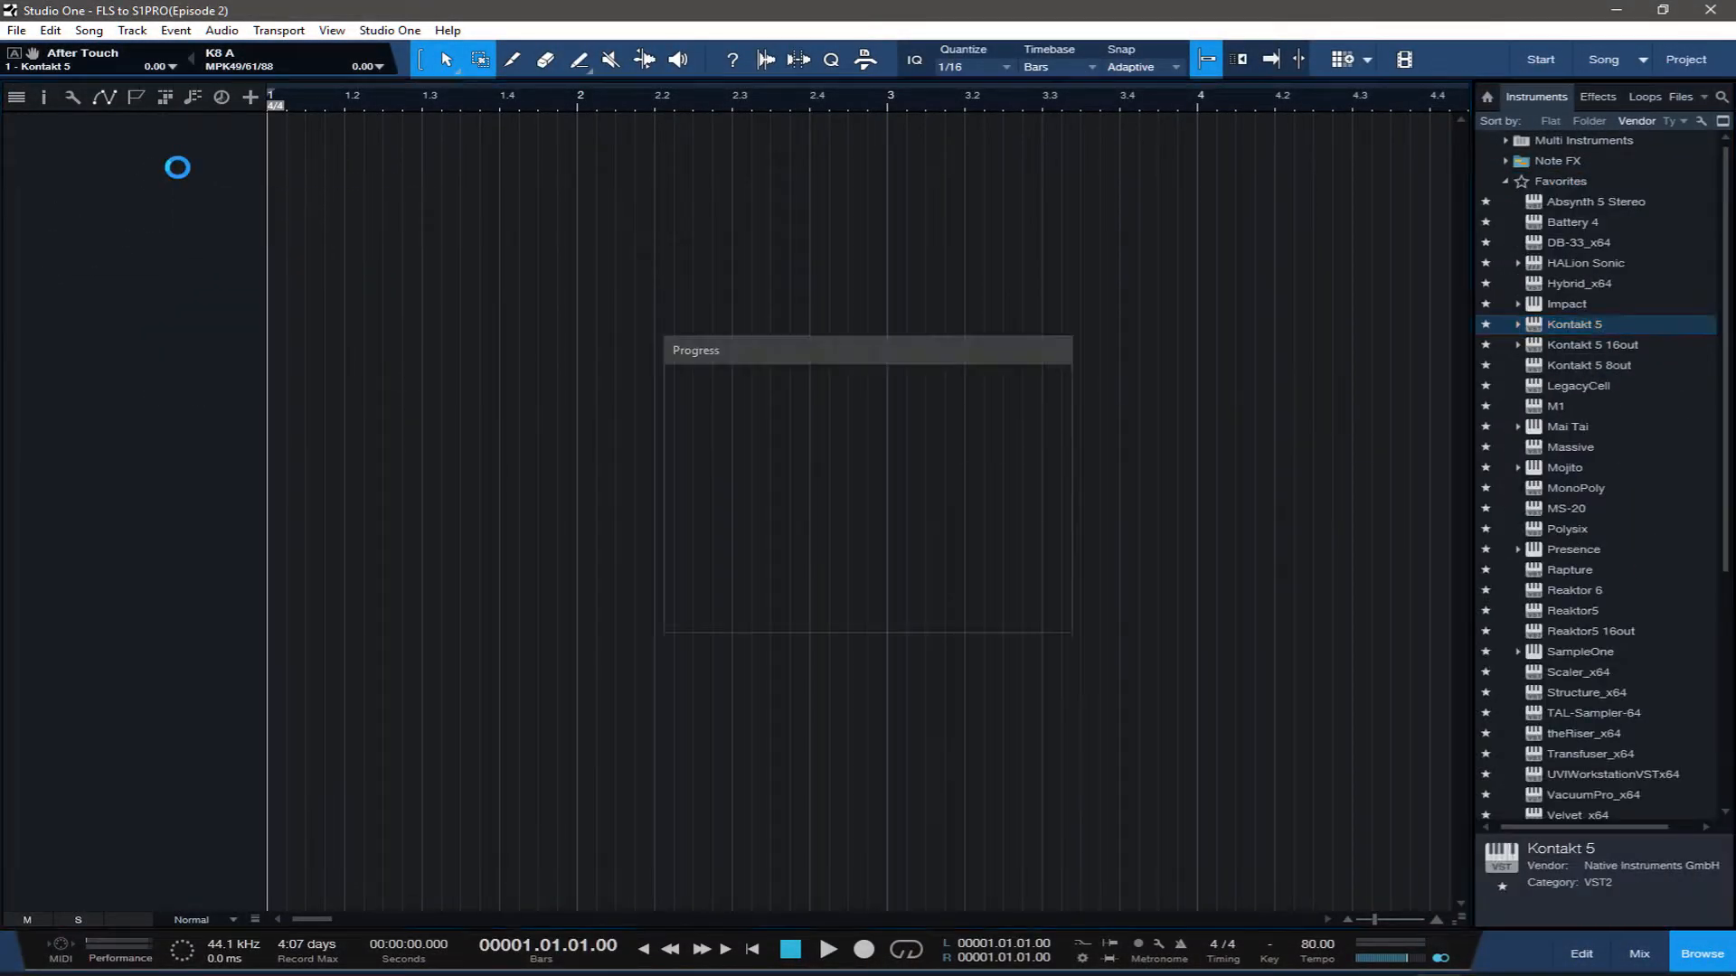
drag(722, 295, 983, 192)
double_click(165, 127)
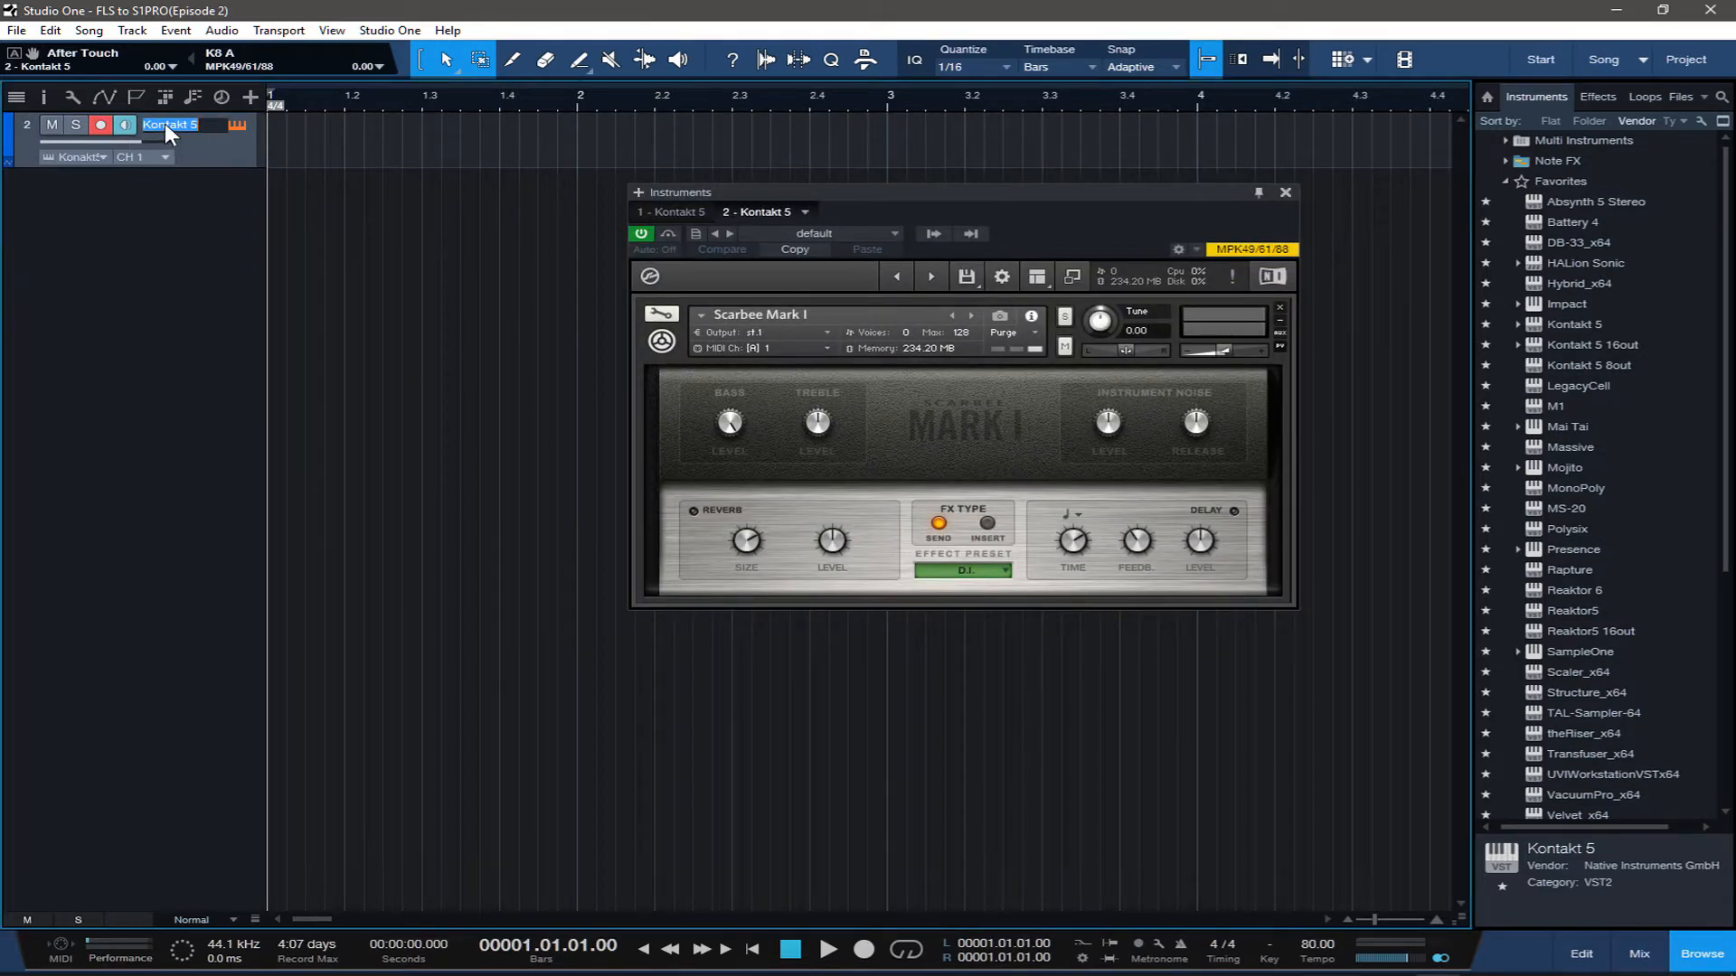
text(rH)
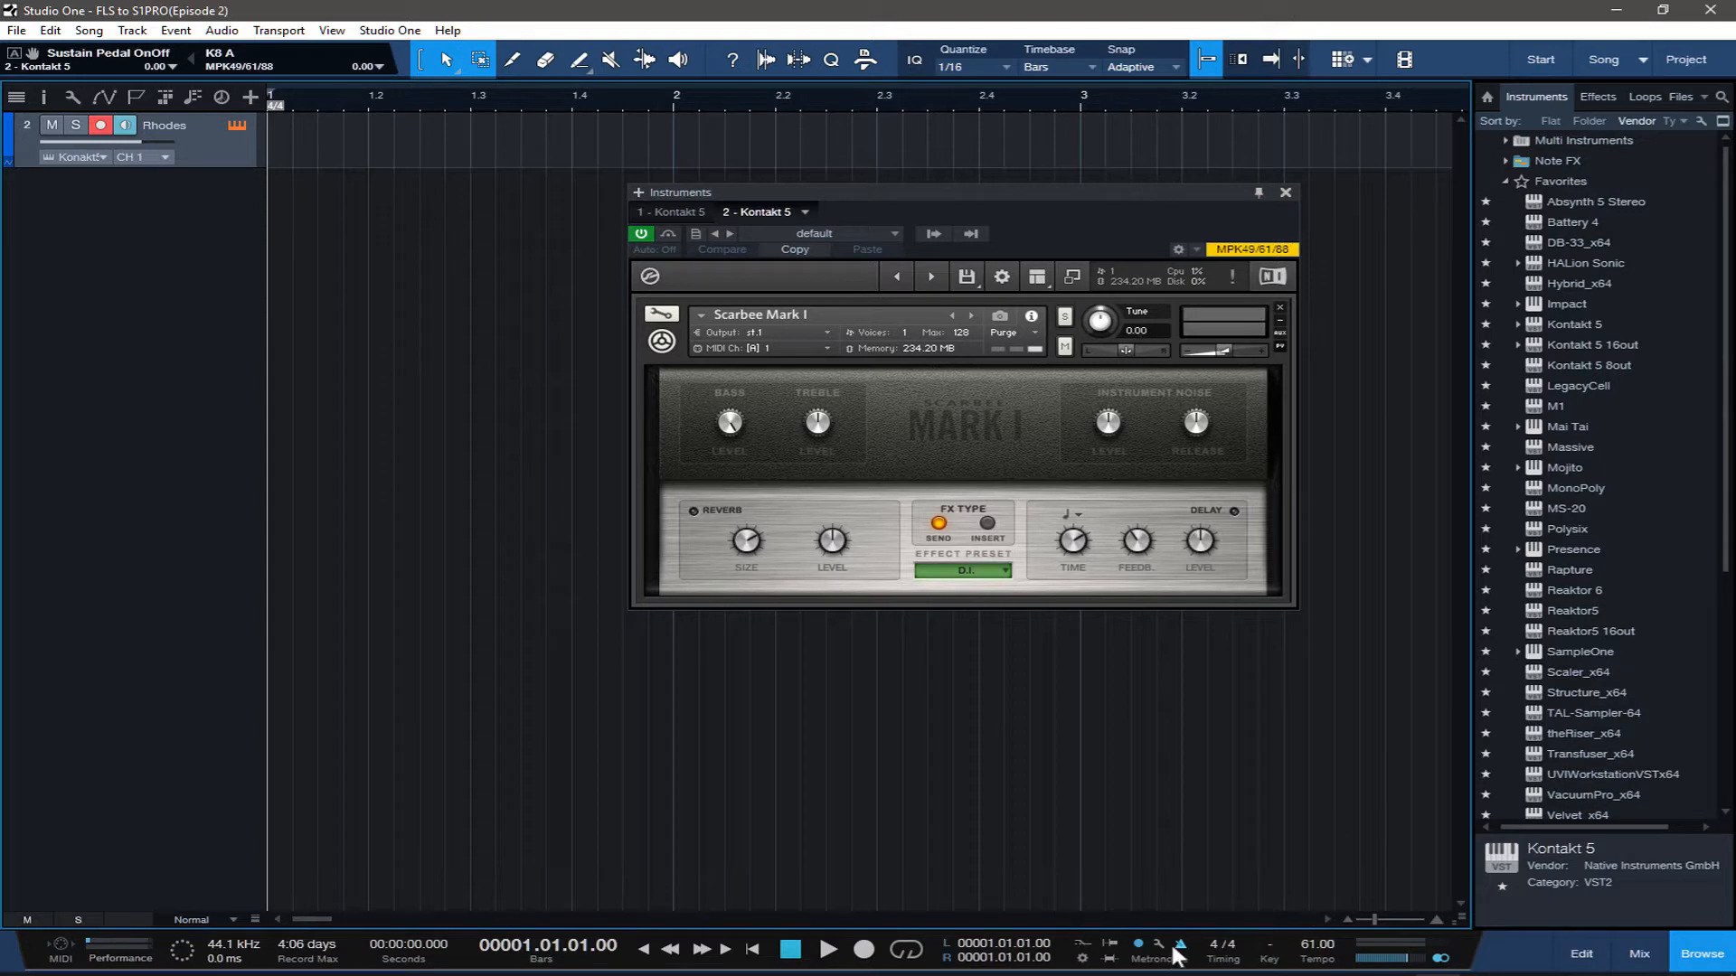
Record the opening chords on the Rhodes track from the start of bar 1, and play back the take
click(1139, 945)
key(KP_Multiply)
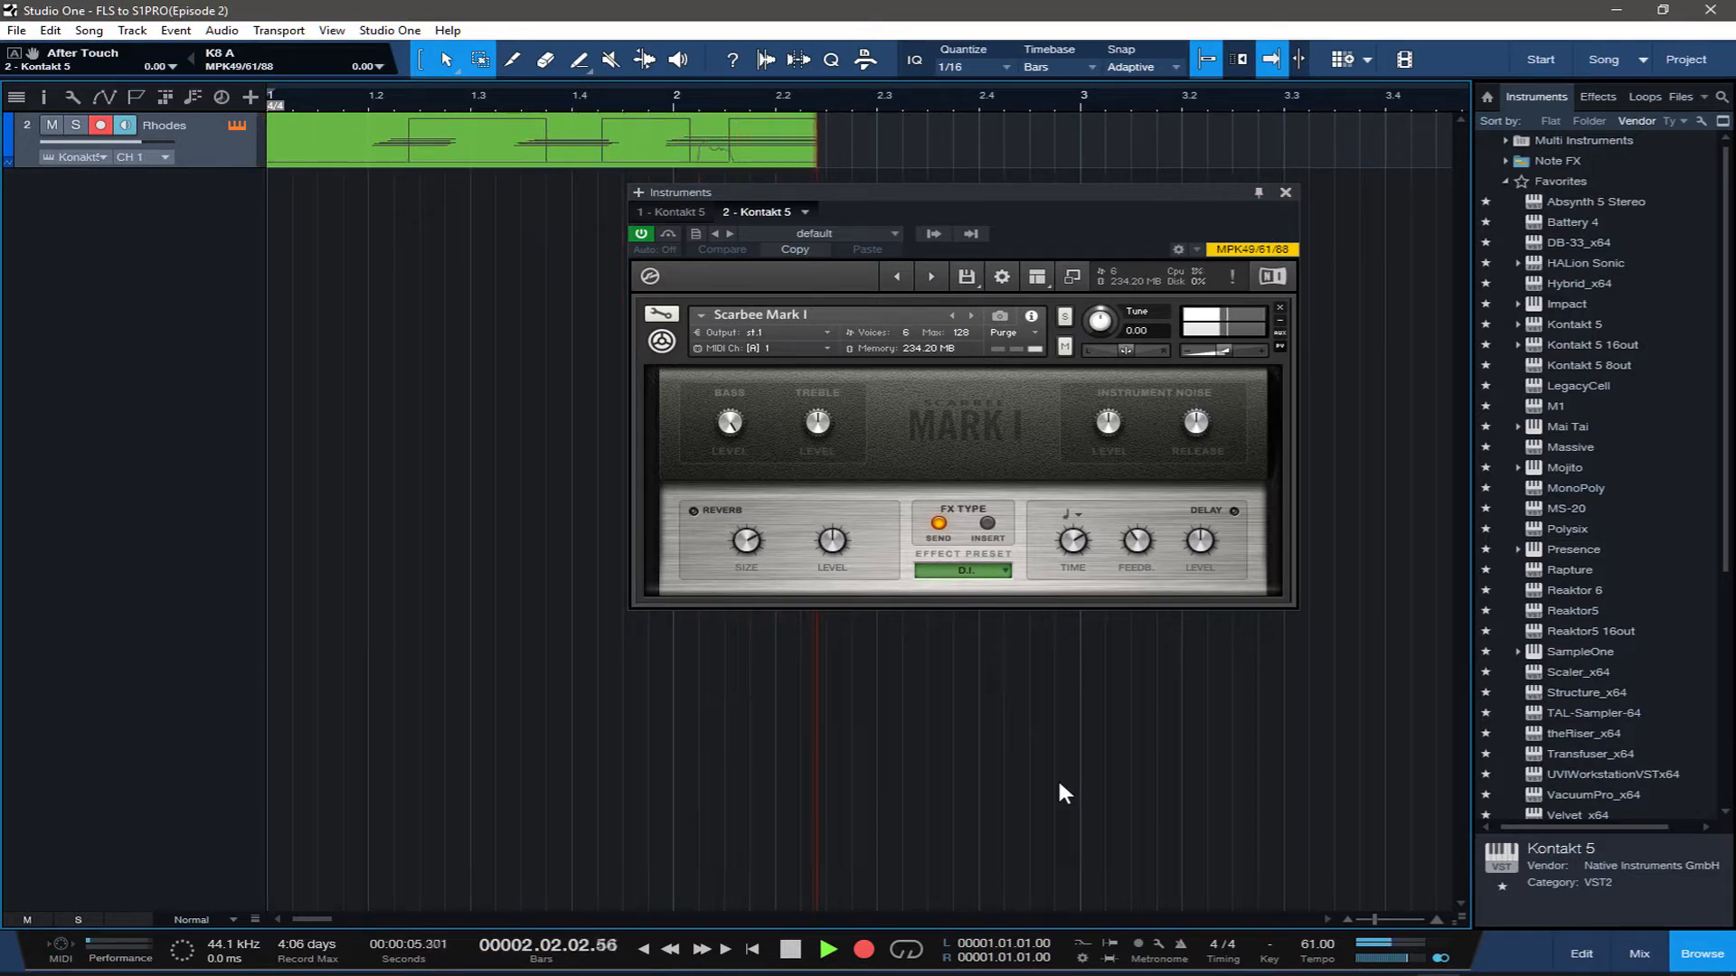
key(space)
key(space)
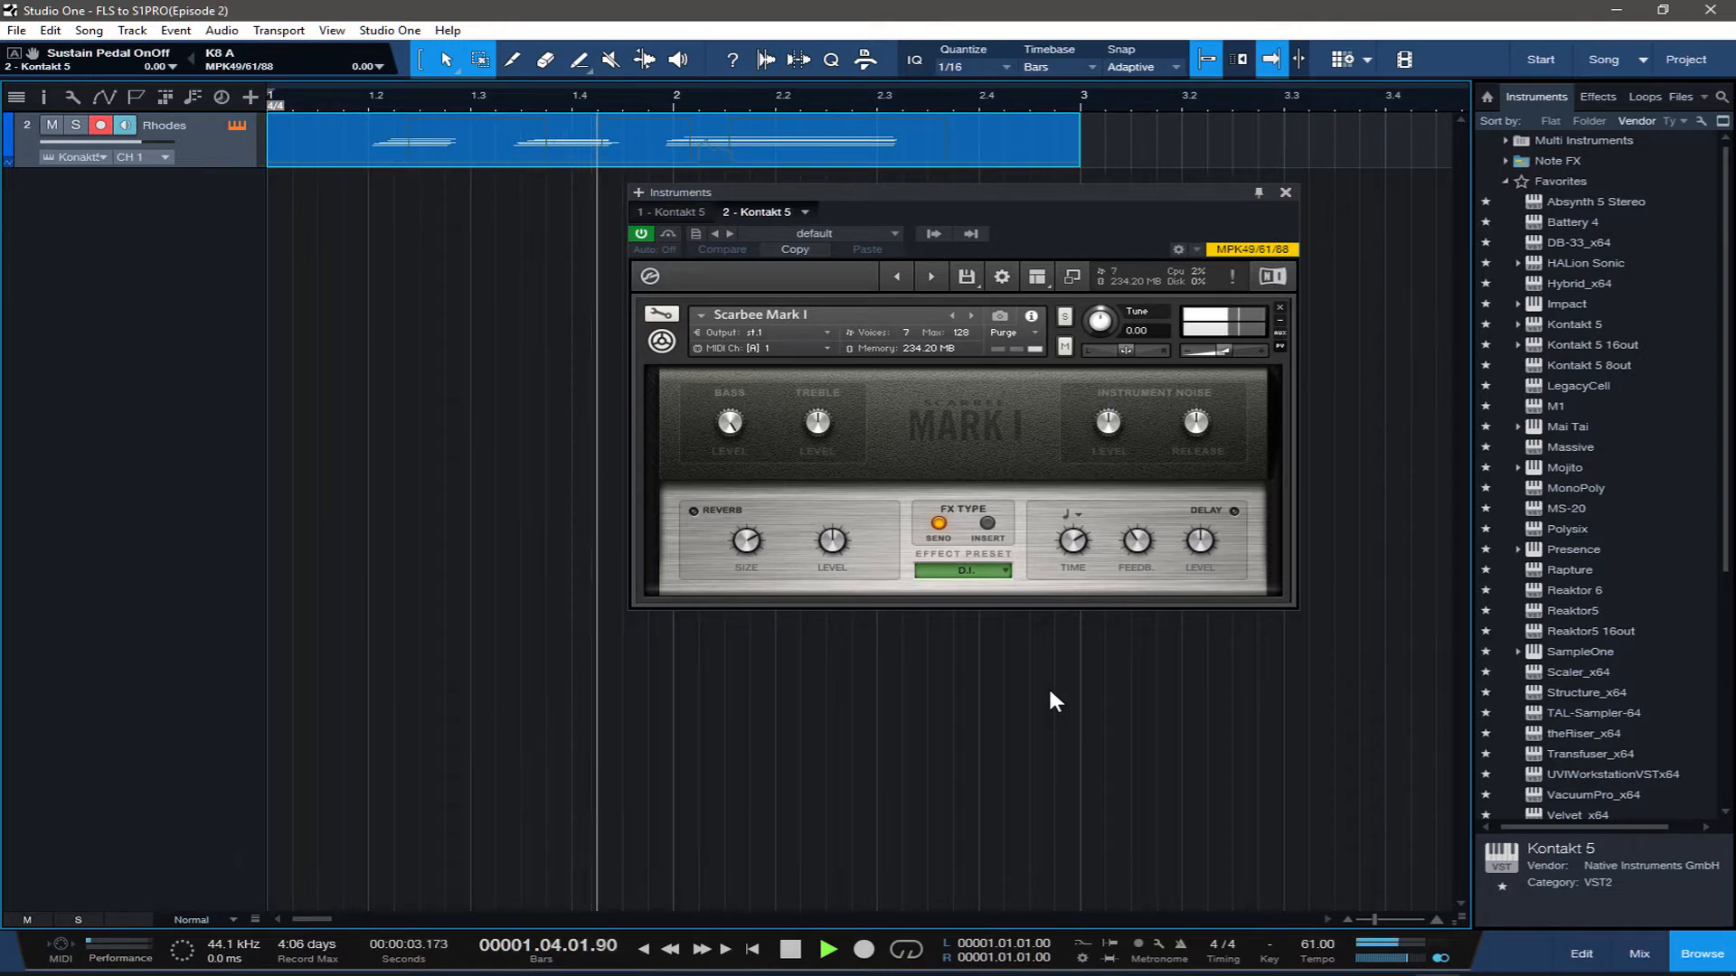
Punch in during playback to record more Rhodes chords through bar 3, and play back the extended part
key(KP_Multiply)
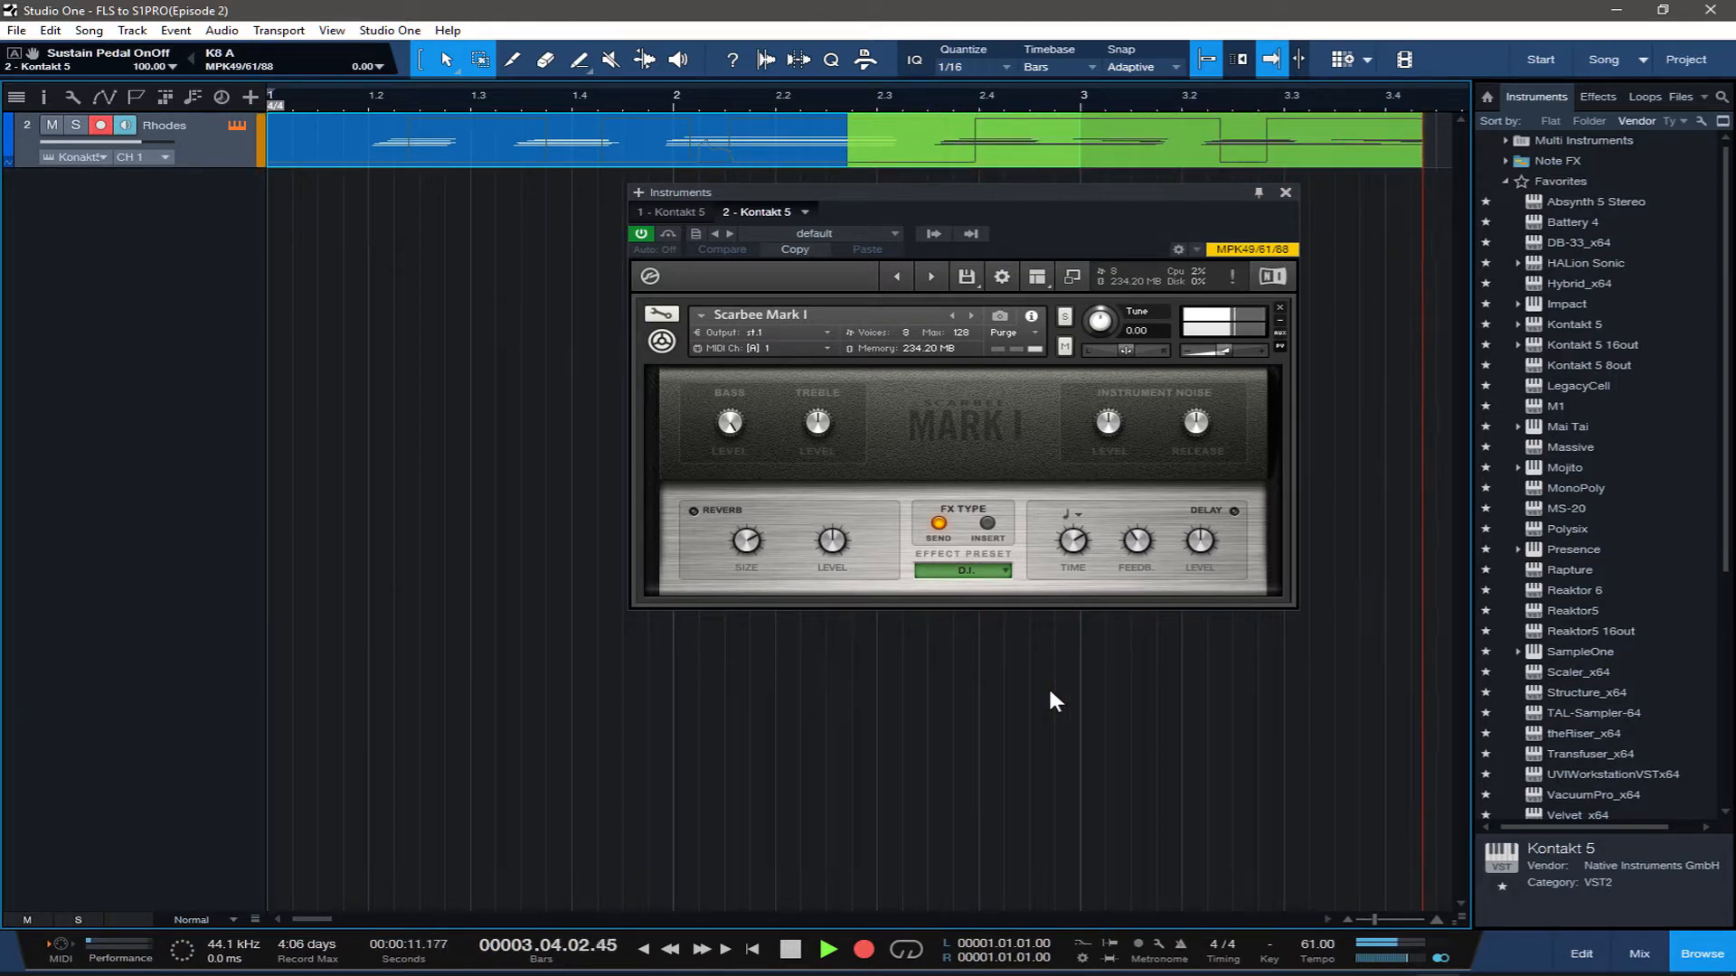
key(space)
key(space)
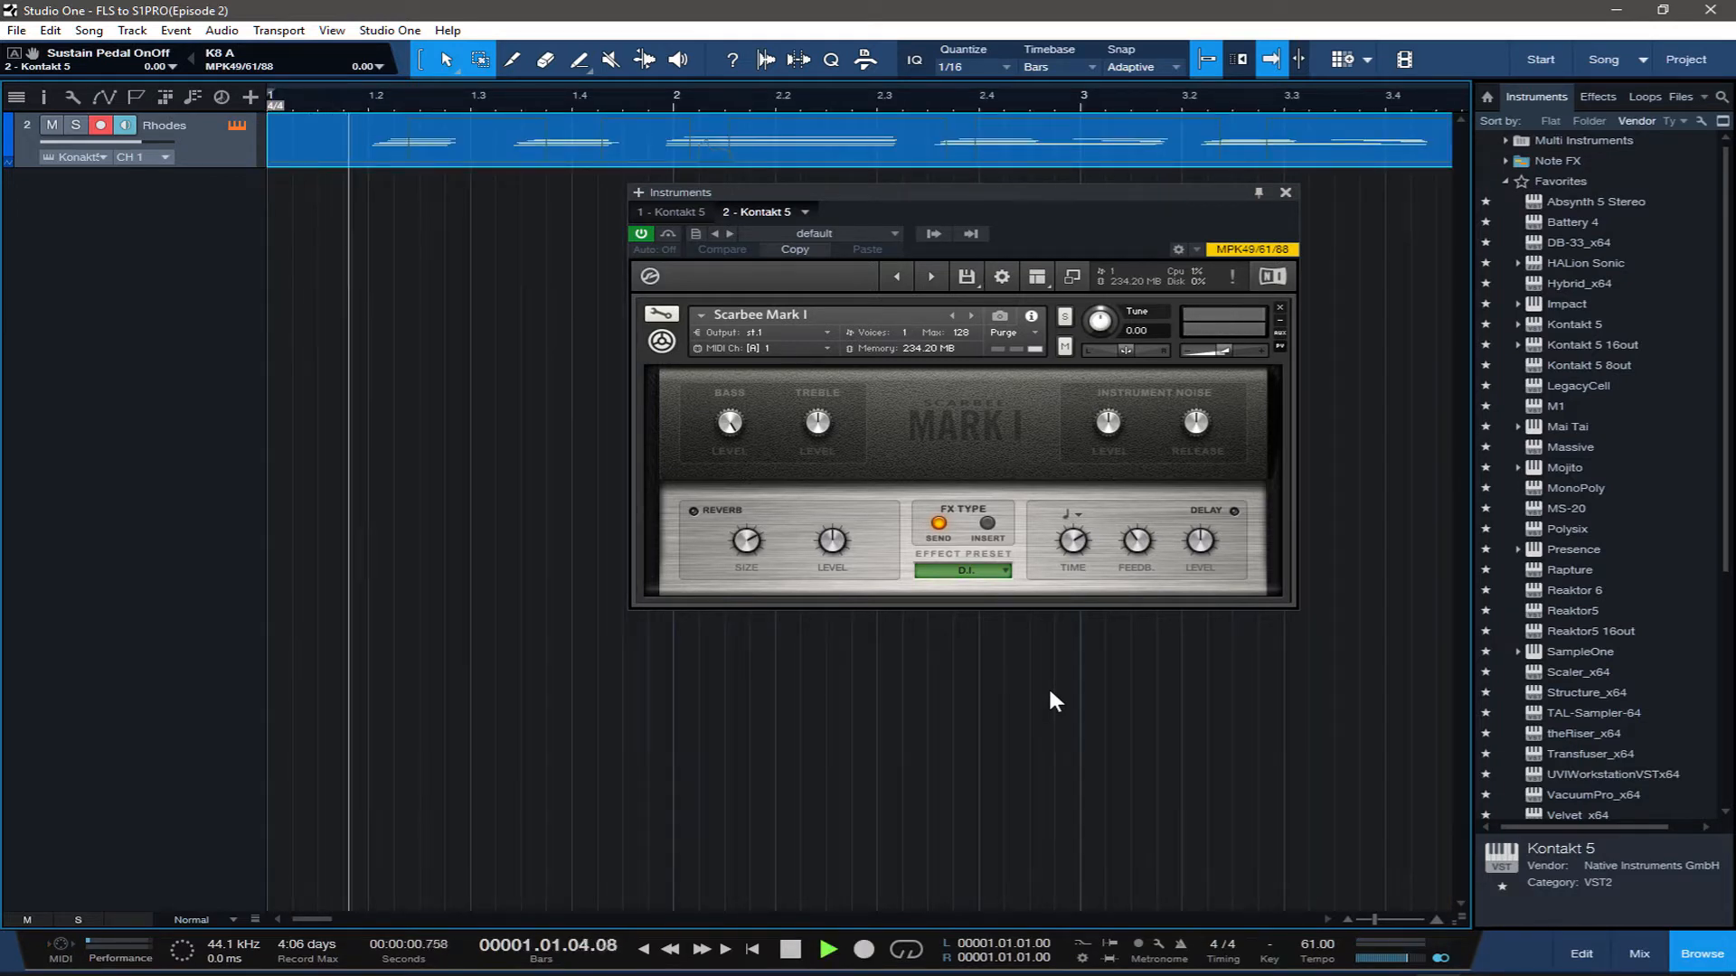
key(space)
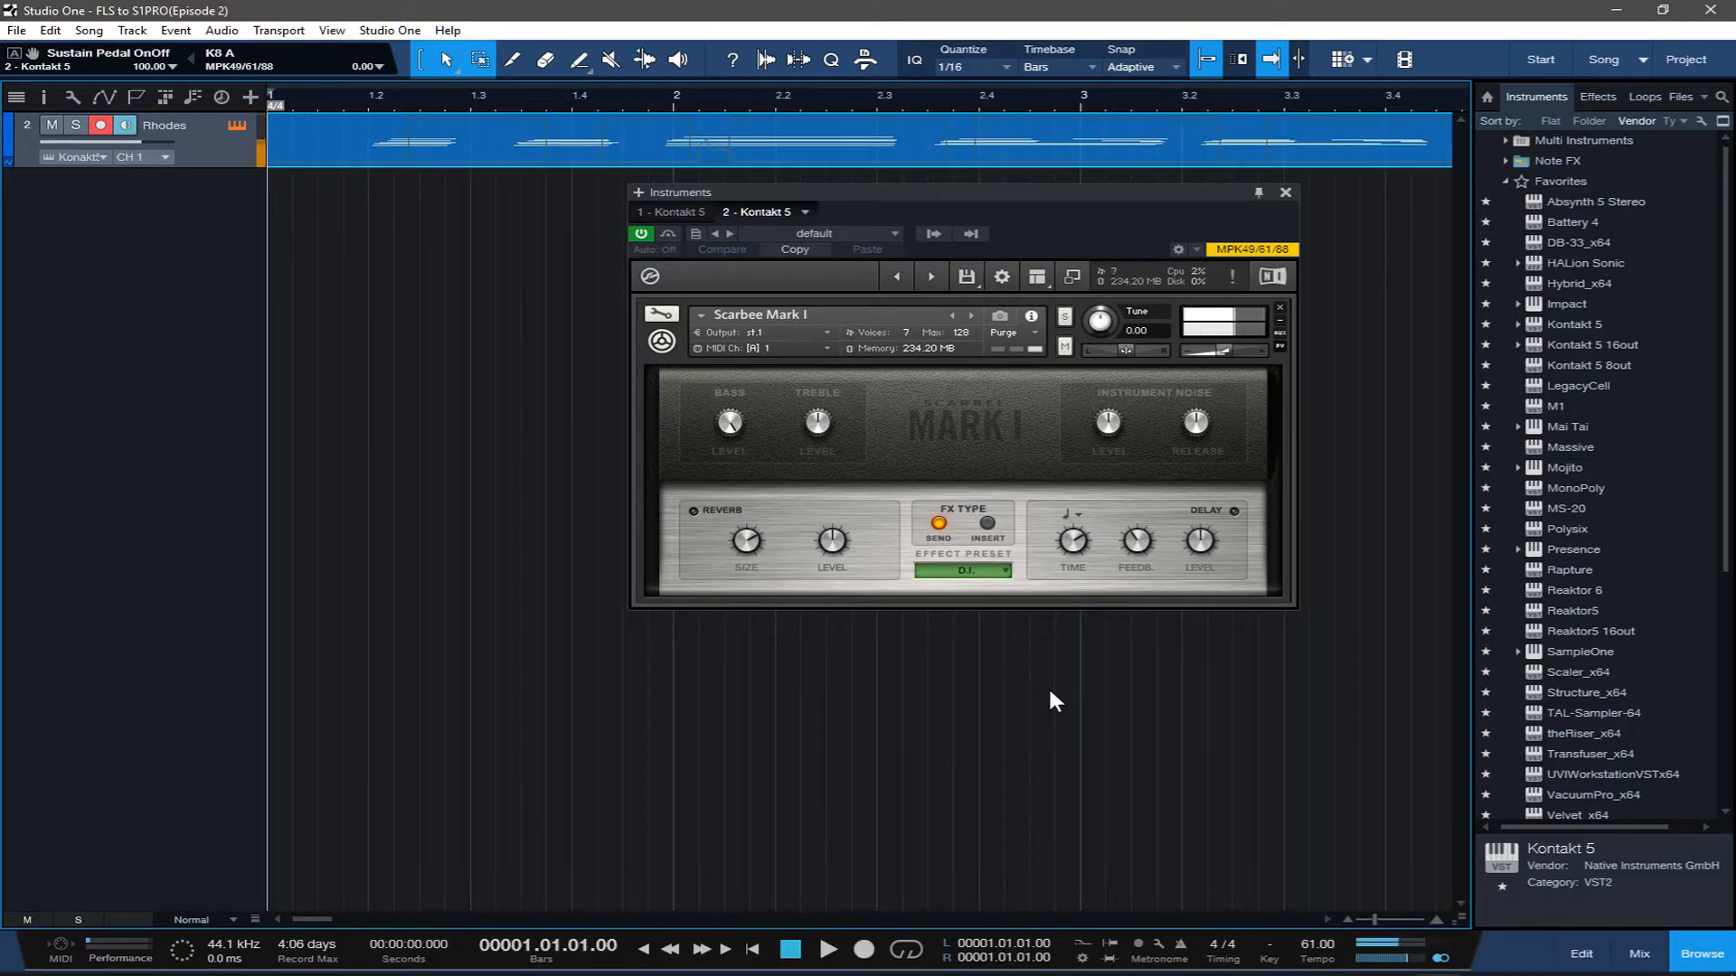
key(space)
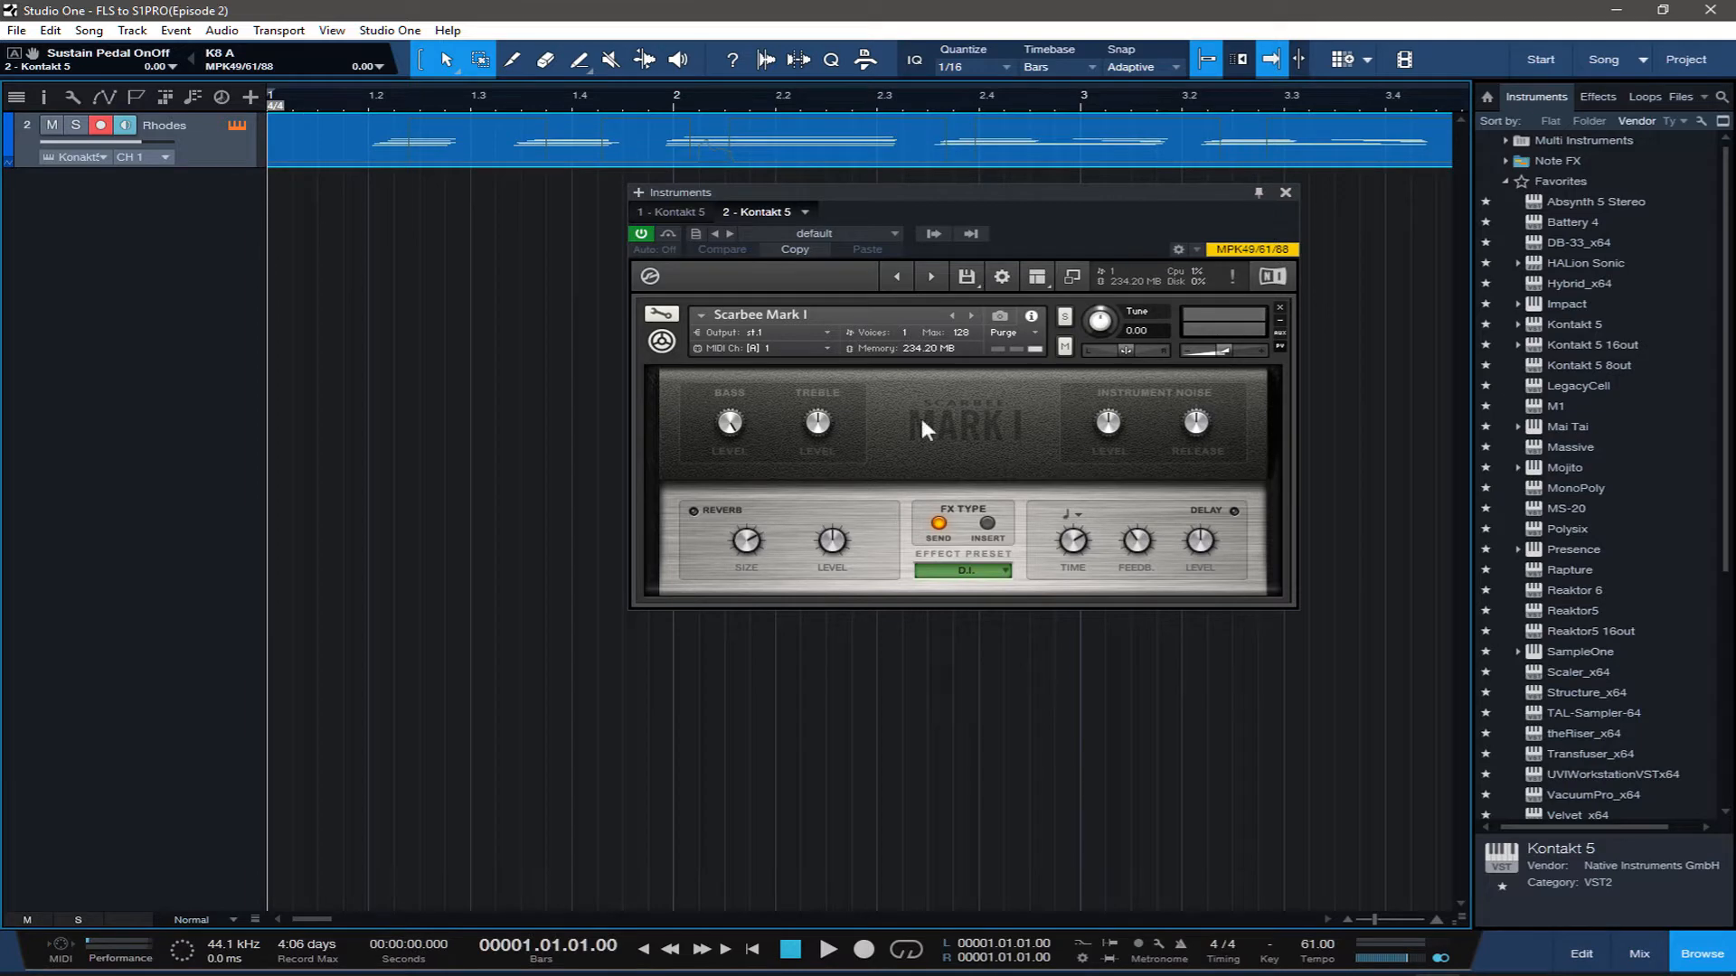
Record the remaining Rhodes chords onto the existing part, extending it to the end of bar 6
scroll(814, 98, down, 8)
scroll(814, 98, up, 4)
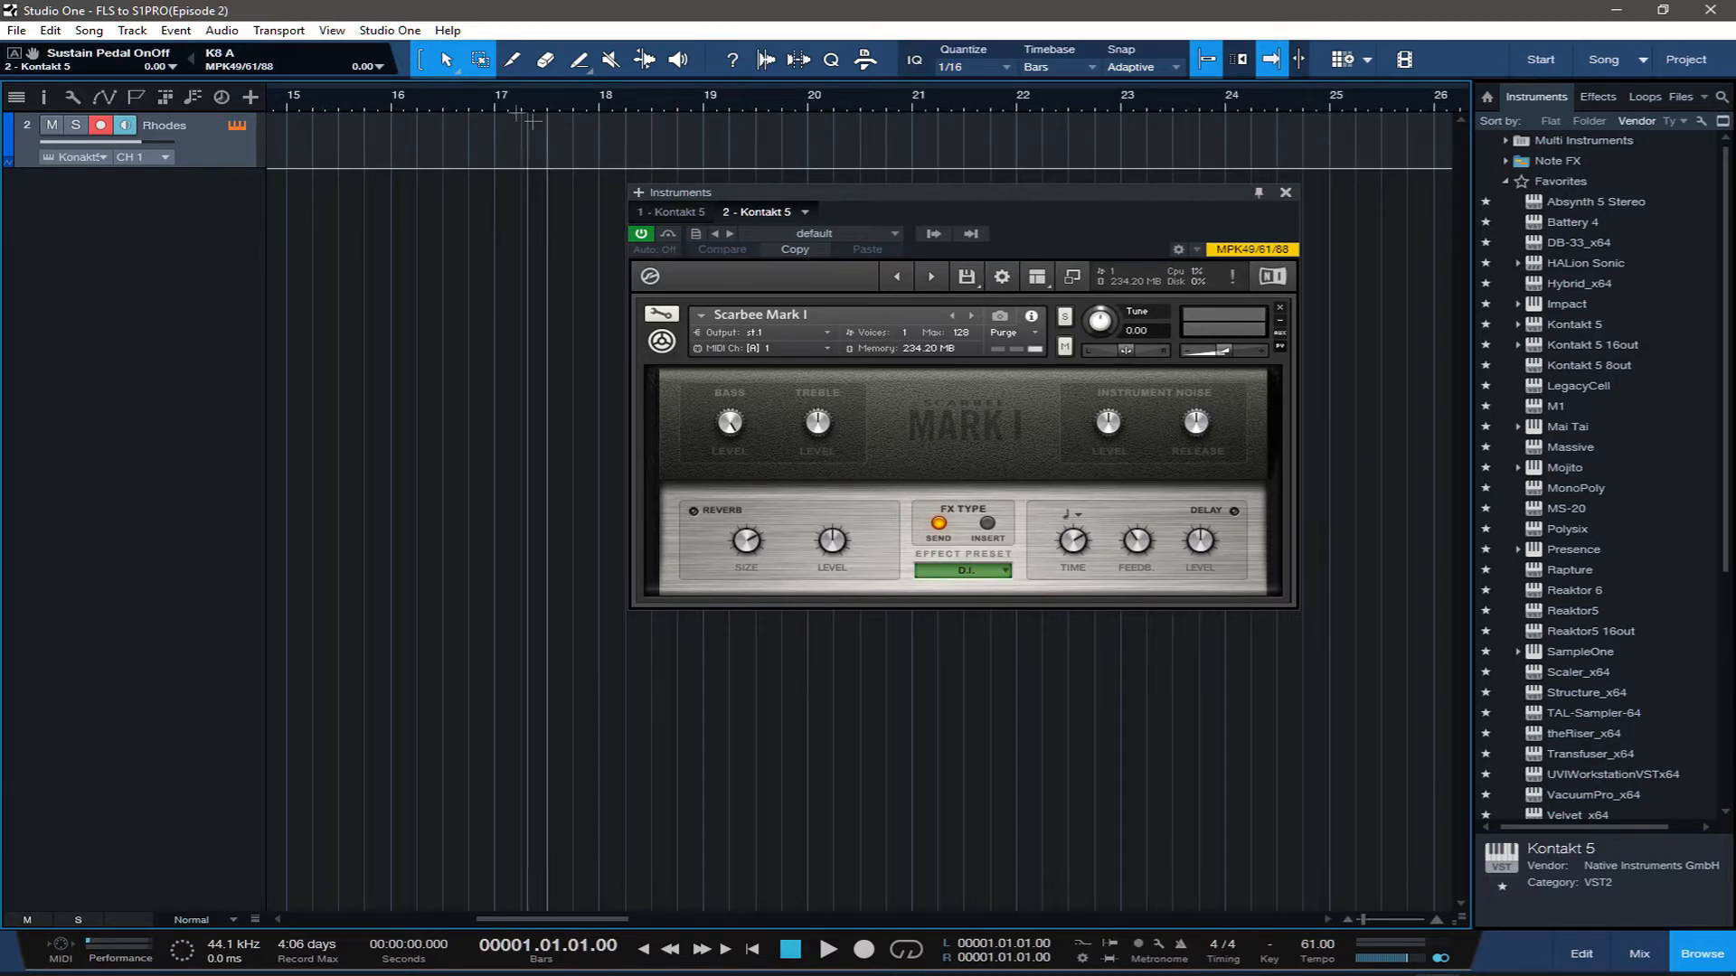
scroll(318, 93, down, 5)
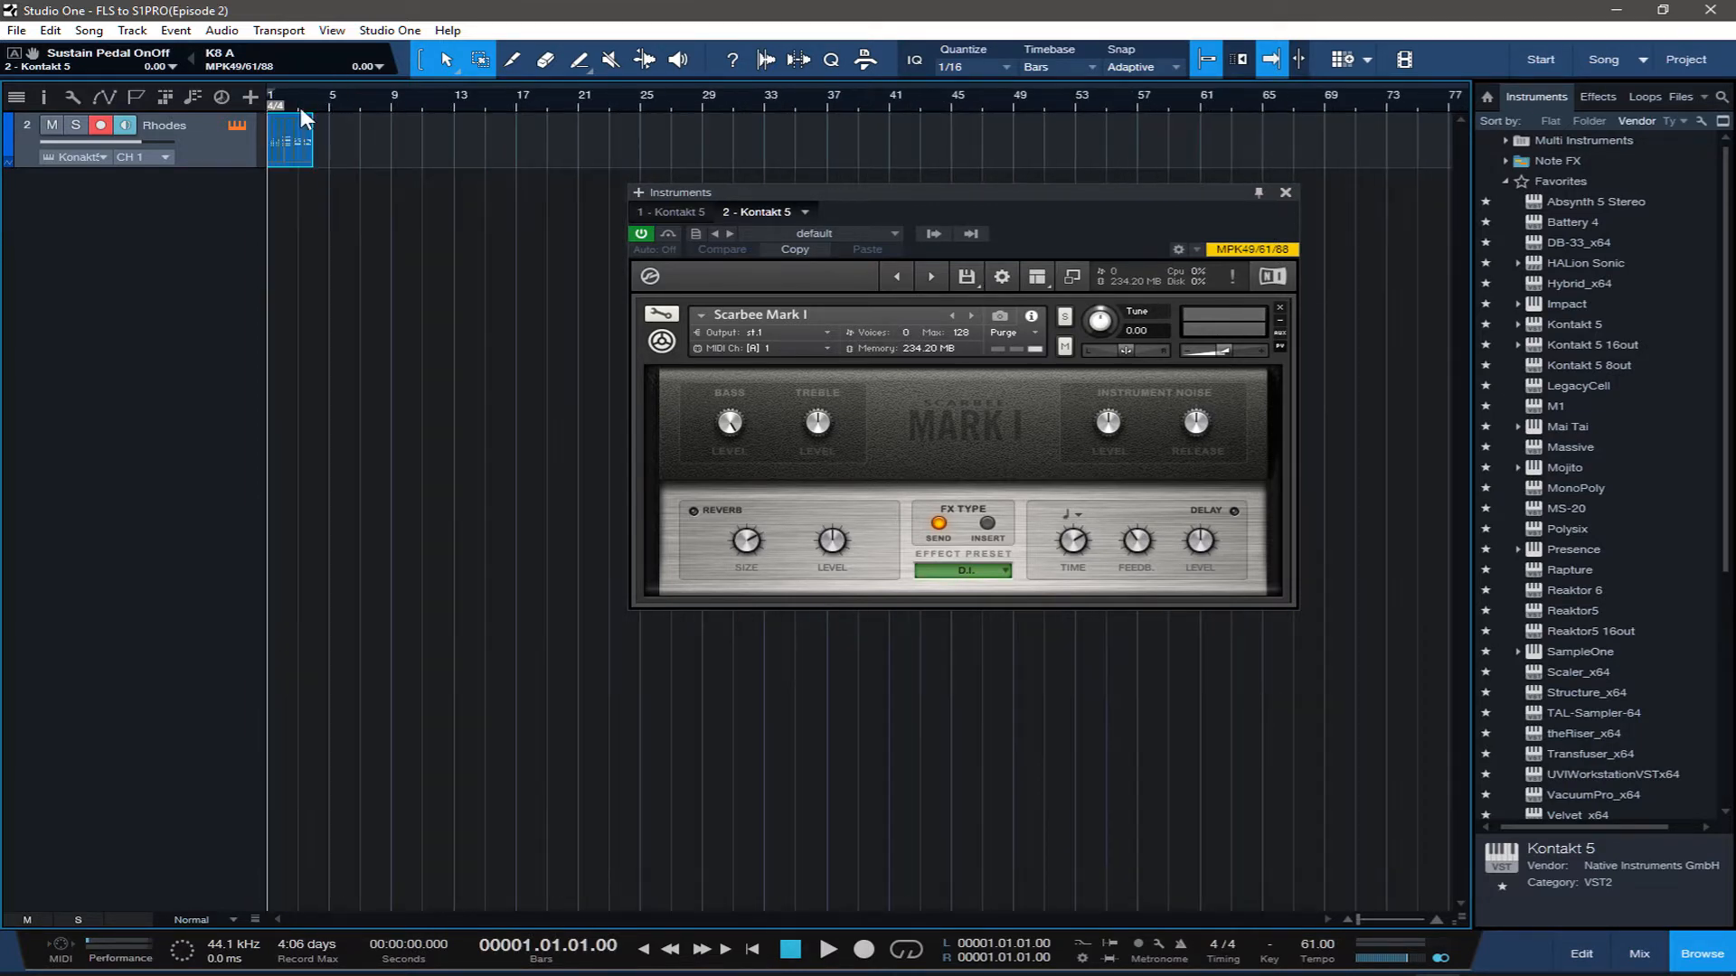
scroll(282, 100, up, 3)
drag(481, 919, 353, 915)
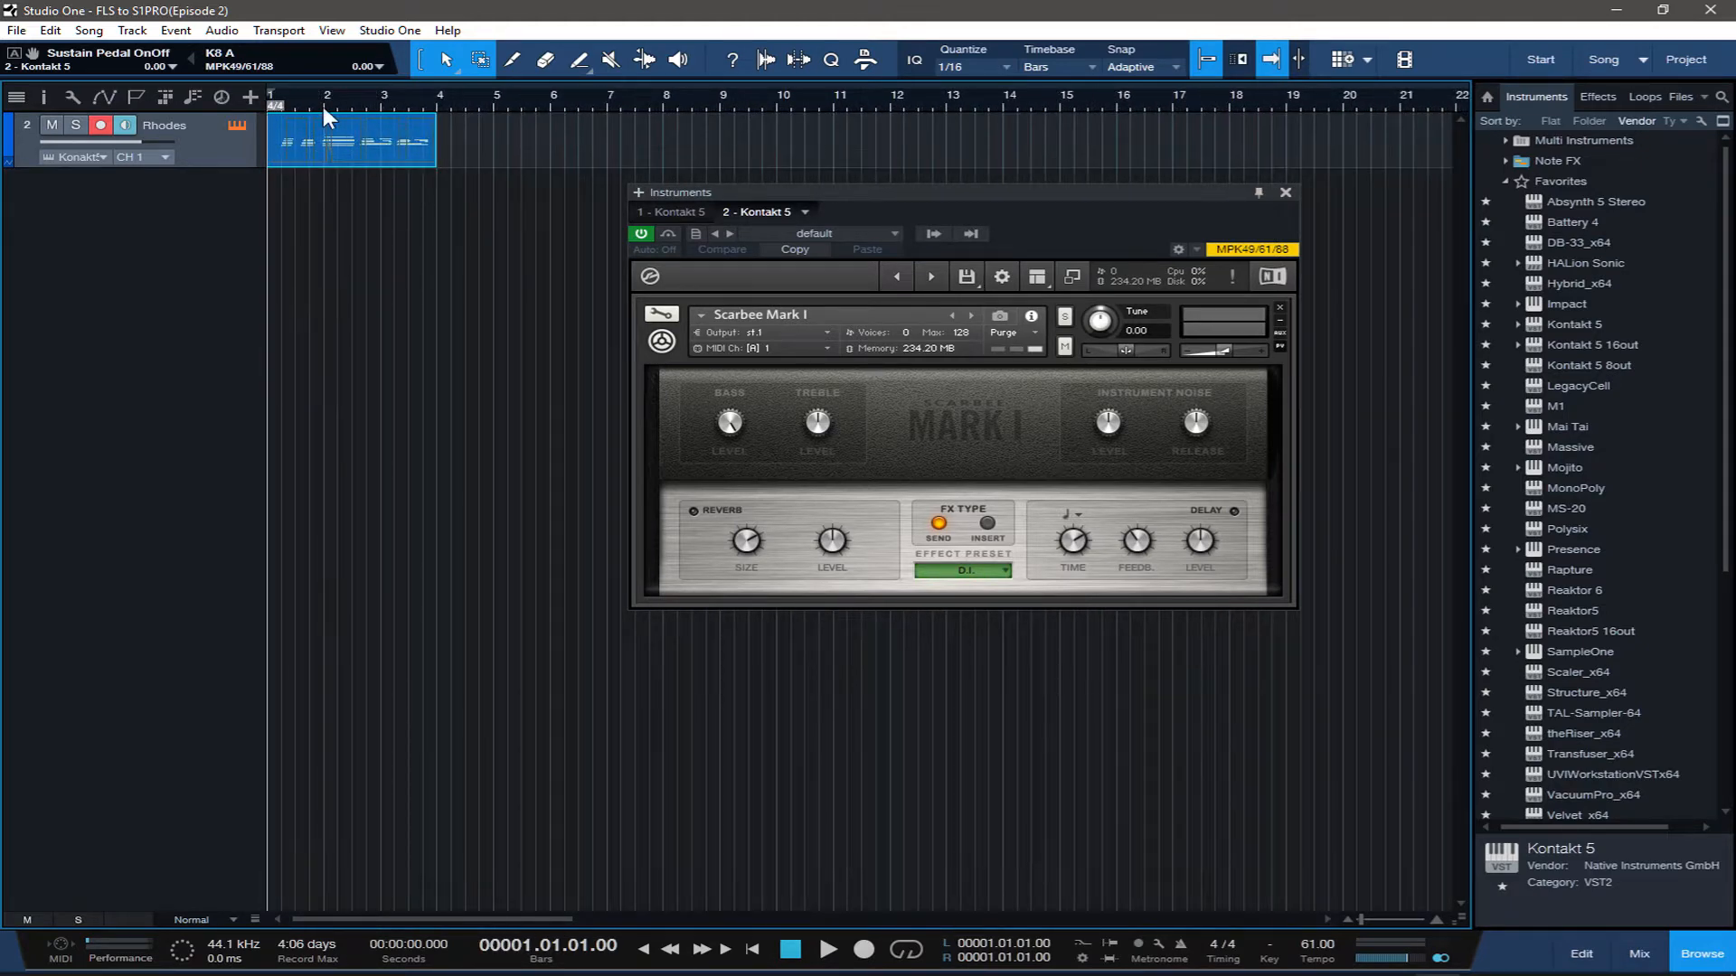
scroll(324, 107, up, 2)
drag(354, 915, 313, 907)
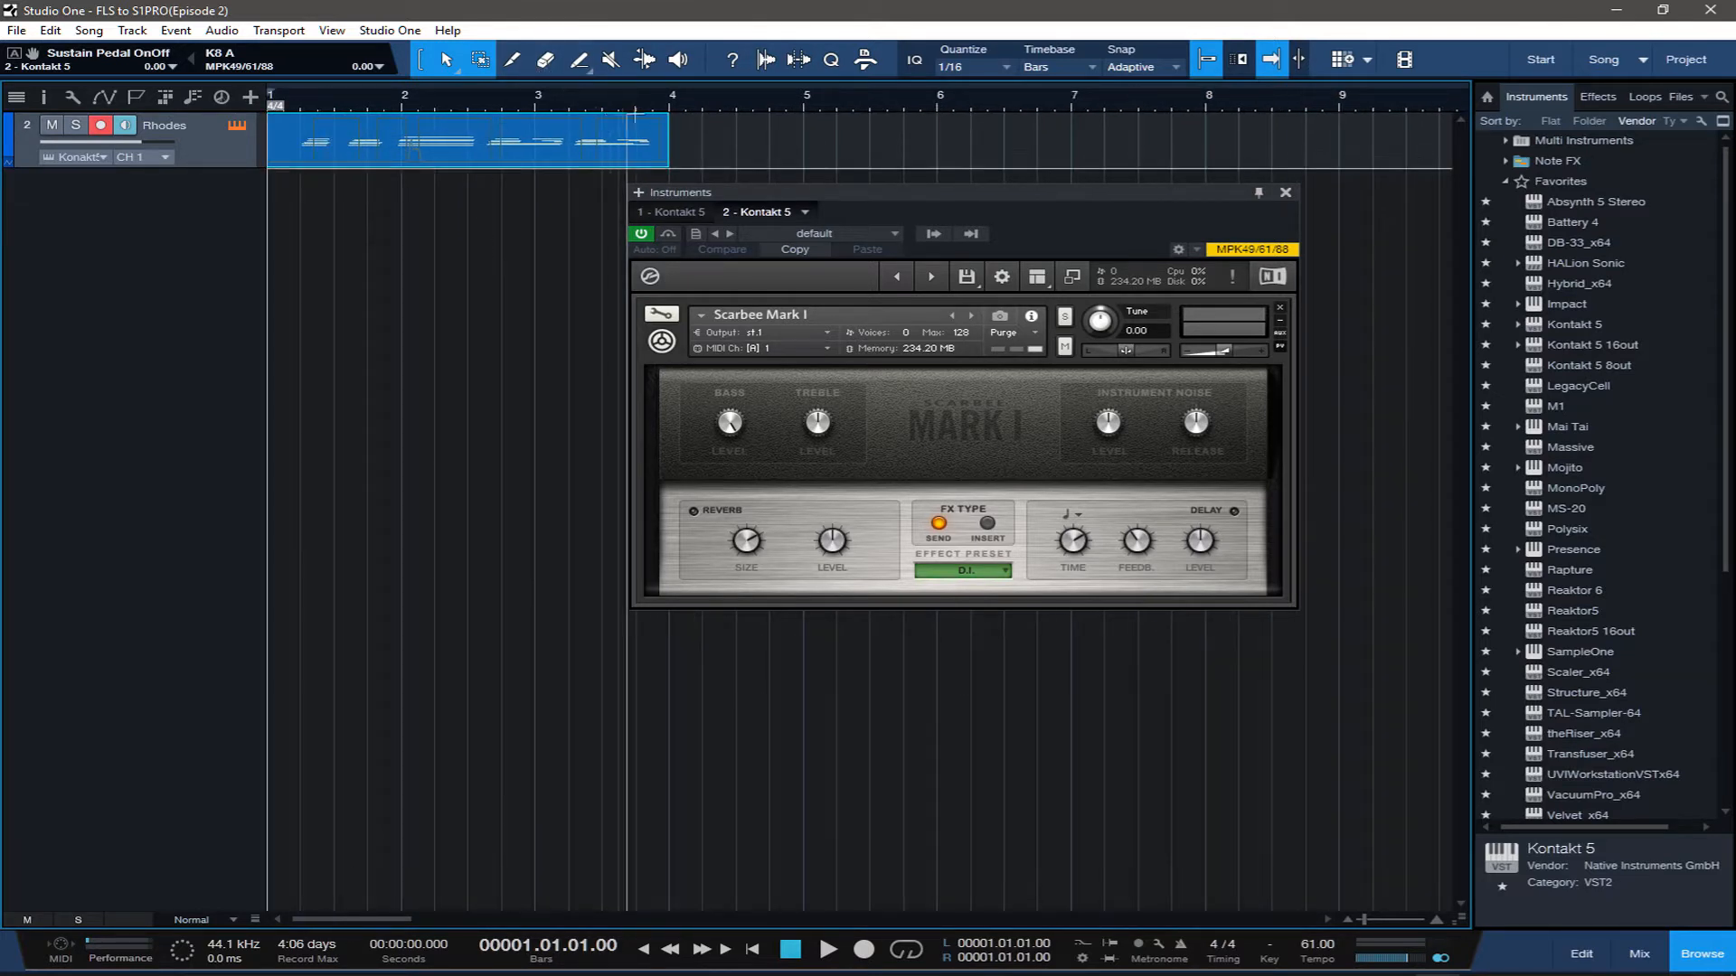
key(KP_Multiply)
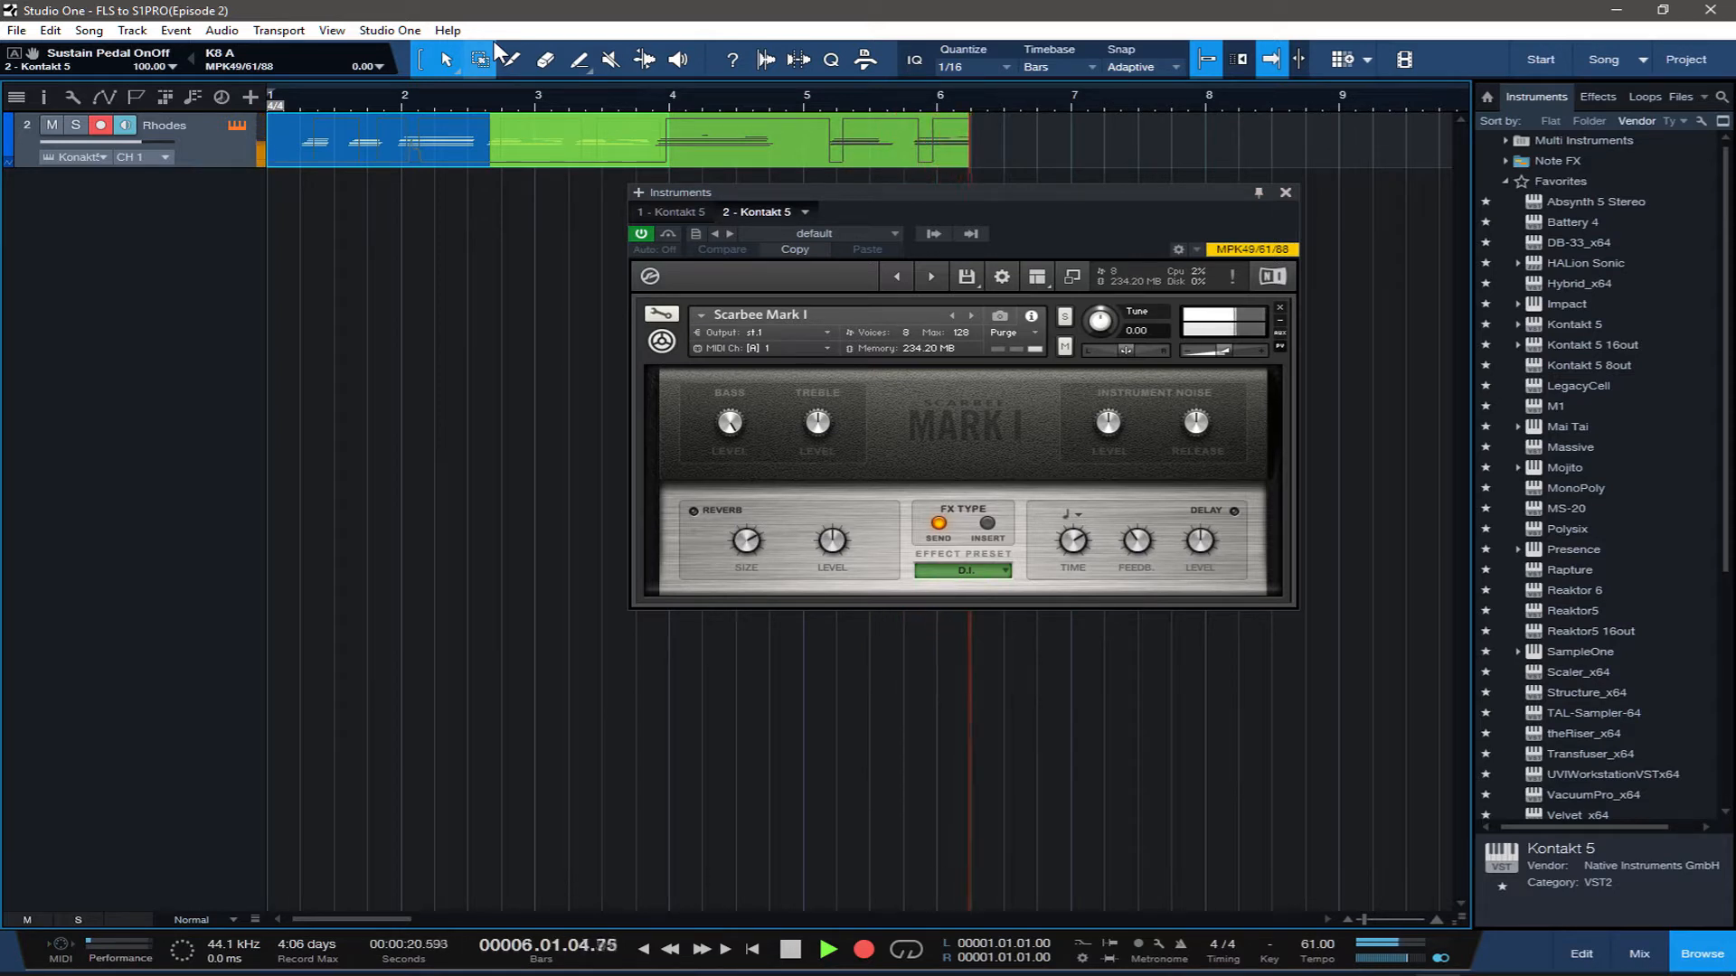
key(space)
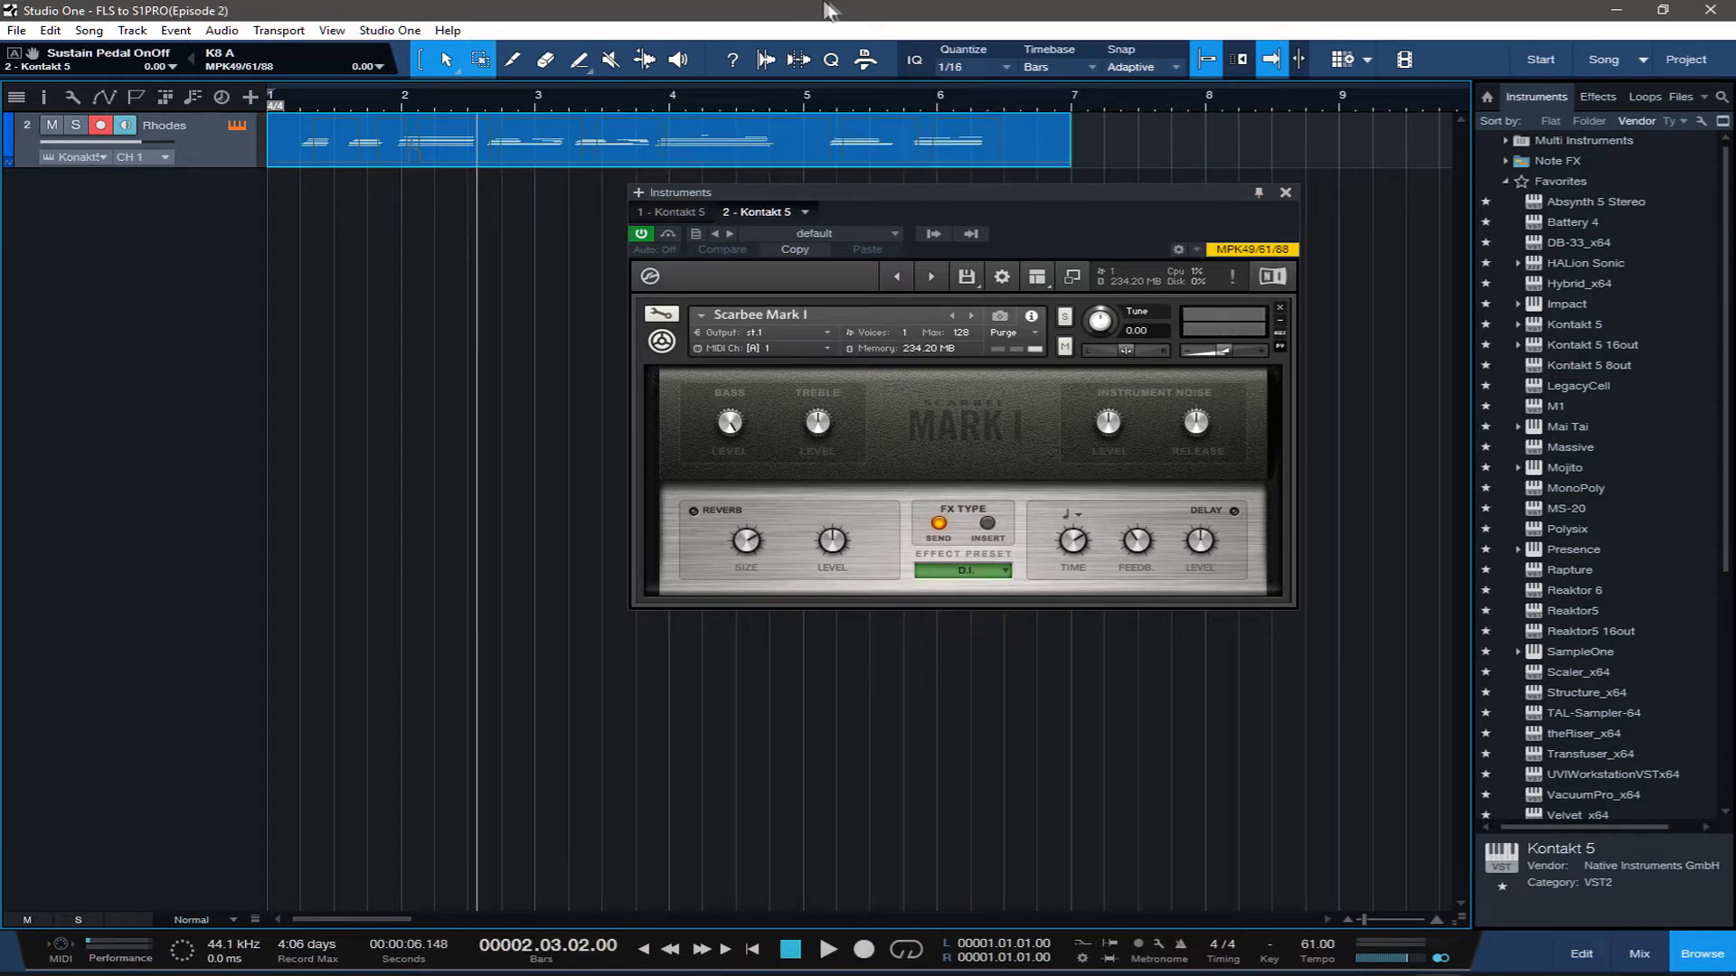
Play back the complete Rhodes recording from the start of the song
key(space)
key(space)
key(Home)
key(space)
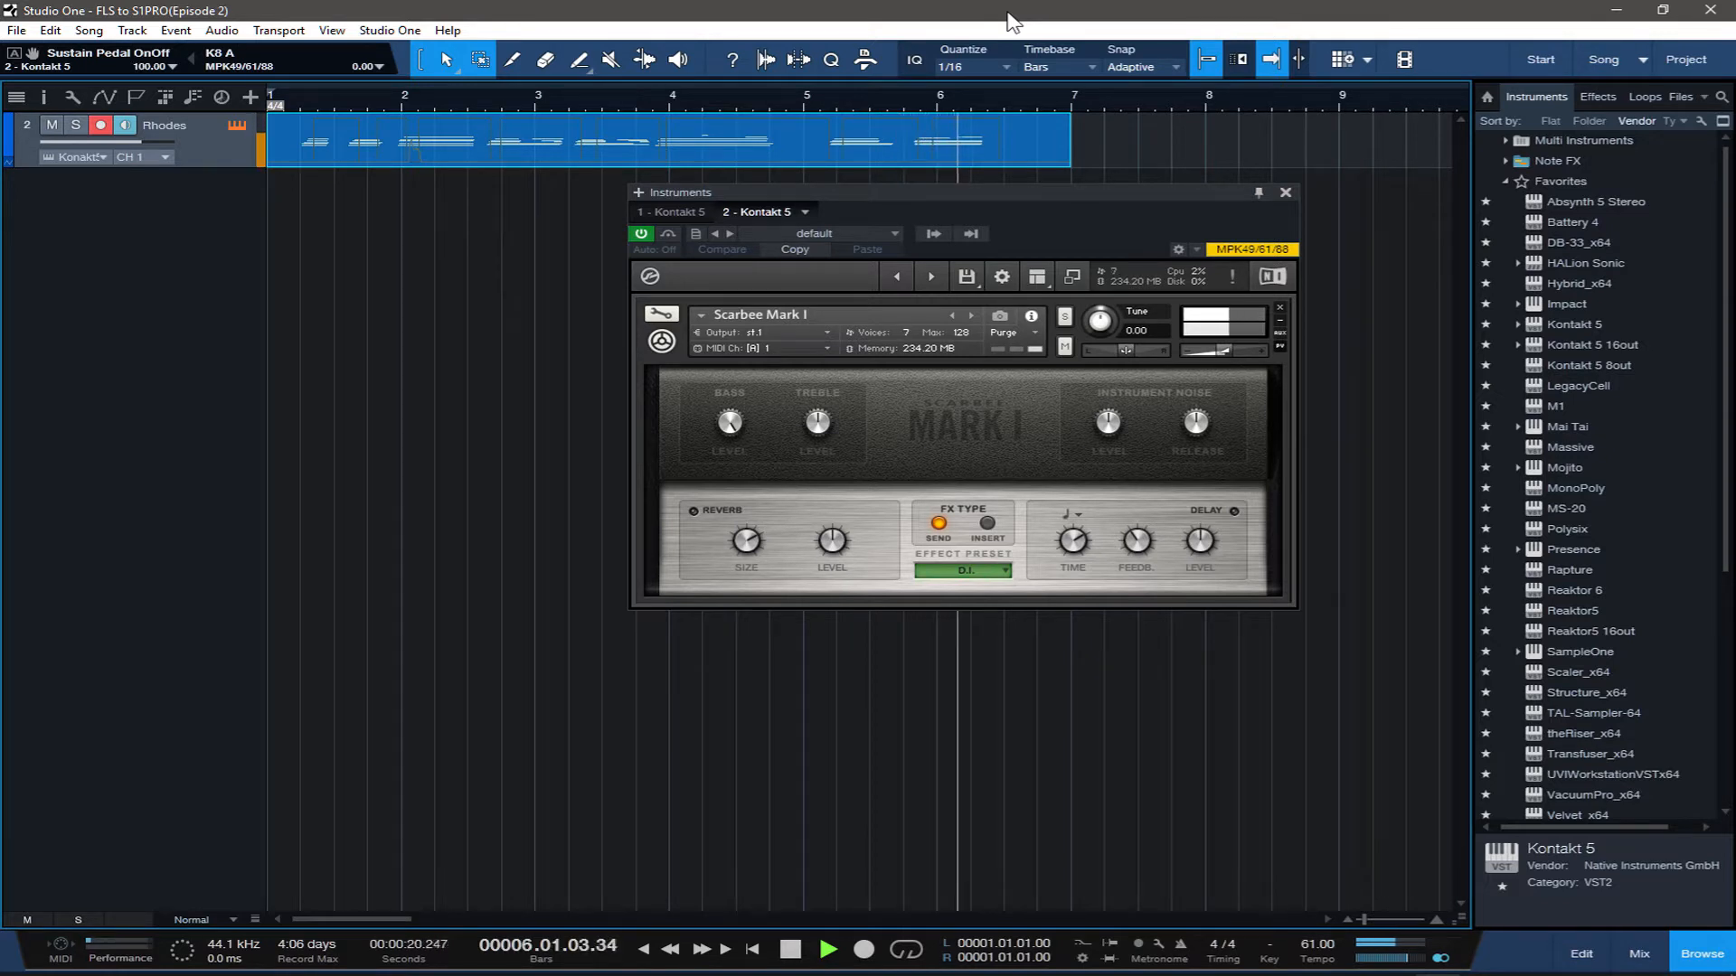
key(space)
Increase the Rhodes track's height in the arrangement and close the Kontakt instrument window
drag(260, 167, 261, 307)
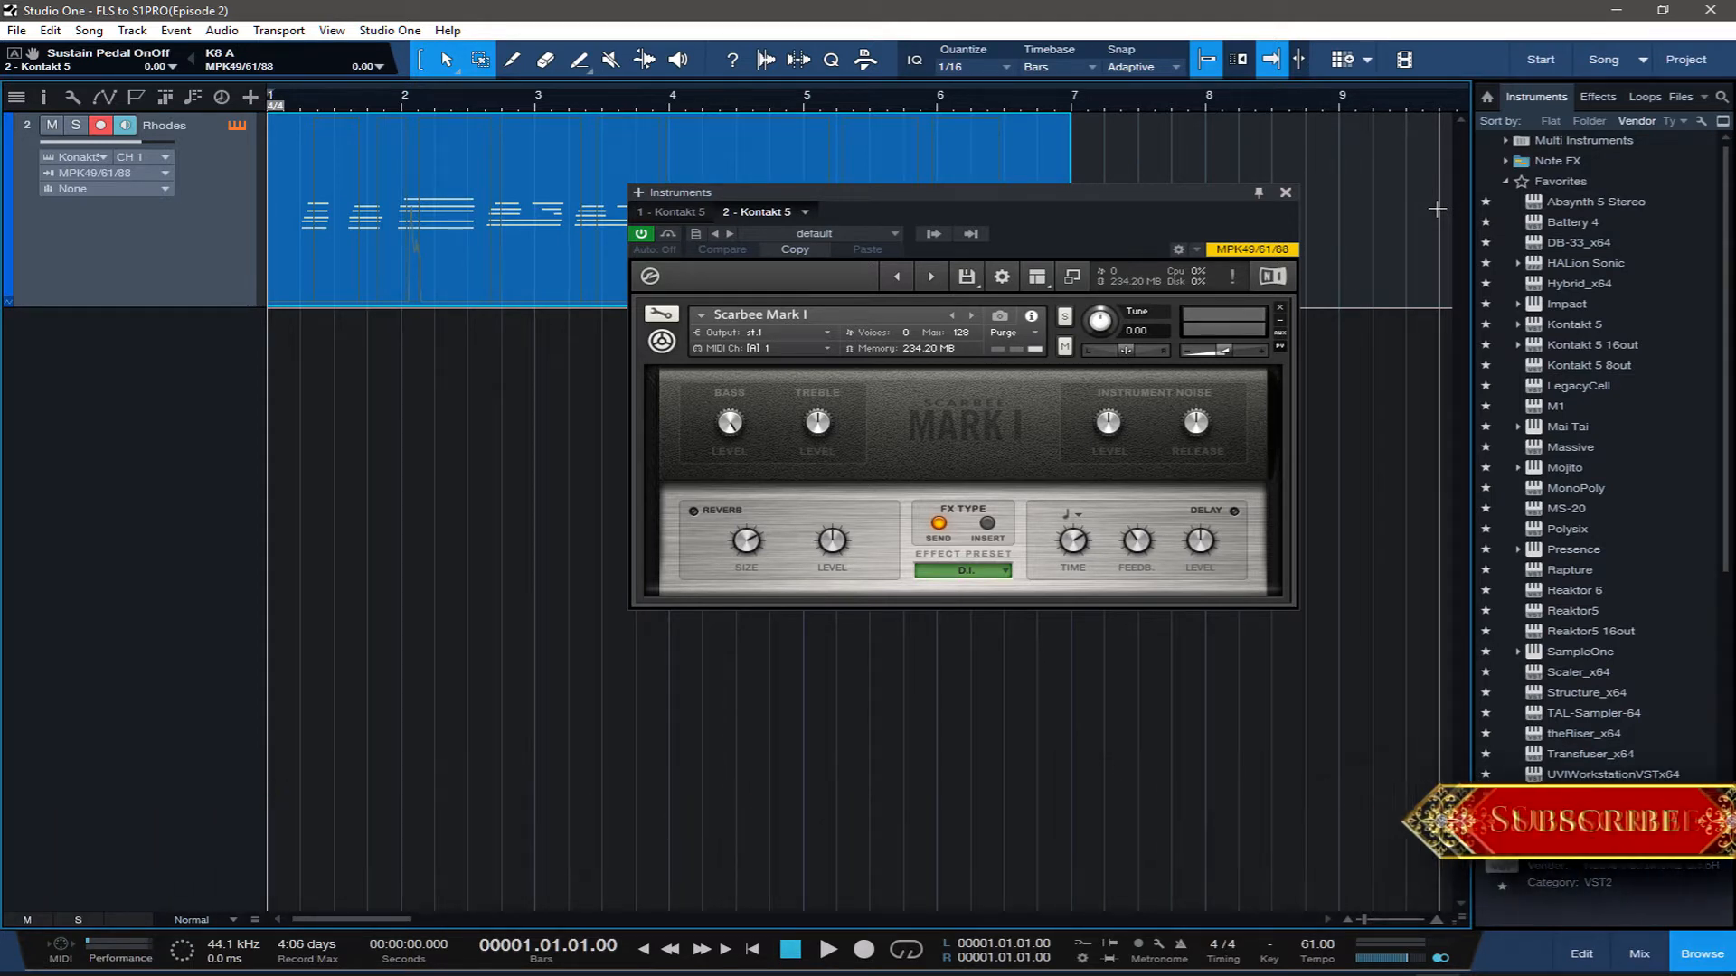
click(1285, 193)
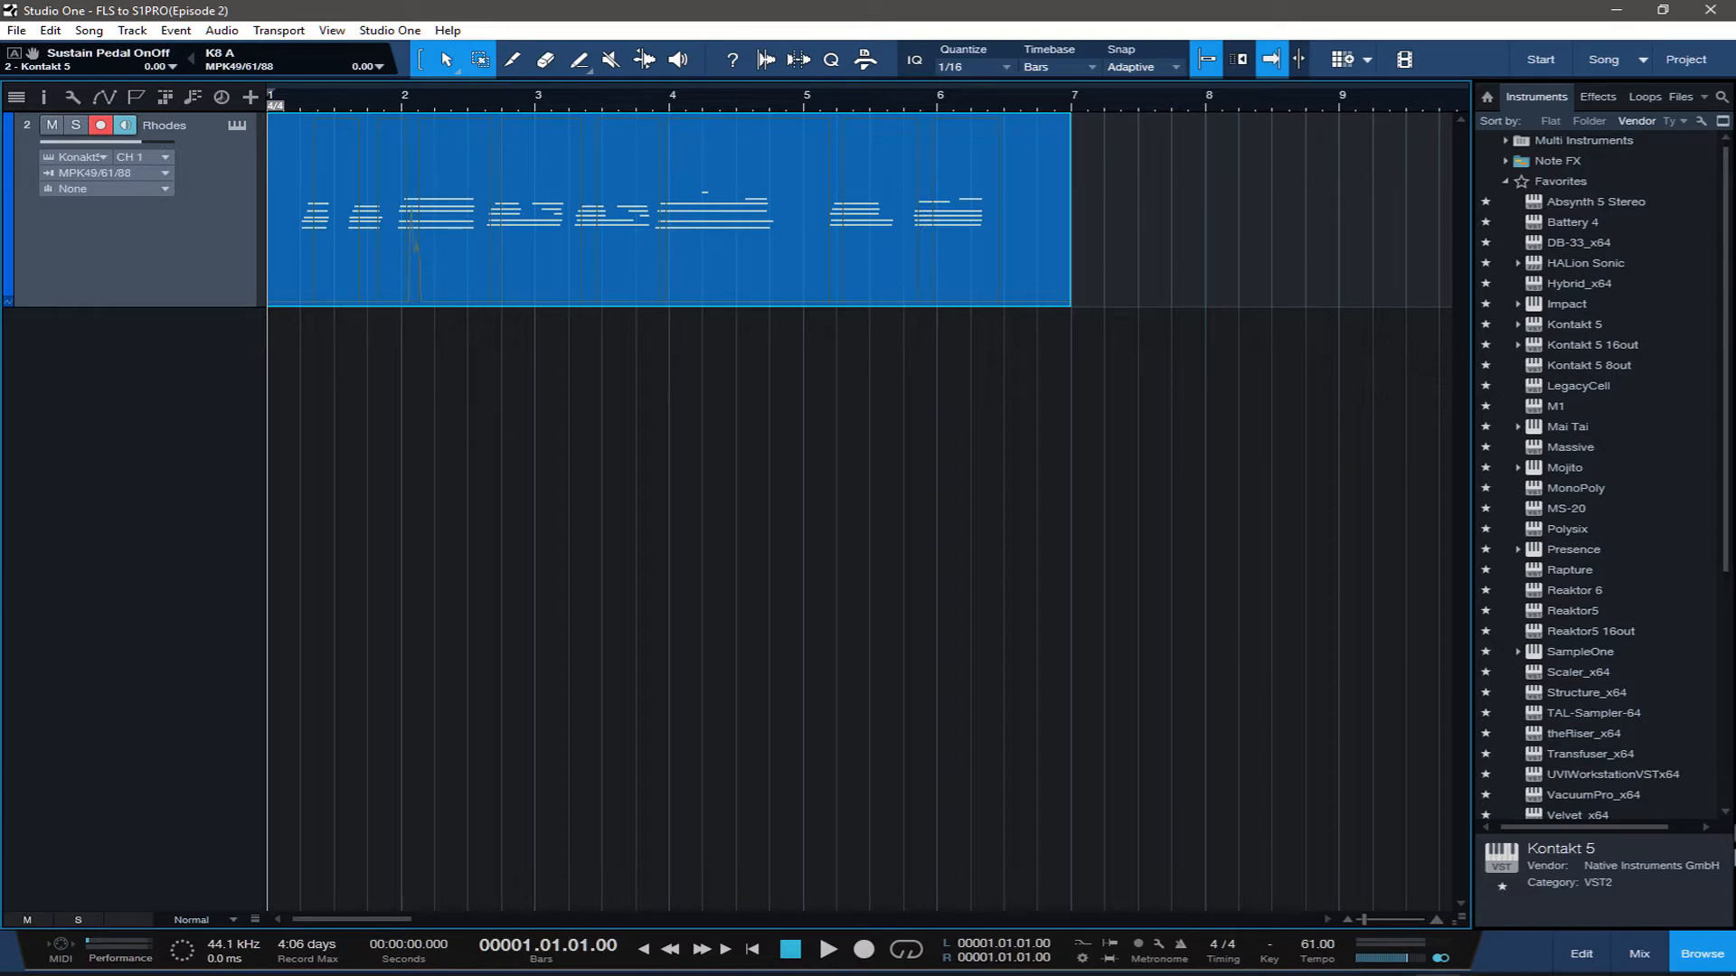
Open the Rhodes part in the note editor and maximize the detached editor window
click(1581, 954)
key(ctrl+s)
click(1430, 570)
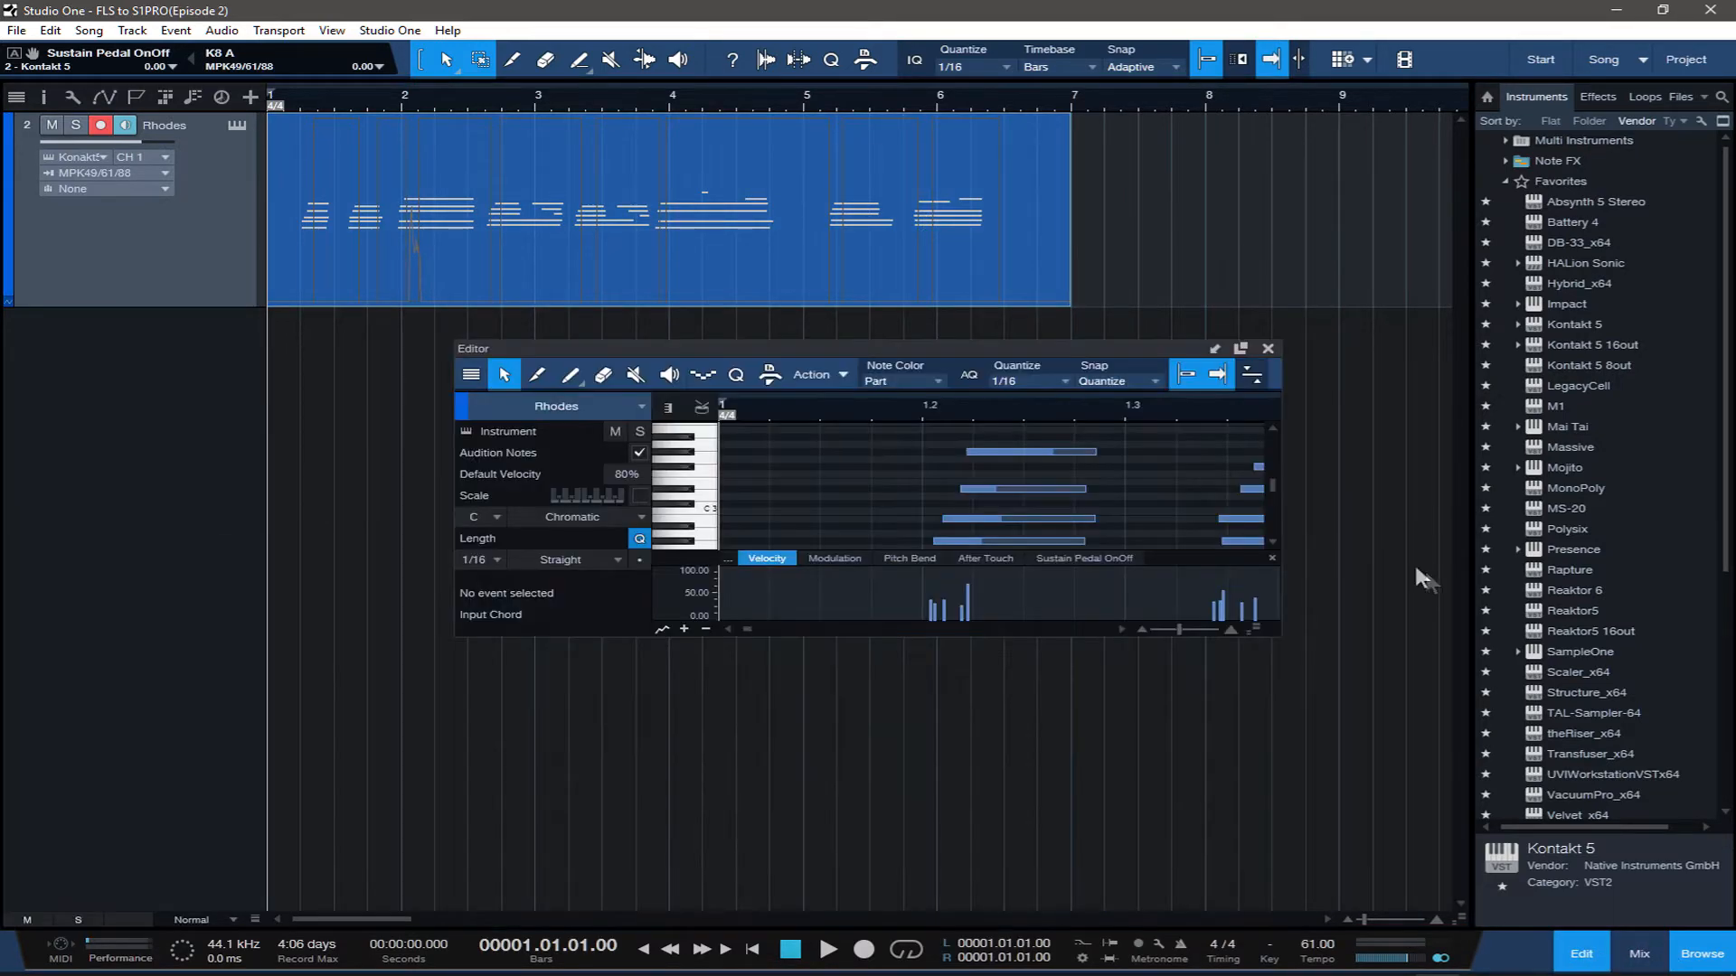
click(1239, 349)
Try moving all the Rhodes notes earlier so the first chord starts at bar 1
key(ctrl+a)
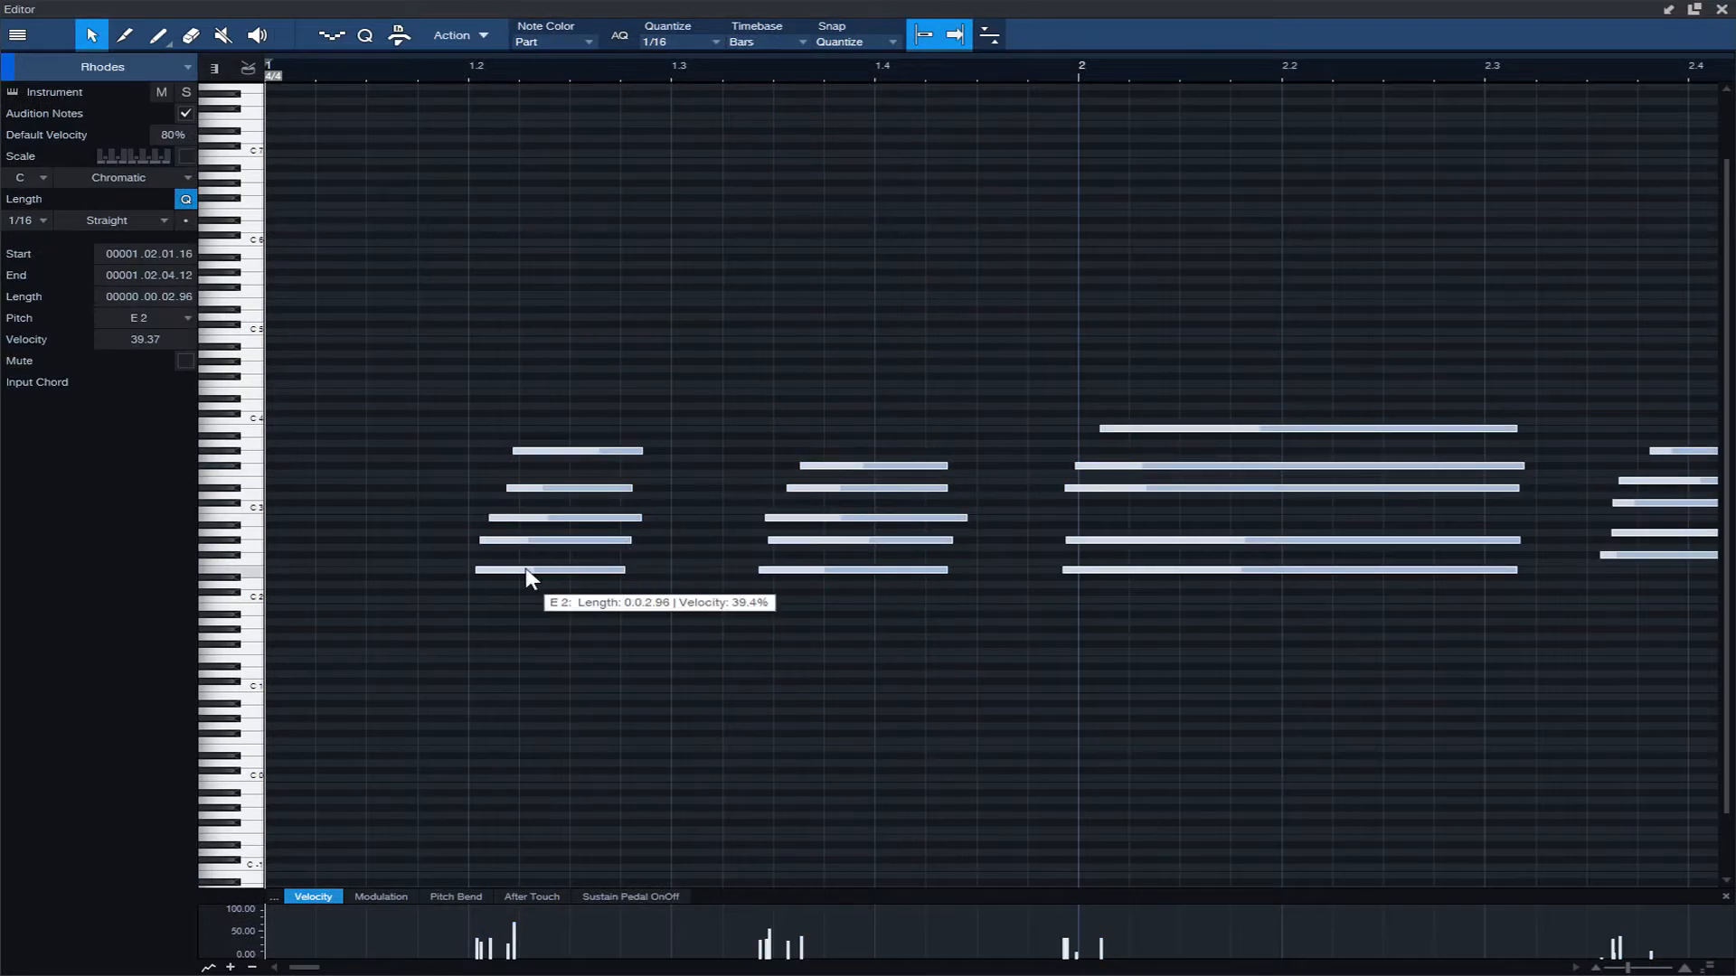
drag(519, 569, 325, 571)
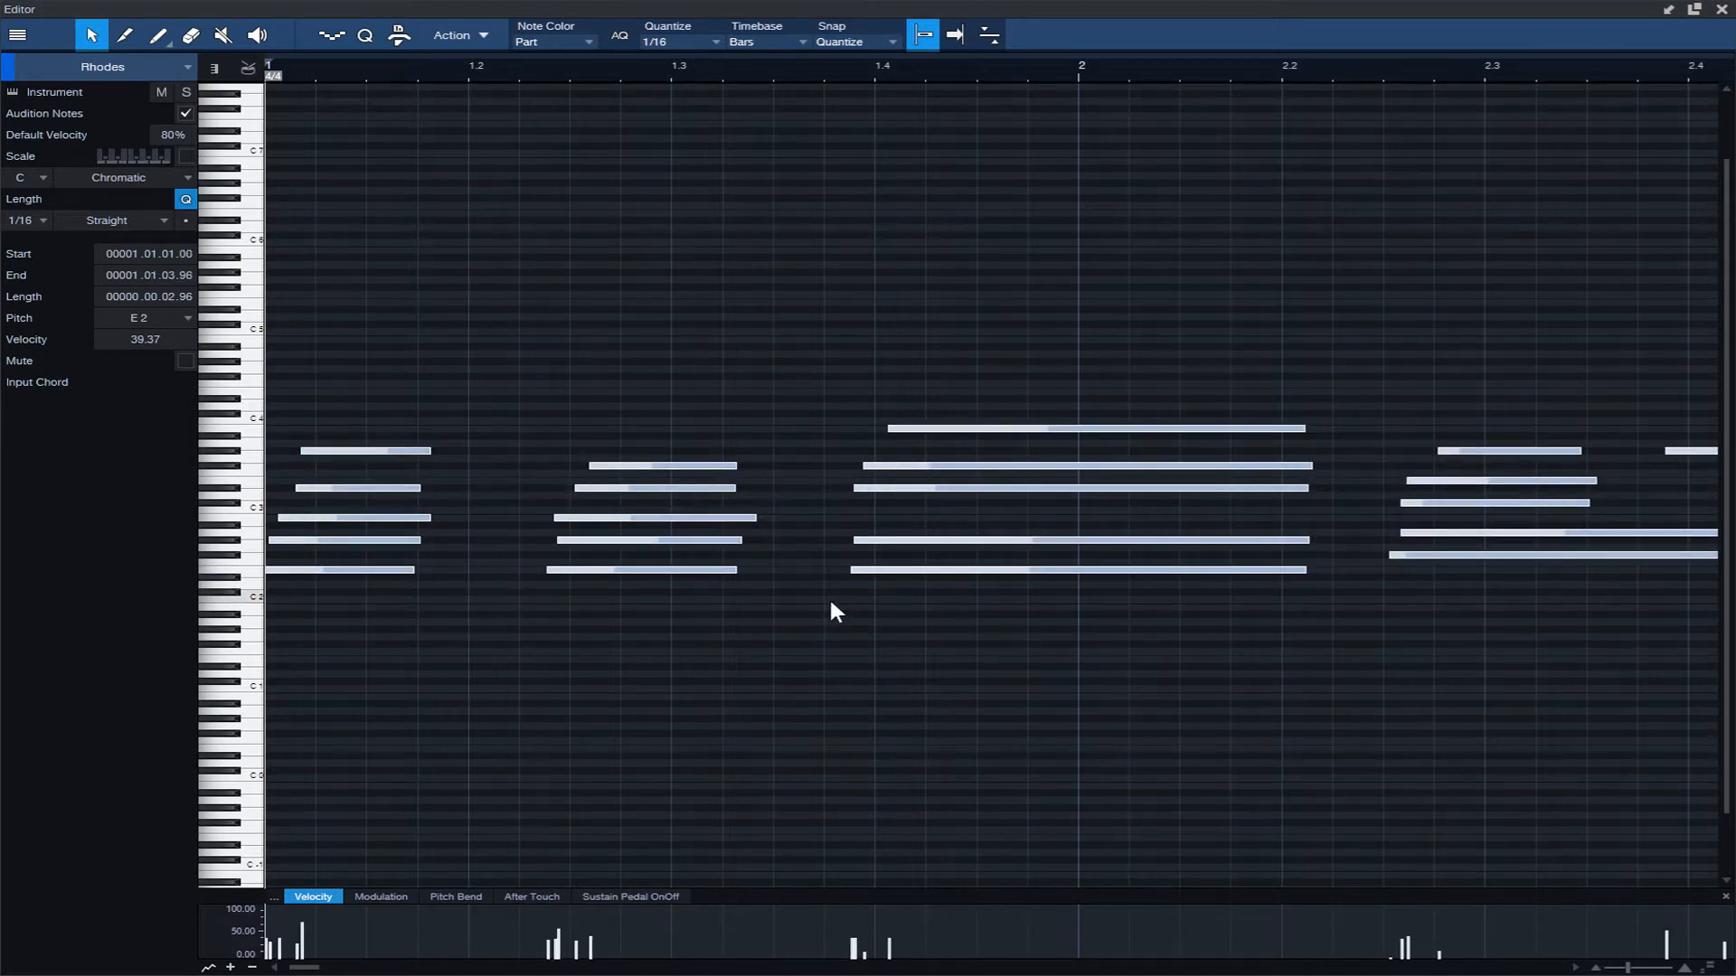
key(space)
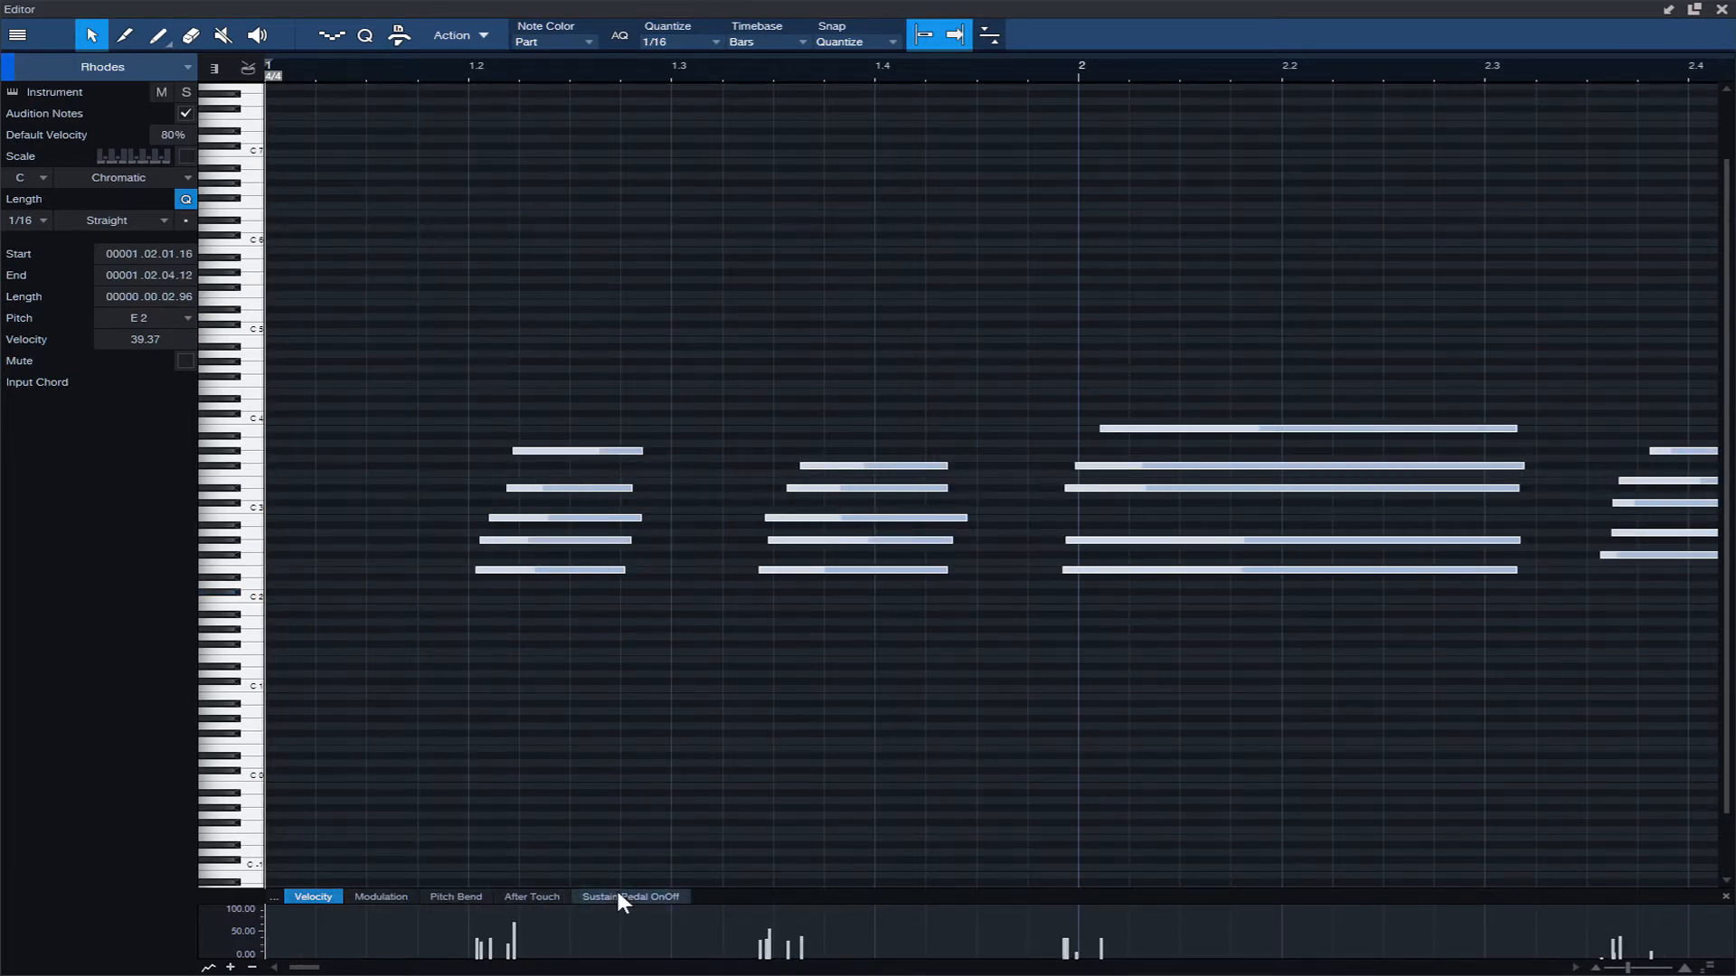
Display the Sustain Pedal OnOff data, test shifting all notes earlier against it, and undo the shift
click(622, 898)
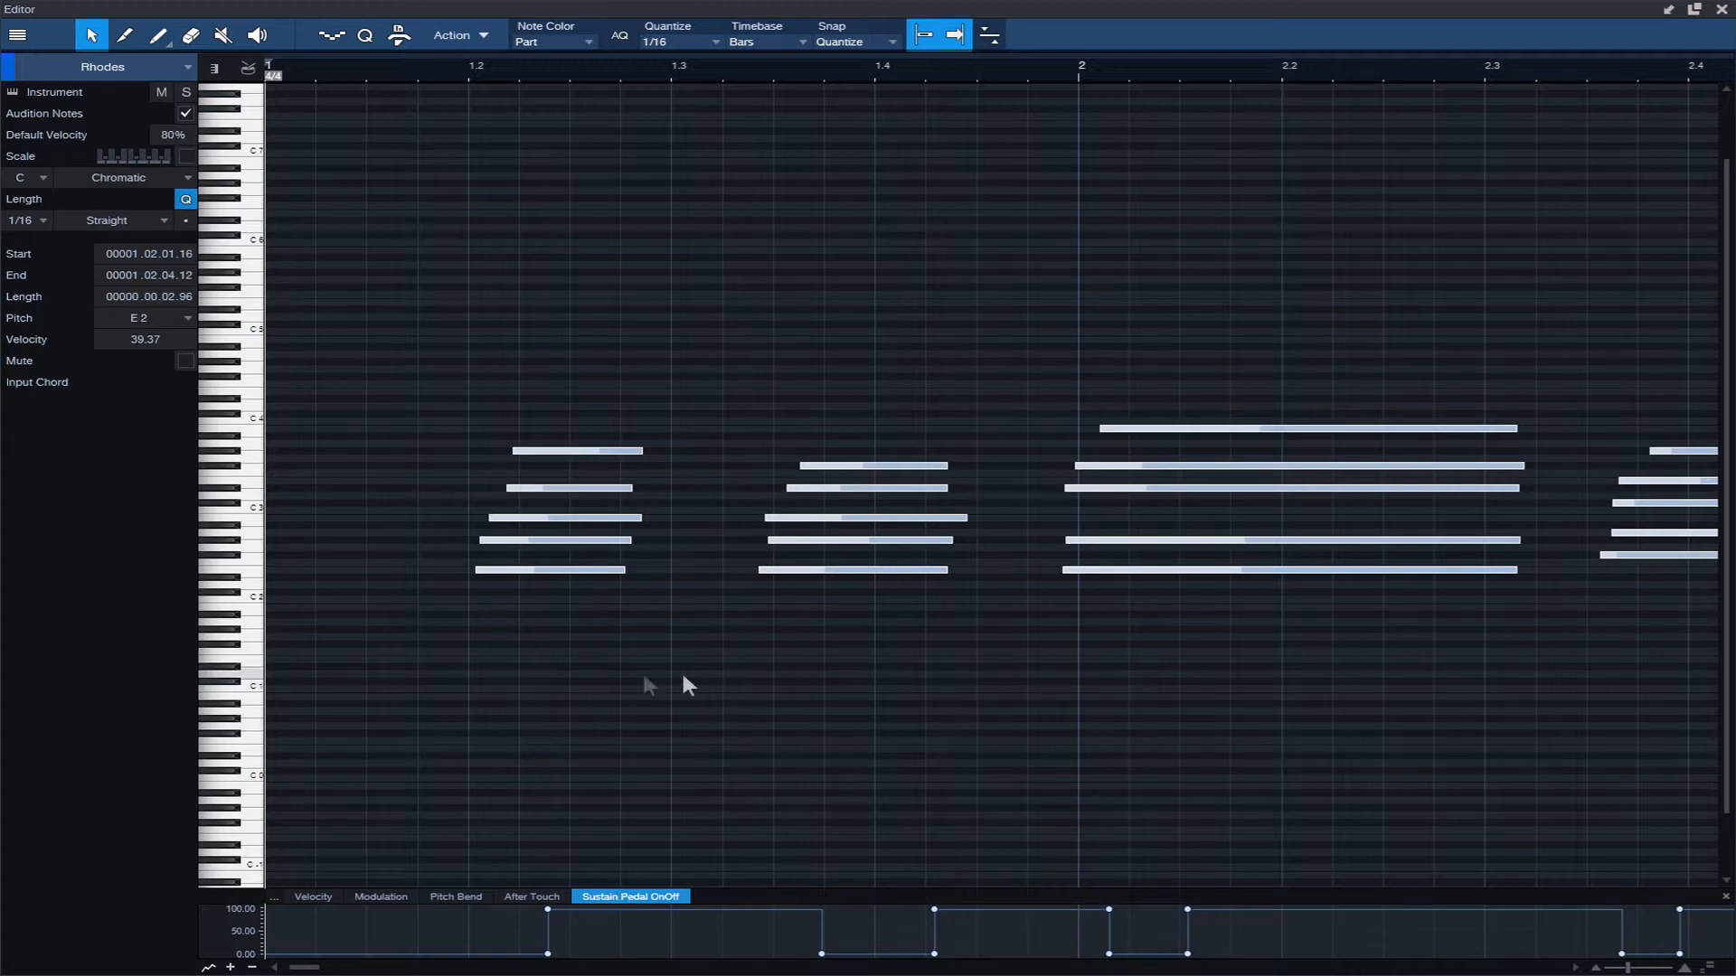
drag(494, 578, 378, 575)
key(ctrl+z)
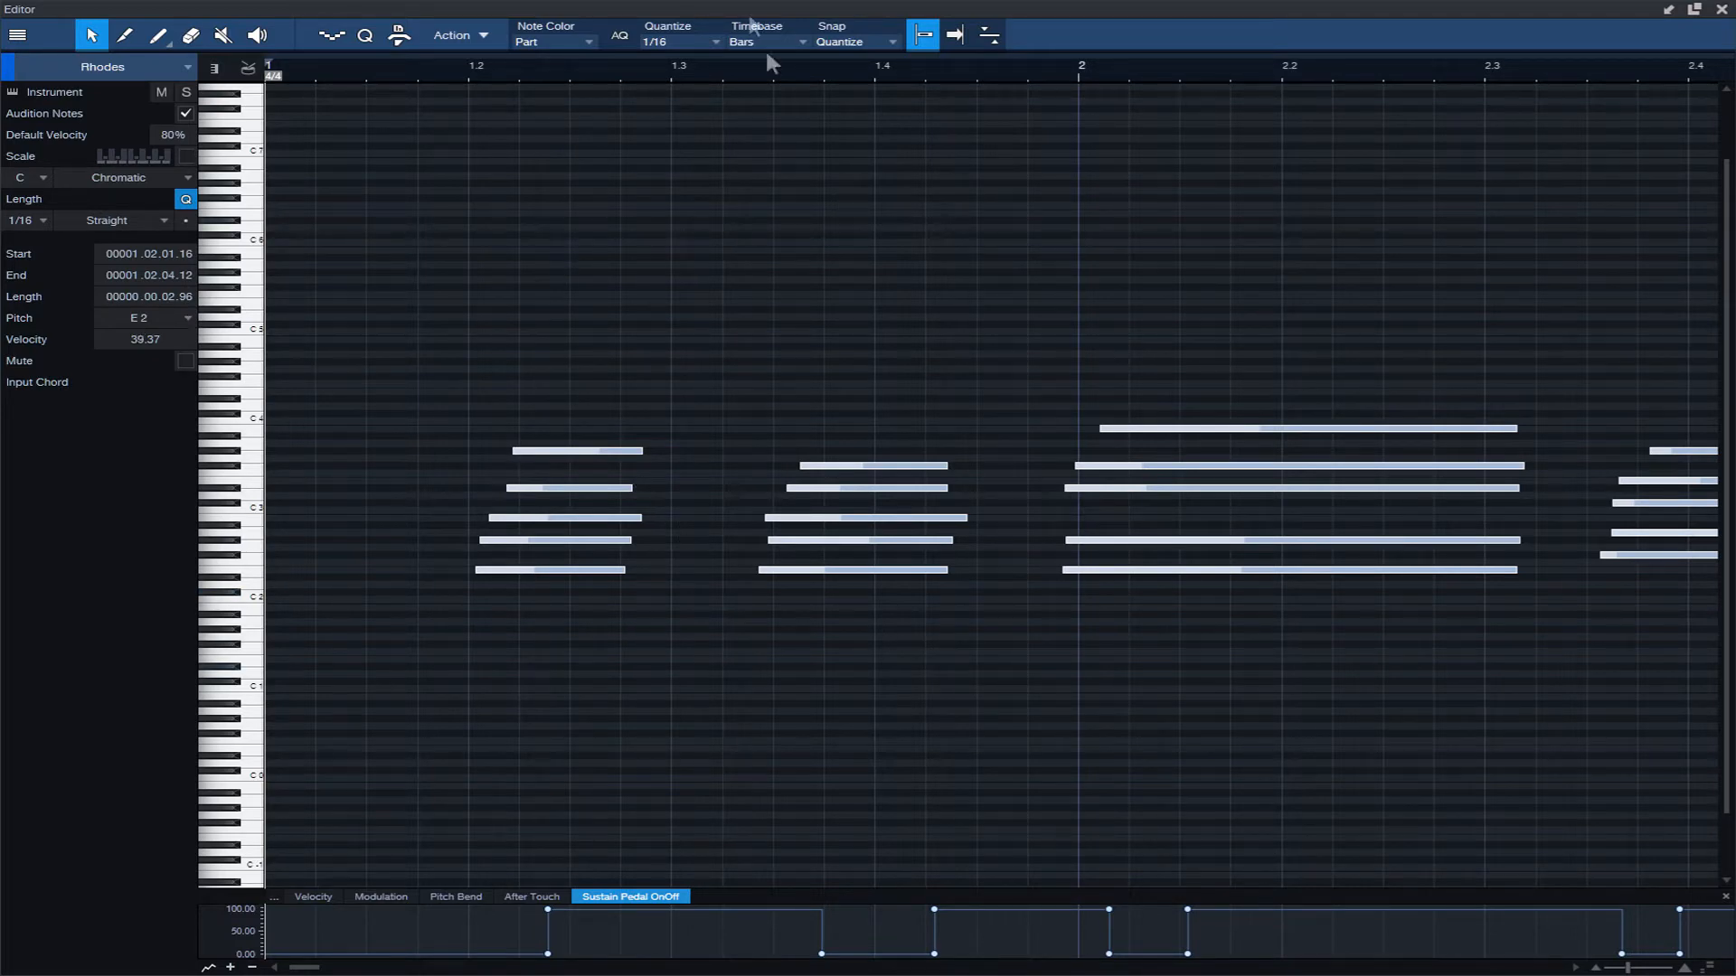
Dock the note editor beneath the arrangement with the macro toolbar shown, and hide the editor's track list
click(399, 35)
key(z)
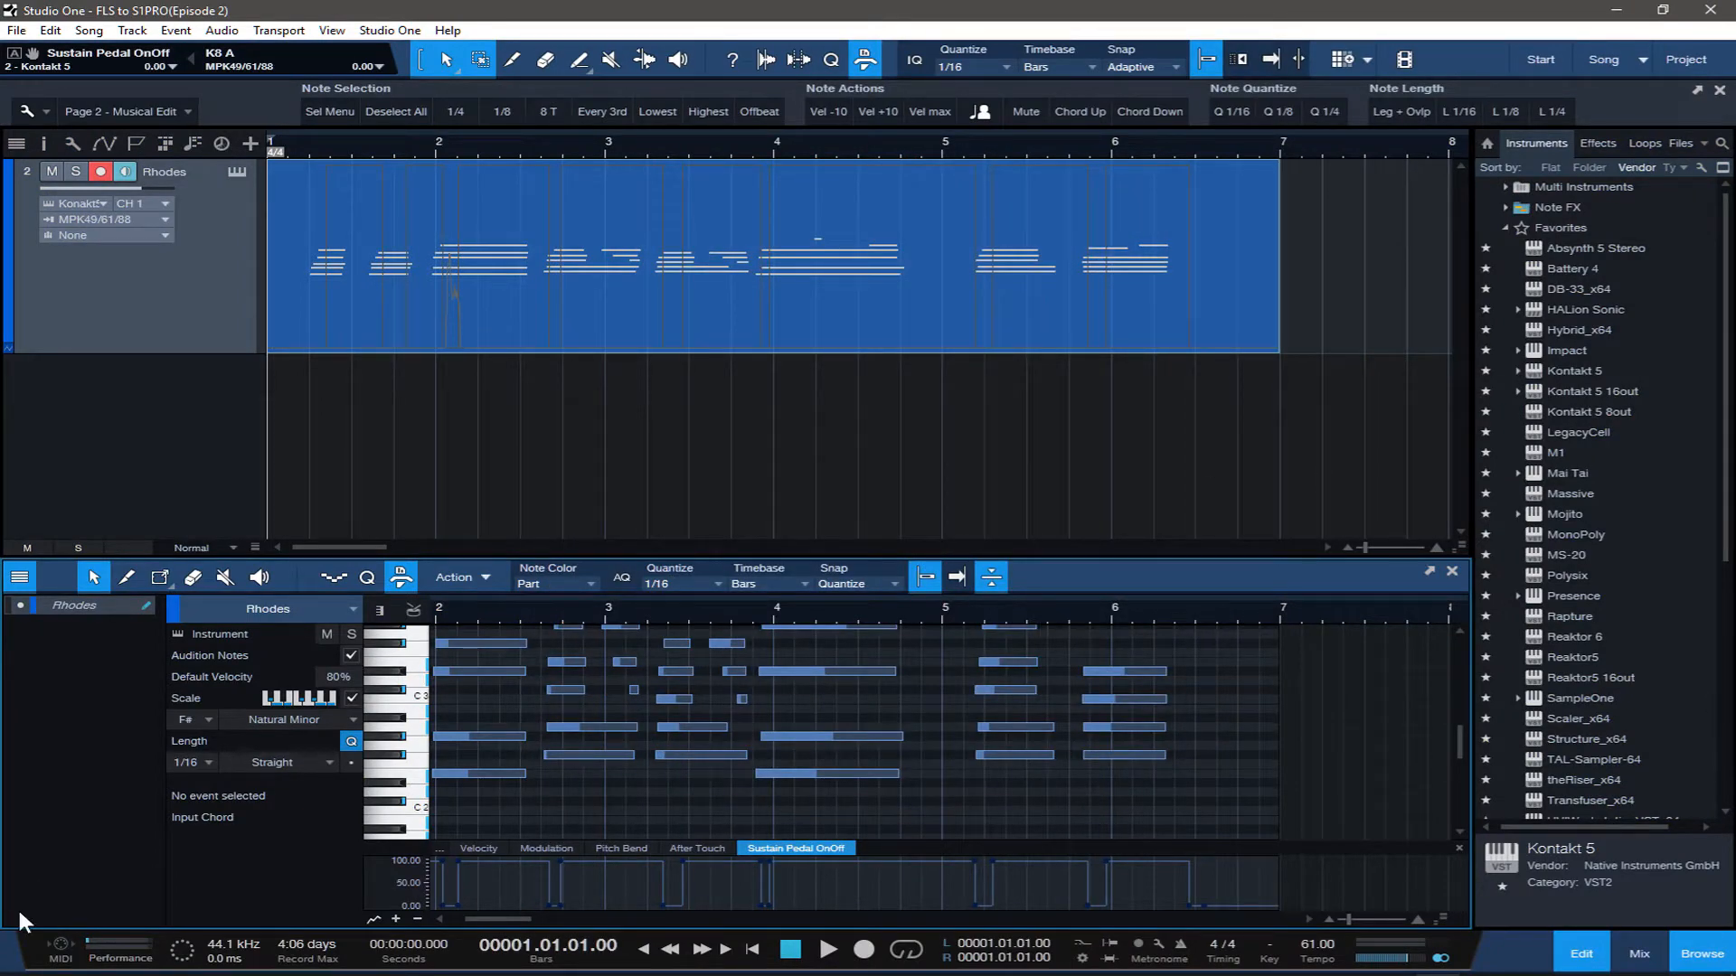
click(18, 579)
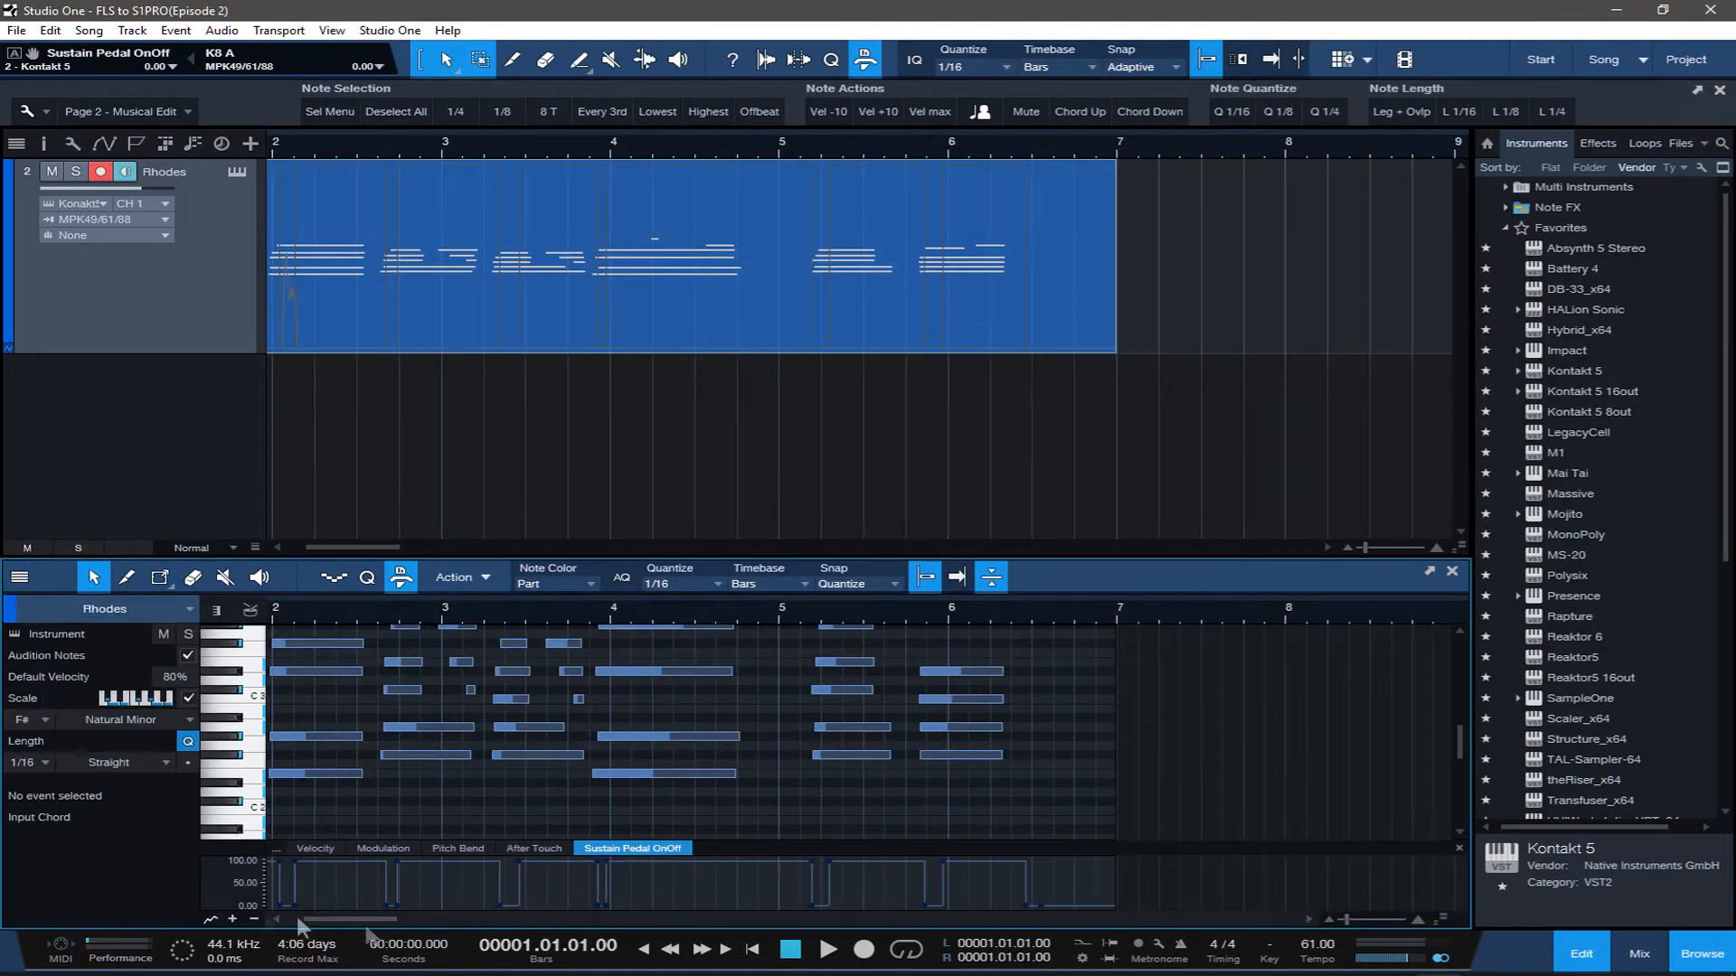
drag(354, 920, 324, 921)
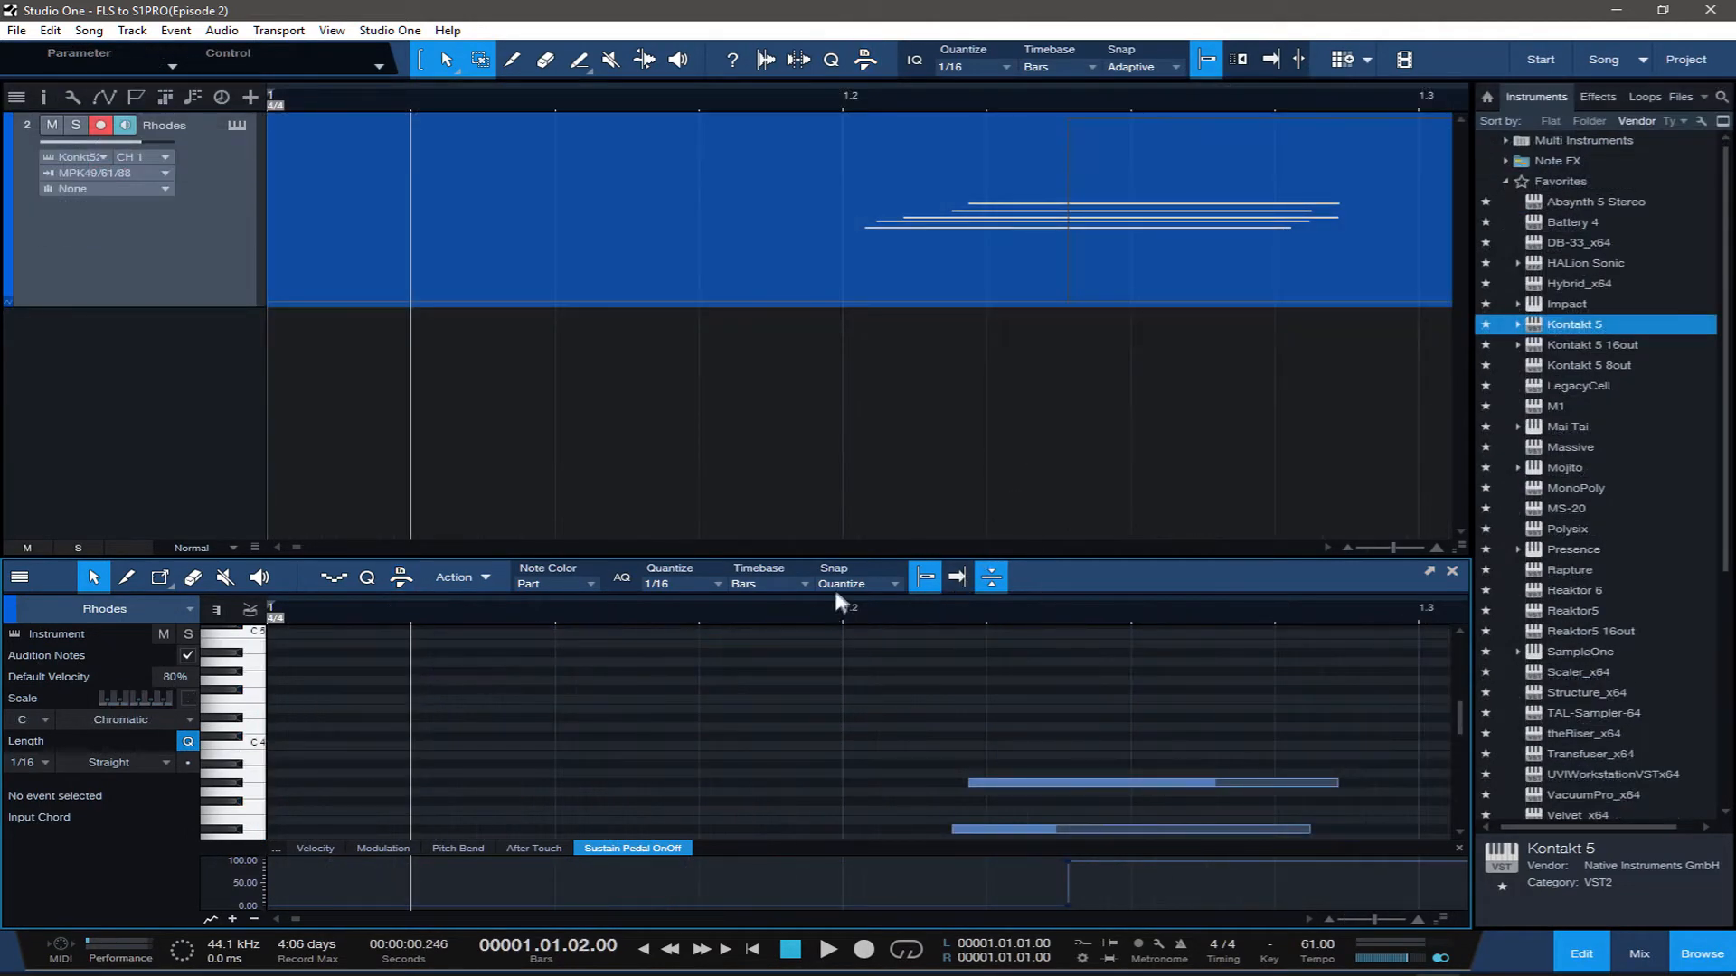
Enable Snap to Events in the note editor and trim the Rhodes part's start to the first recorded note
click(835, 596)
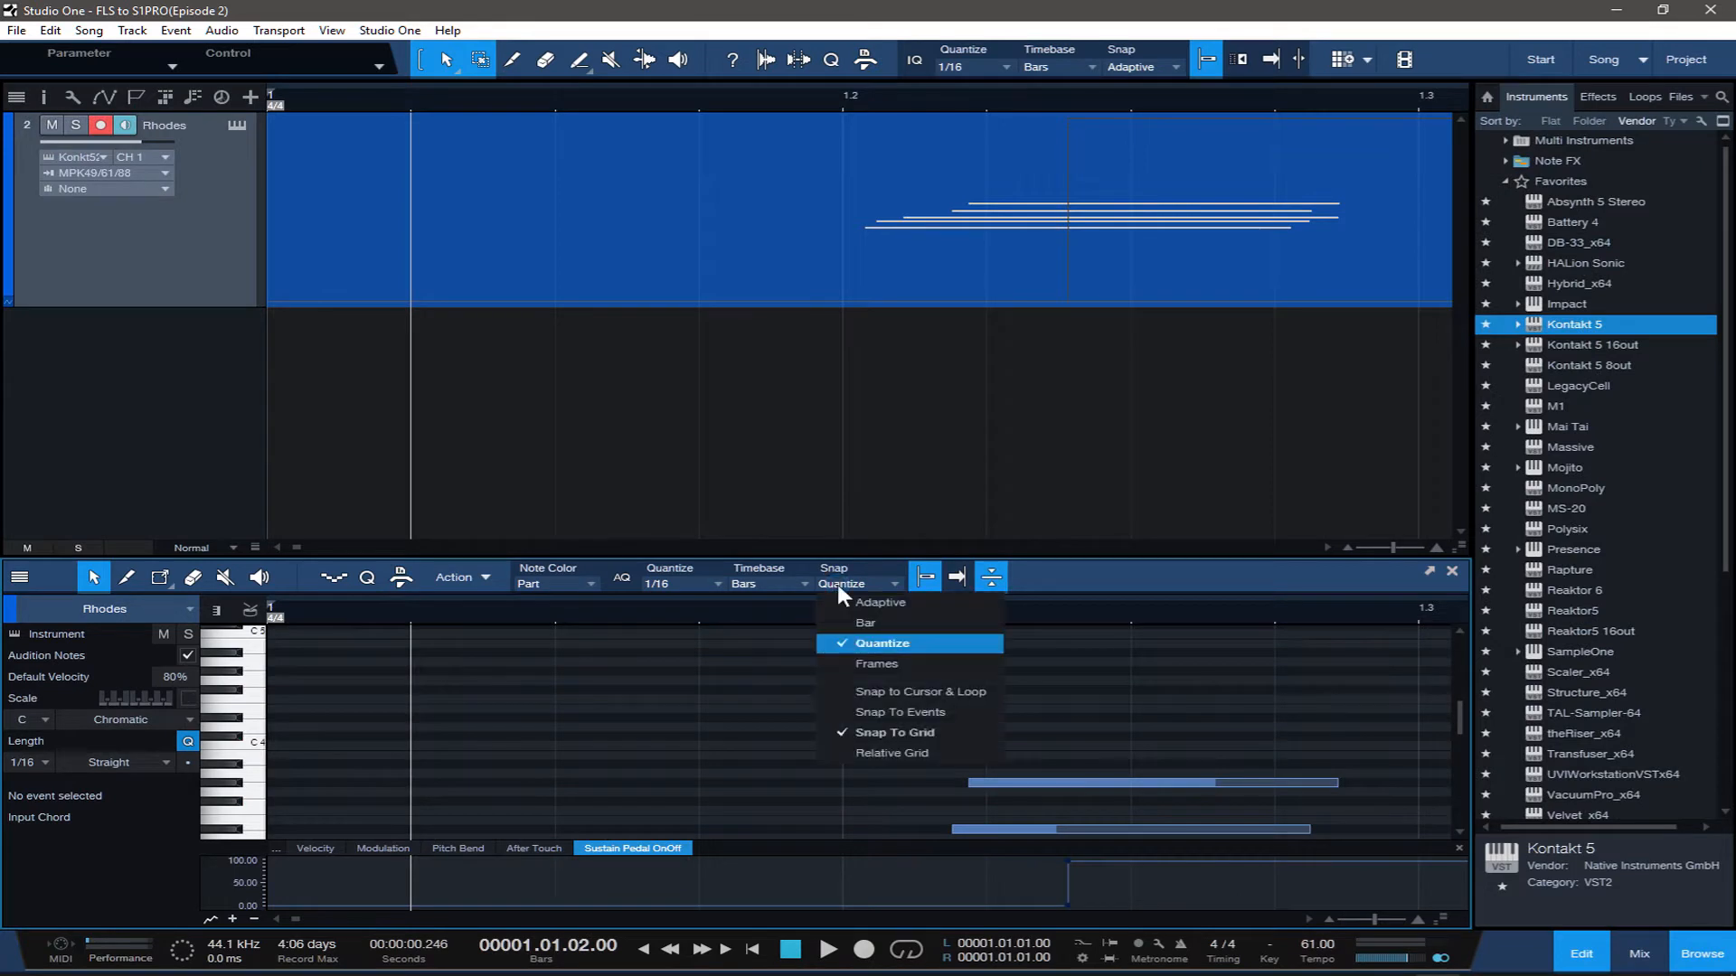
click(937, 714)
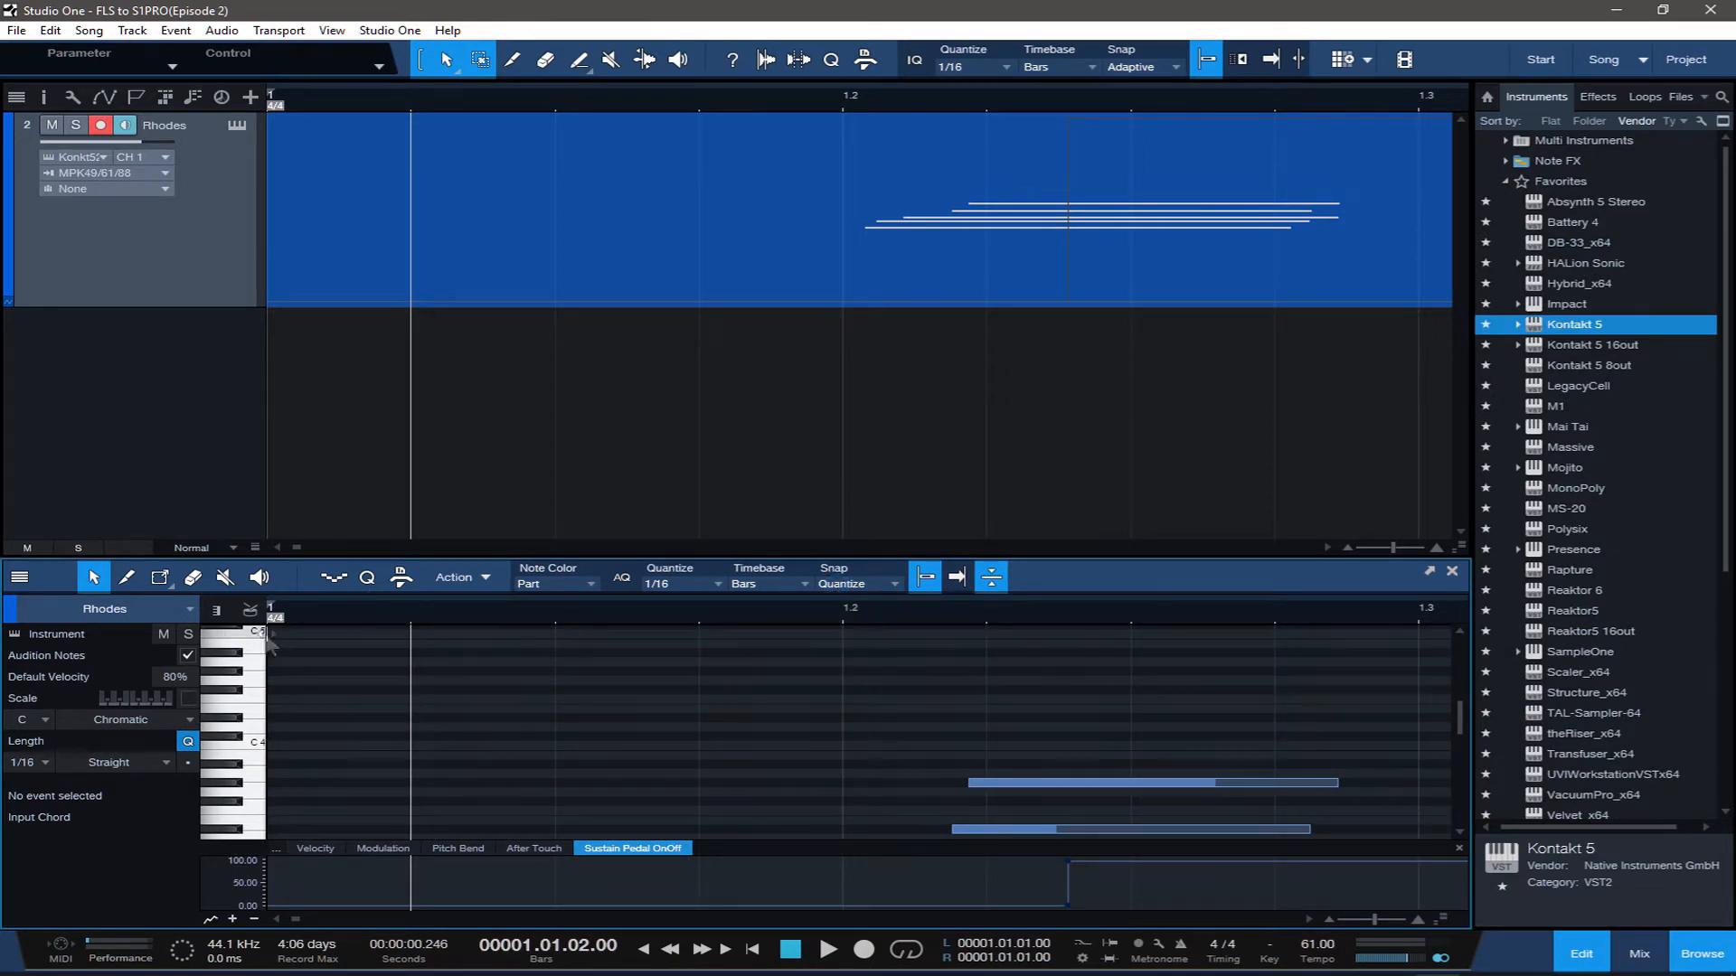
drag(271, 630, 841, 687)
drag(1457, 713, 1456, 738)
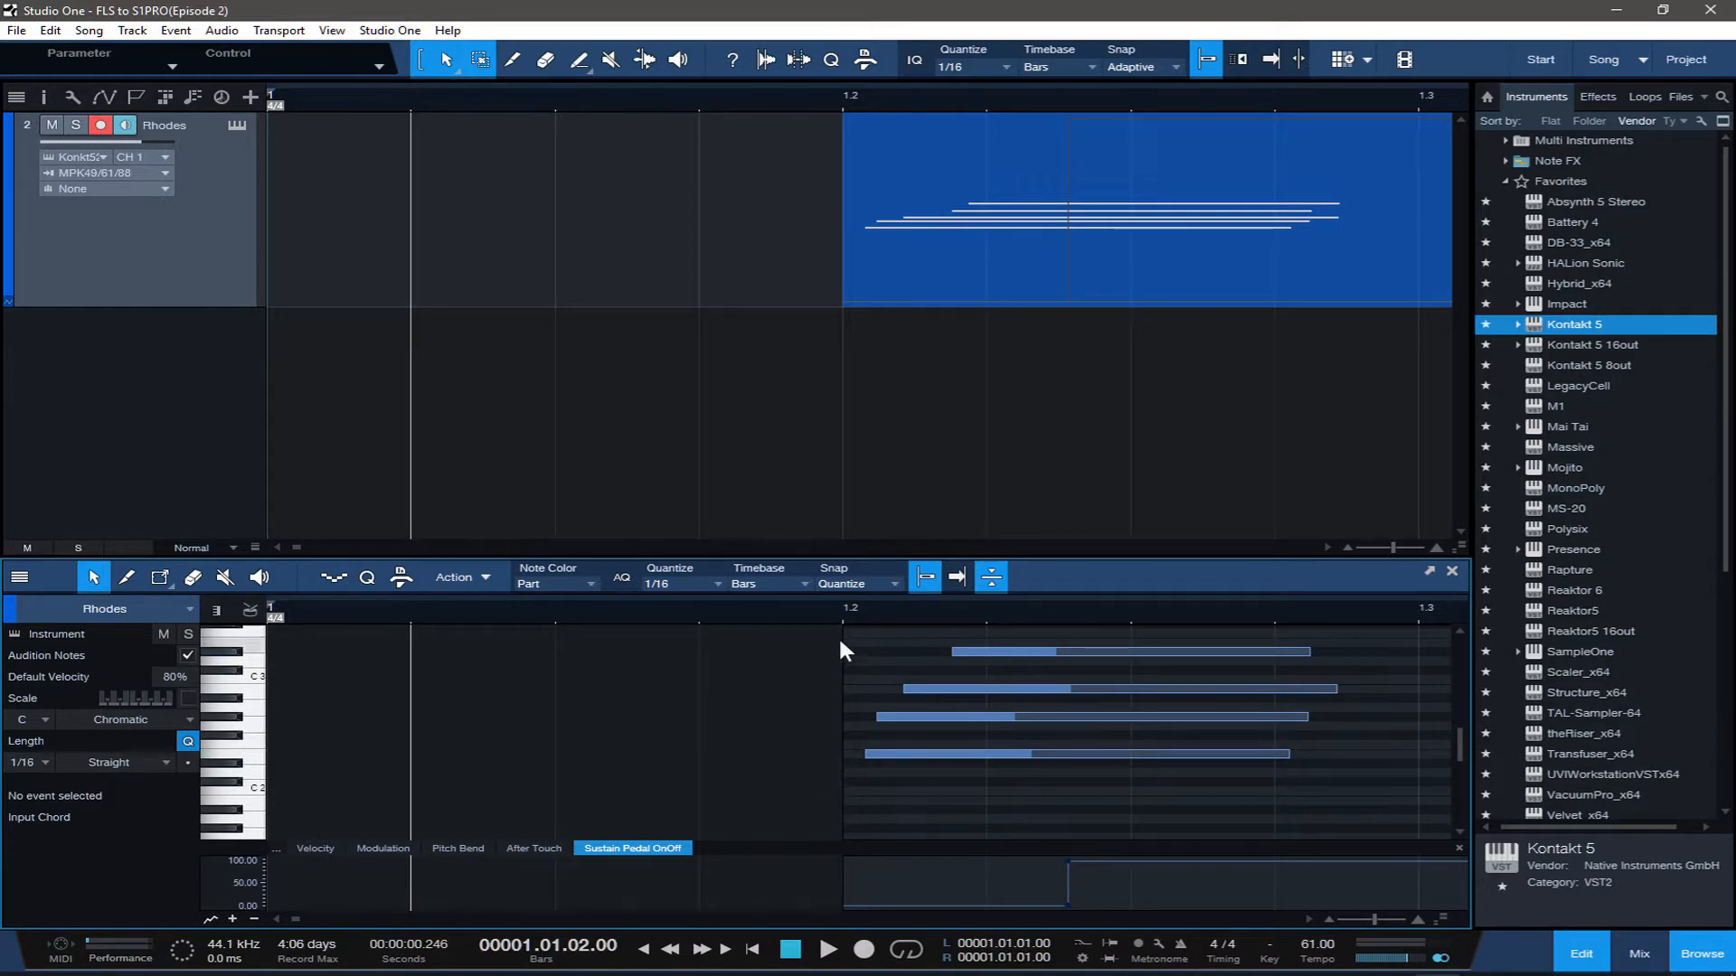
drag(836, 636, 860, 645)
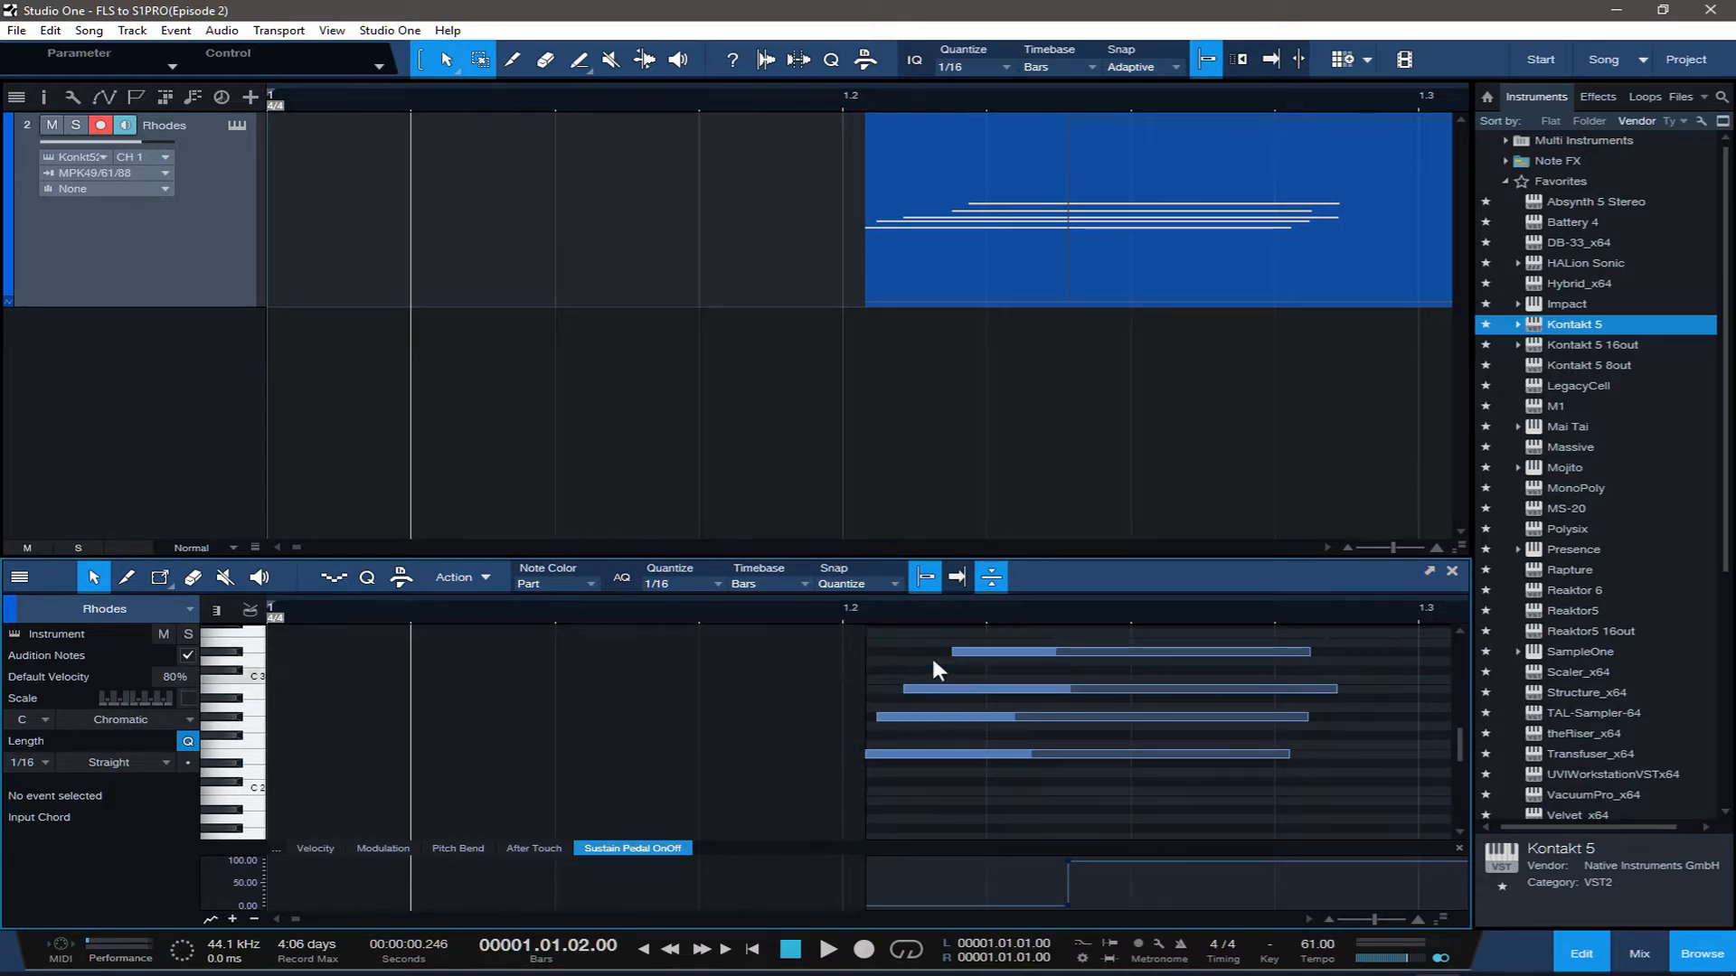
Move the trimmed Rhodes part to the start of bar 1 and play it back
drag(1053, 286, 387, 277)
scroll(839, 97, down, 10)
scroll(839, 98, down, 5)
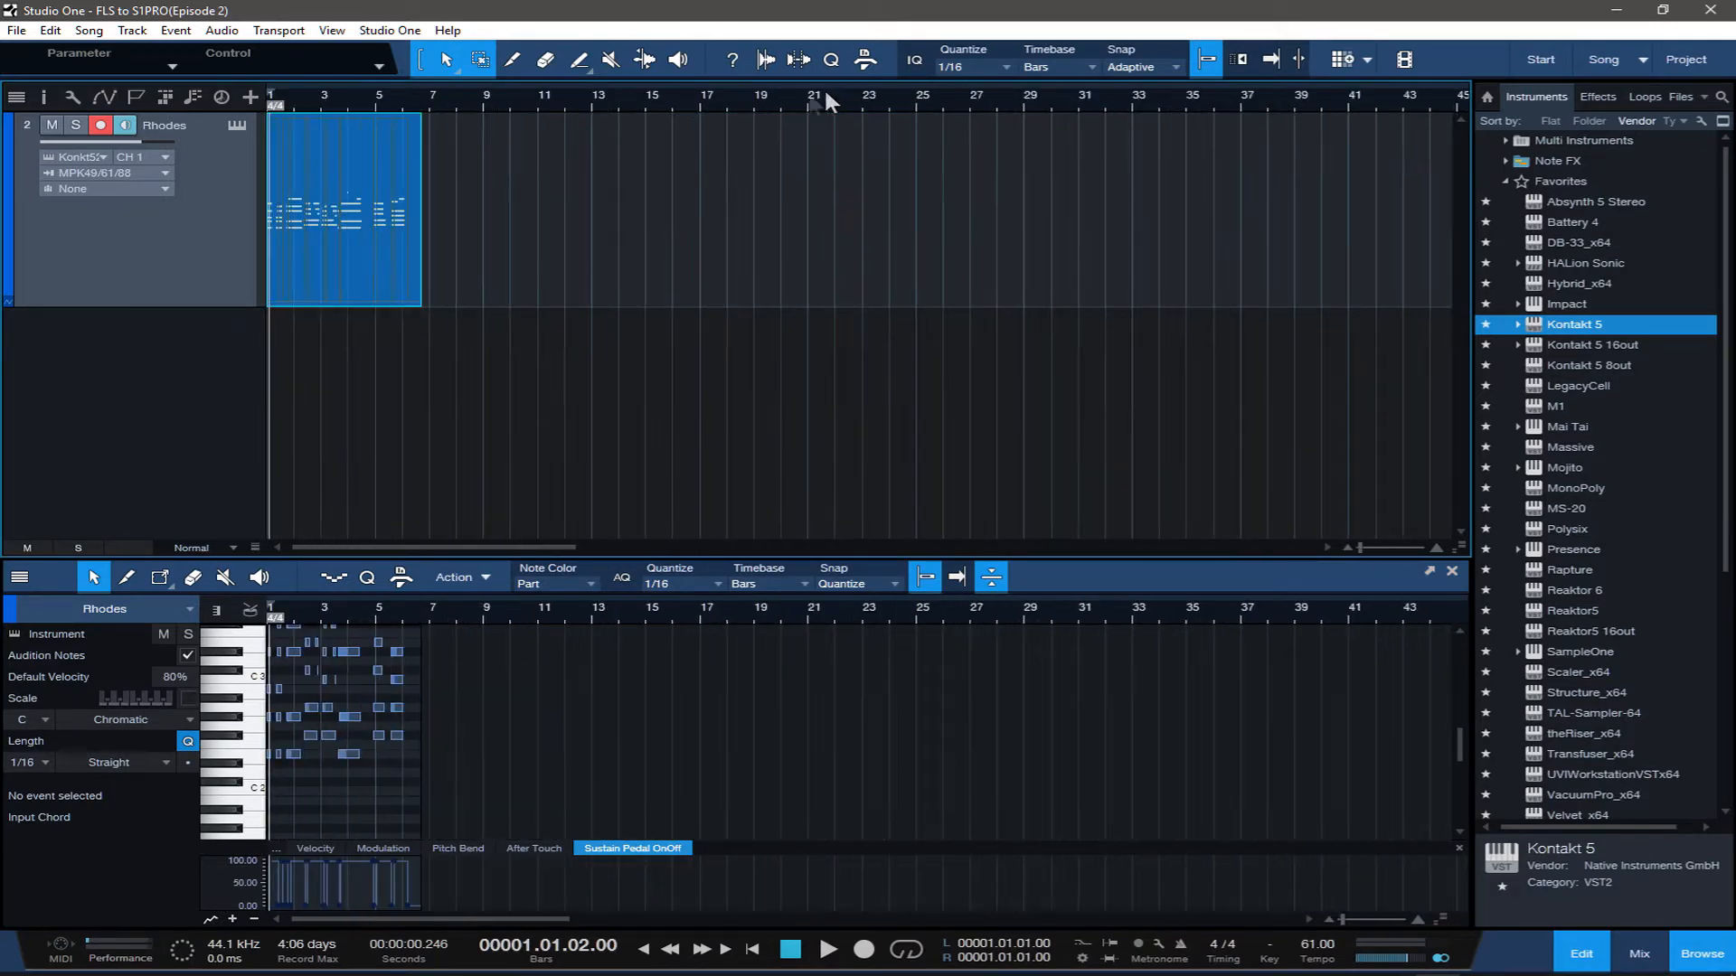
key(space)
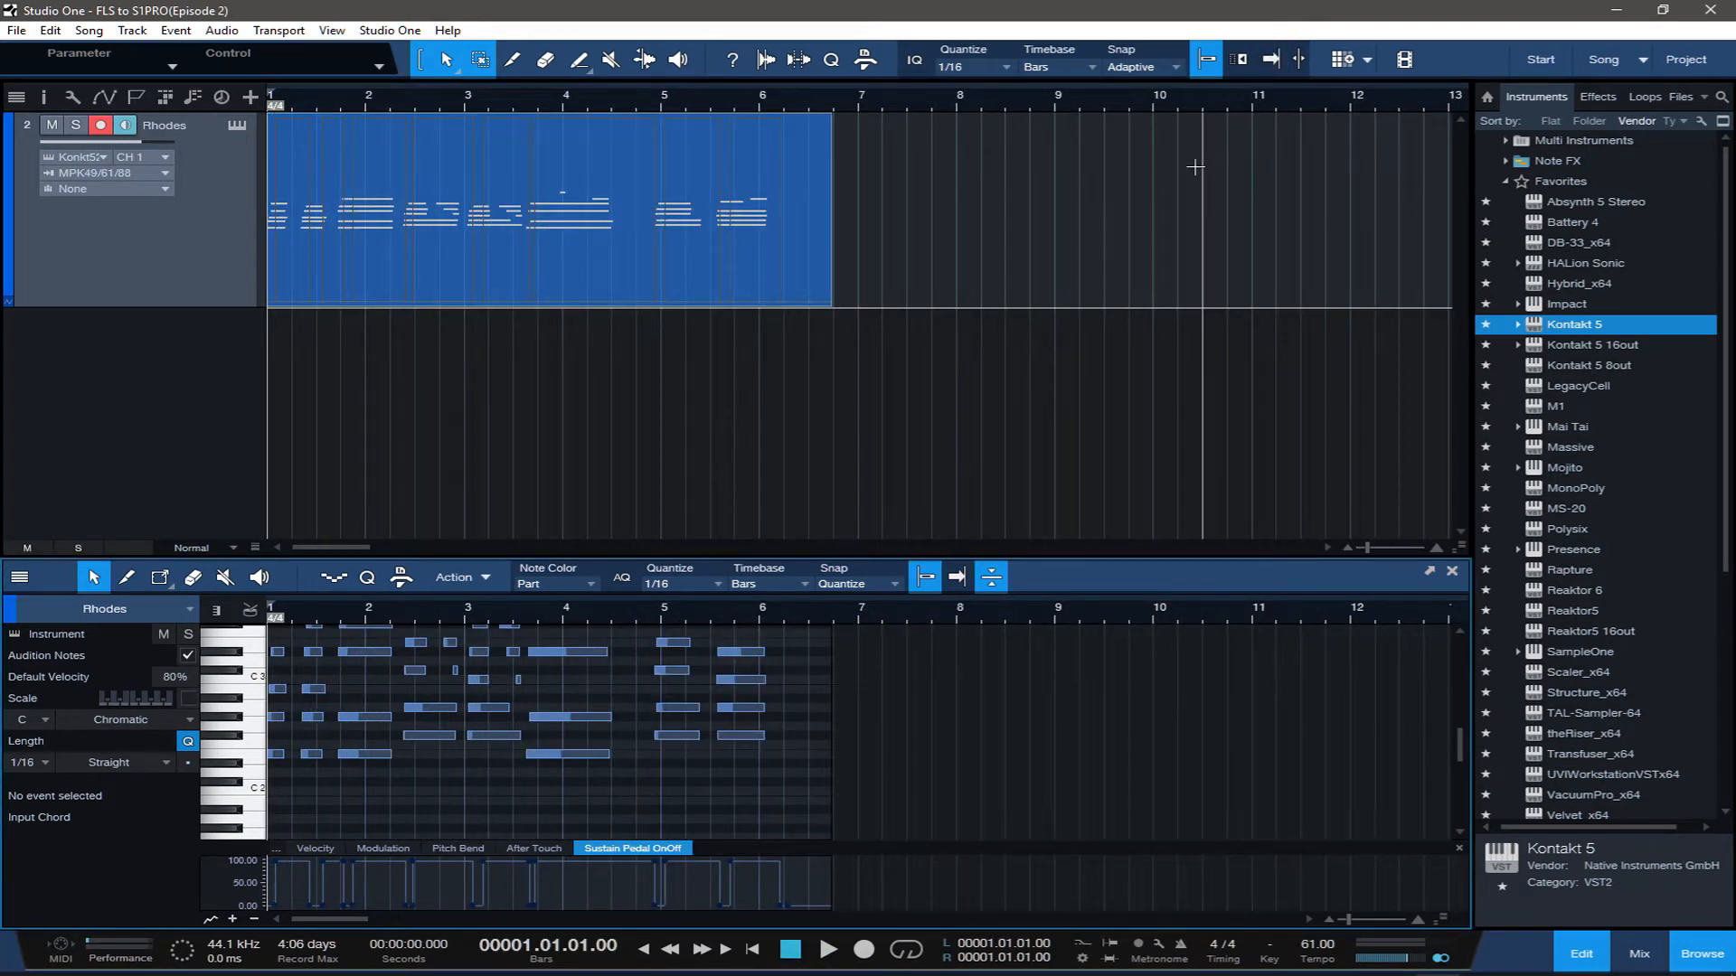
key(space)
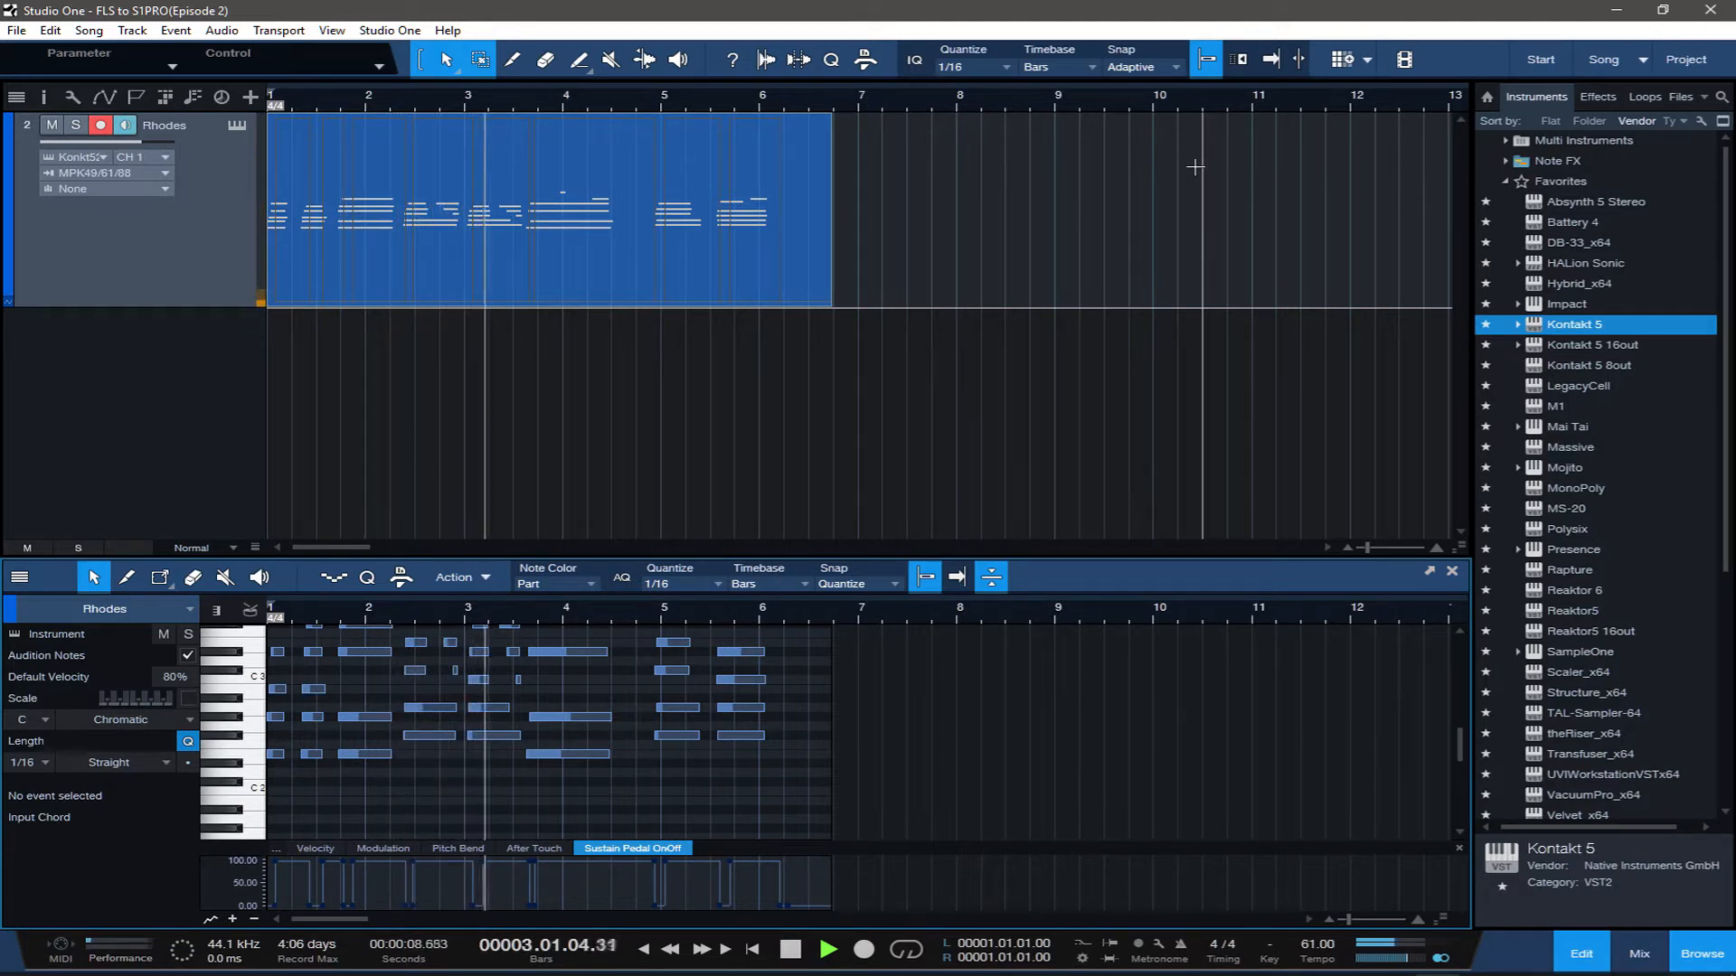
key(space)
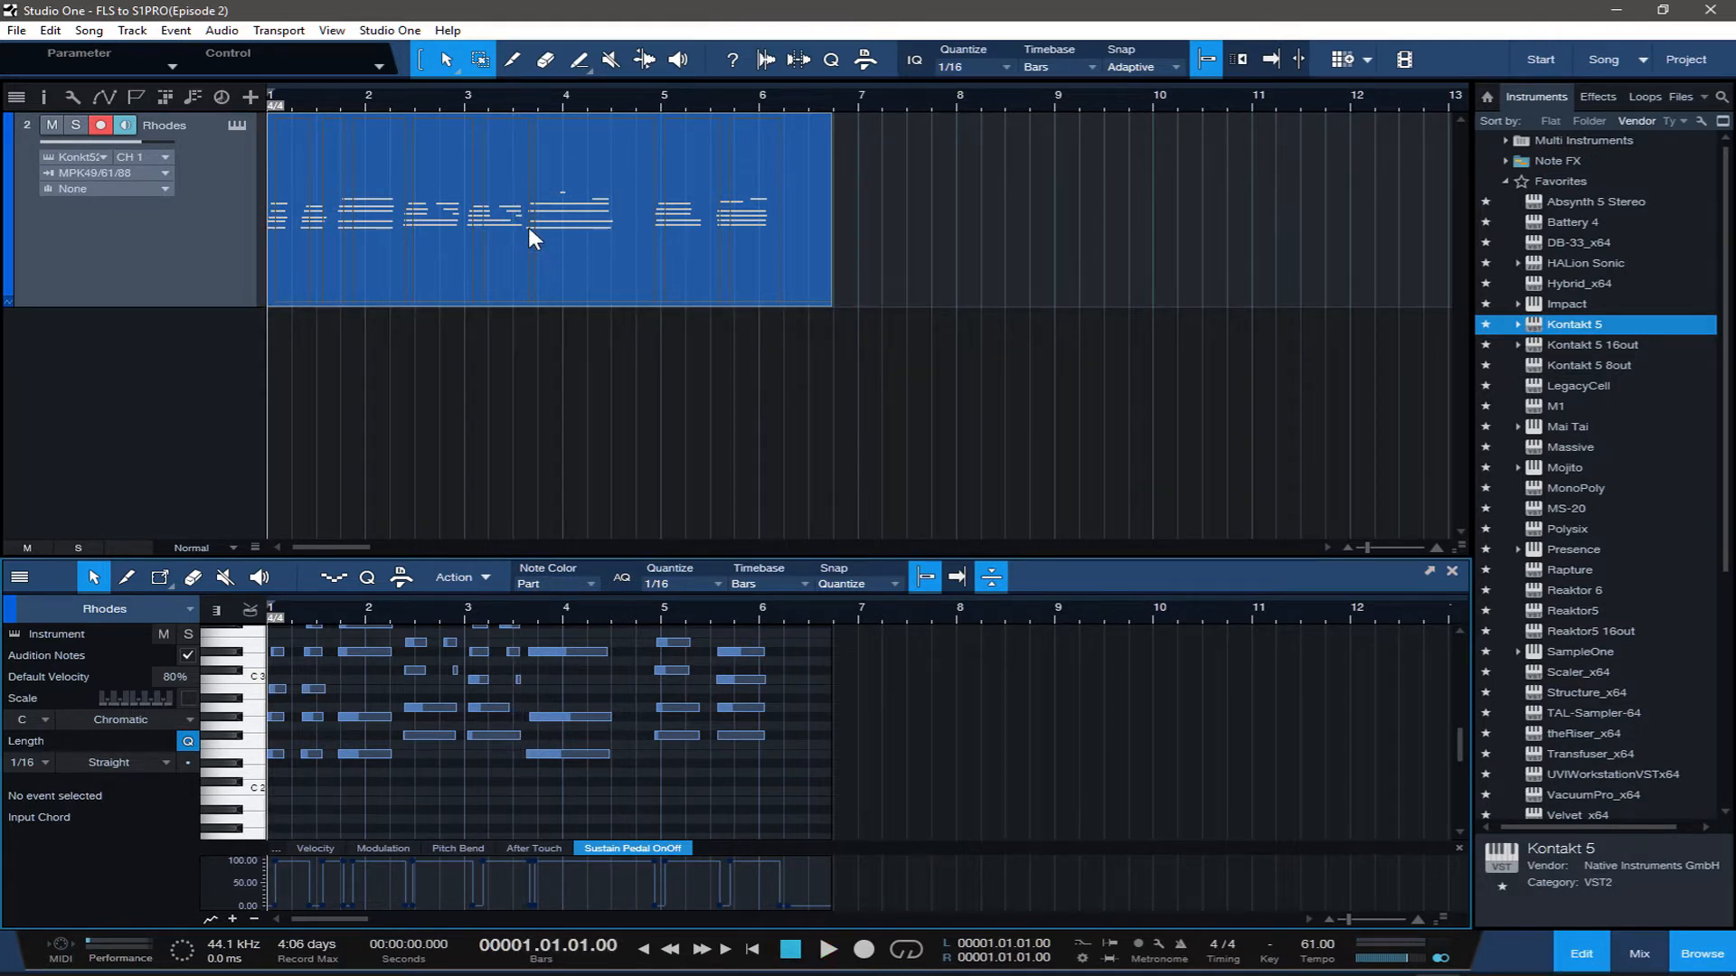
Trim the Rhodes part's end to just after the last chord and time-stretch the part to end at bar 9
drag(839, 281, 789, 274)
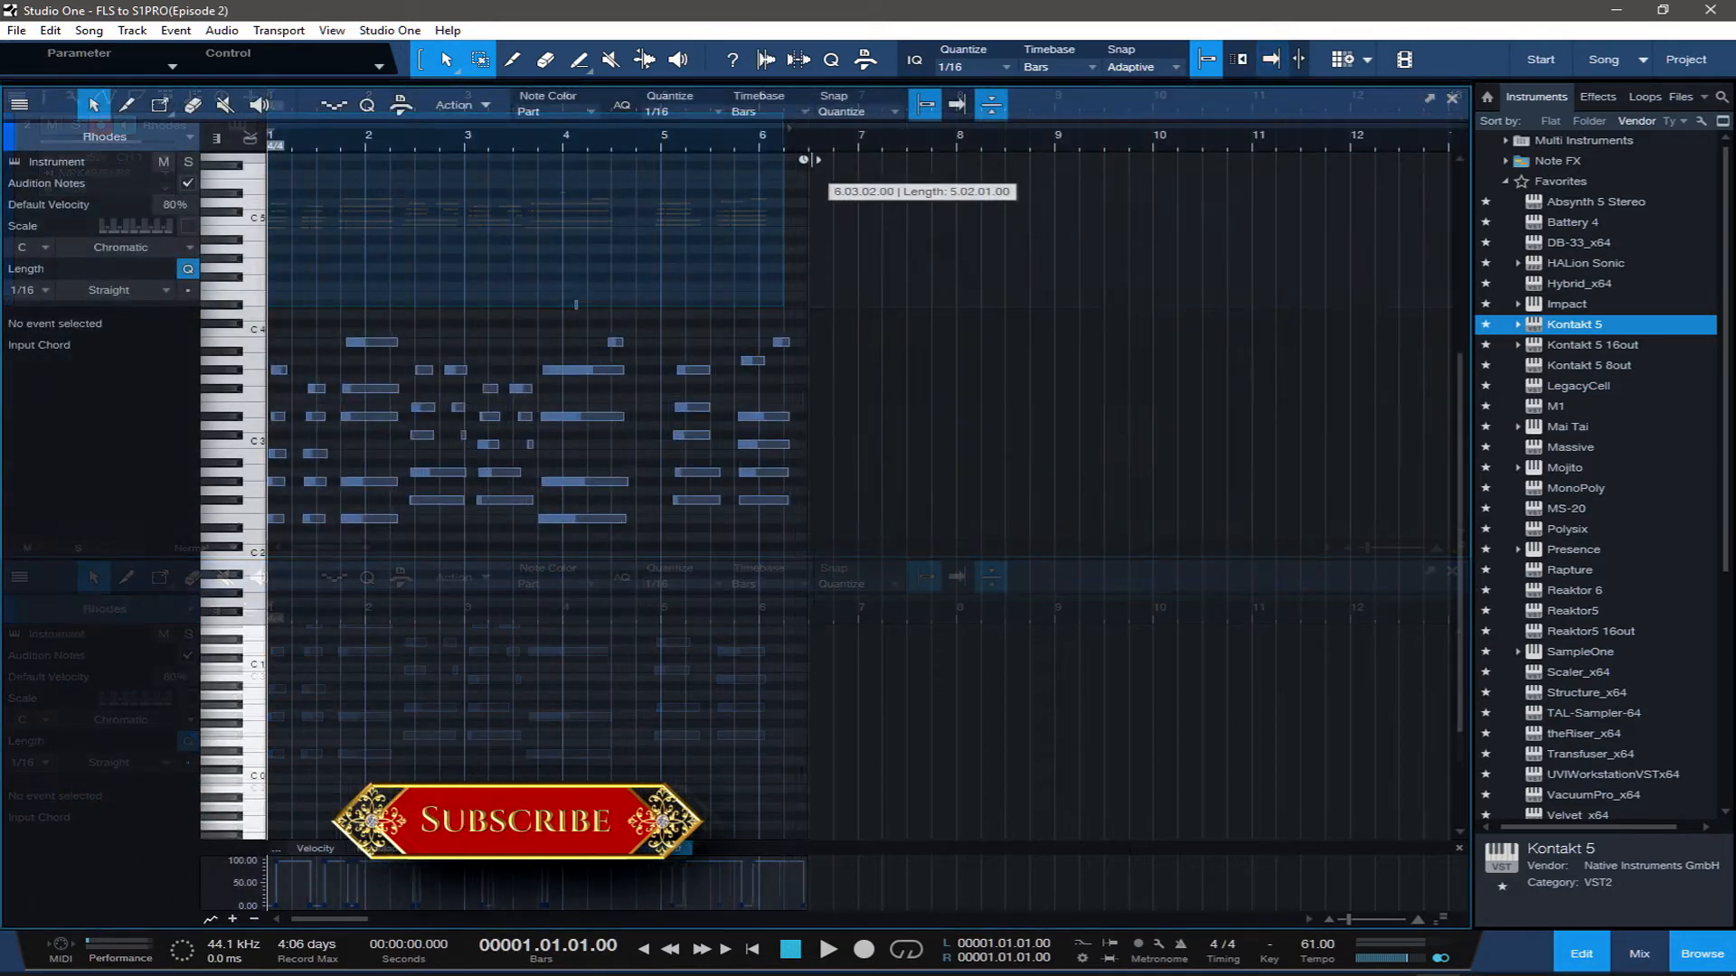
drag(794, 169, 1048, 174)
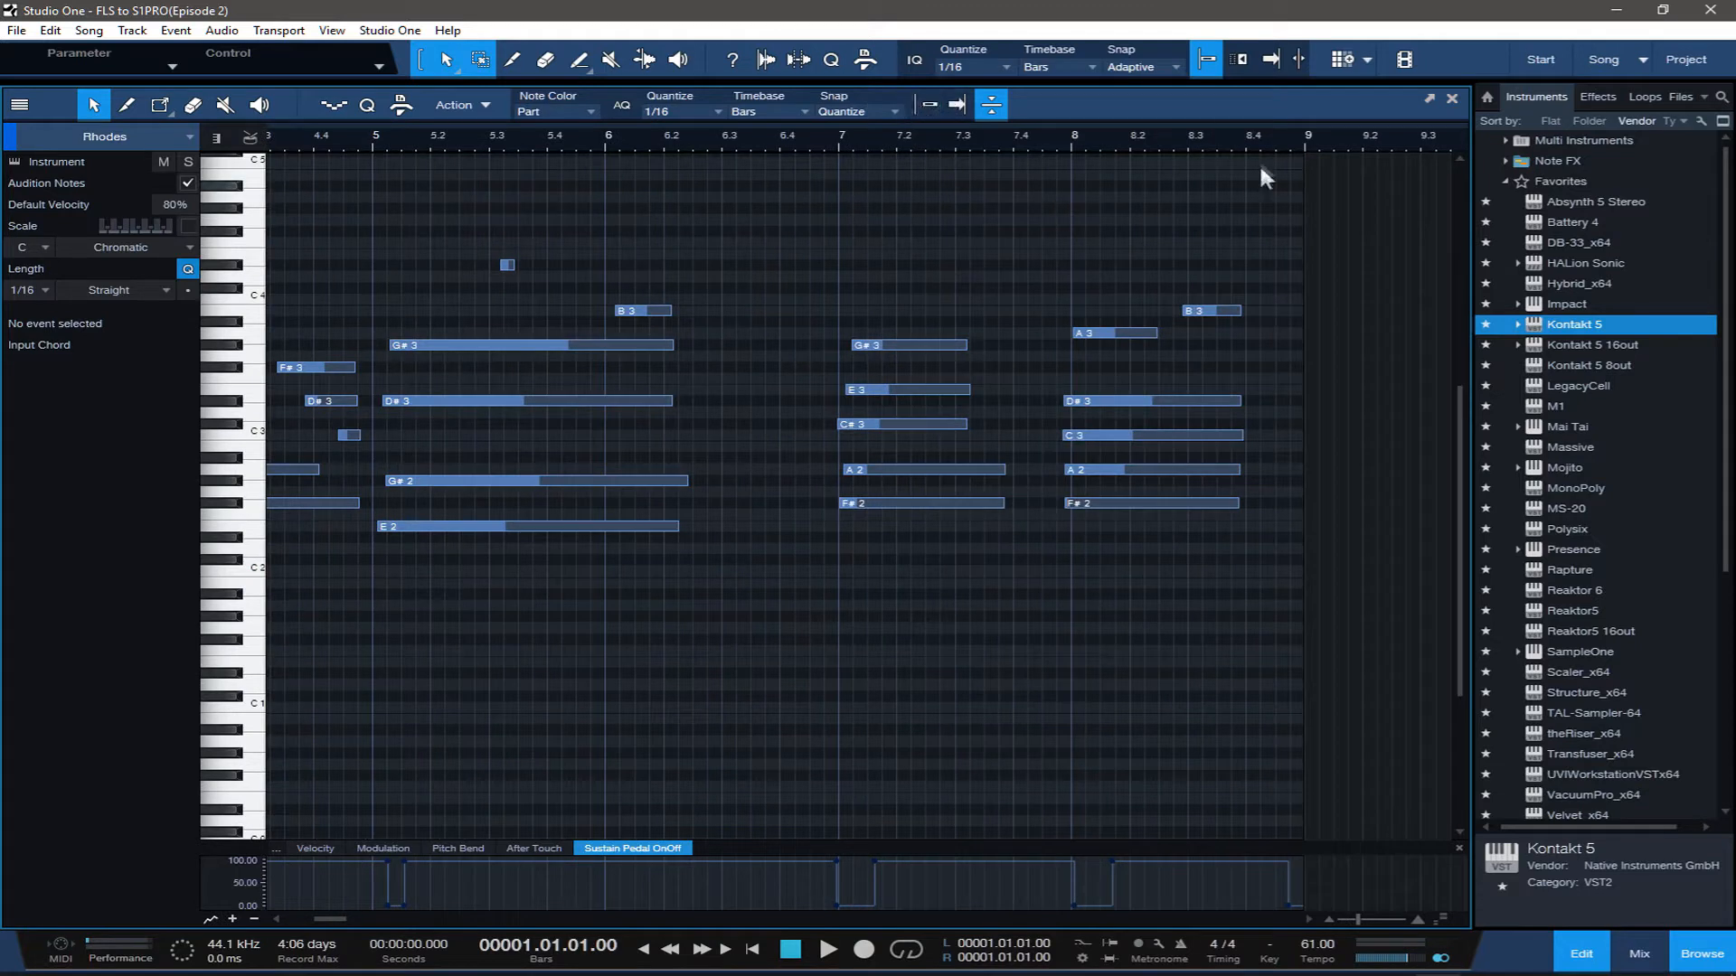
drag(1295, 159, 1293, 166)
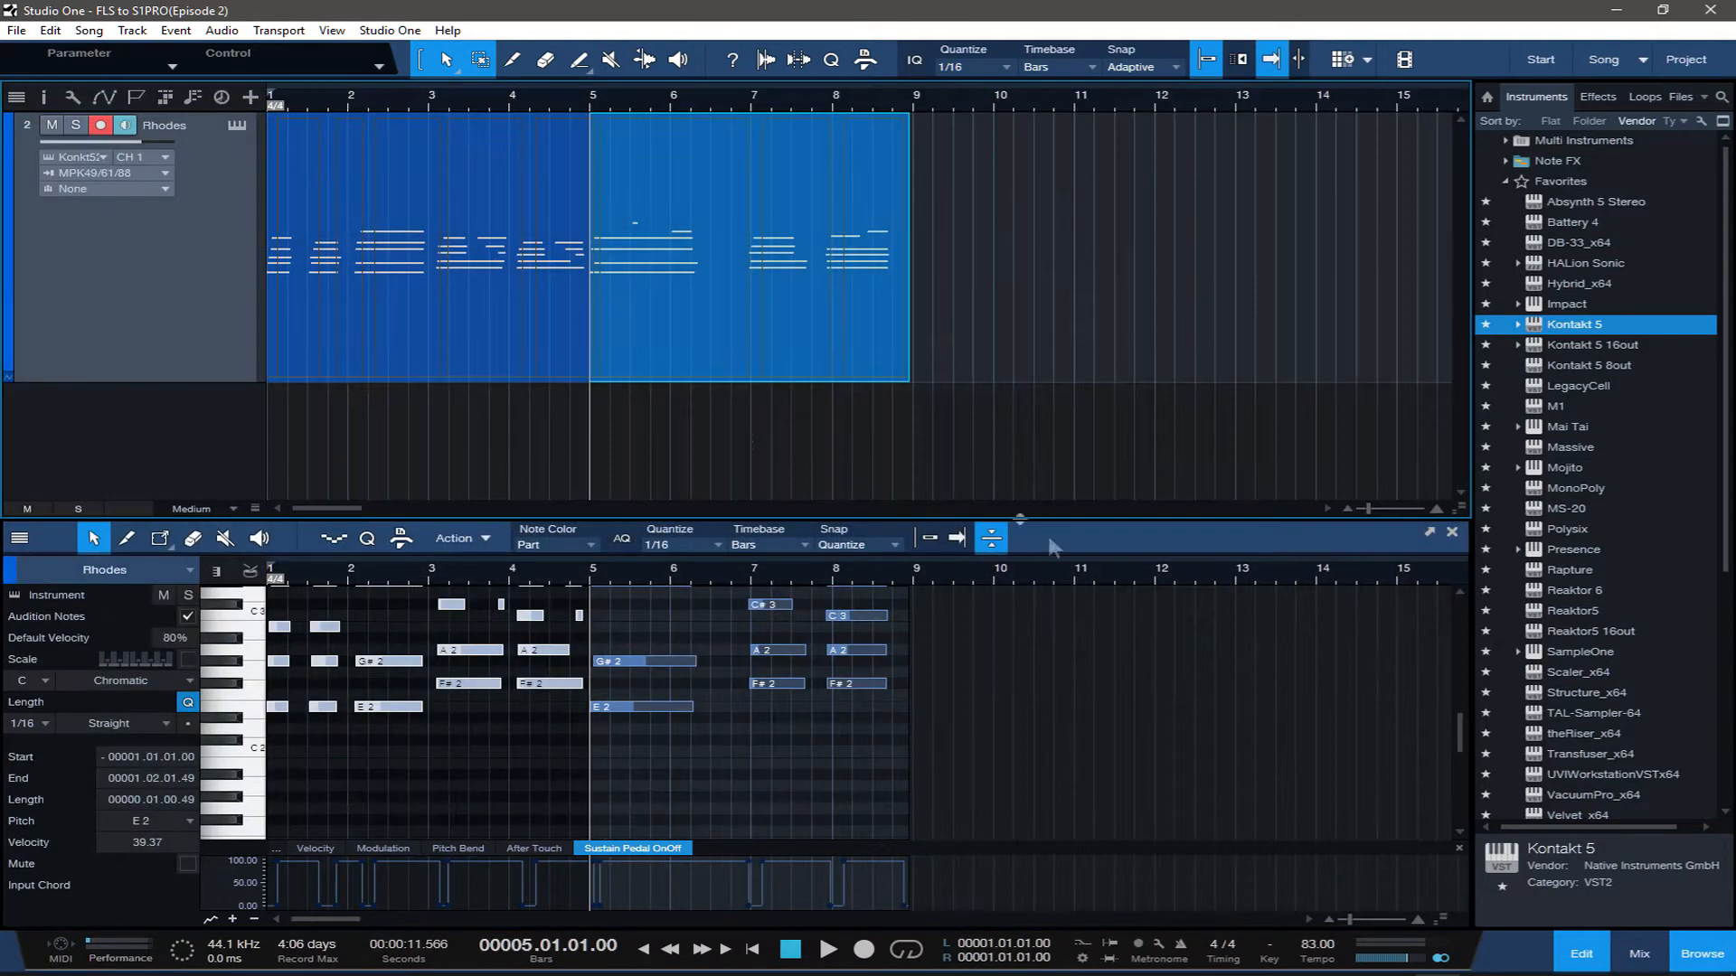
Time-stretch the first half of the Rhodes part shorter so its third chord starts on bar 2
click(292, 333)
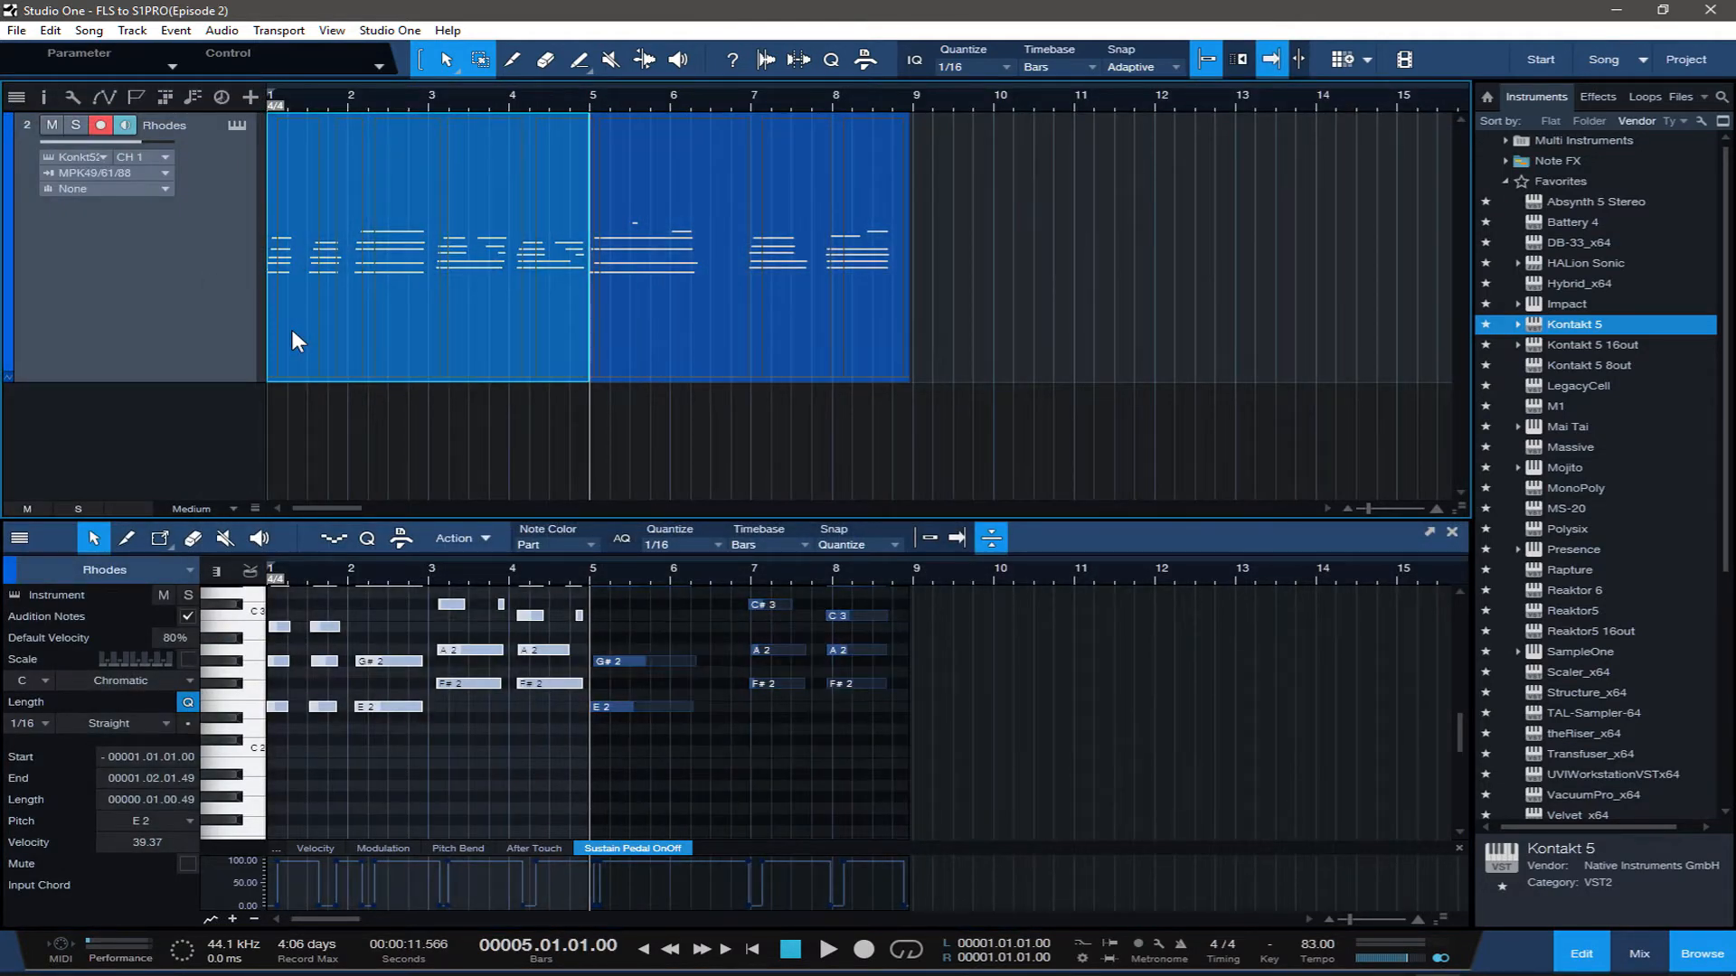
drag(579, 518, 602, 316)
scroll(588, 405, up, 1)
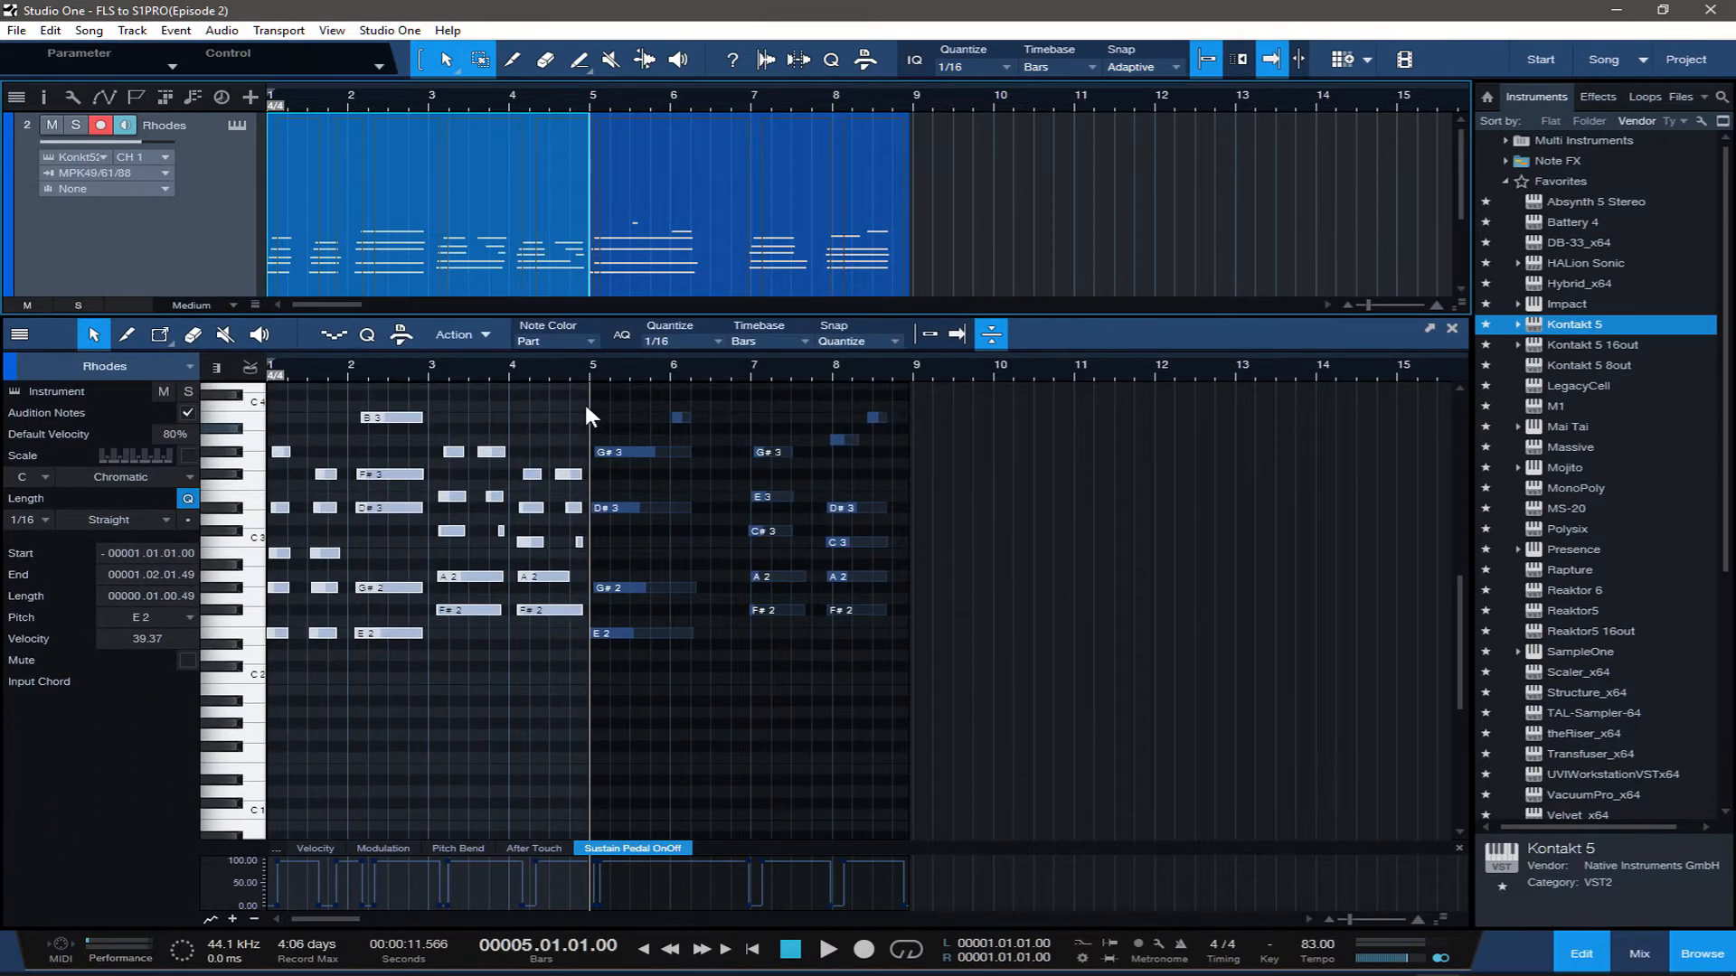
scroll(590, 407, up, 1)
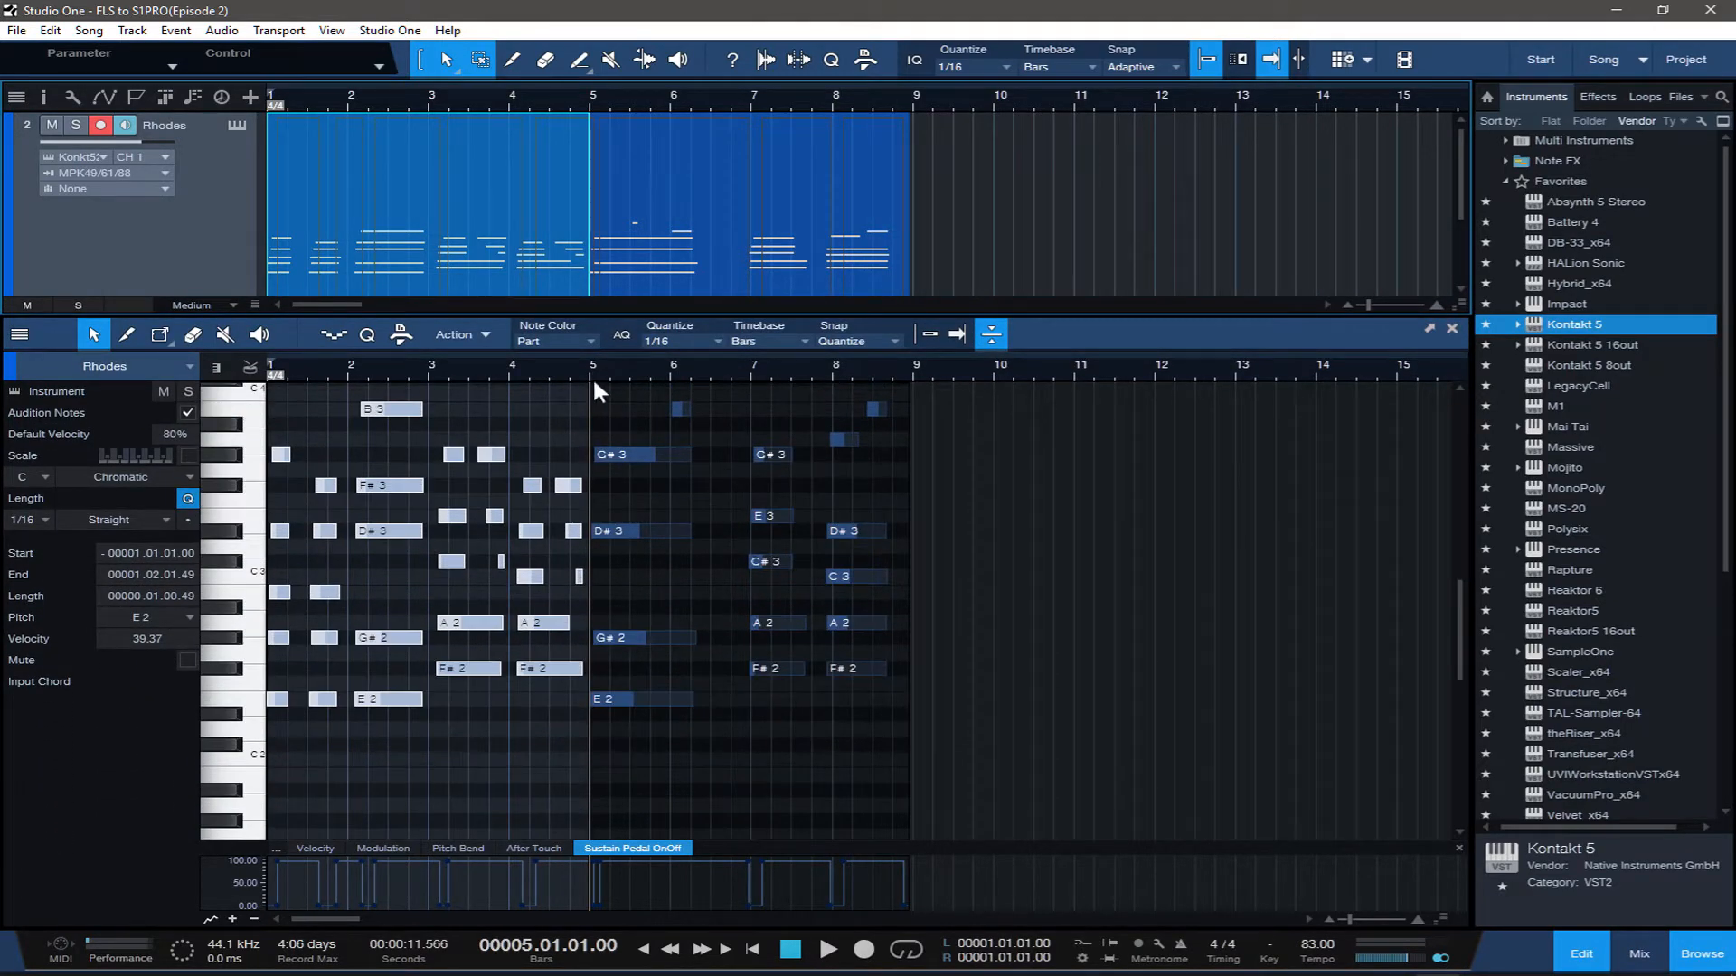
scroll(593, 376, up, 4)
drag(329, 919, 297, 920)
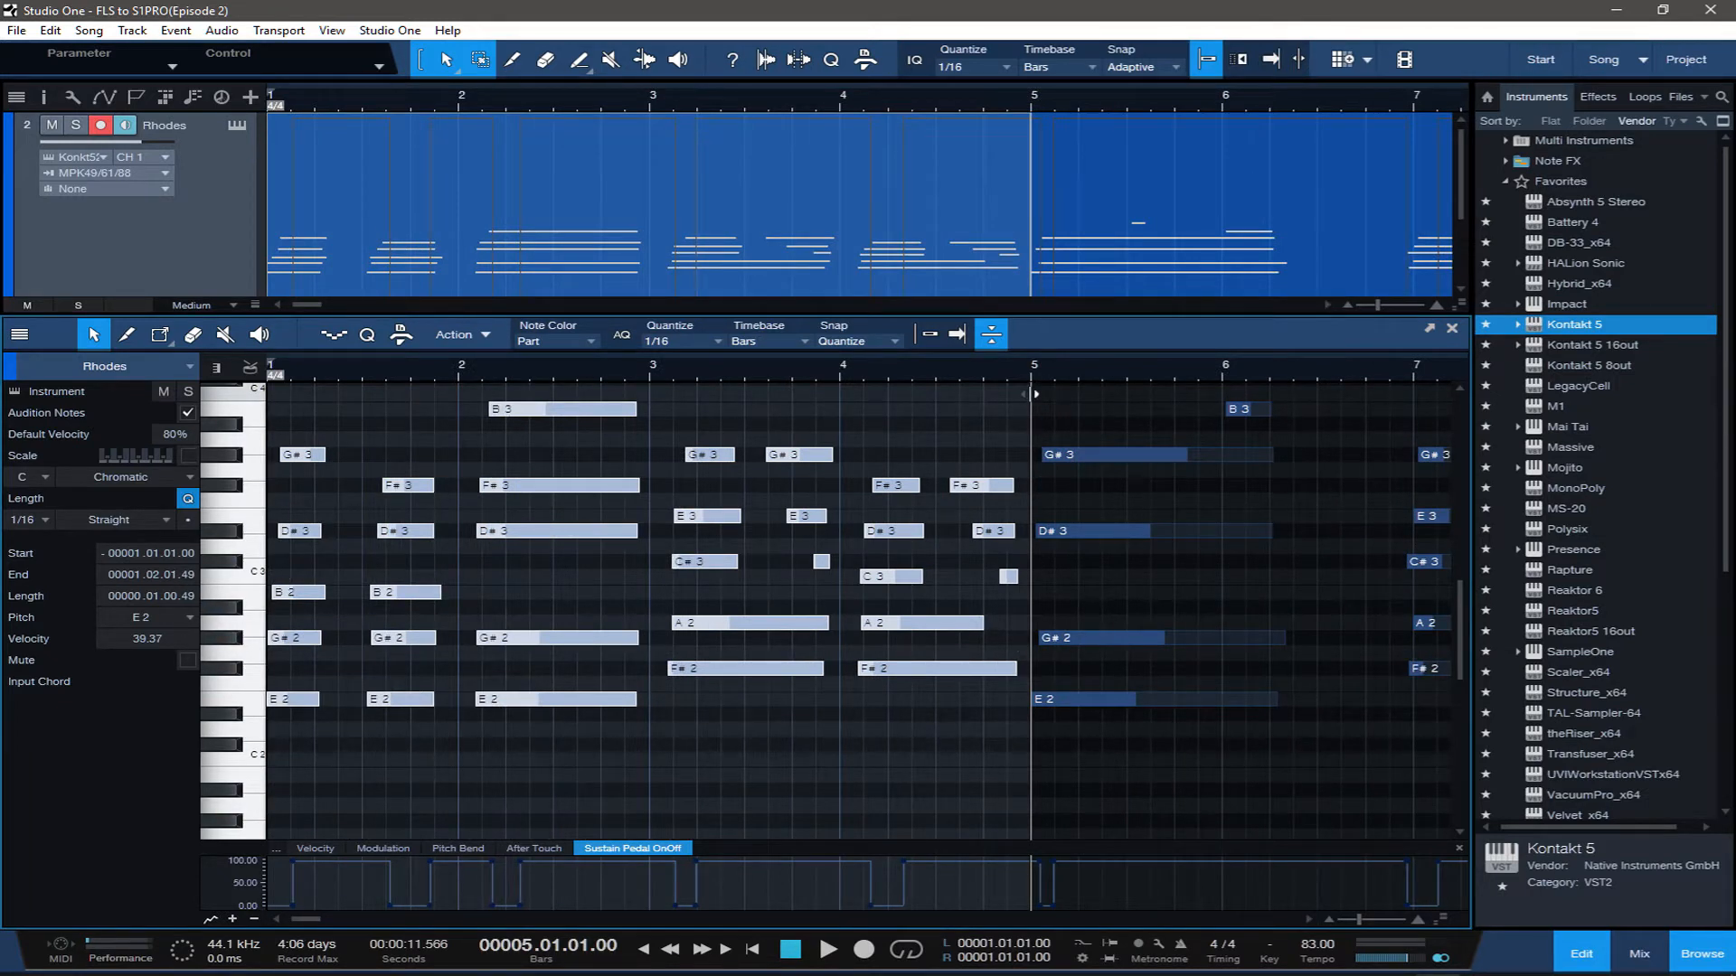
drag(1029, 393, 934, 398)
mouse_move(1114, 969)
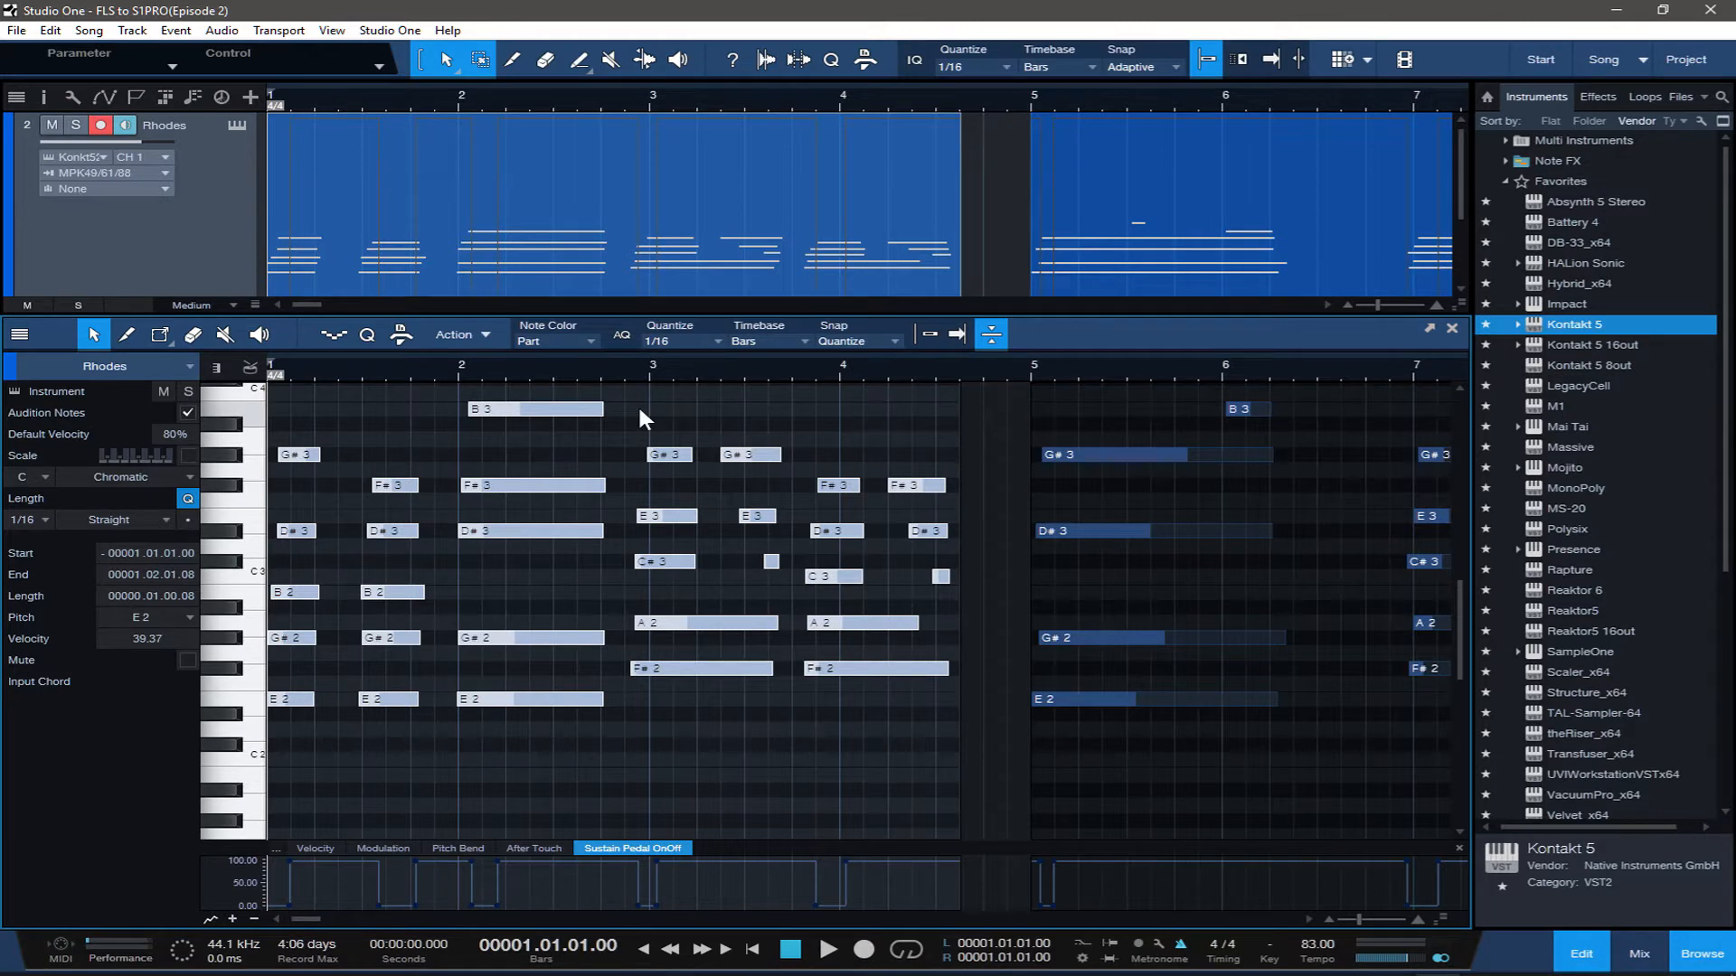
Split the shortened Rhodes part just before bar 3, at 2.04.03.00, and select all notes after the cut
click(640, 411)
click(622, 369)
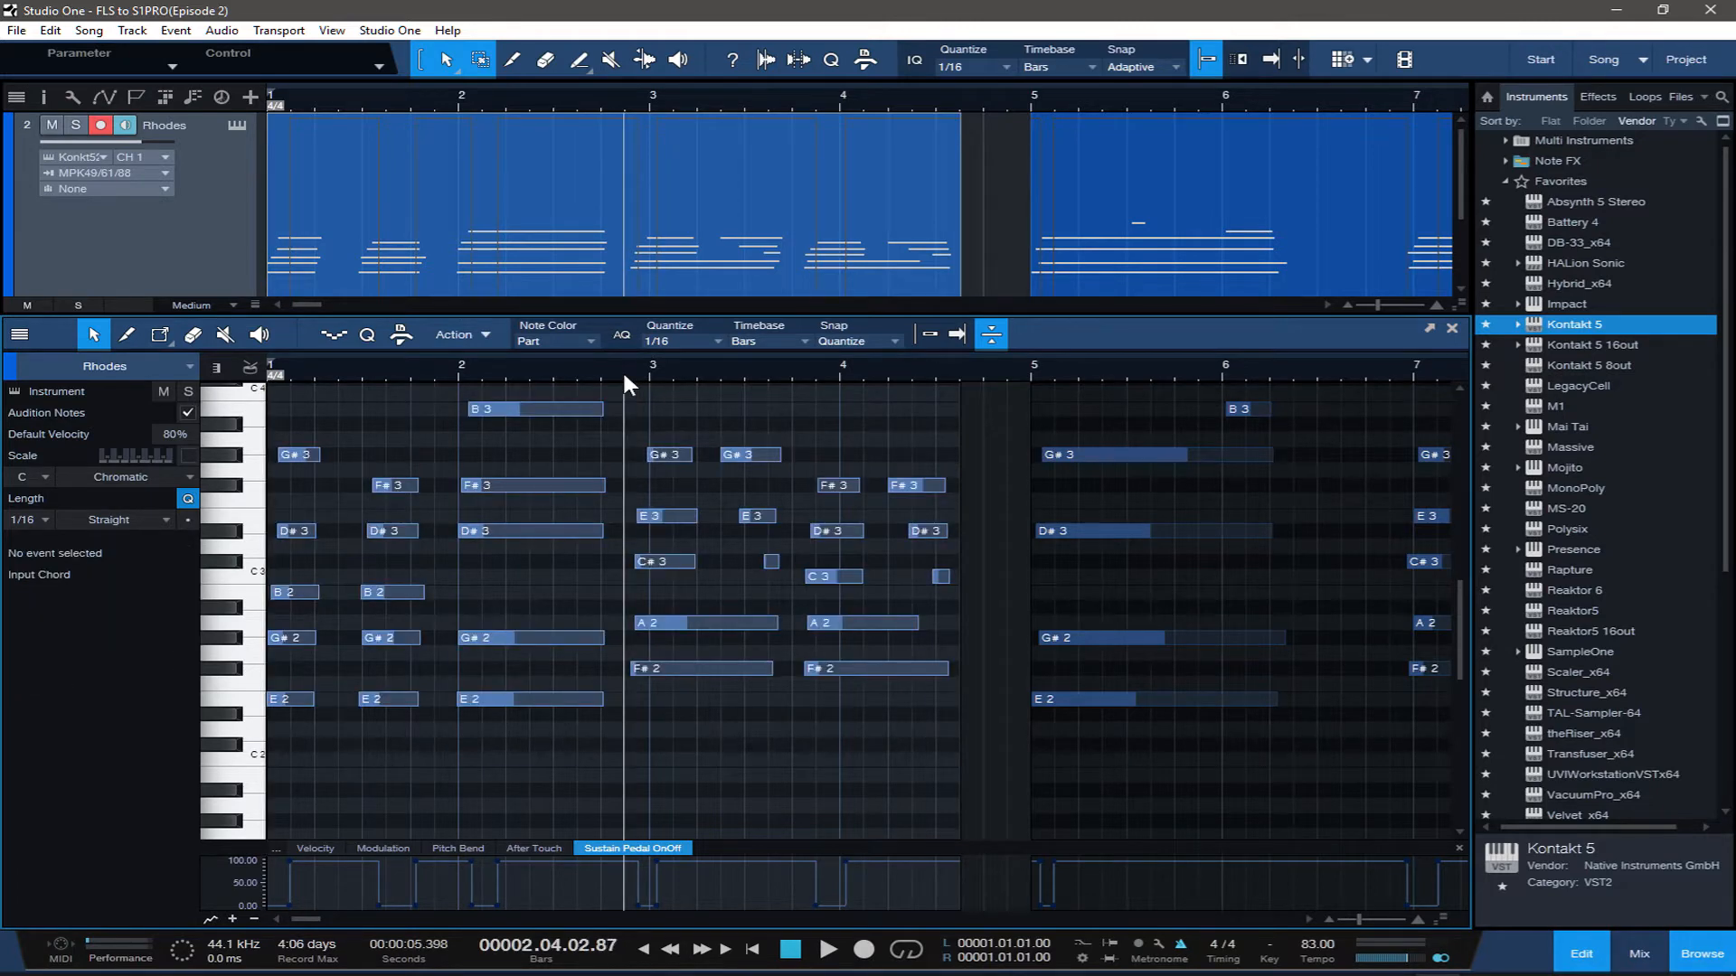
double_click(624, 191)
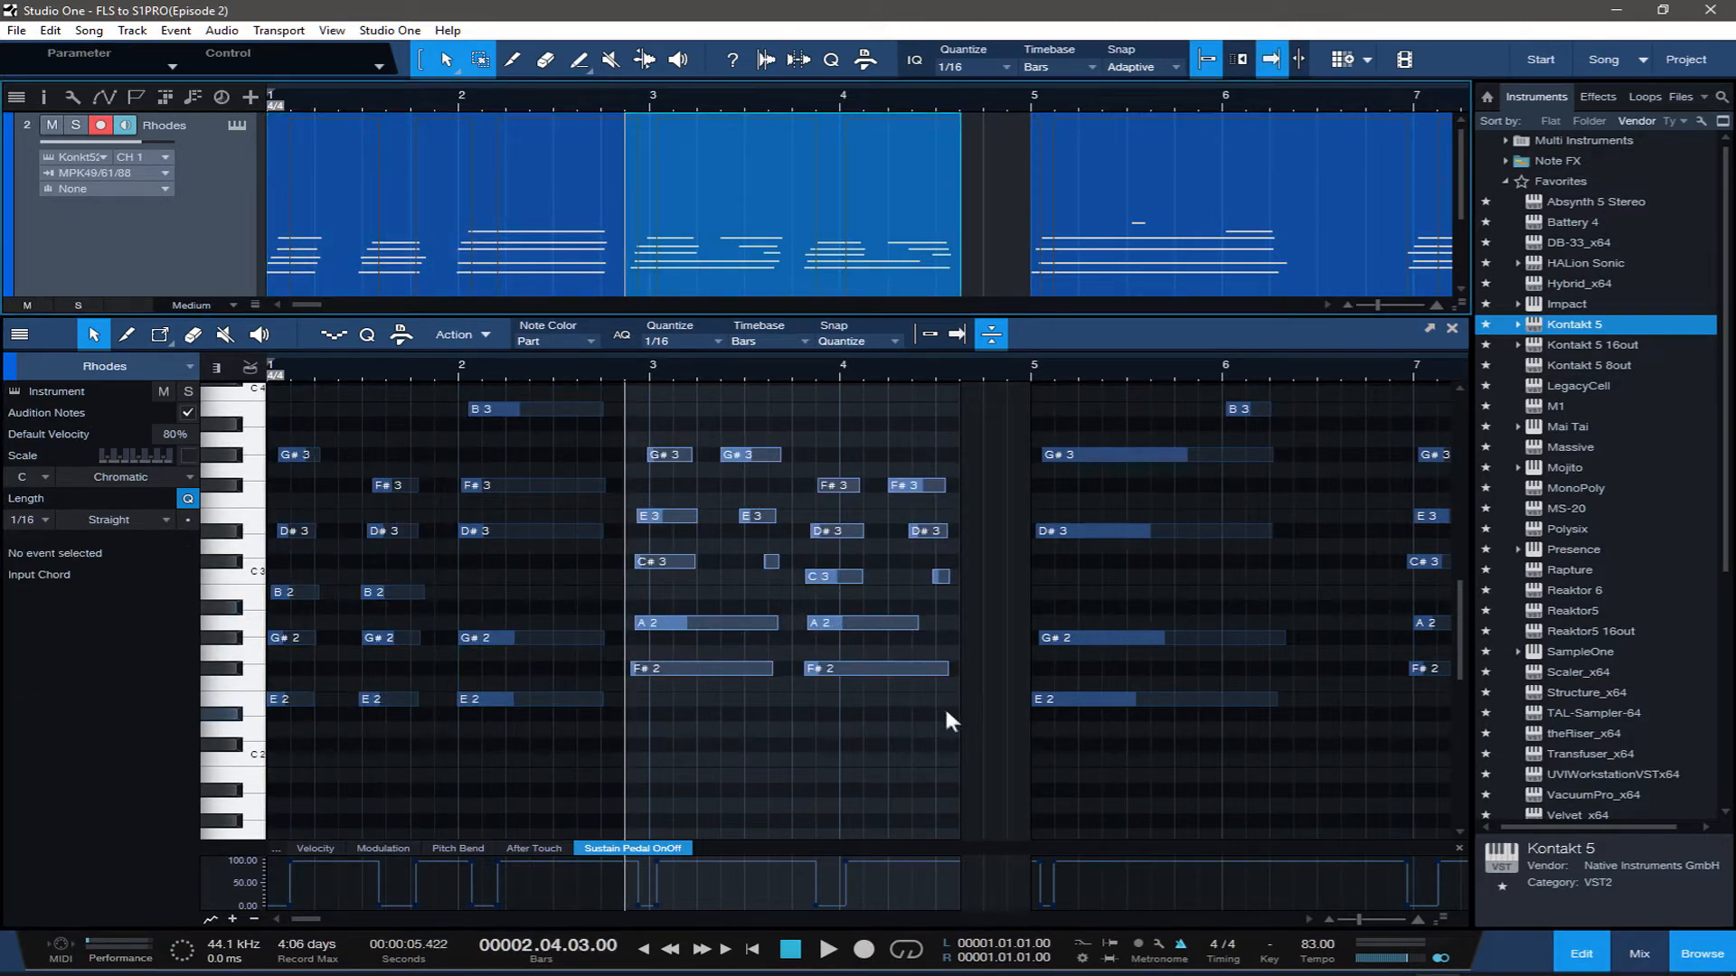
drag(975, 716, 616, 432)
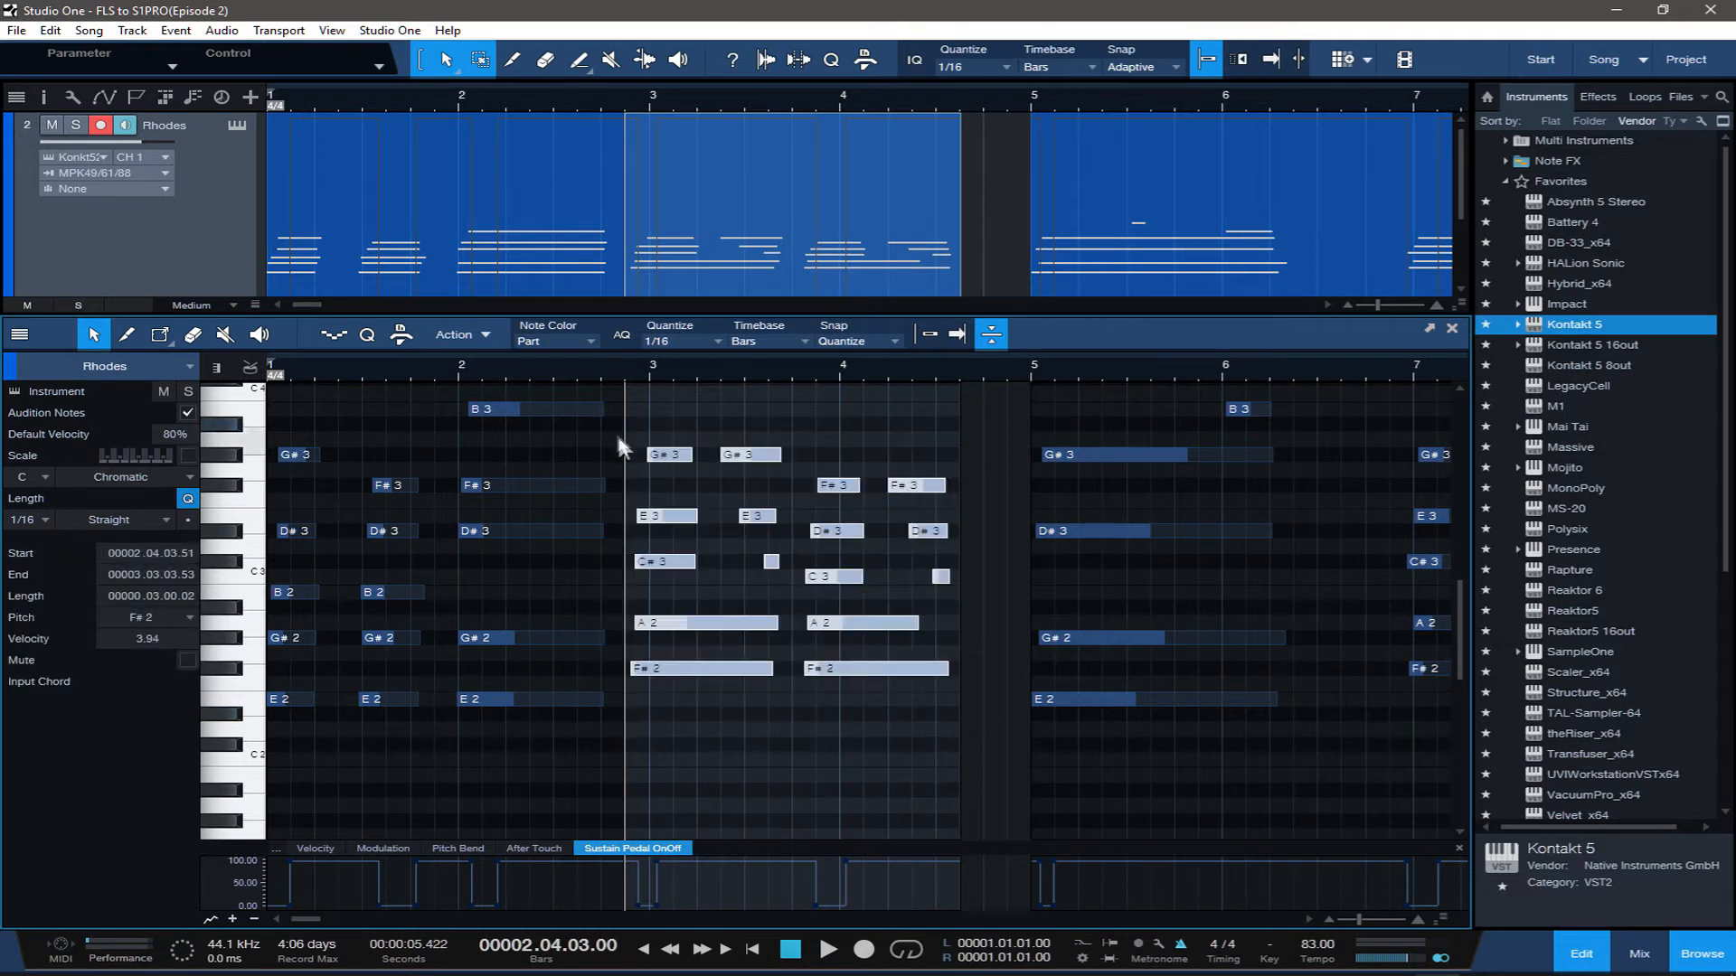
Move the split-off Rhodes segment slightly later so its first chord falls on bar 3, and play it back
drag(718, 275, 730, 275)
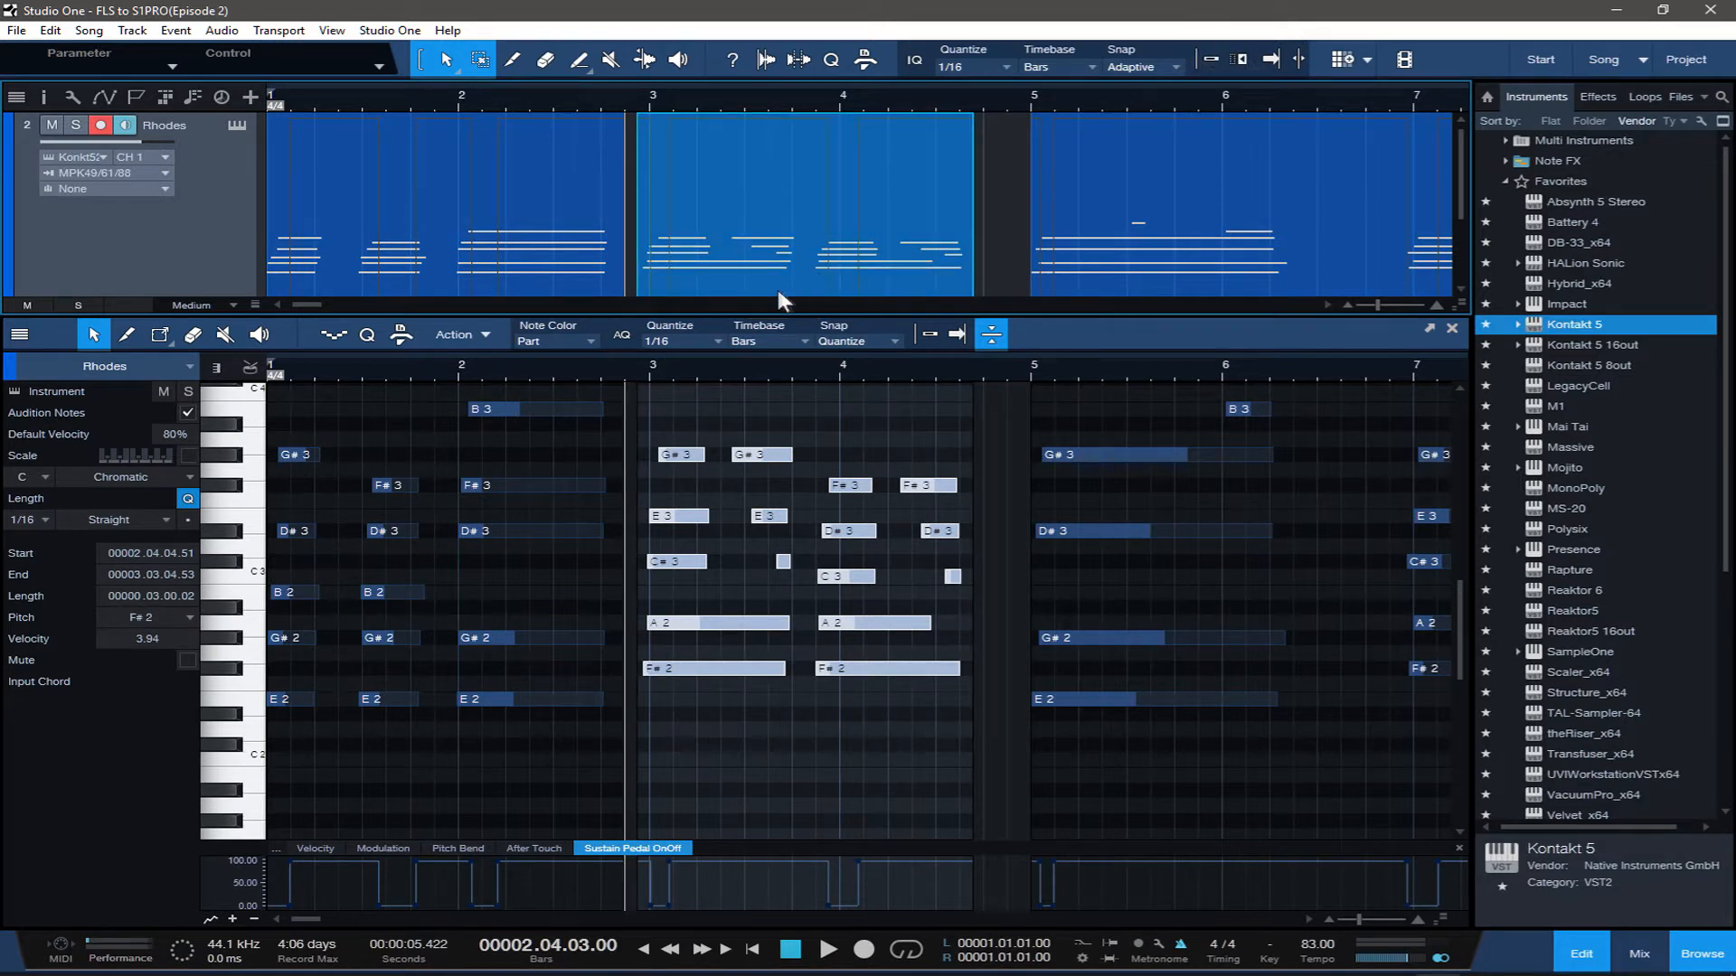
drag(777, 292, 777, 280)
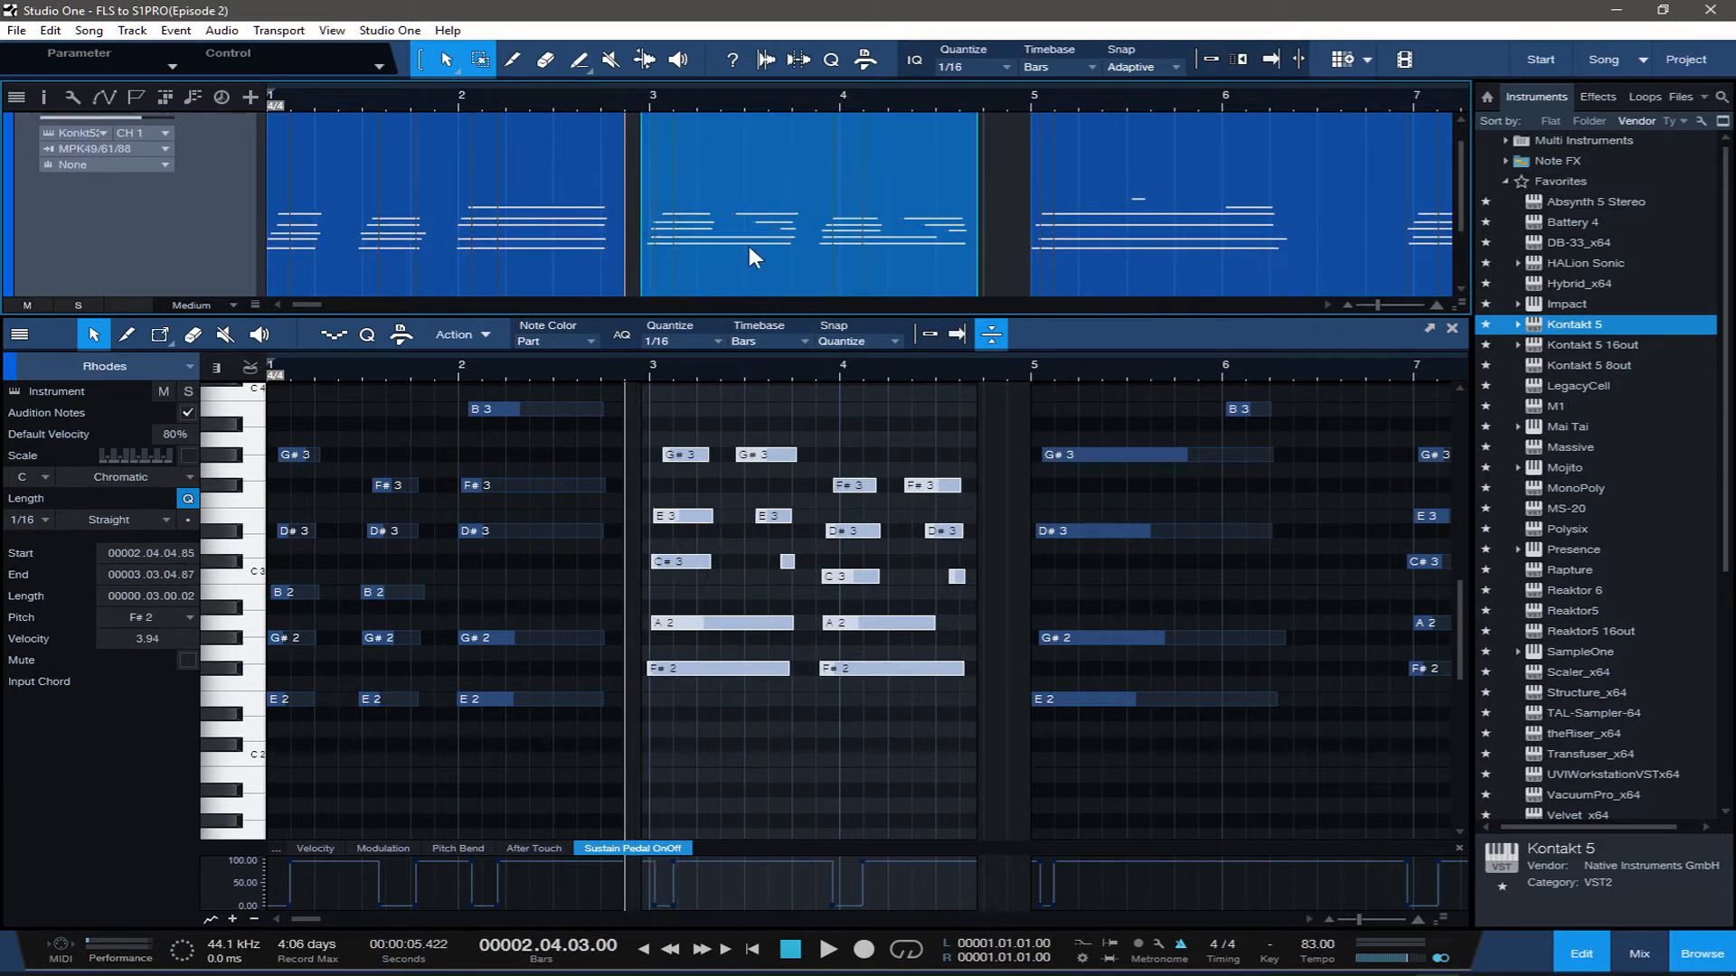
key(space)
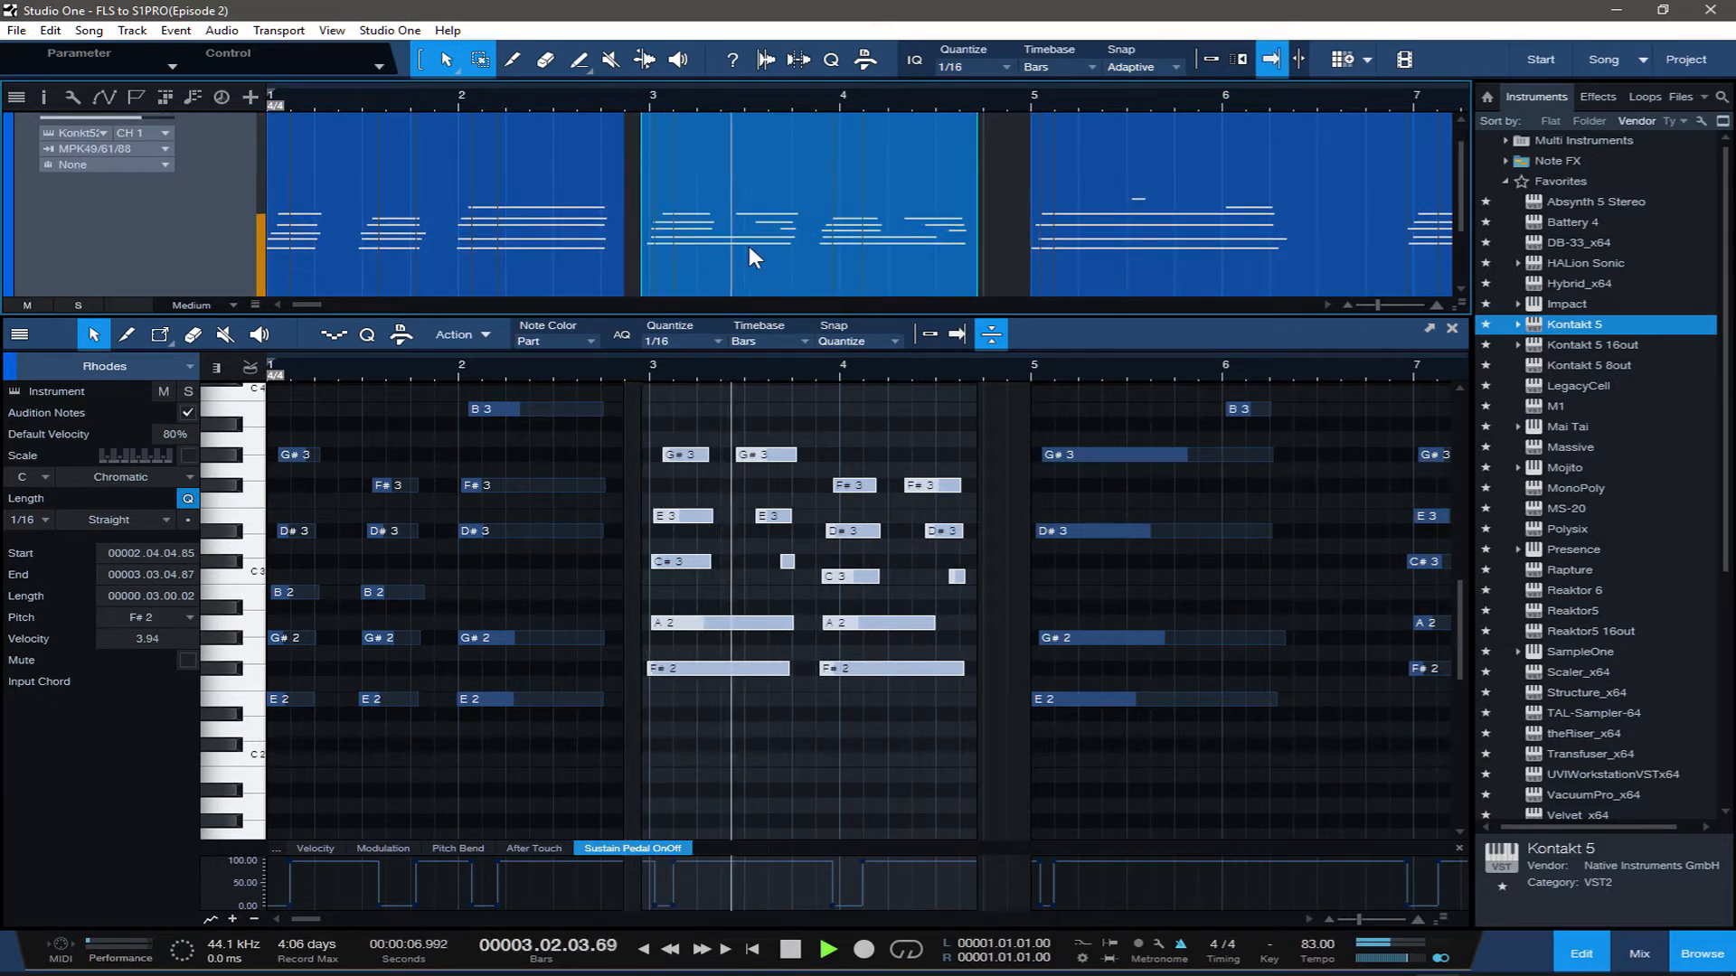
key(space)
Time-stretch the segment longer so its second chord starts on bar 4, and play back the result
drag(972, 389, 1014, 421)
key(space)
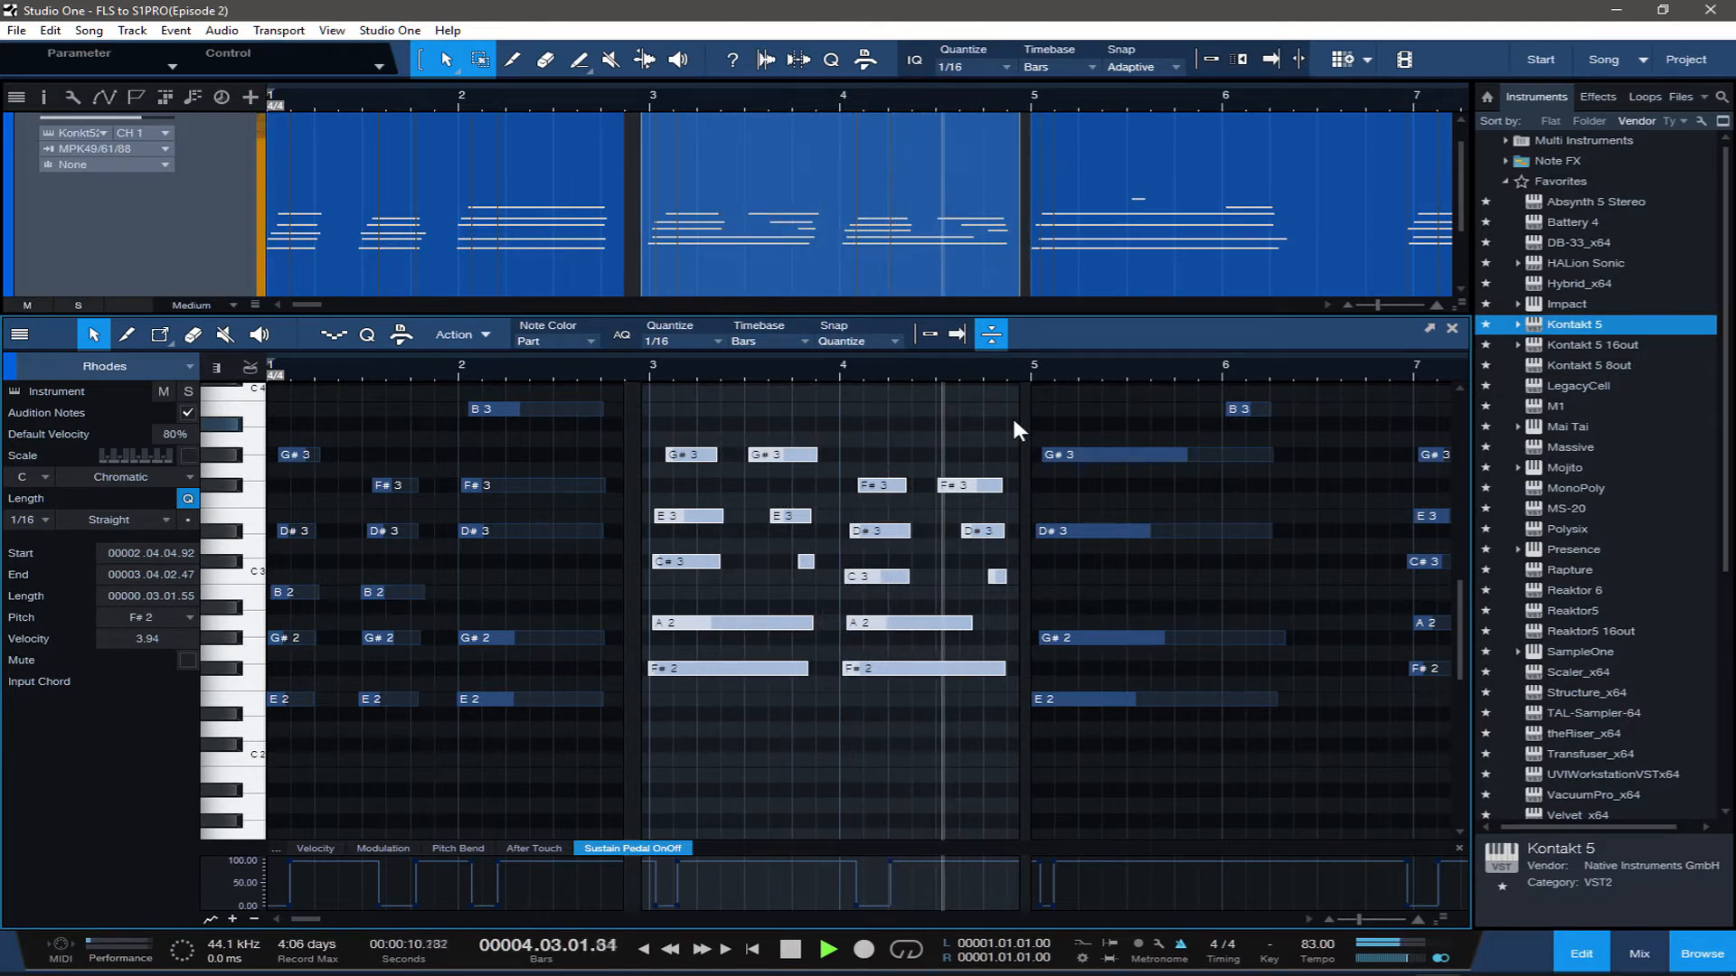
key(space)
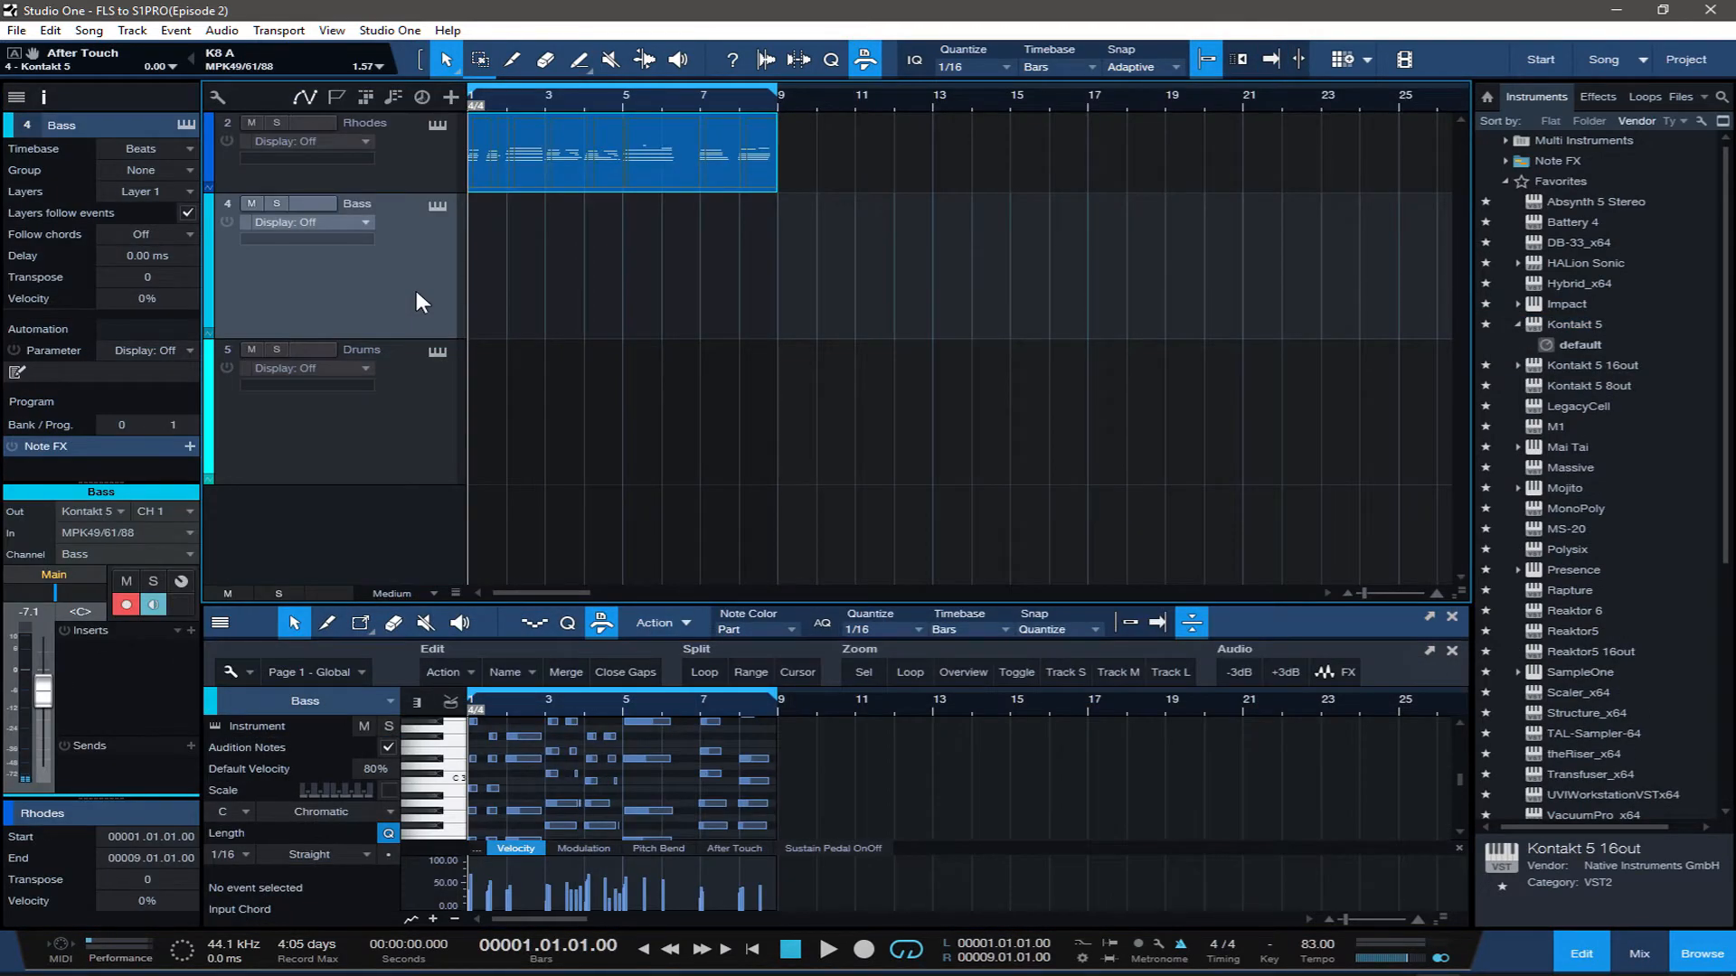
Bring up the Bass track's Kontakt instrument and switch the Scarbee Rickenbacker Bass to the No Return PM preset
drag(887, 432, 1249, 170)
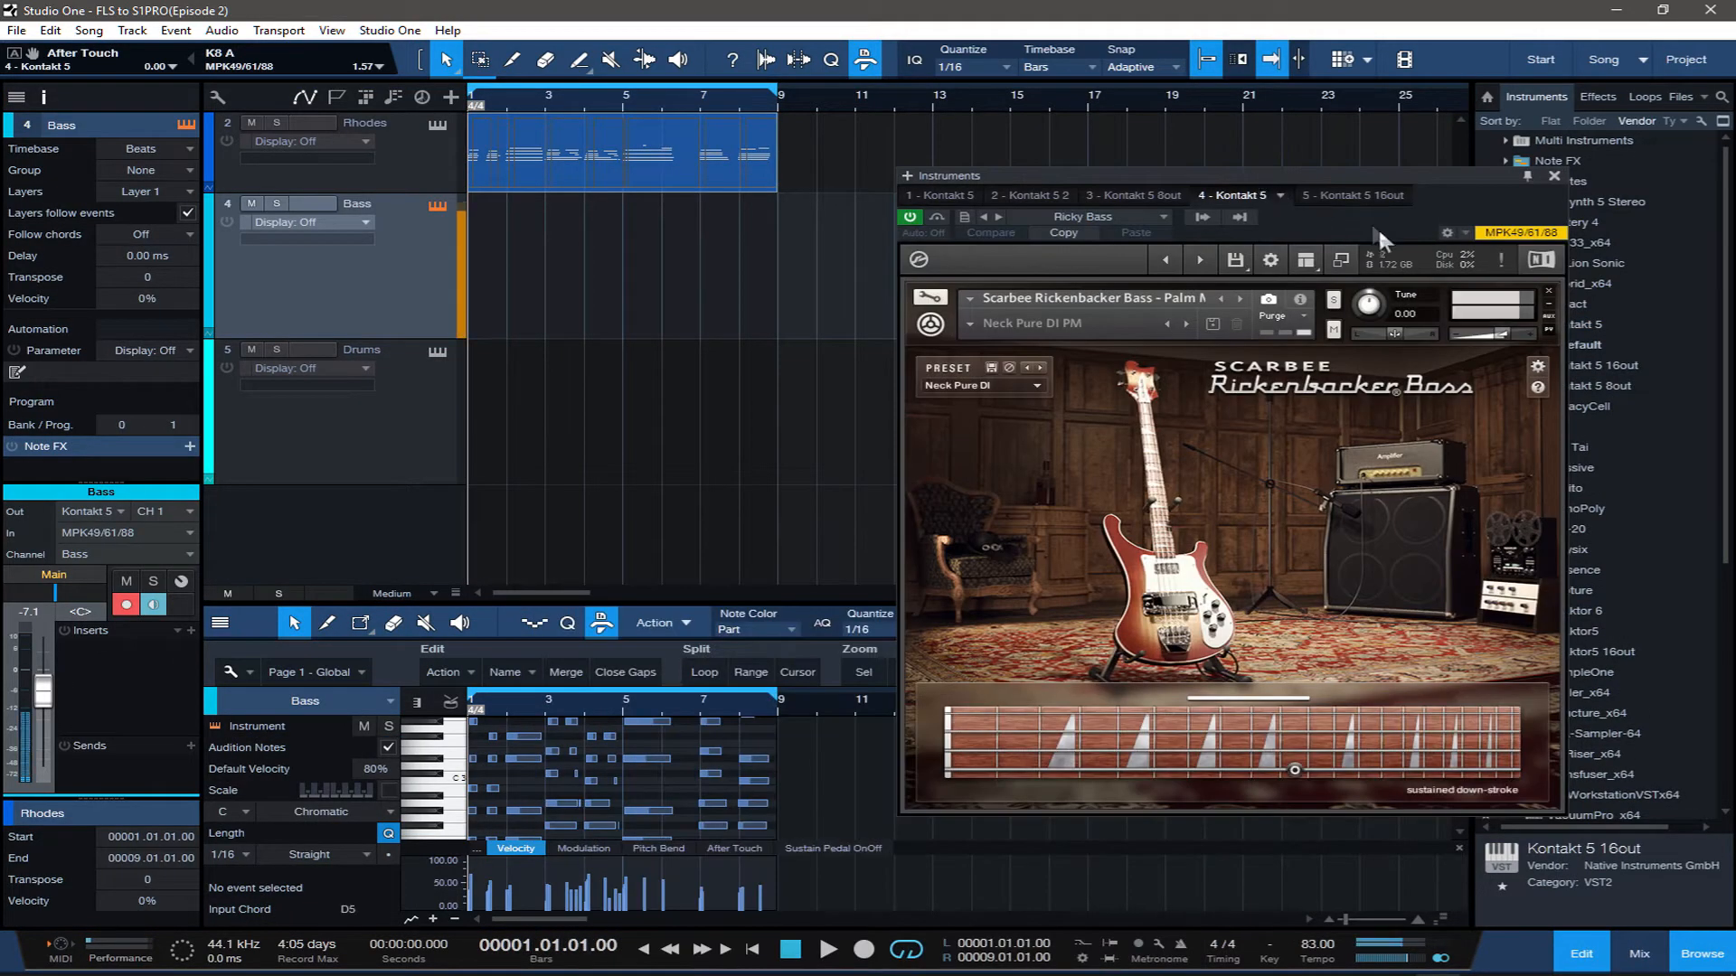
click(1184, 324)
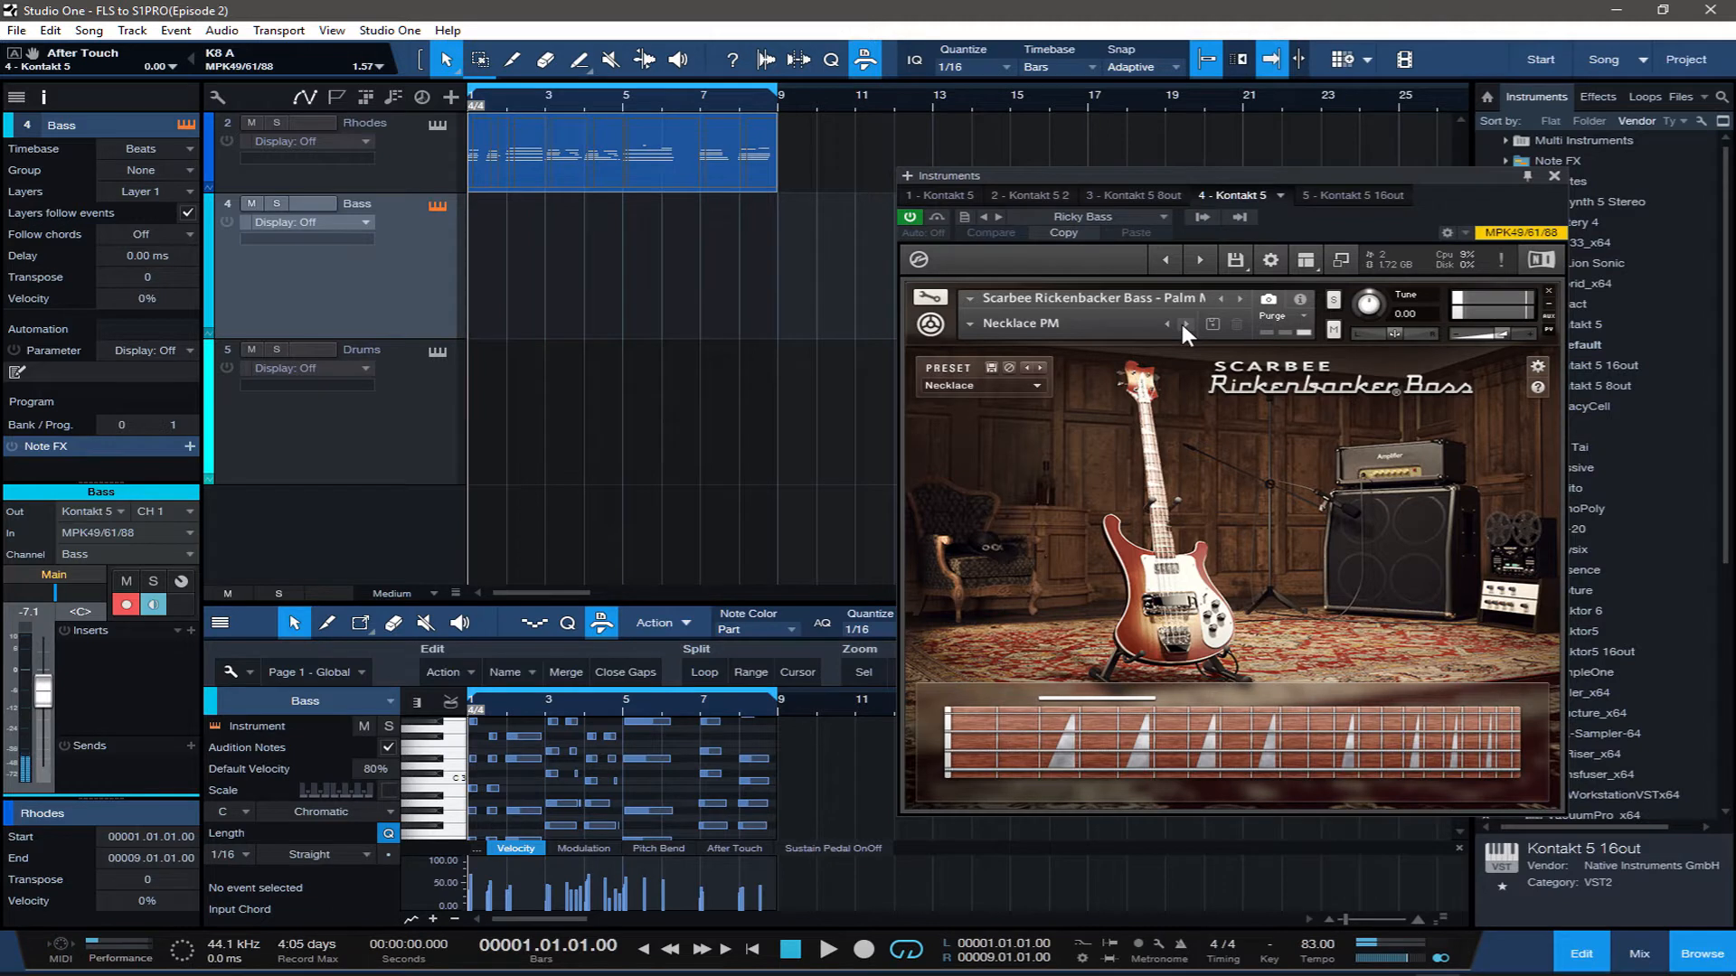
click(1180, 324)
Play the Rhodes part from the start and try out the bass sound against it
key(space)
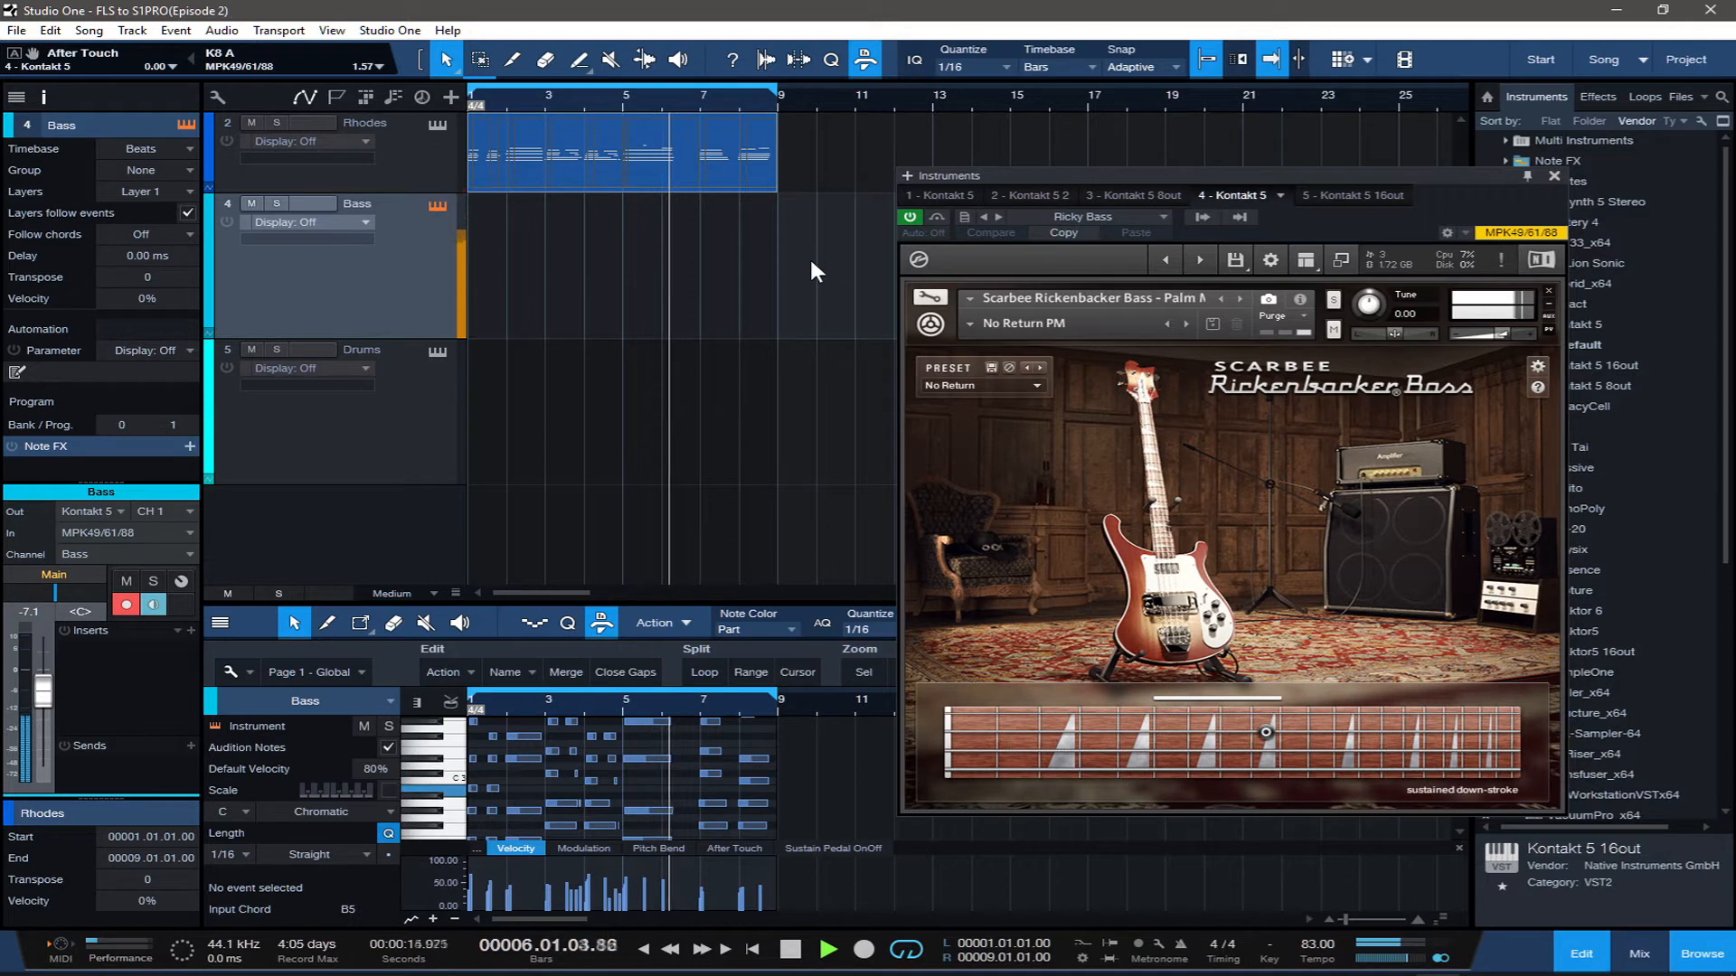
key(space)
key(space)
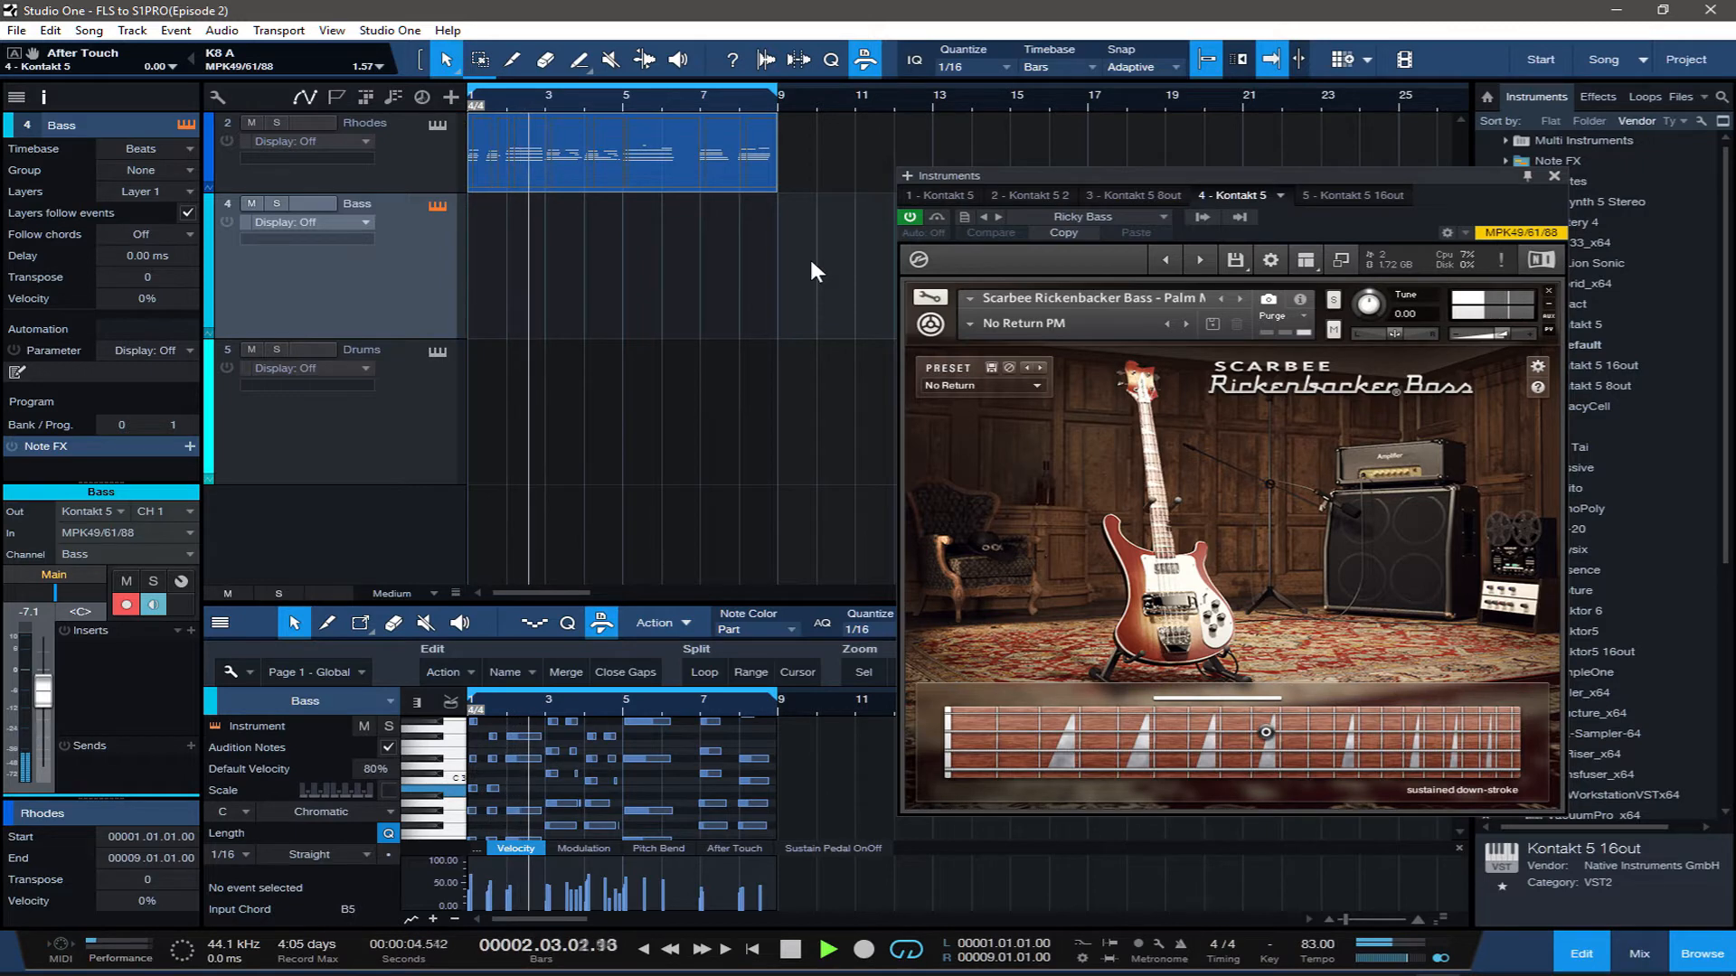
key(space)
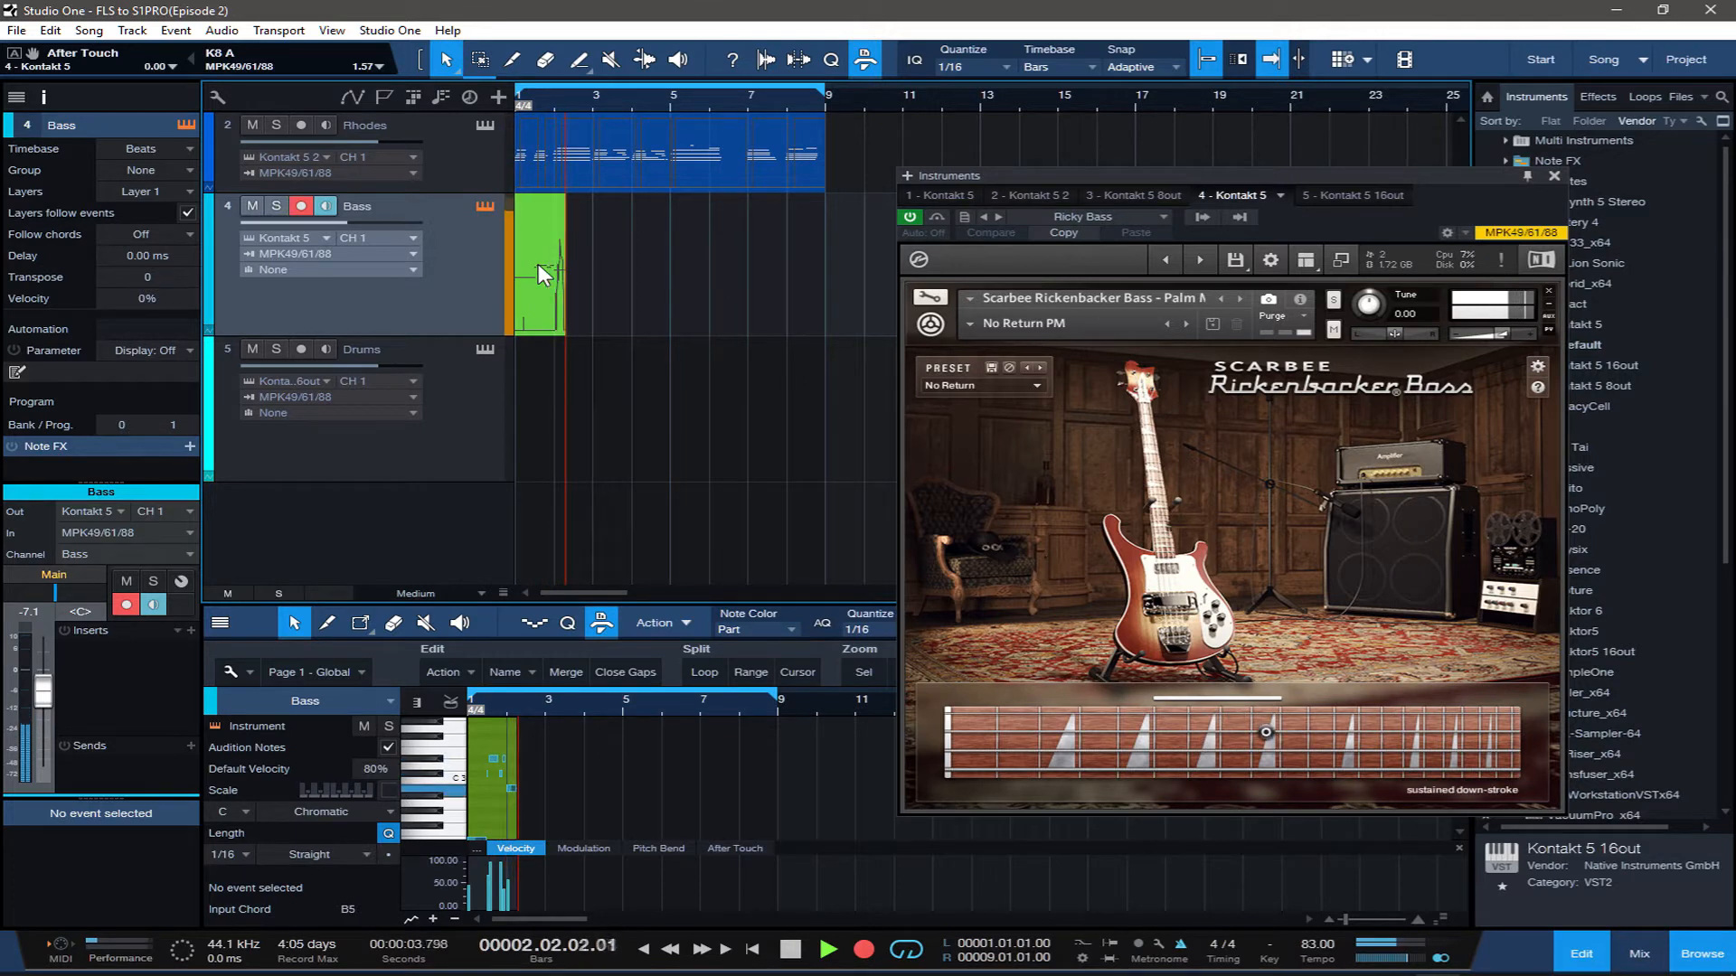
Record the bass line on the Bass track in two passes, up to bar 3 and from bar 3 to bar 6
key(space)
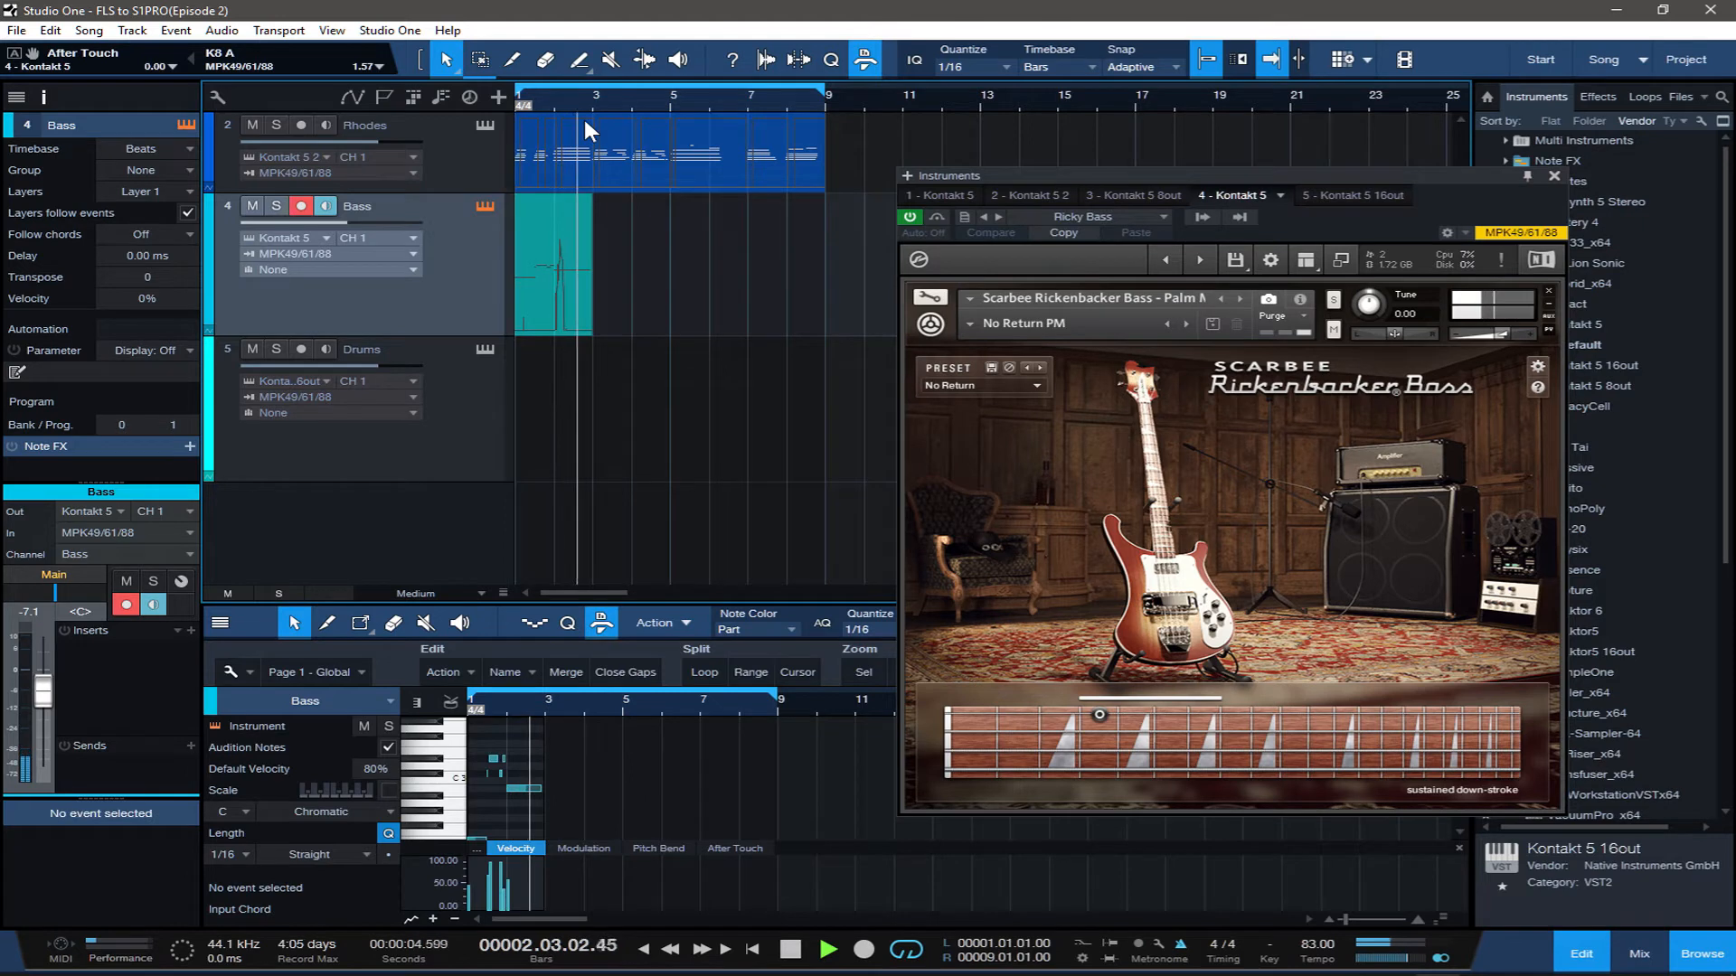
key(KP_Multiply)
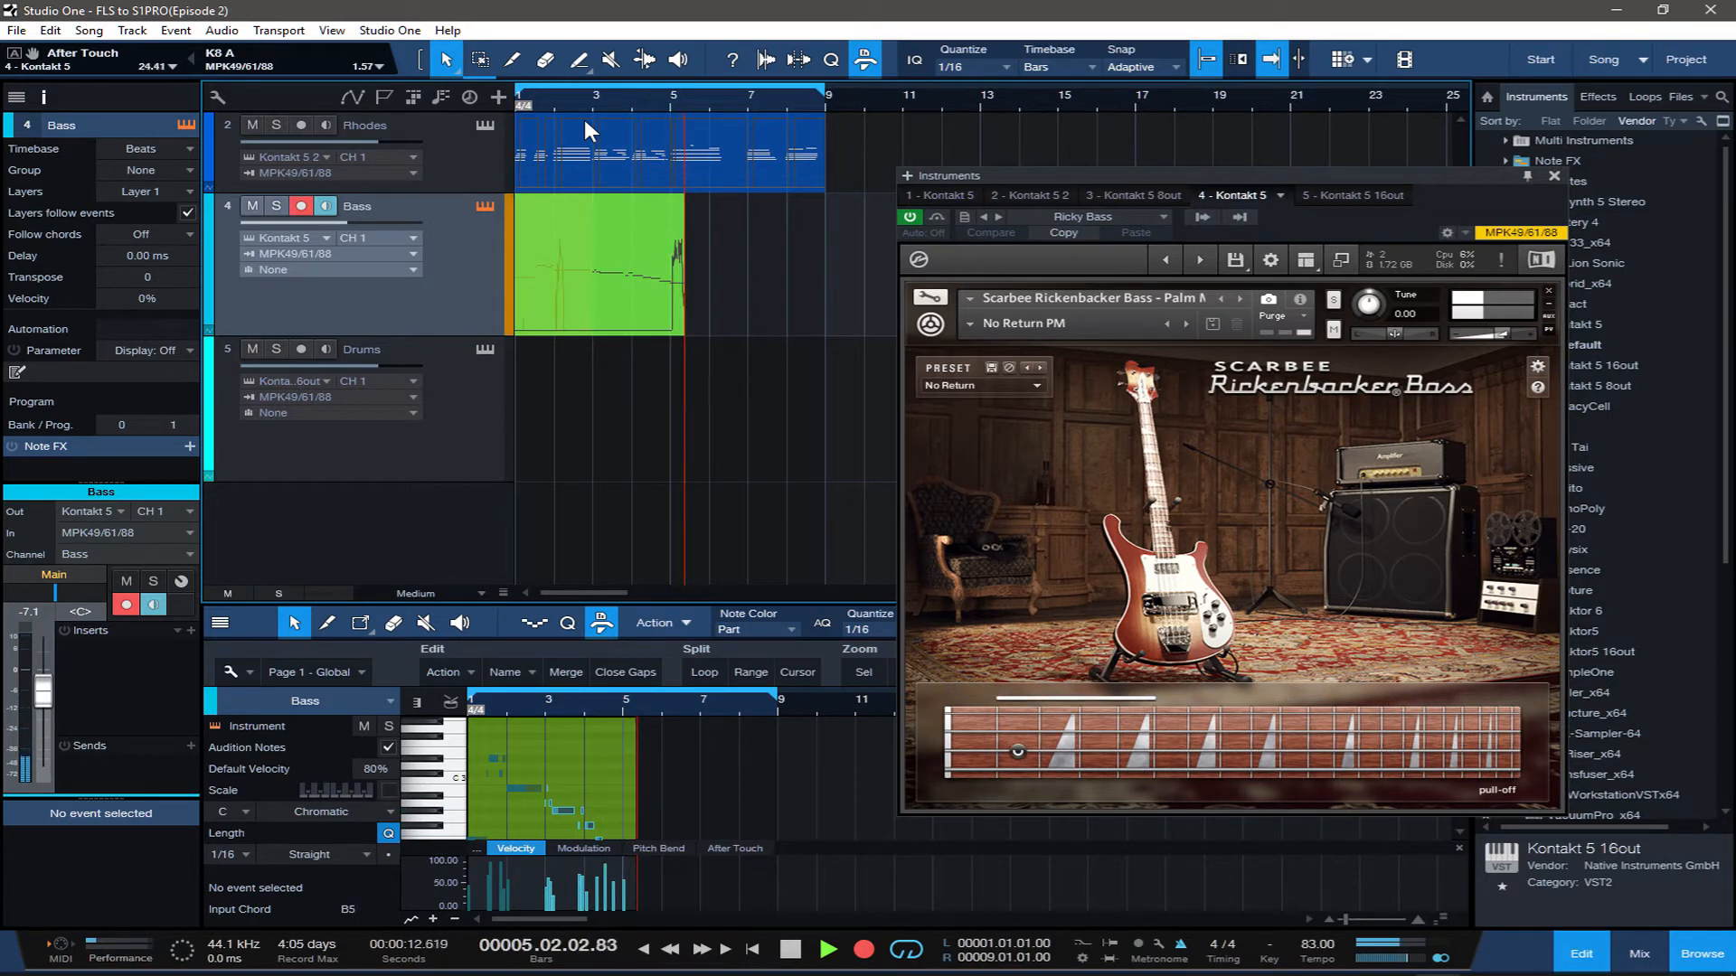
key(space)
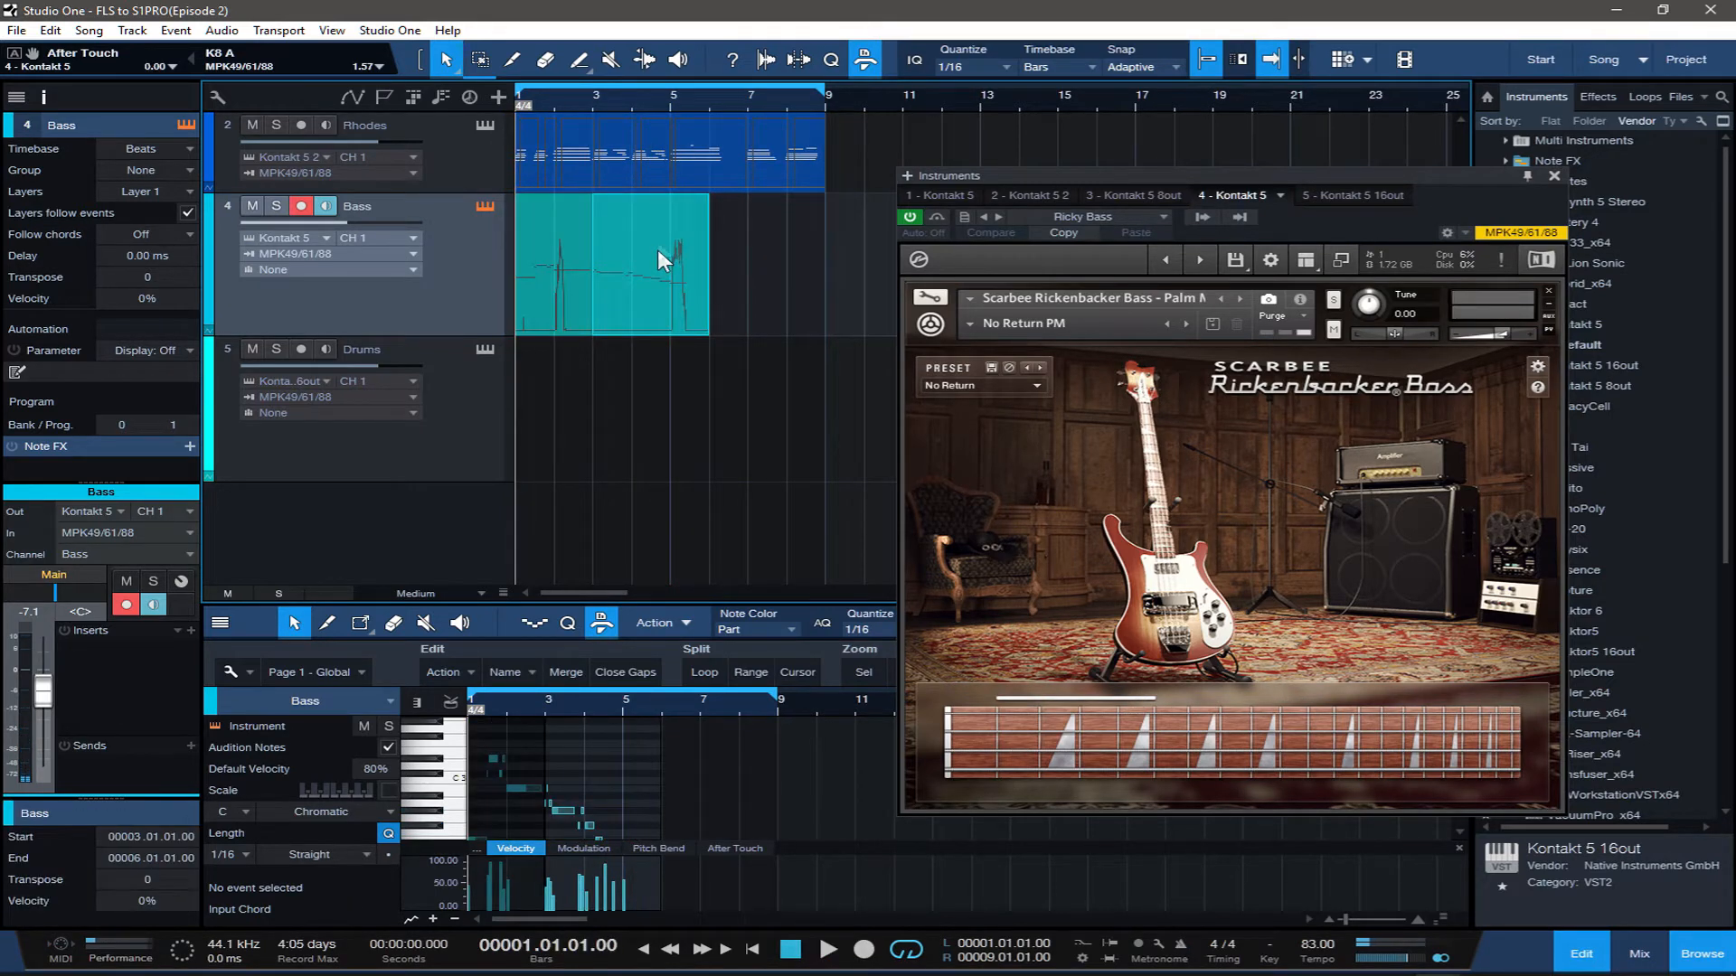
Show the Rhodes part in a maximized note editor, close the instrument window and track inspector, and play the part back
click(658, 149)
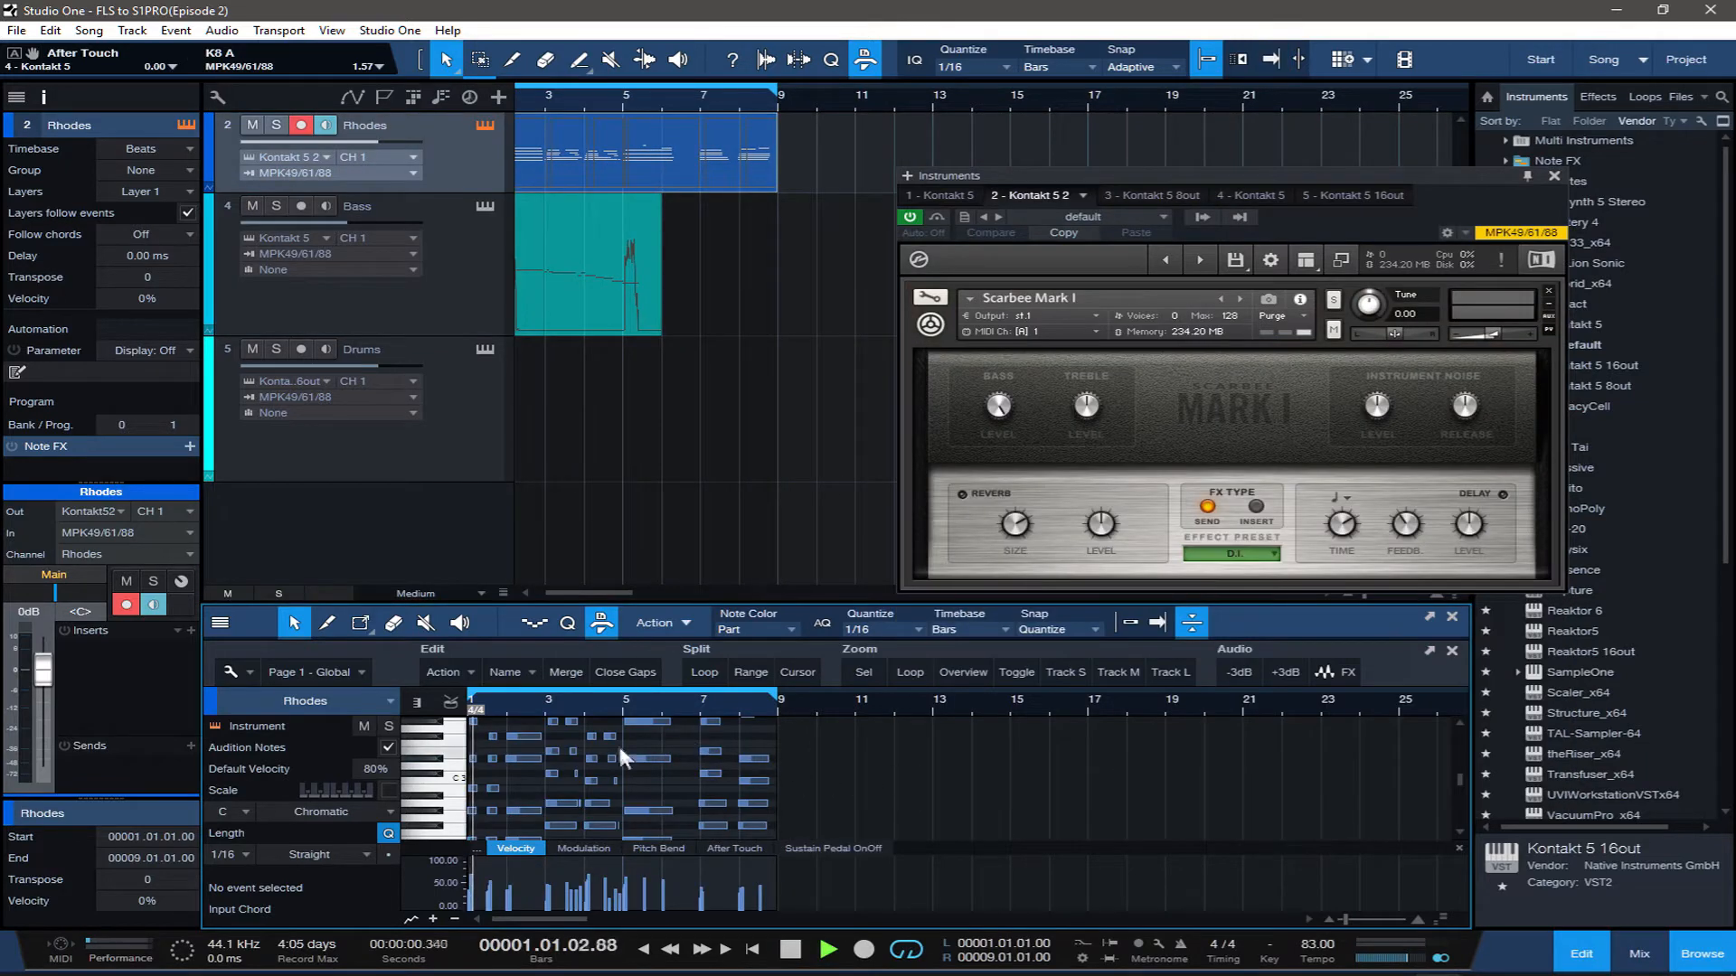
key(space)
key(space)
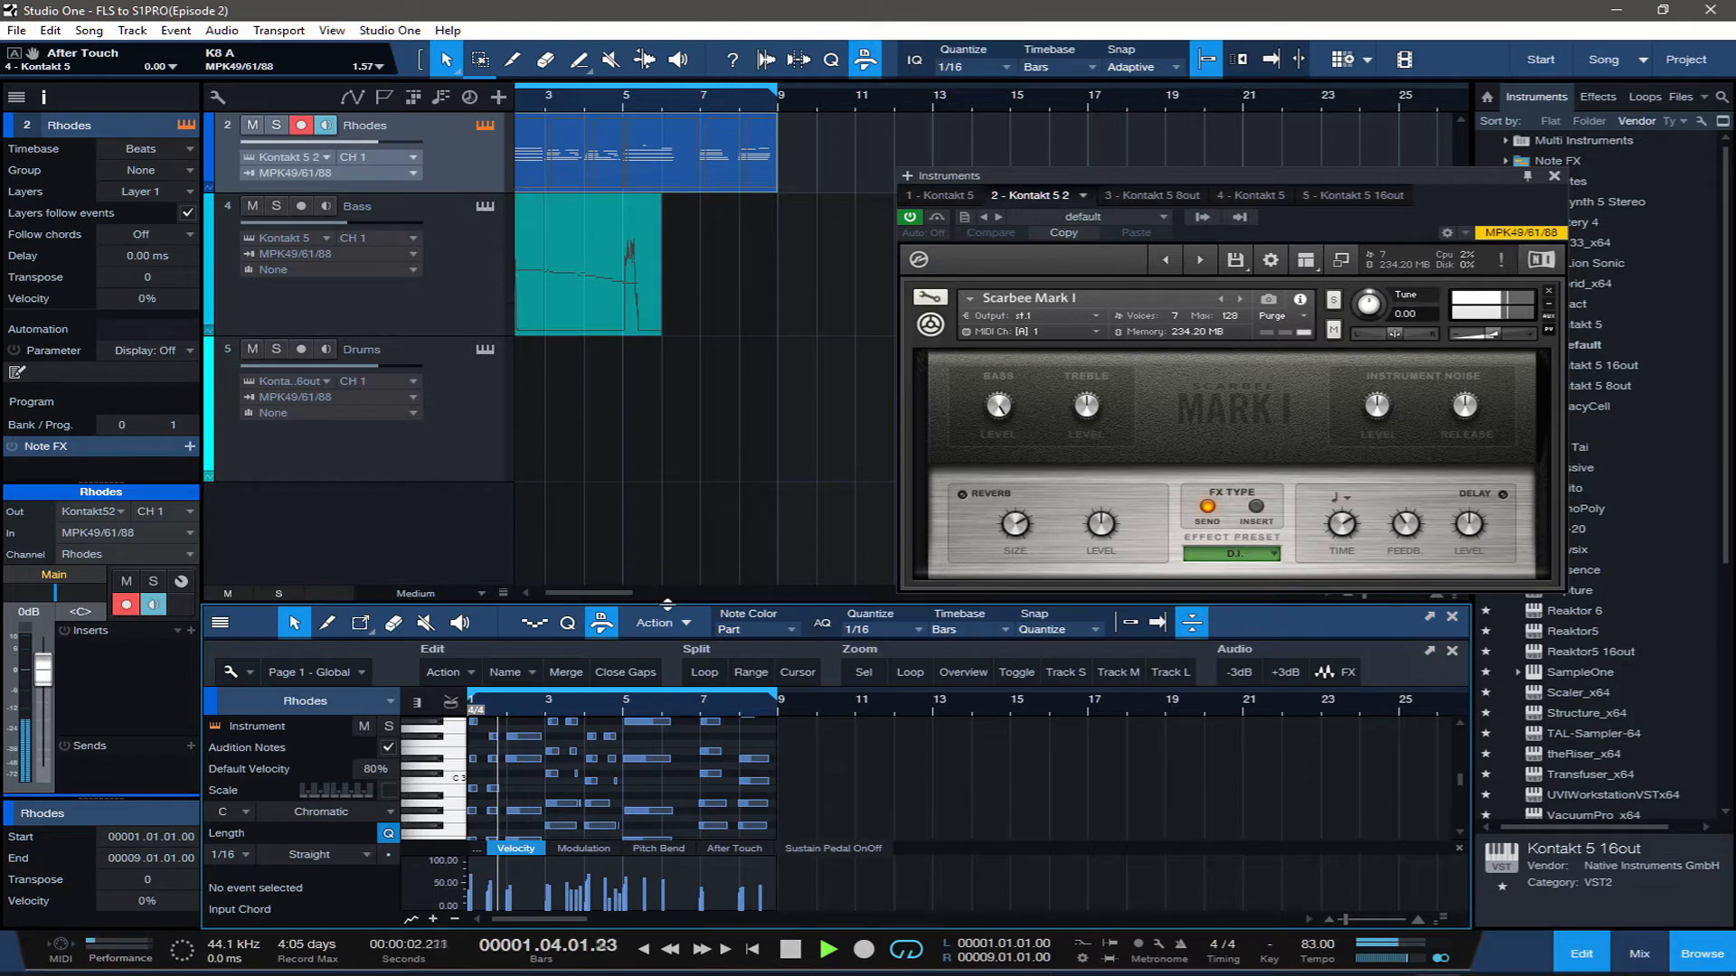
double_click(667, 601)
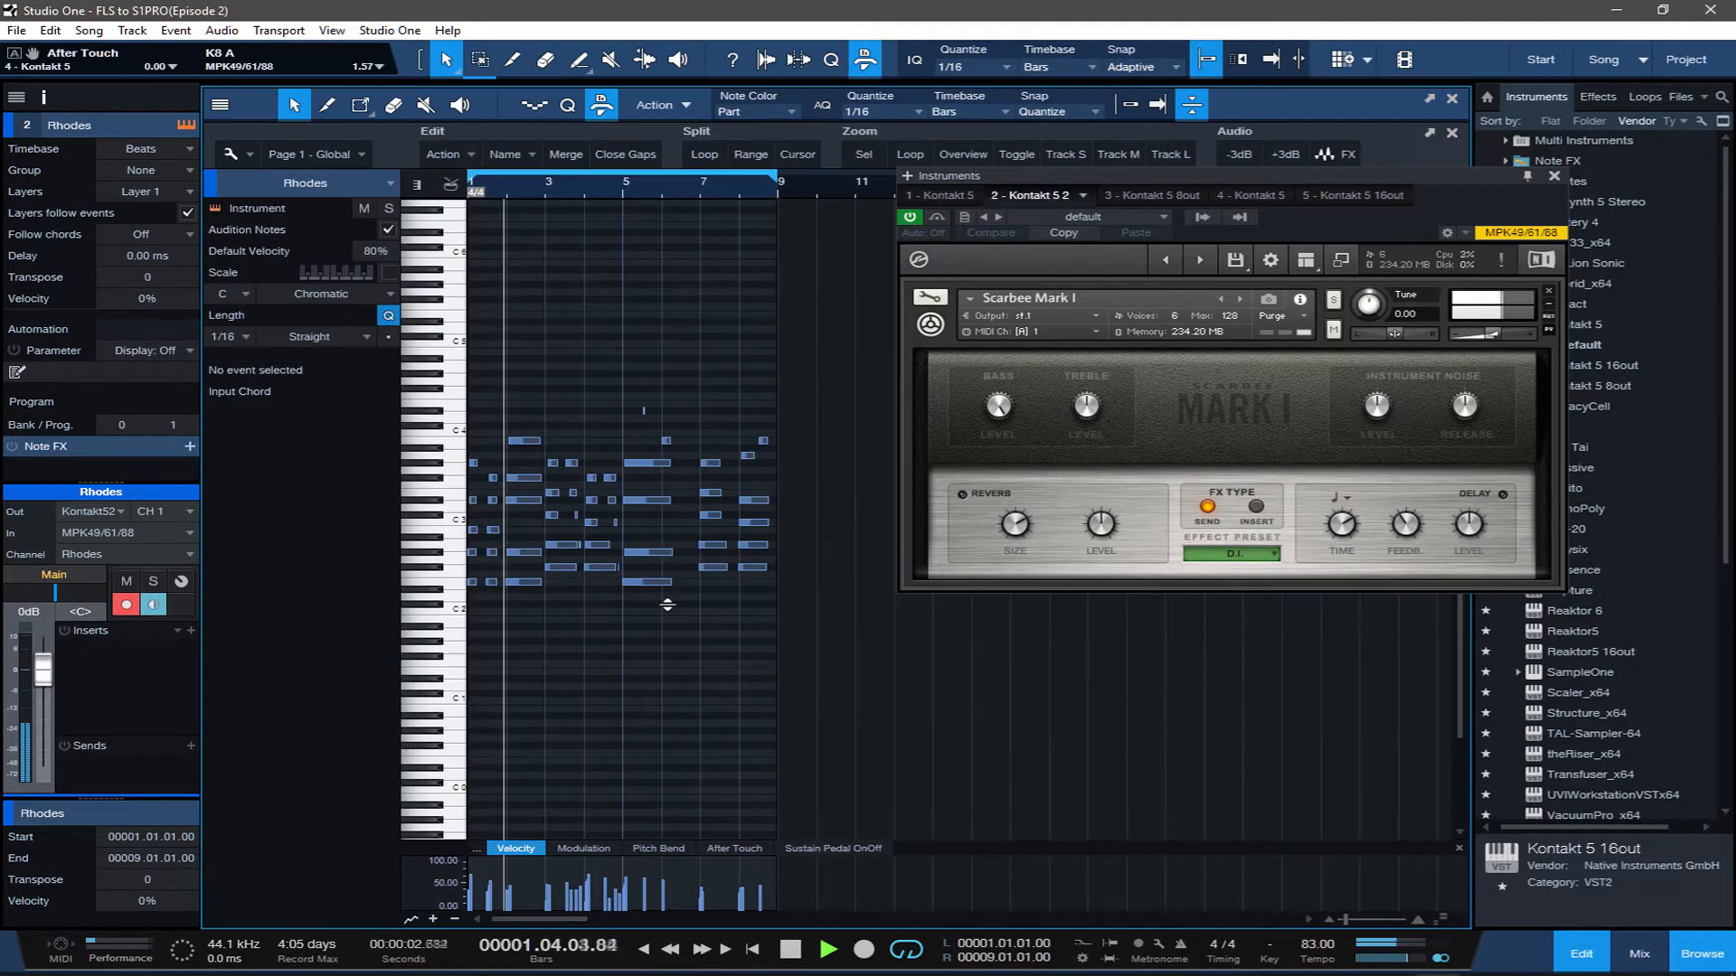
click(1554, 176)
click(44, 97)
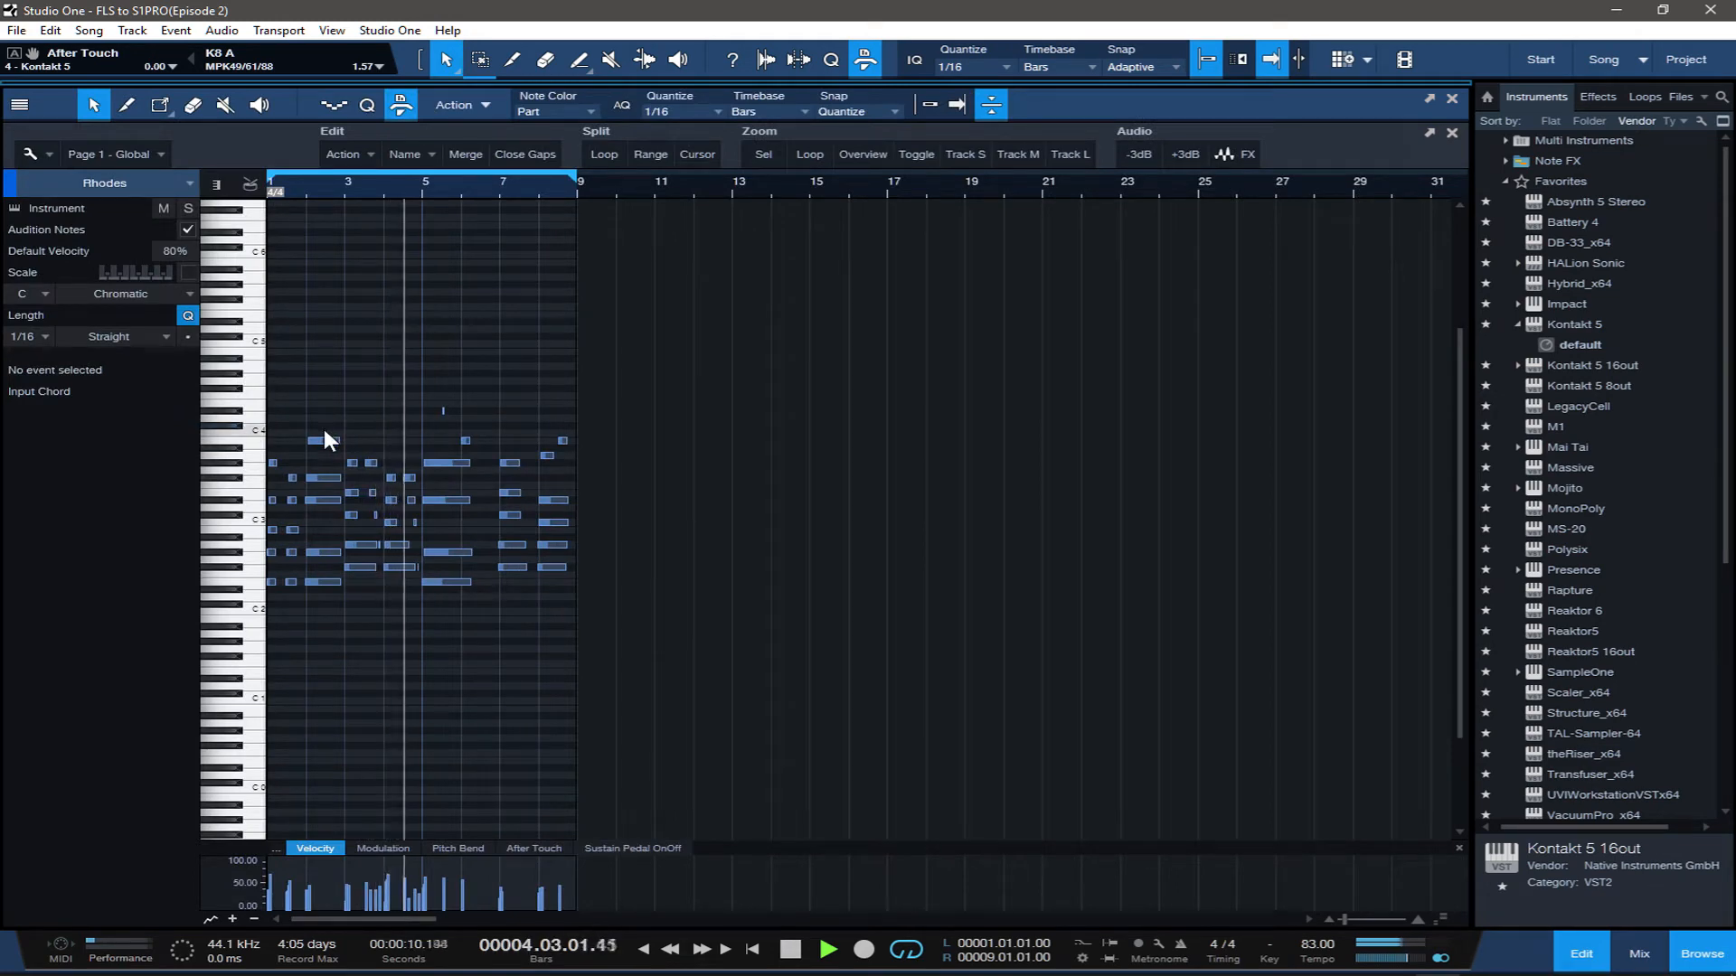
key(space)
Select the chord notes in bar 4 of the Rhodes part, move them earlier to start at 4.01.01.03, and play them back
drag(387, 181, 415, 604)
drag(525, 348, 1152, 649)
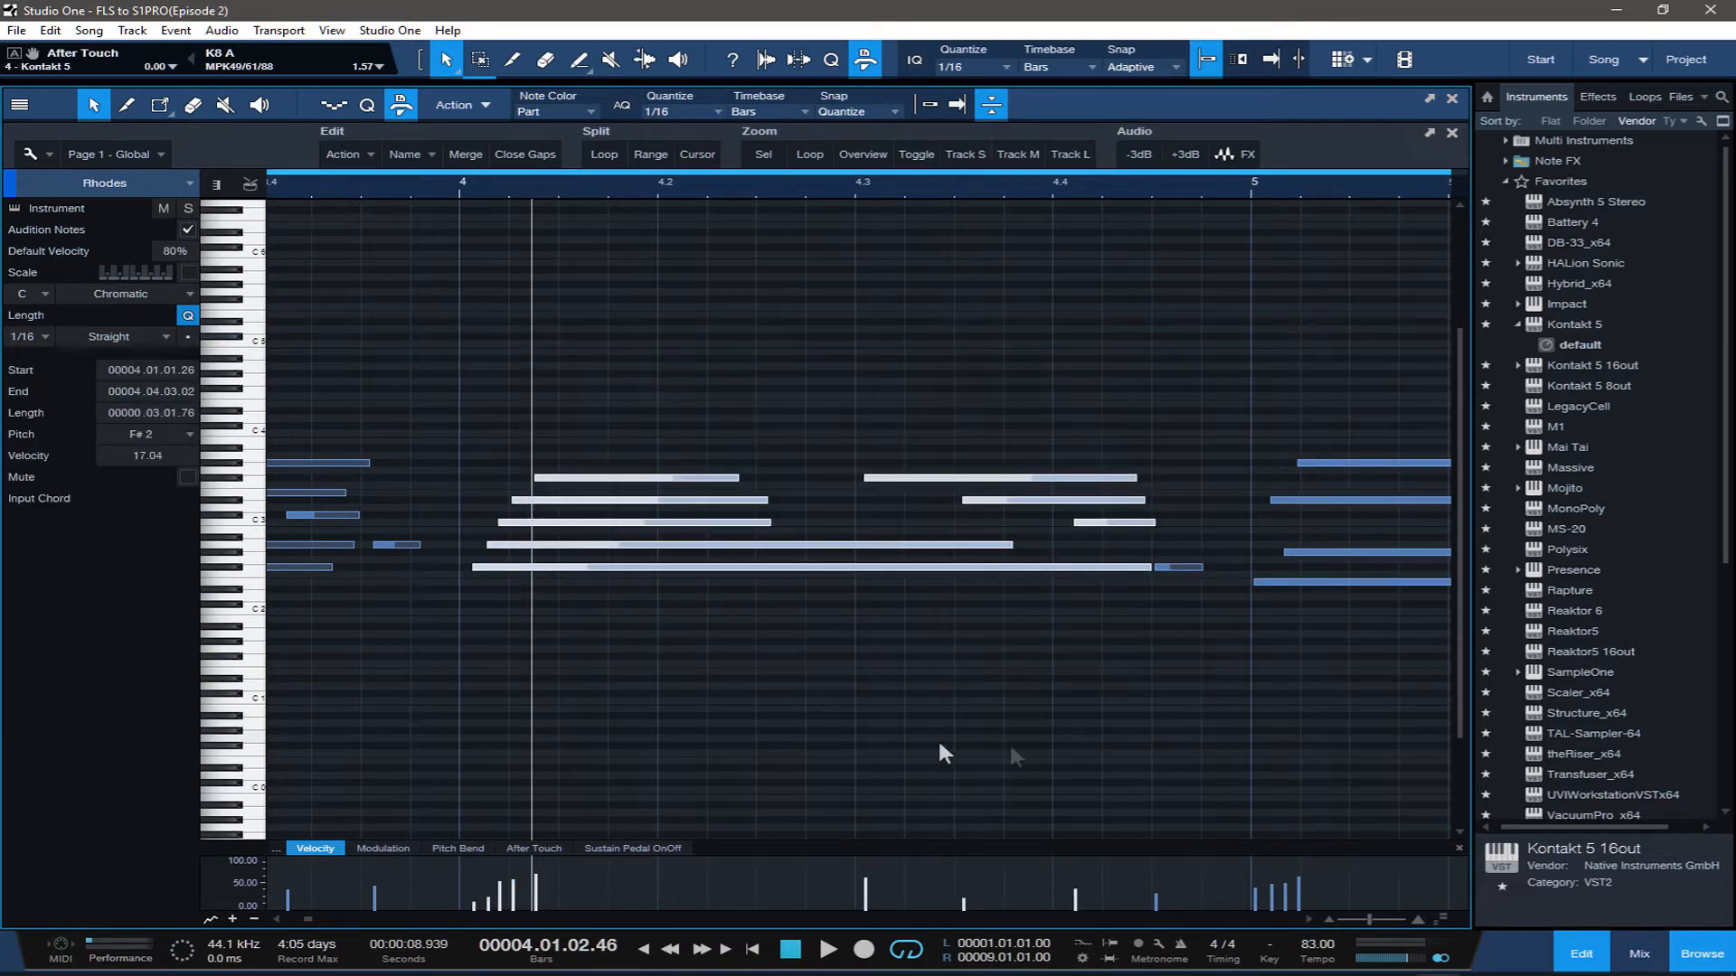
click(362, 184)
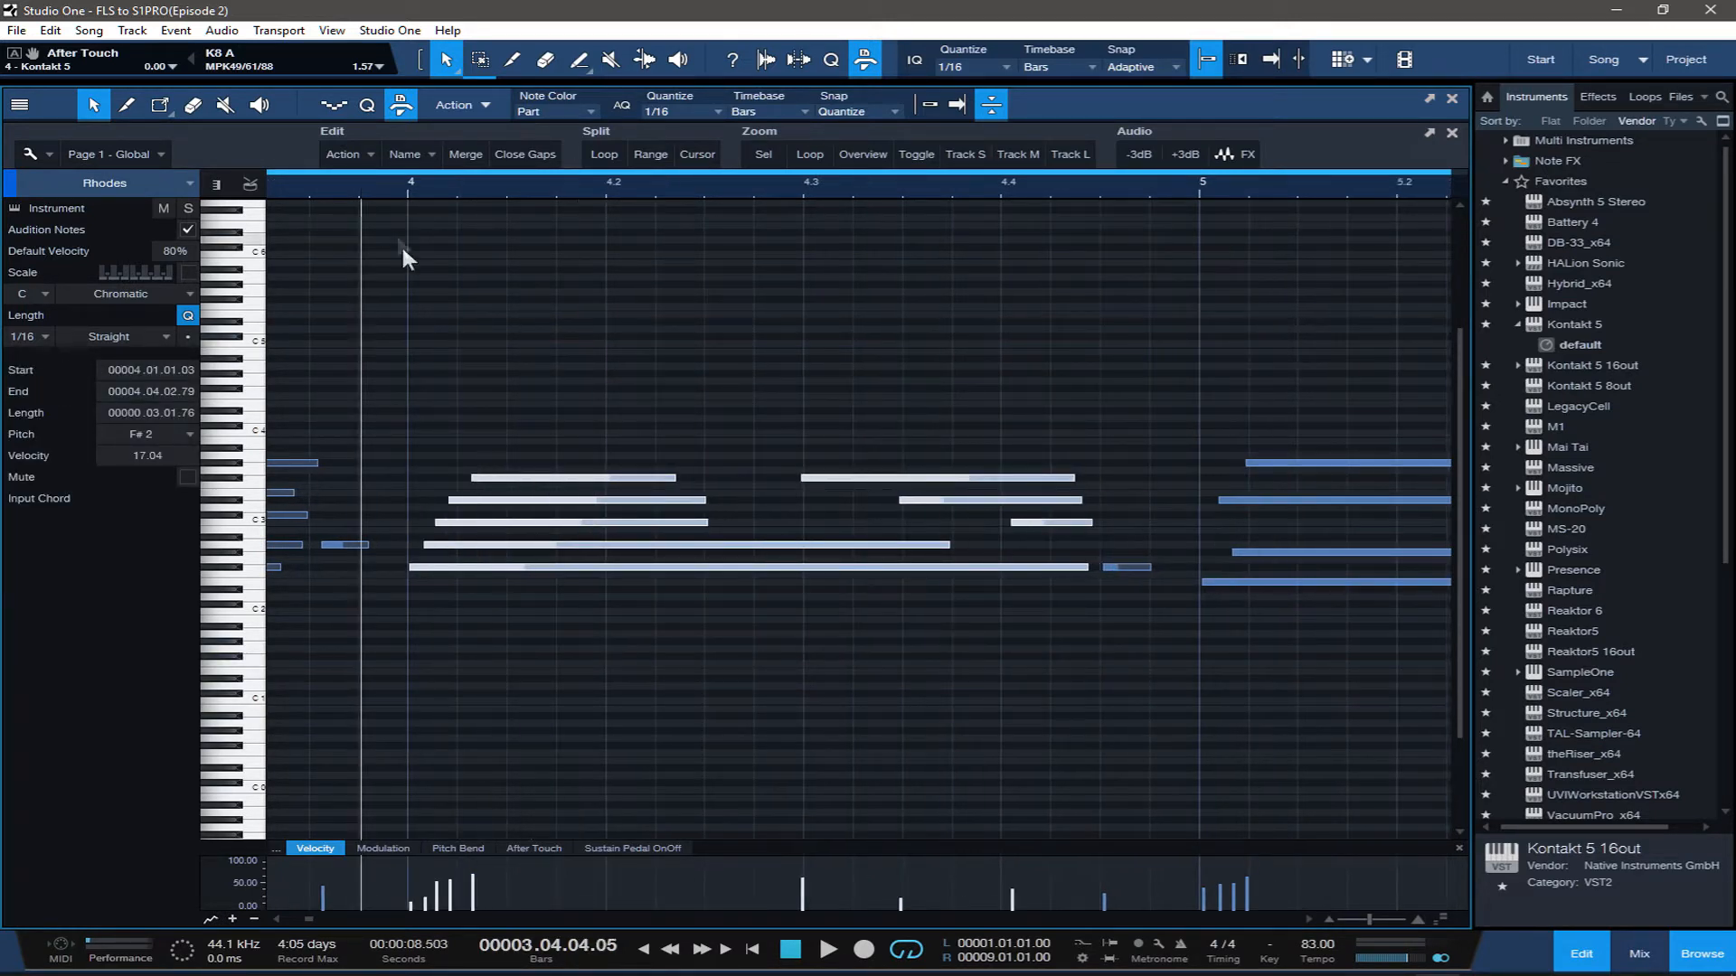
key(space)
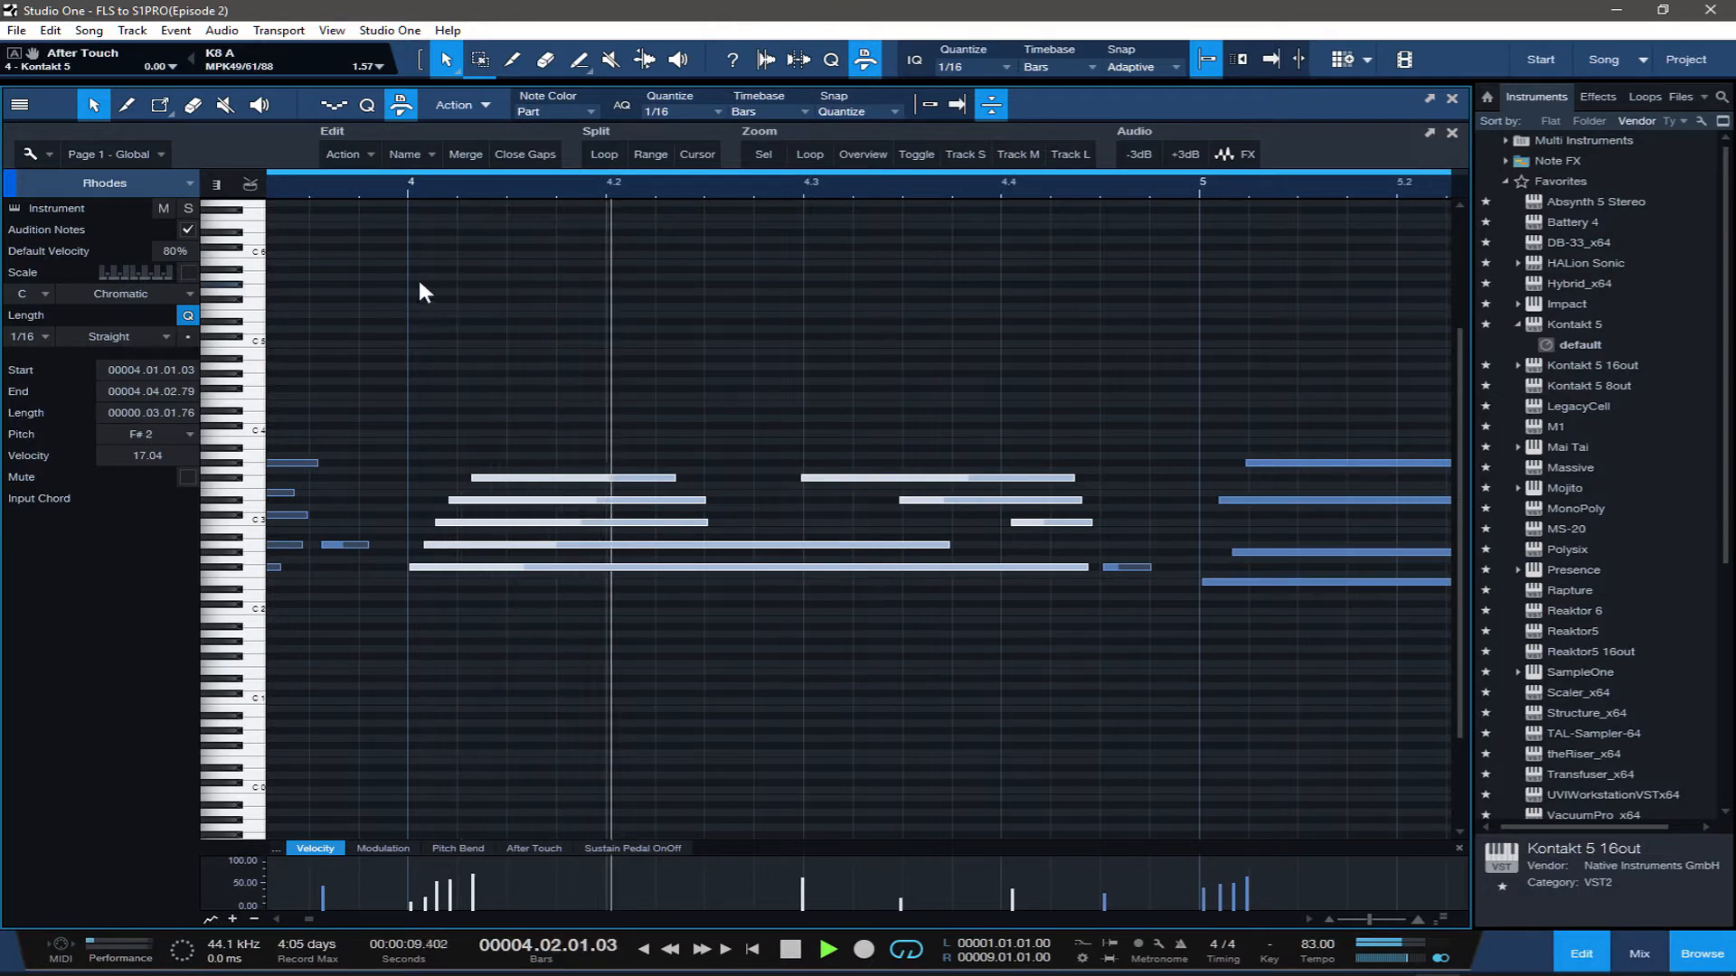
key(space)
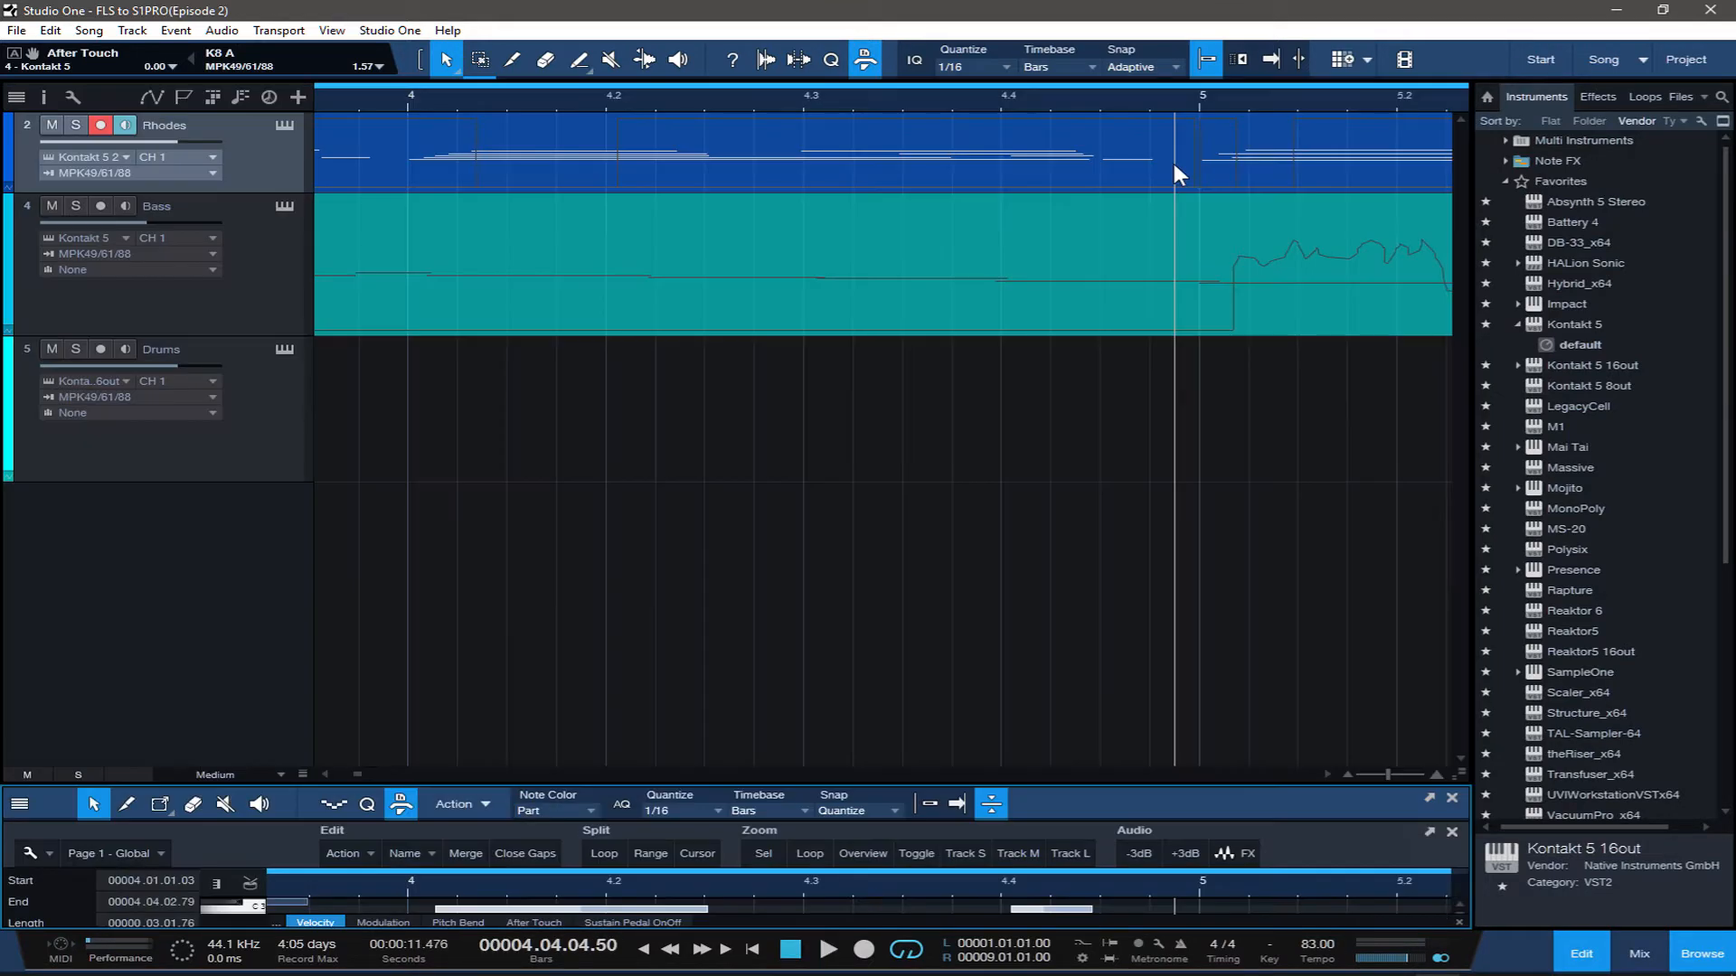
Enable the combined arrow and range tool and split the Rhodes part at bars 4 and 5
click(1173, 166)
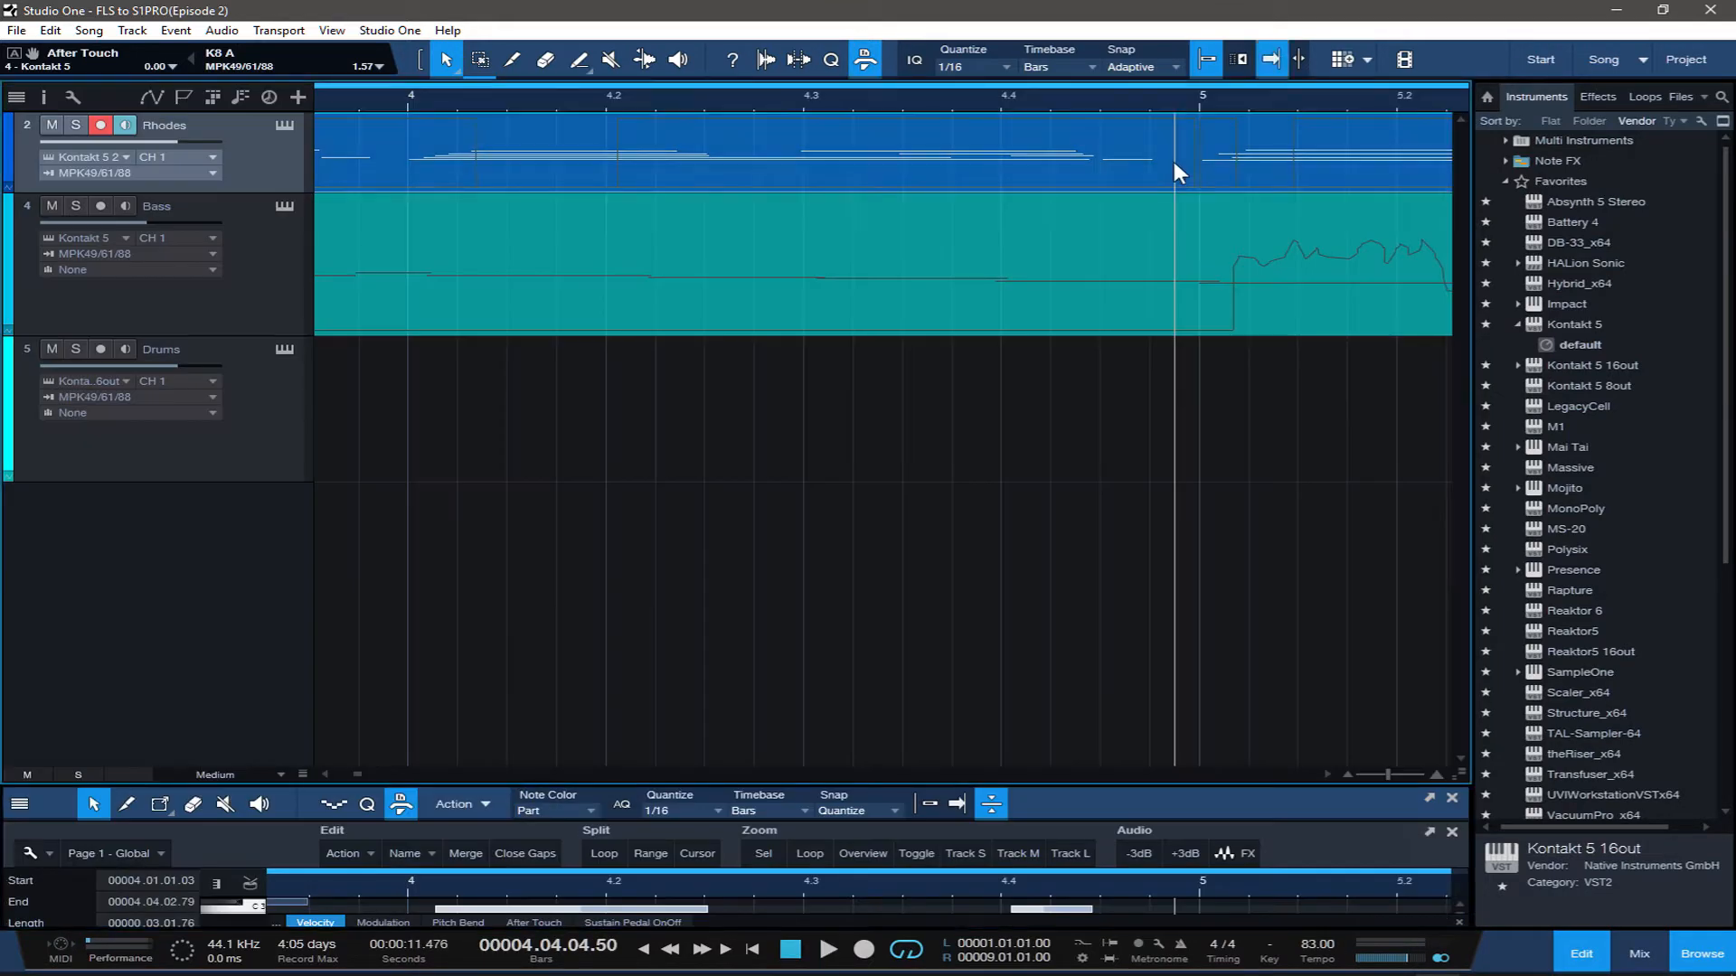
click(419, 57)
drag(406, 125, 1206, 132)
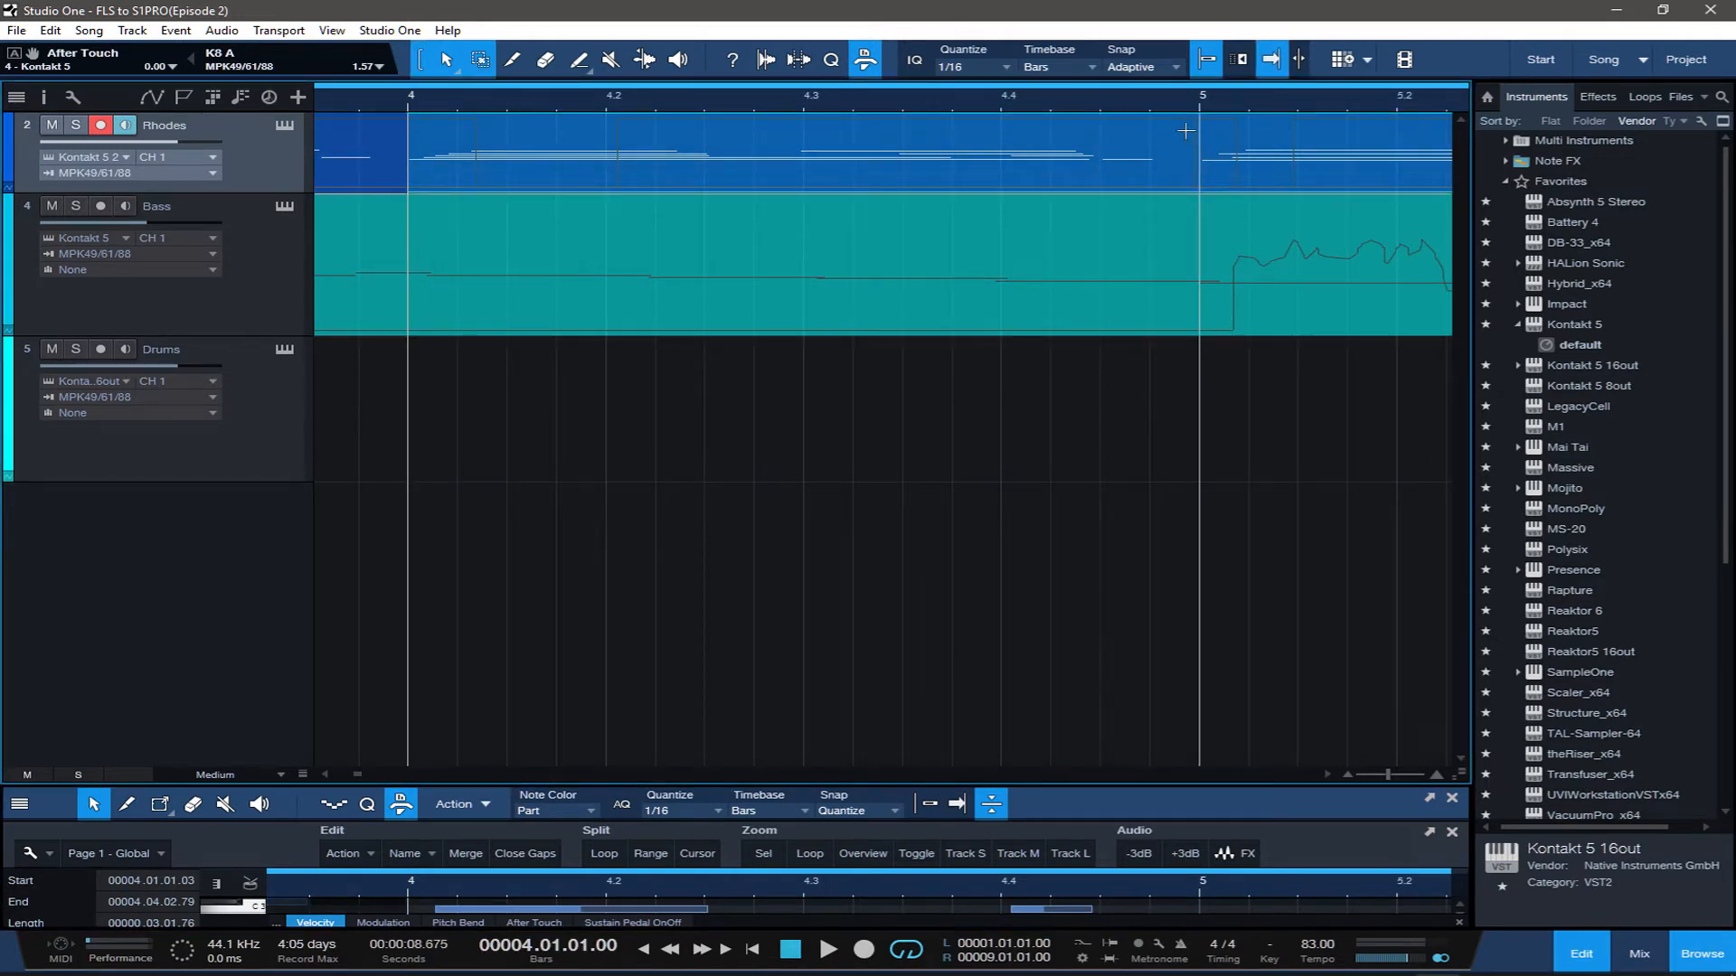
double_click(1186, 131)
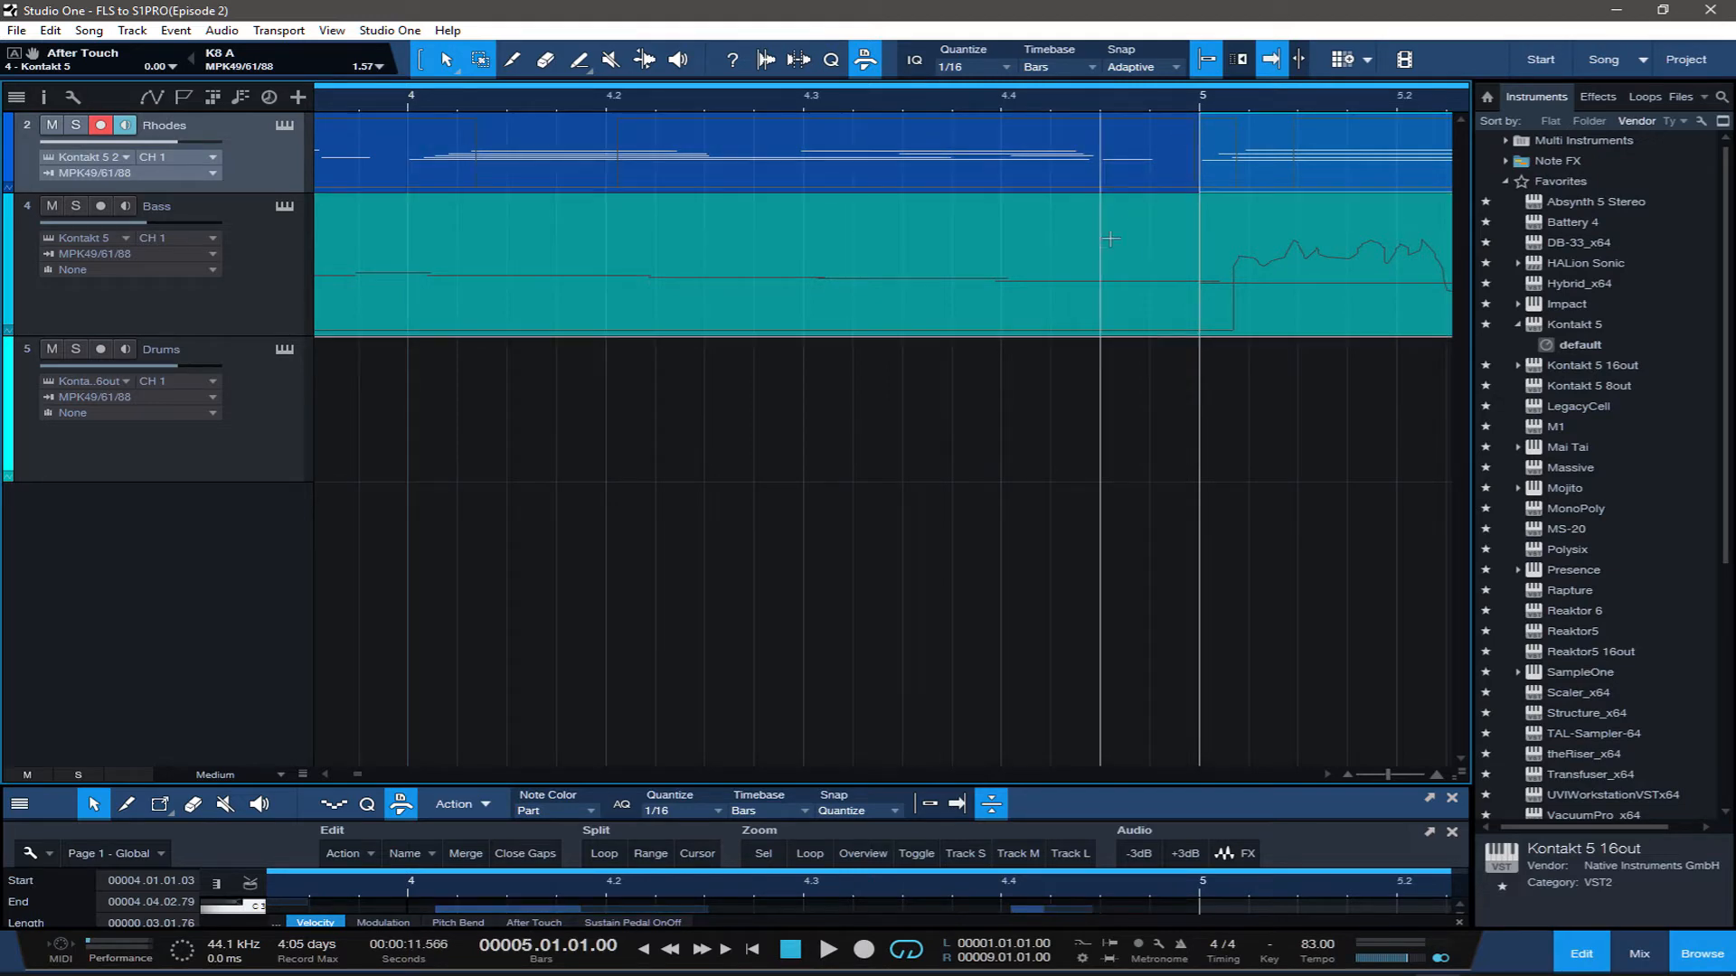
Select the chord notes of the bar 4 Rhodes part, move them earlier to start at 3.04.04.38, and play them back
double_click(783, 784)
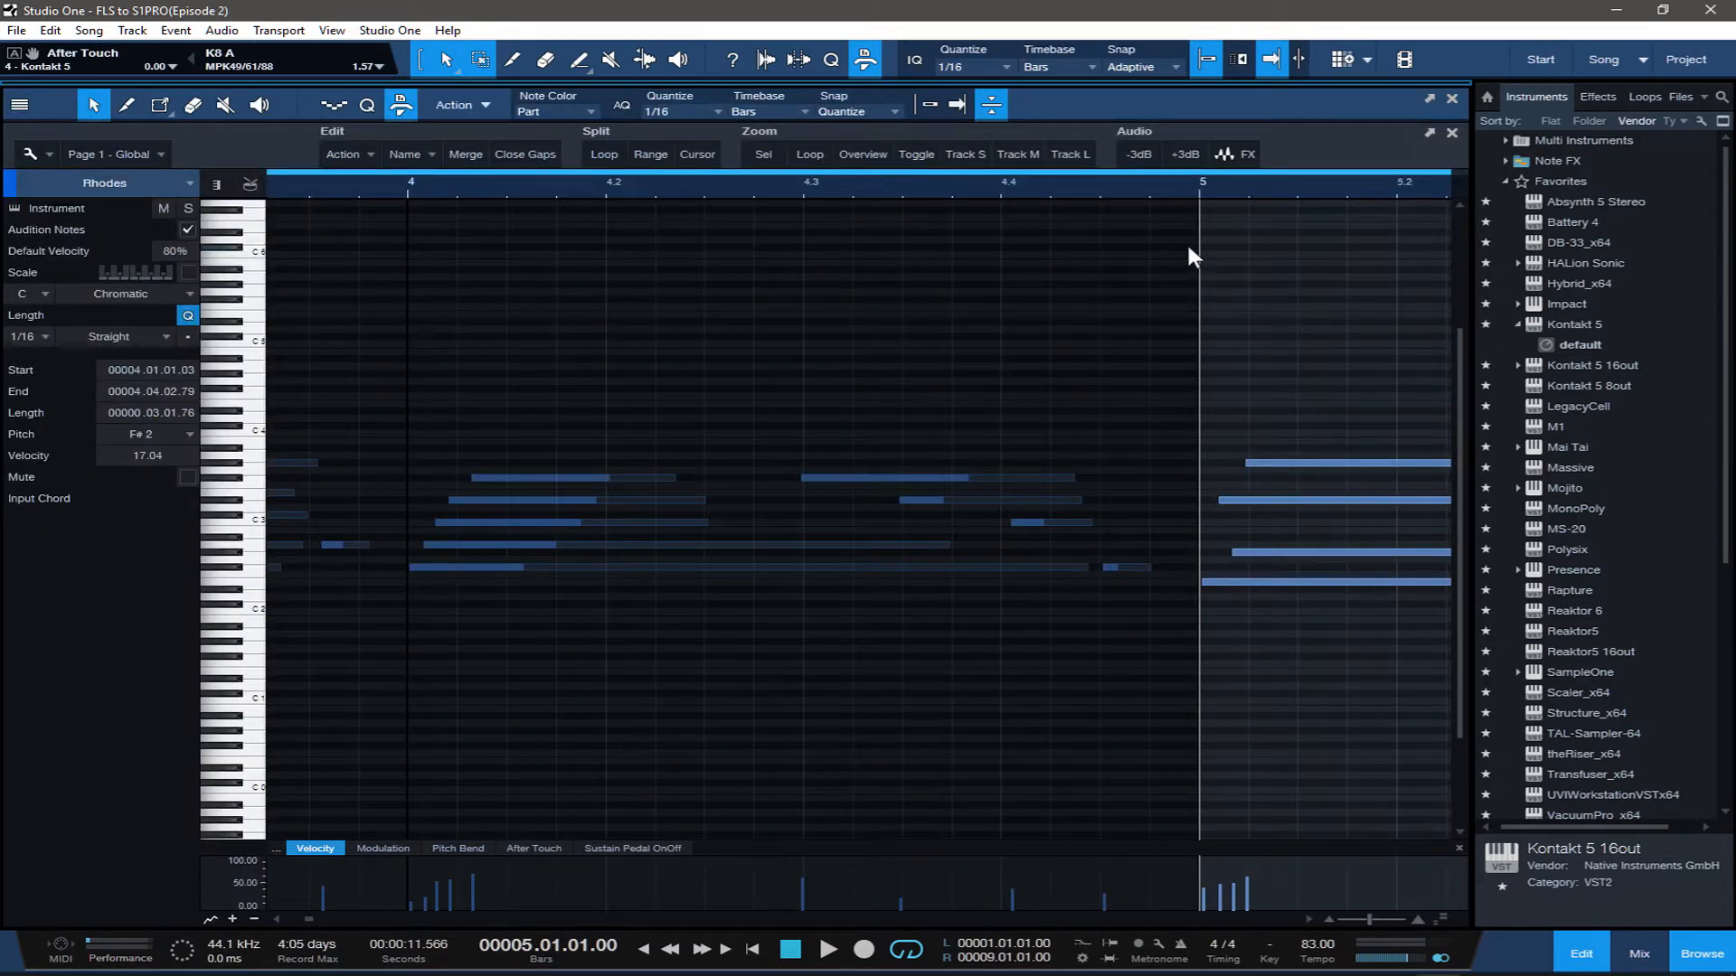
click(1188, 200)
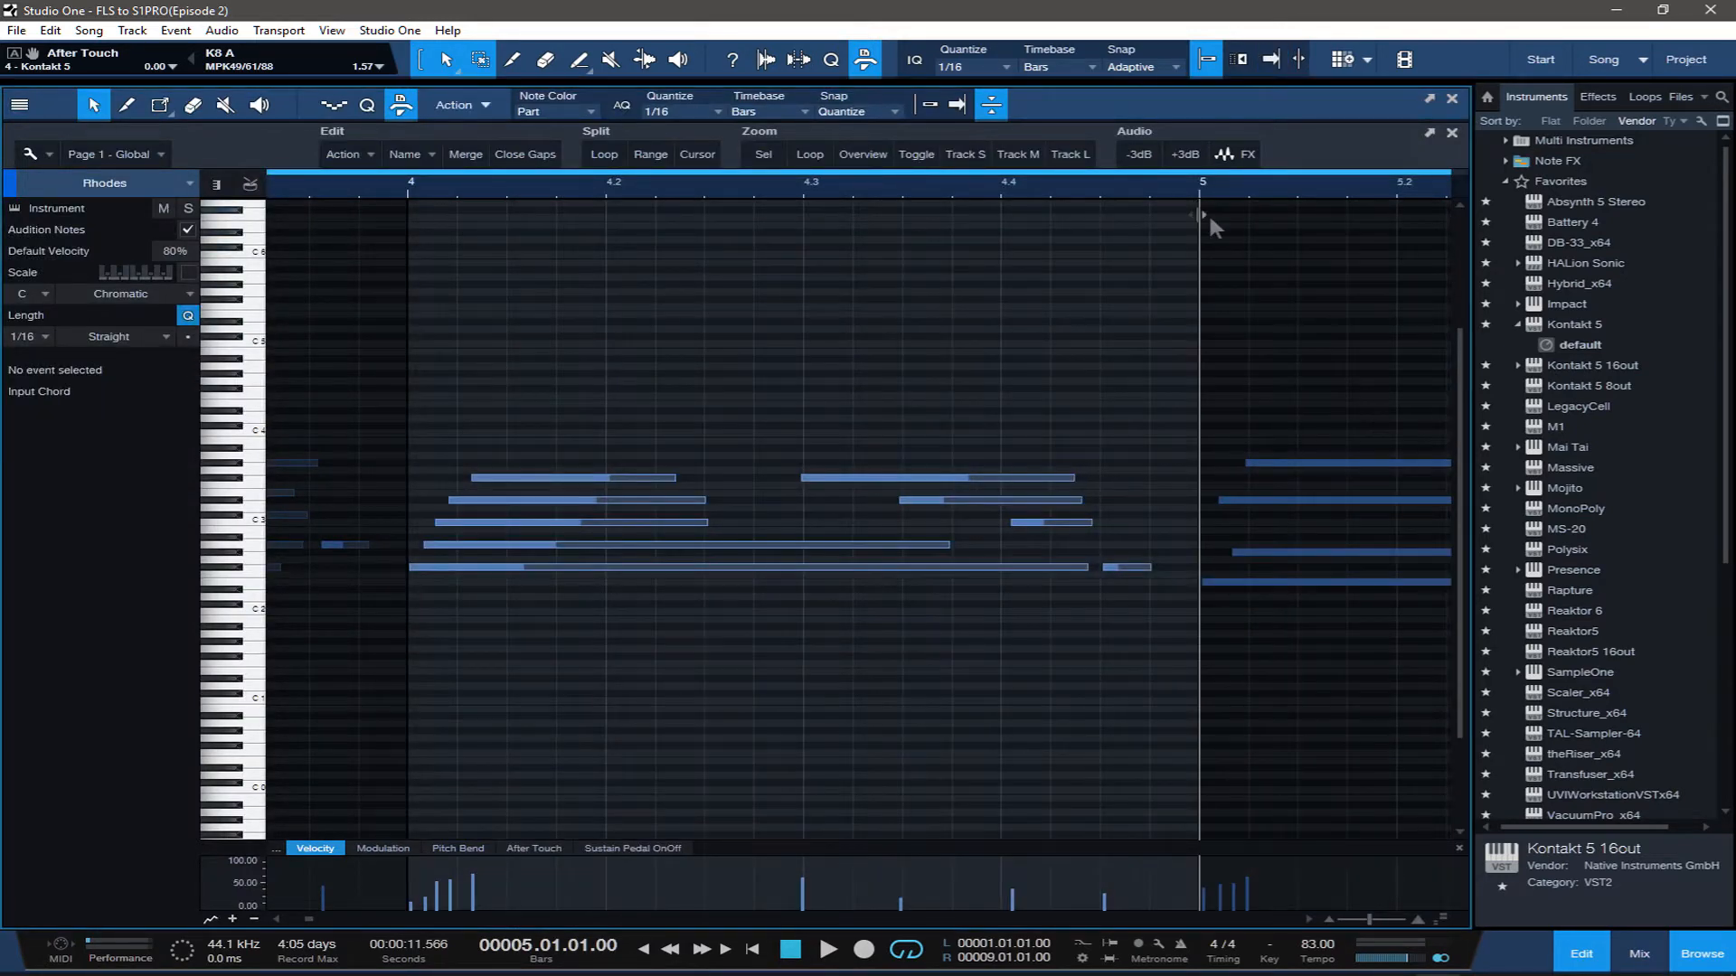
click(301, 415)
drag(471, 401, 1104, 671)
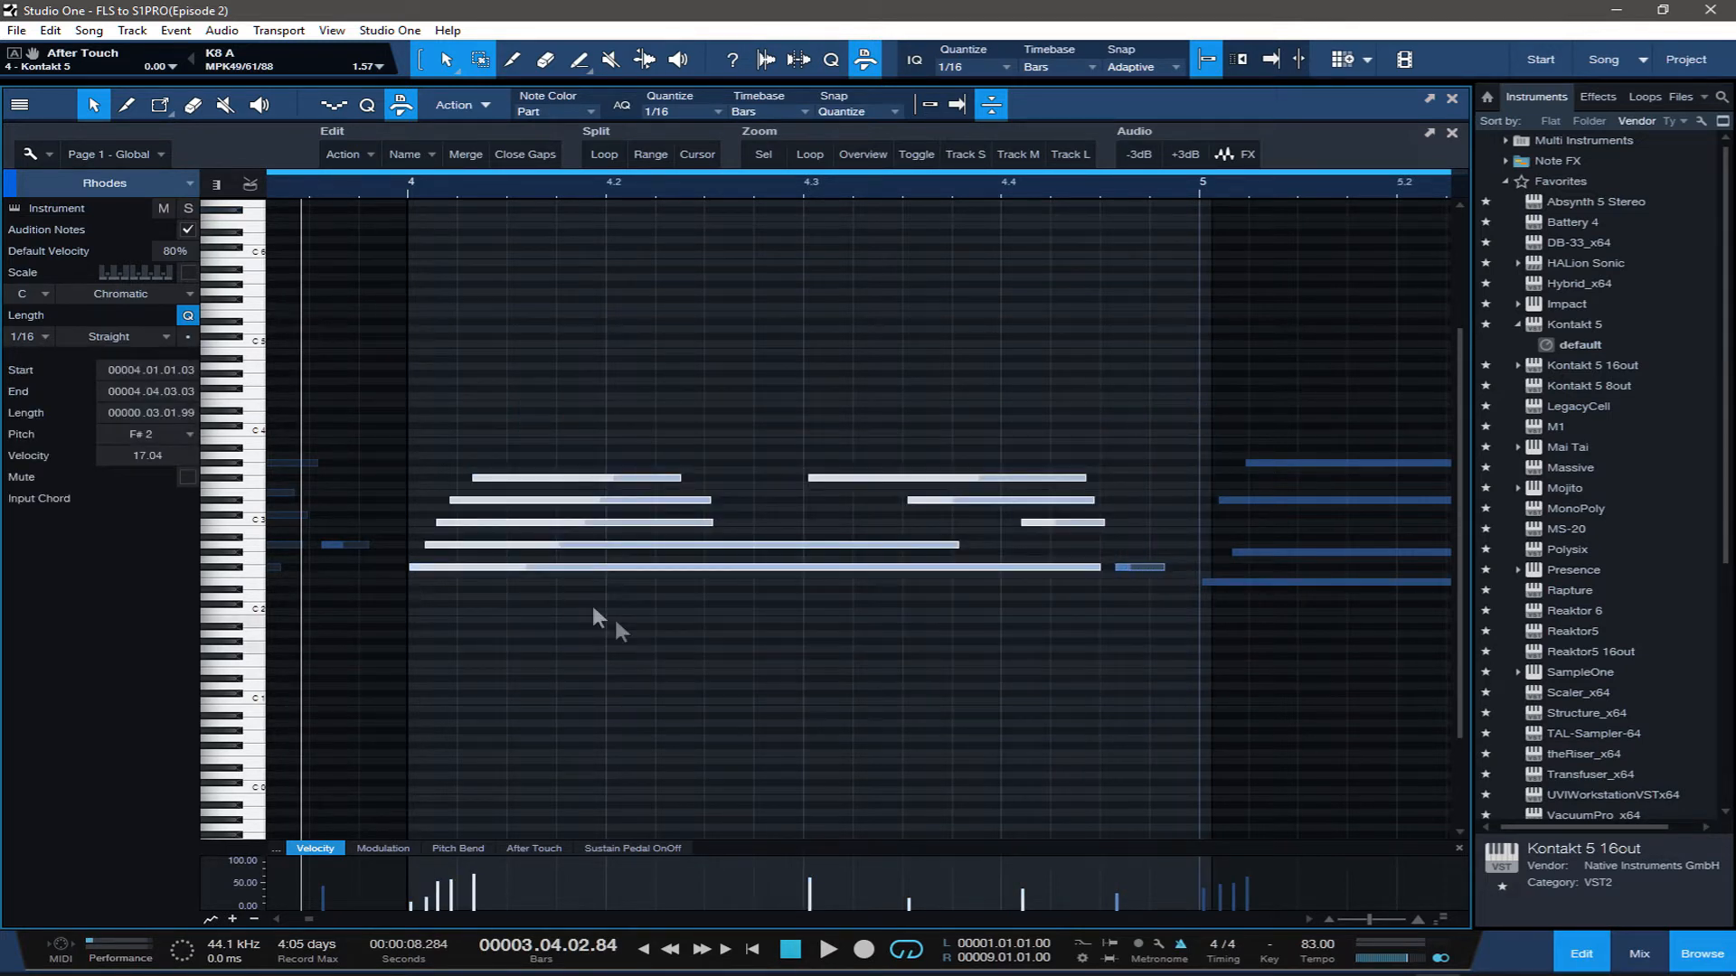
drag(550, 570, 517, 570)
key(space)
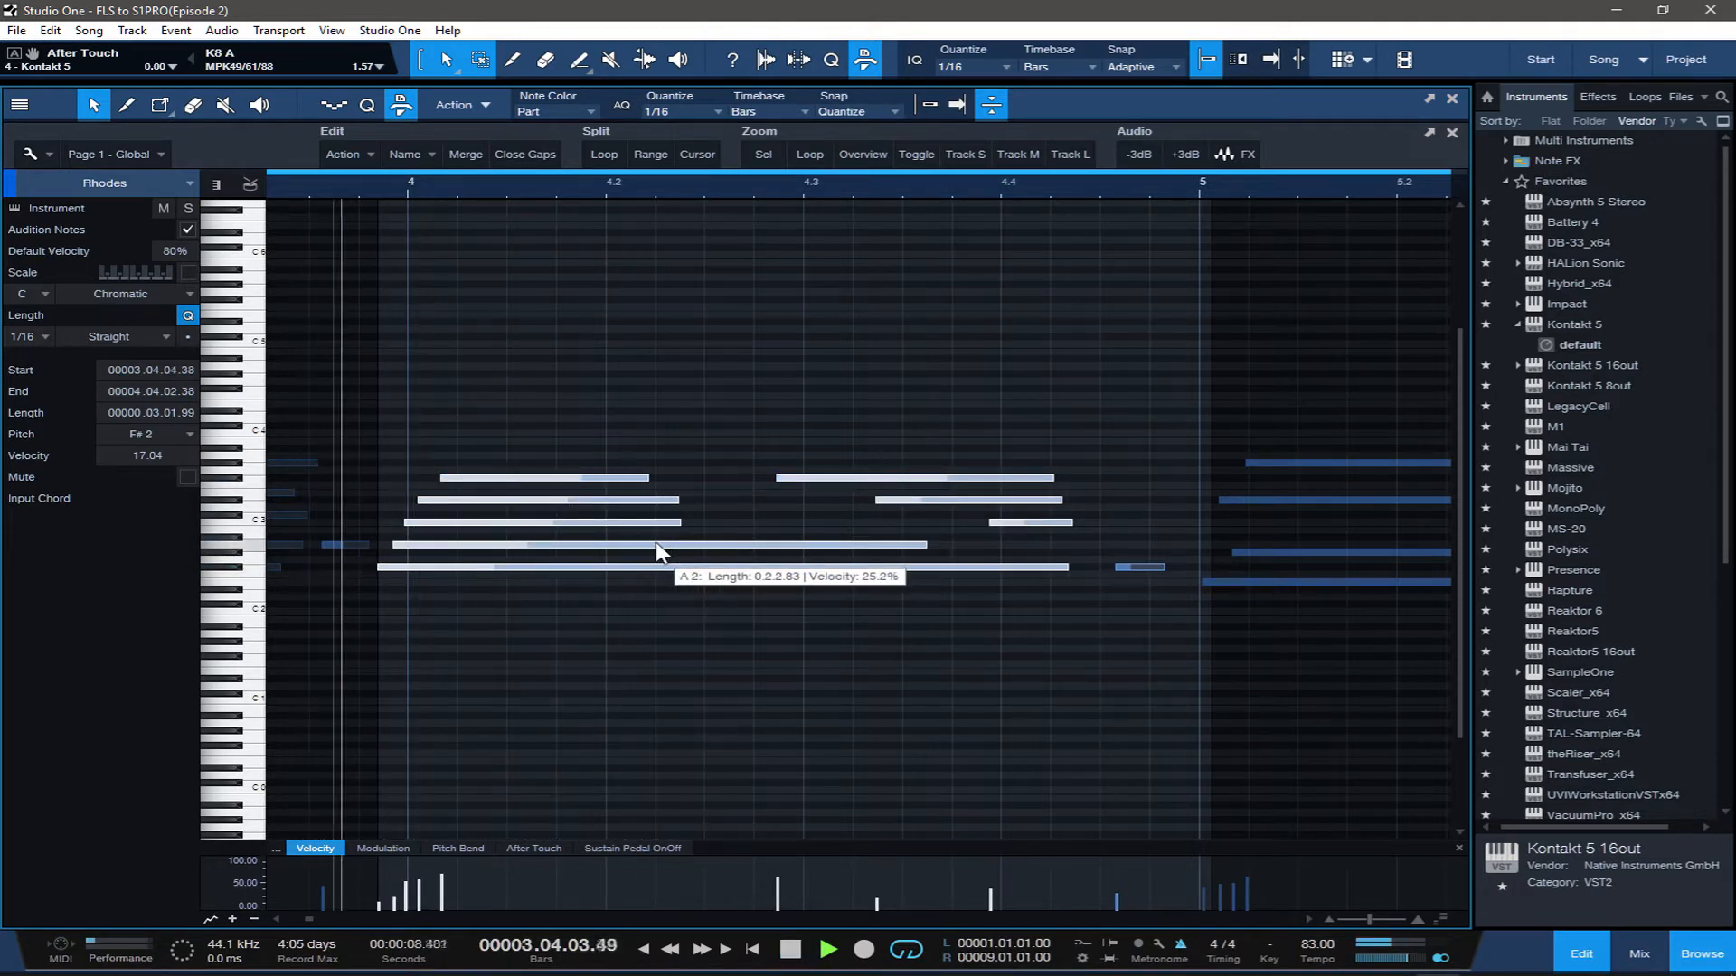
key(space)
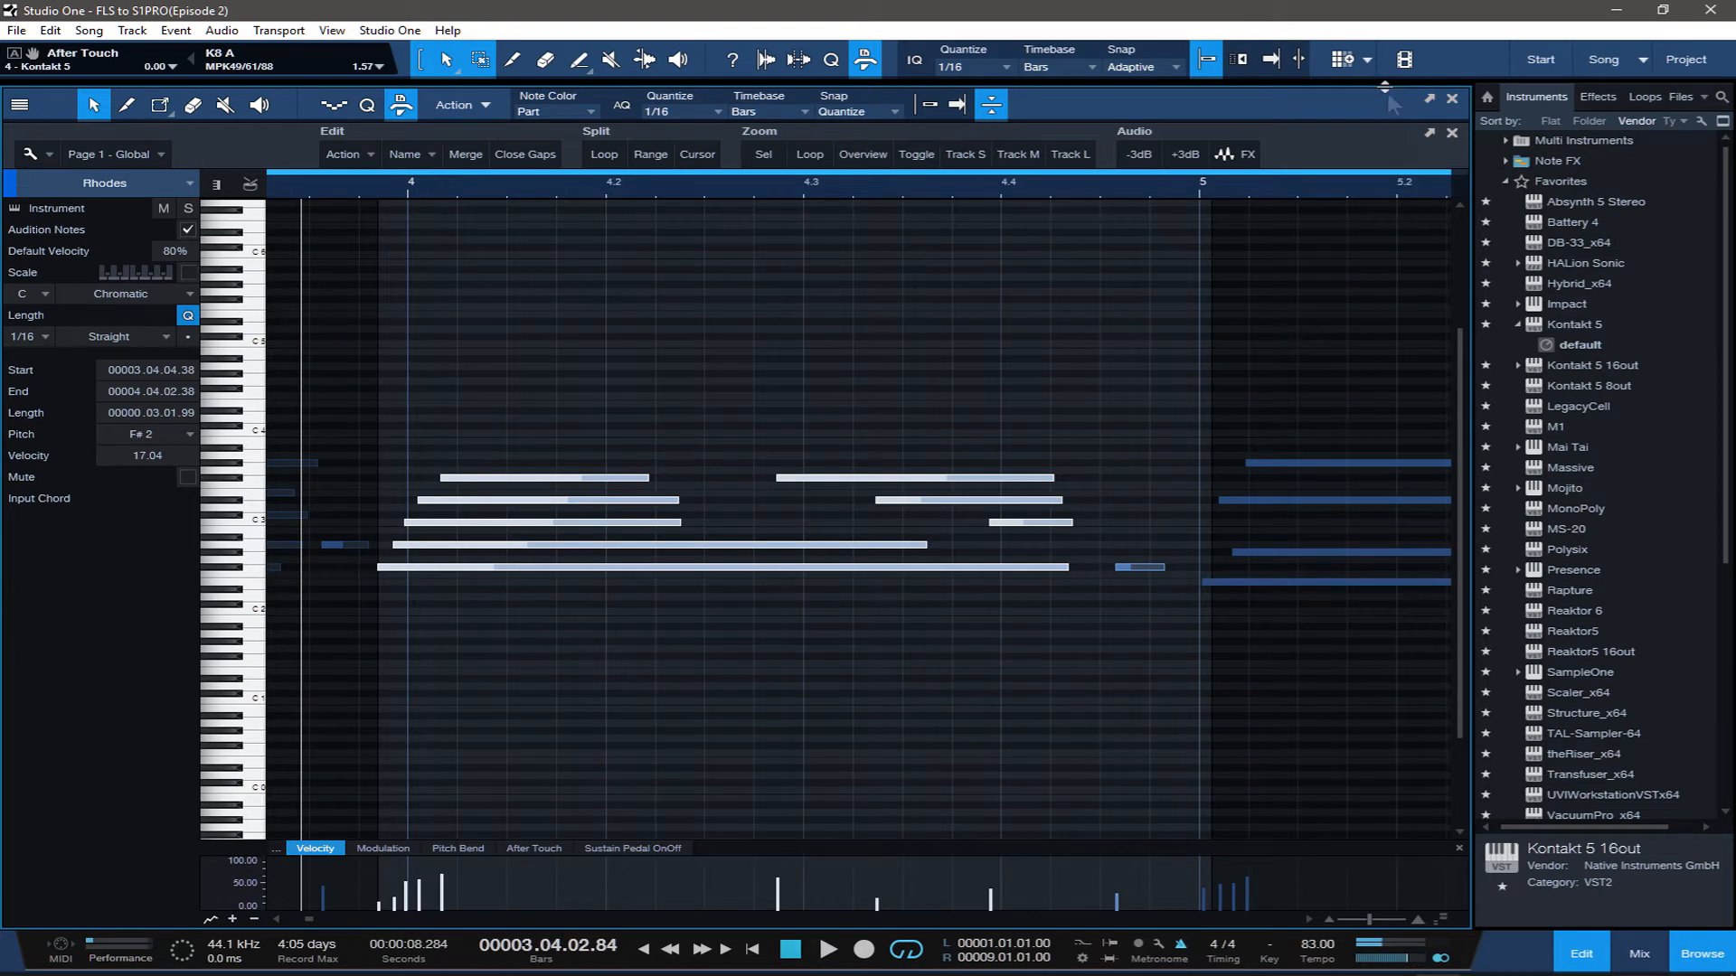
Stretch the bar 4 Rhodes part to end just past bar 5, move its short last note to 4.04.03.03, and play it back
drag(1385, 88, 1356, 787)
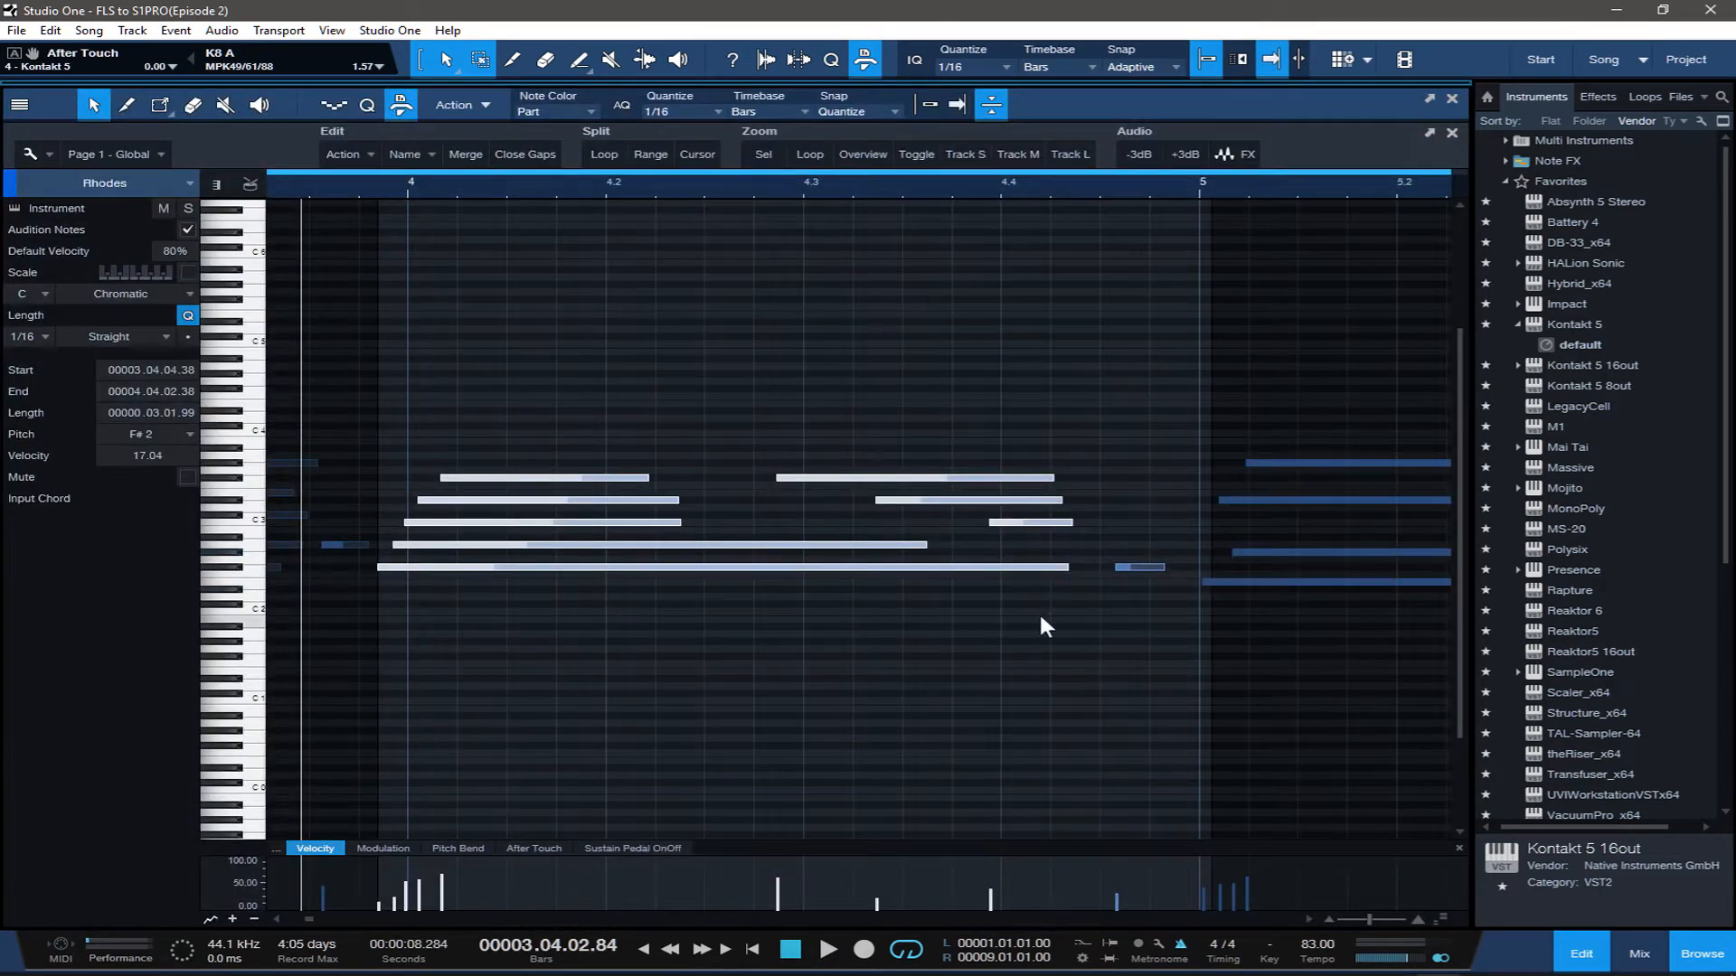
key(space)
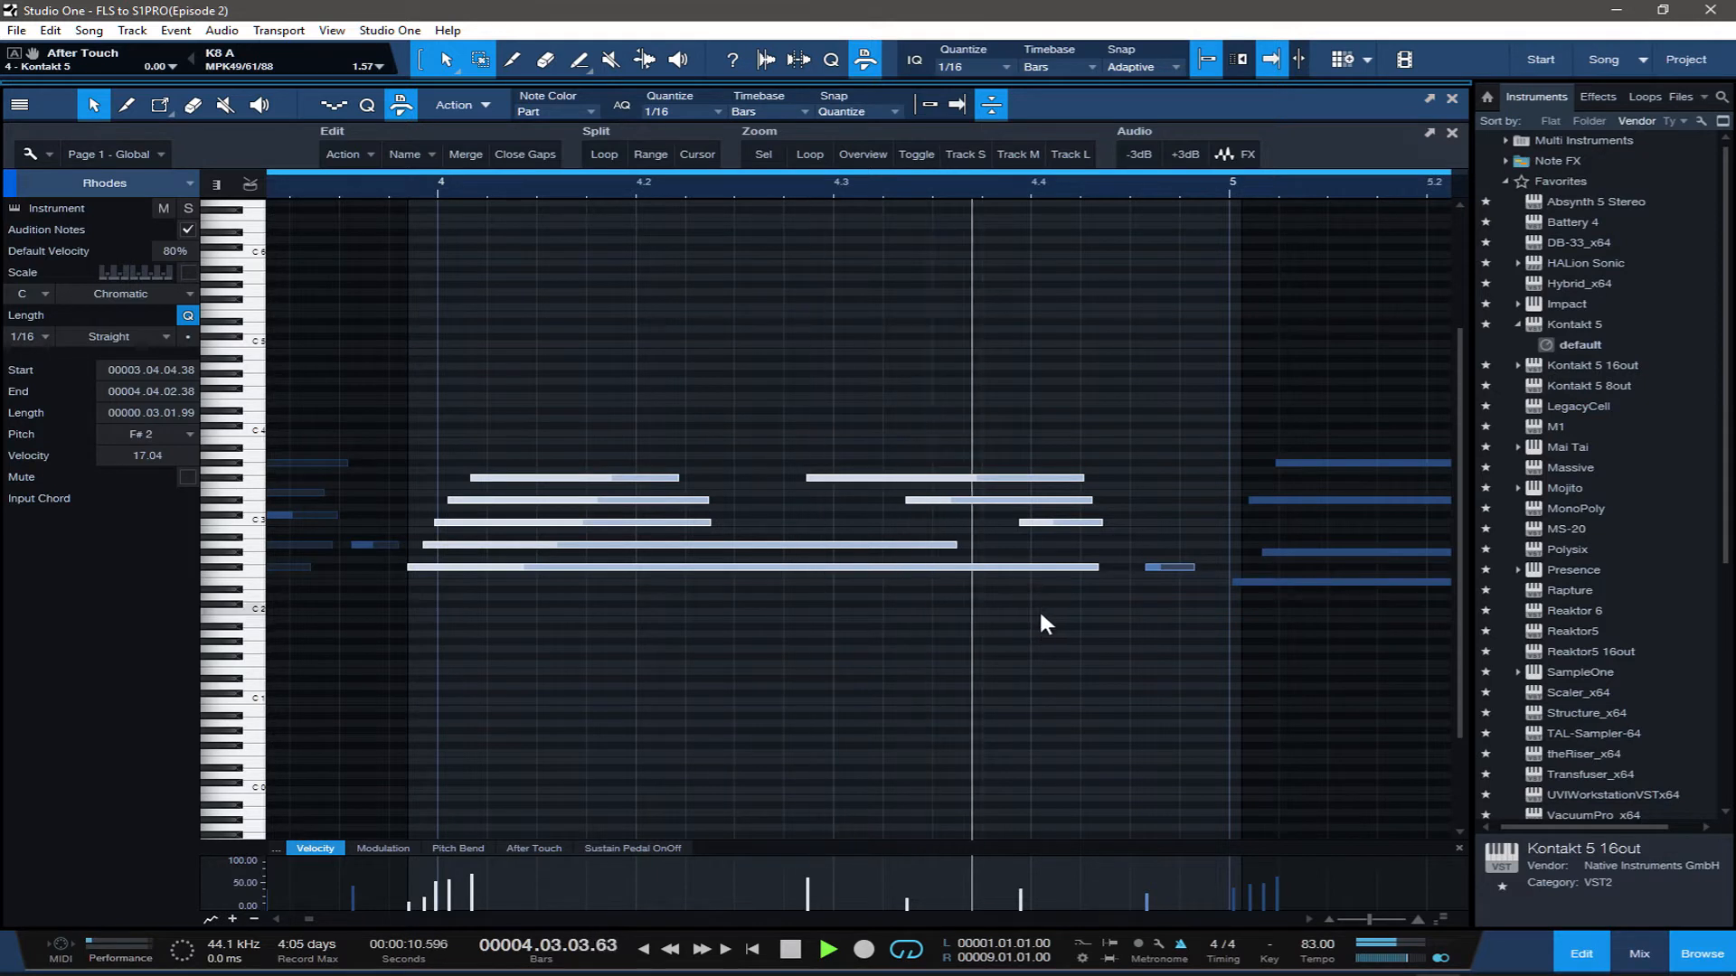
key(space)
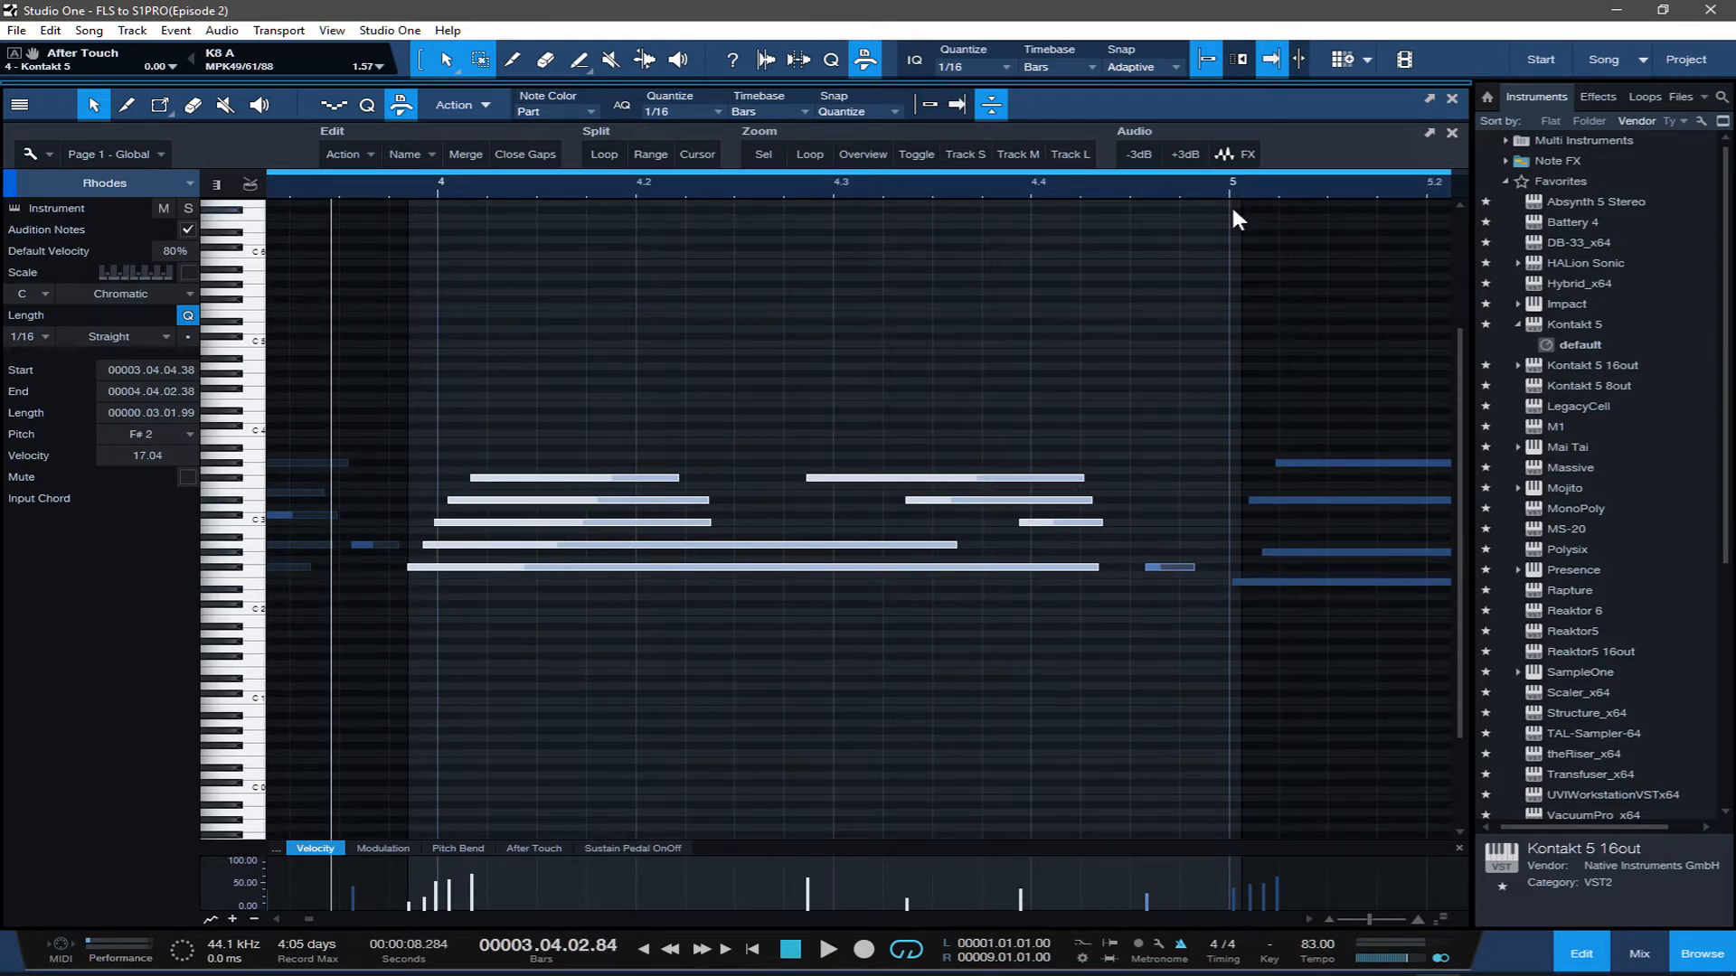
drag(1241, 209, 1297, 213)
key(space)
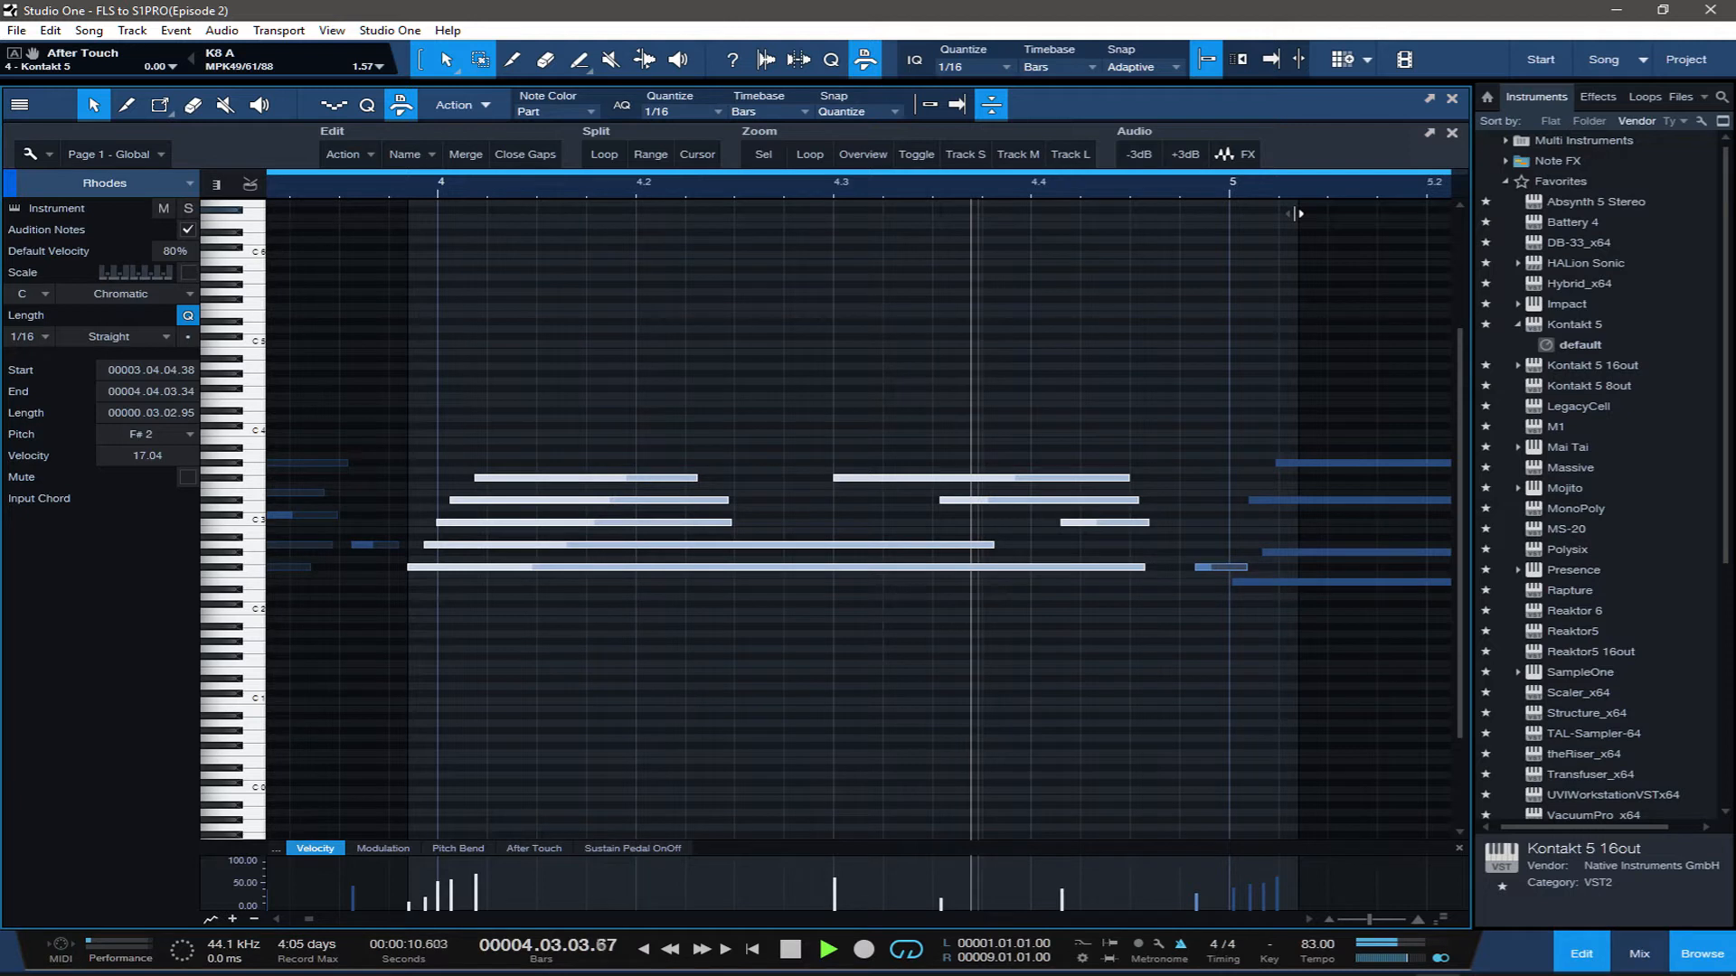
key(space)
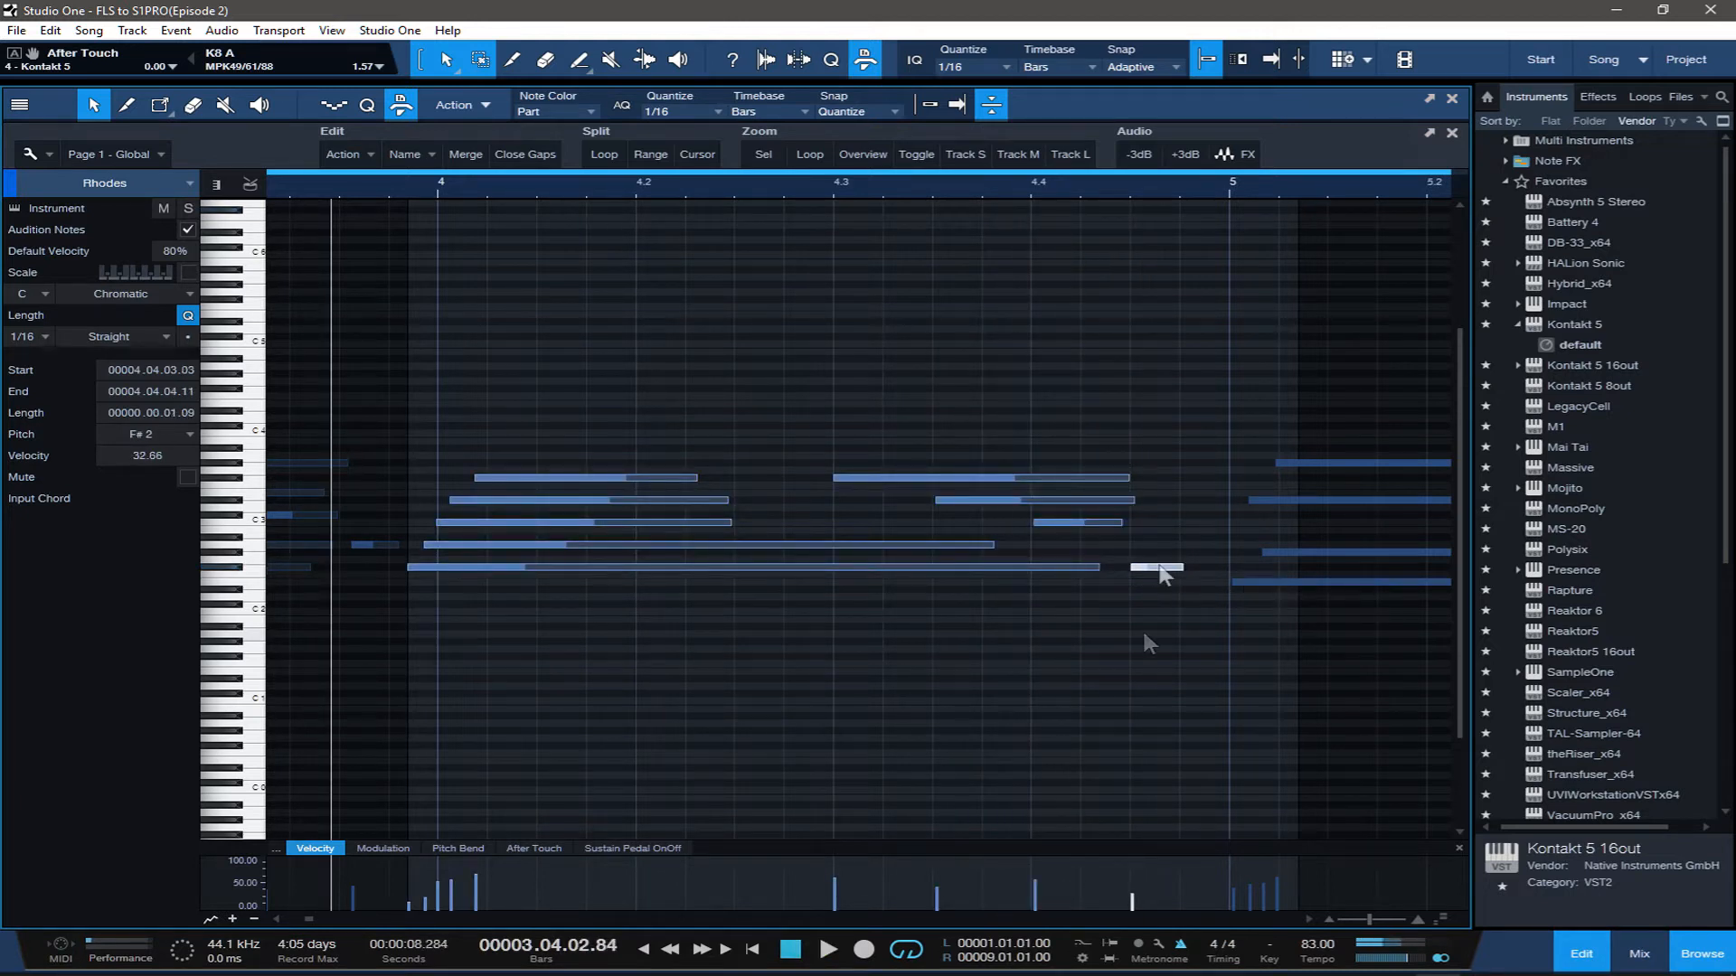
key(space)
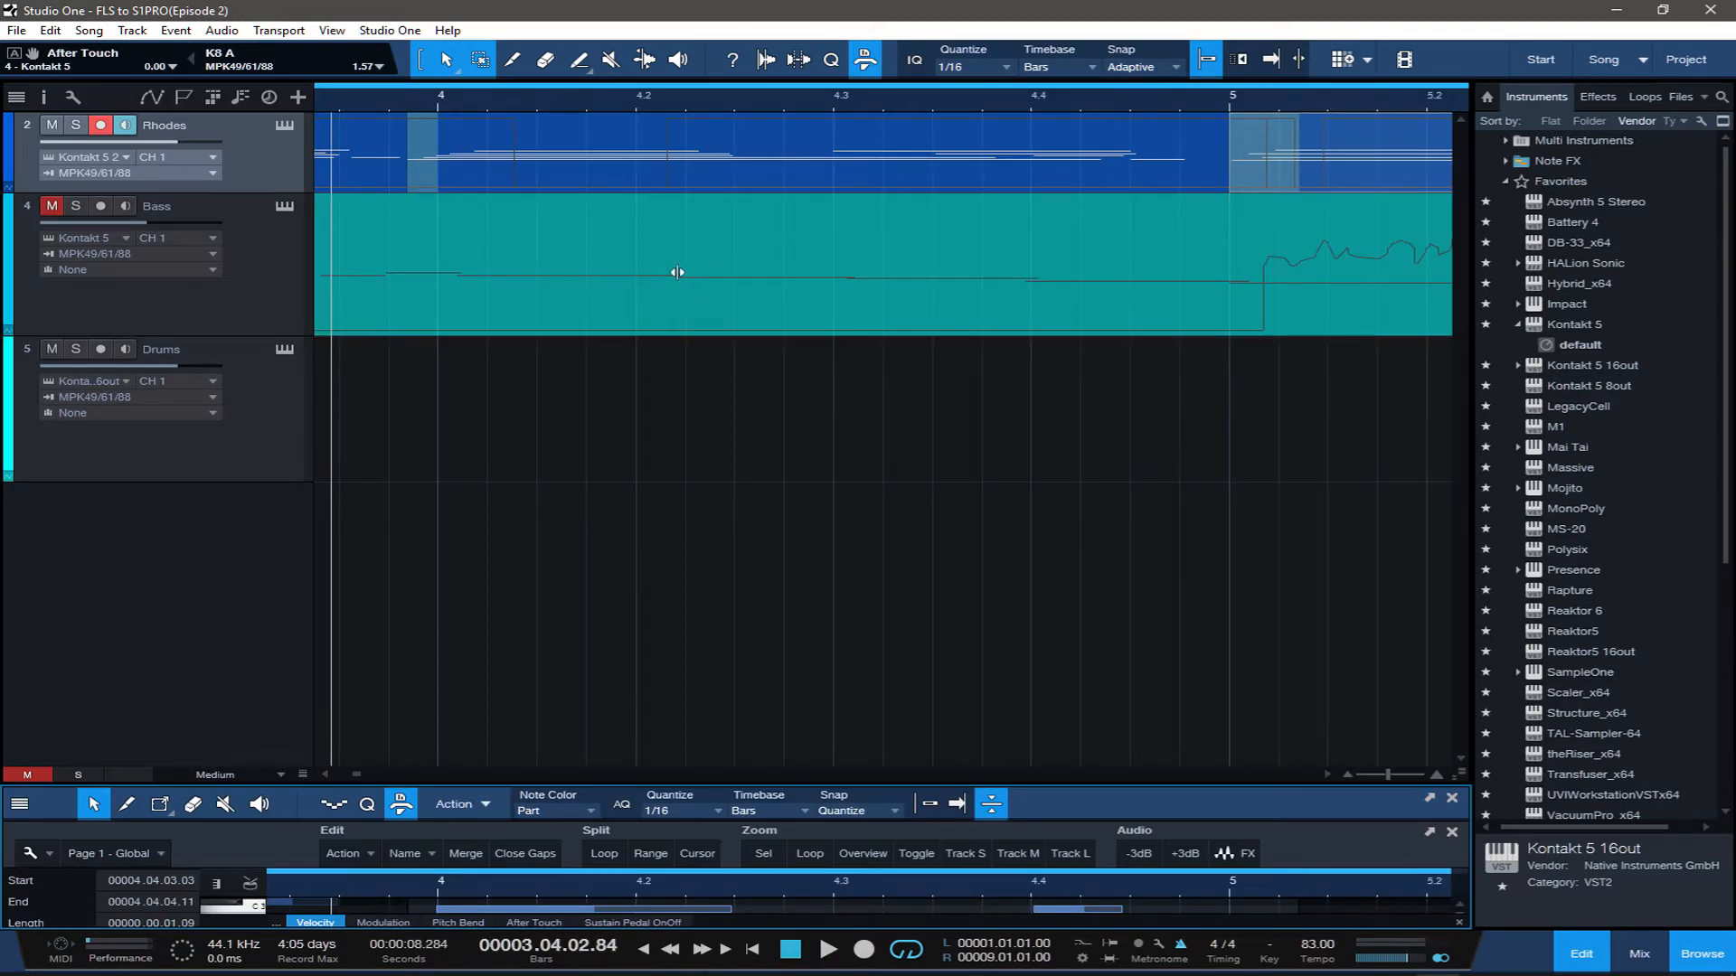
Unmute the Bass track, return the playback cursor to the start, and save the song
scroll(676, 274, down, 8)
scroll(399, 275, up, 2)
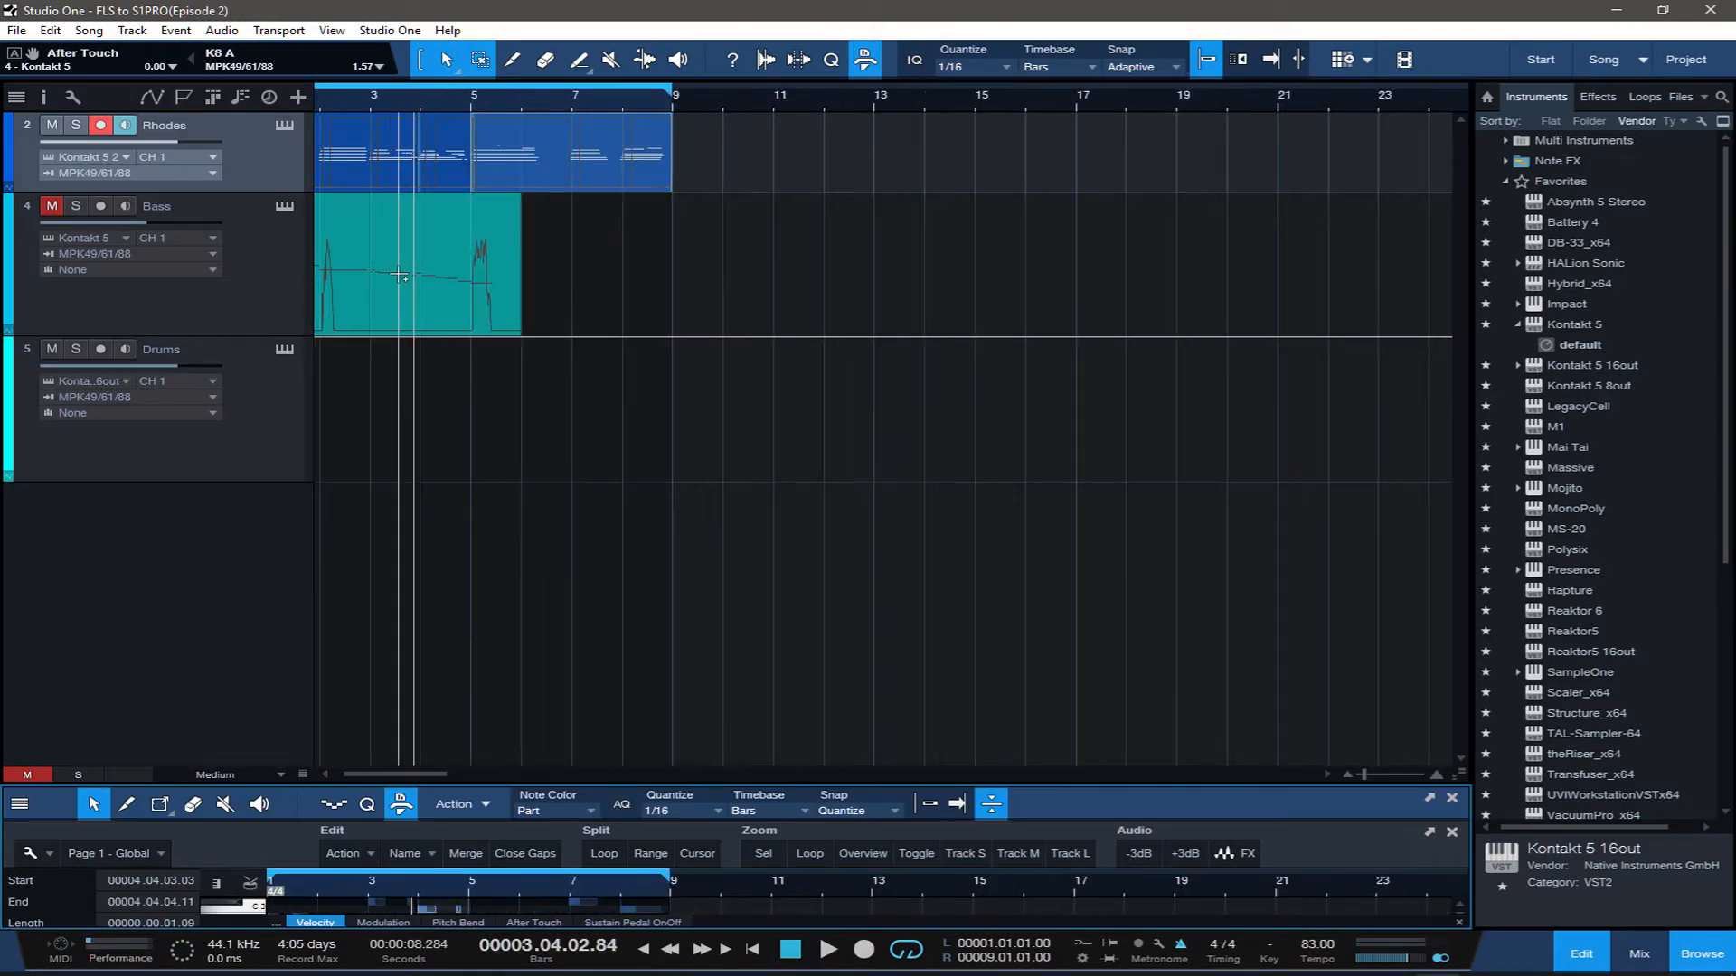
click(54, 205)
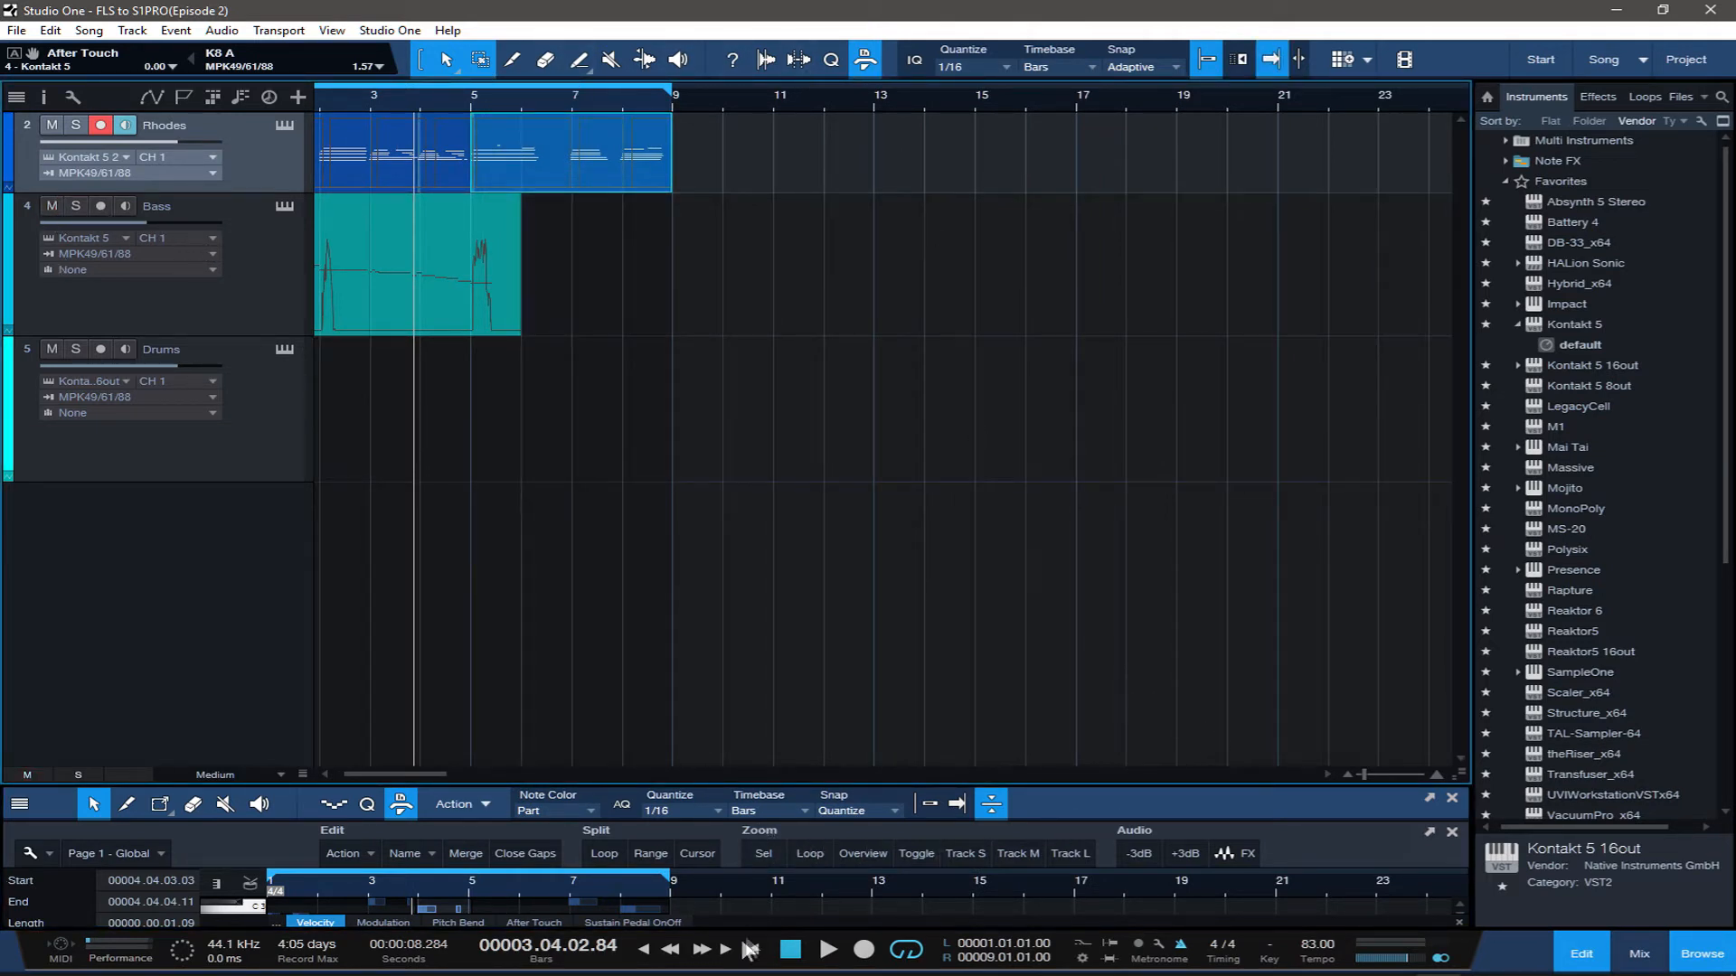
key(comma)
key(ctrl+s)
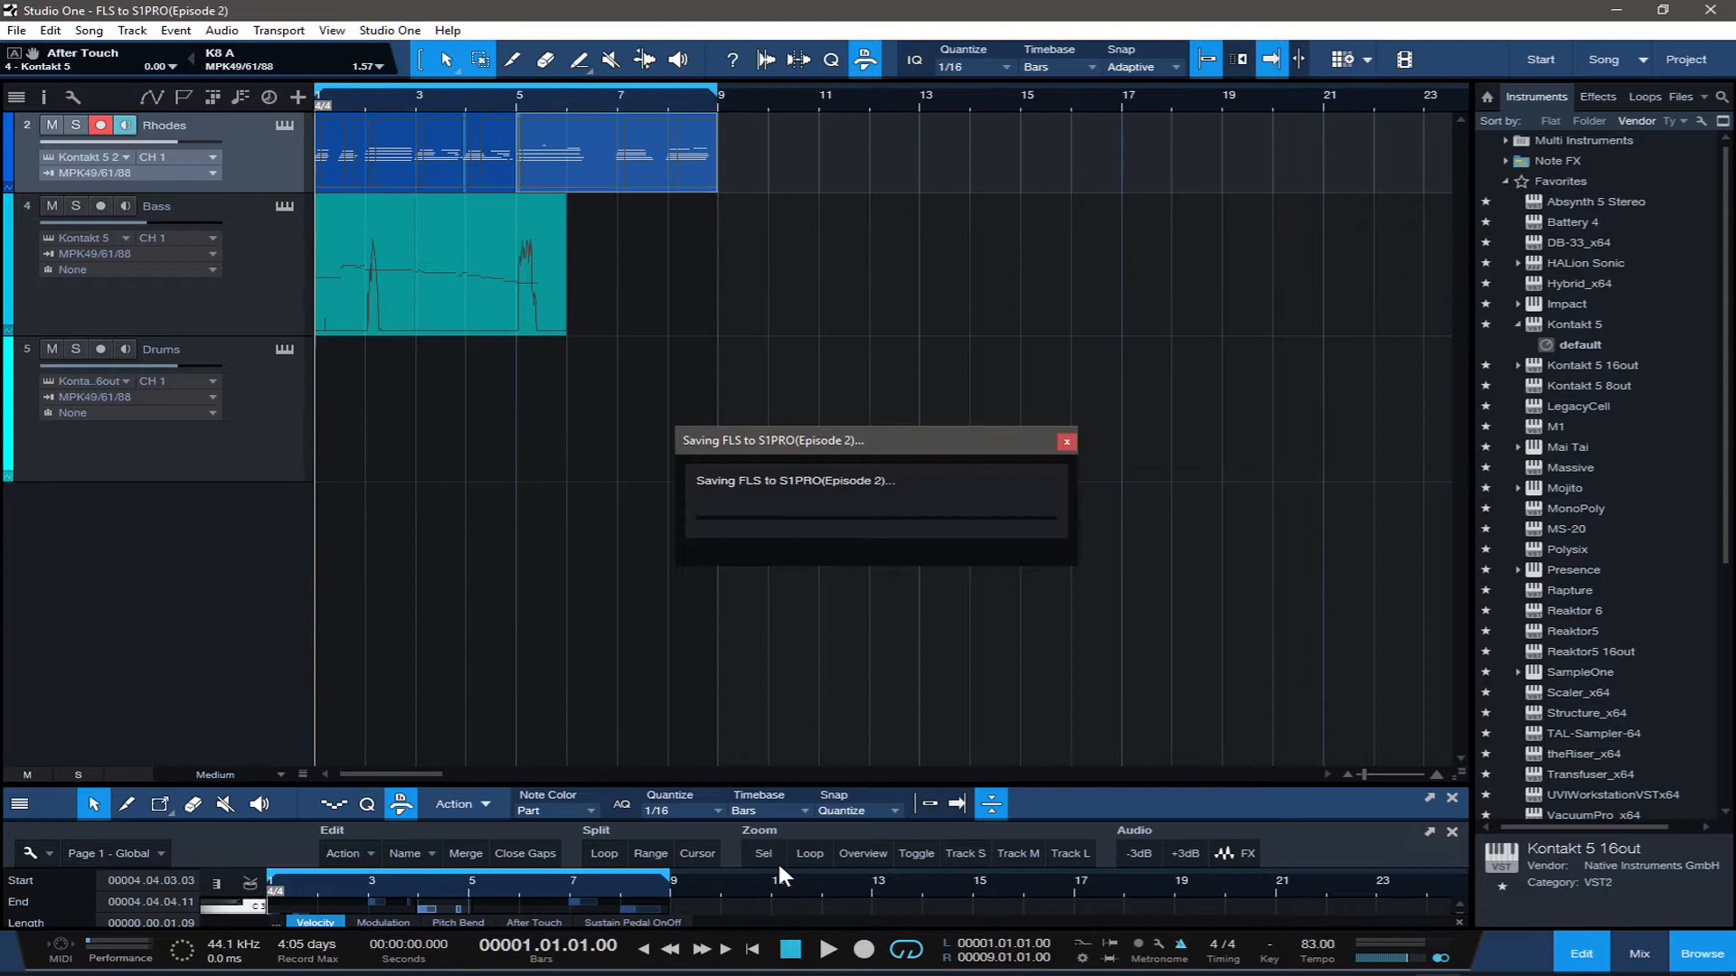
Play the song from the start, then record more of the bass line on the Bass track through bars 5 and 6
key(space)
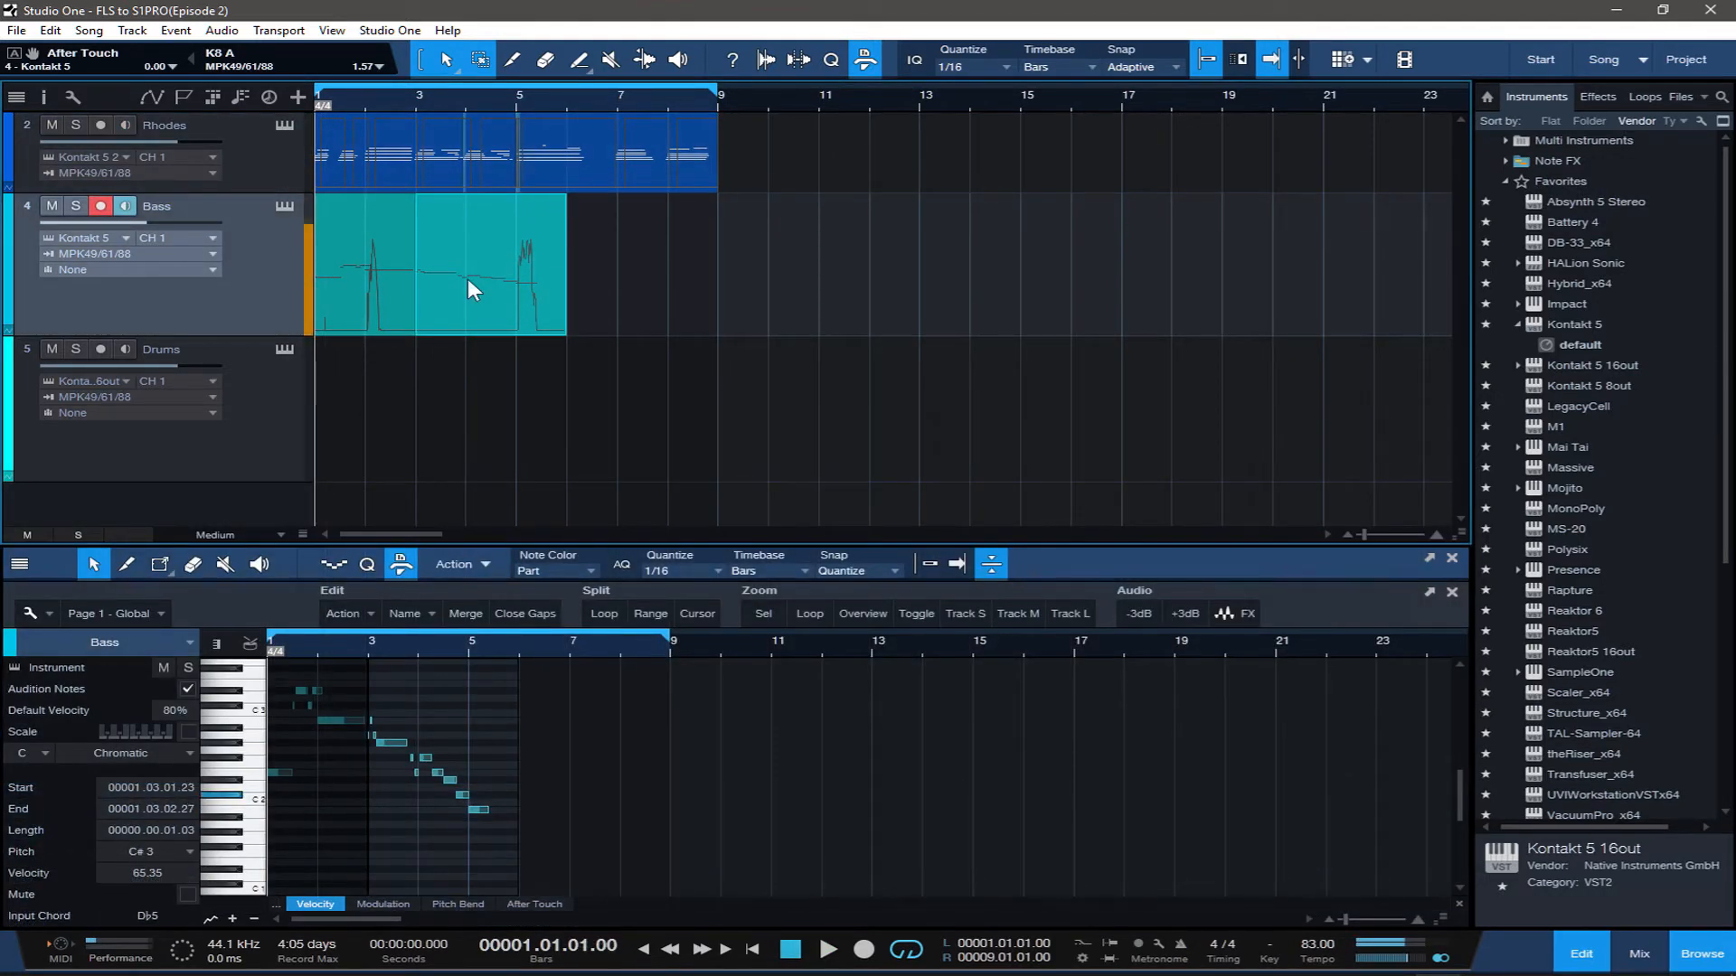
key(space)
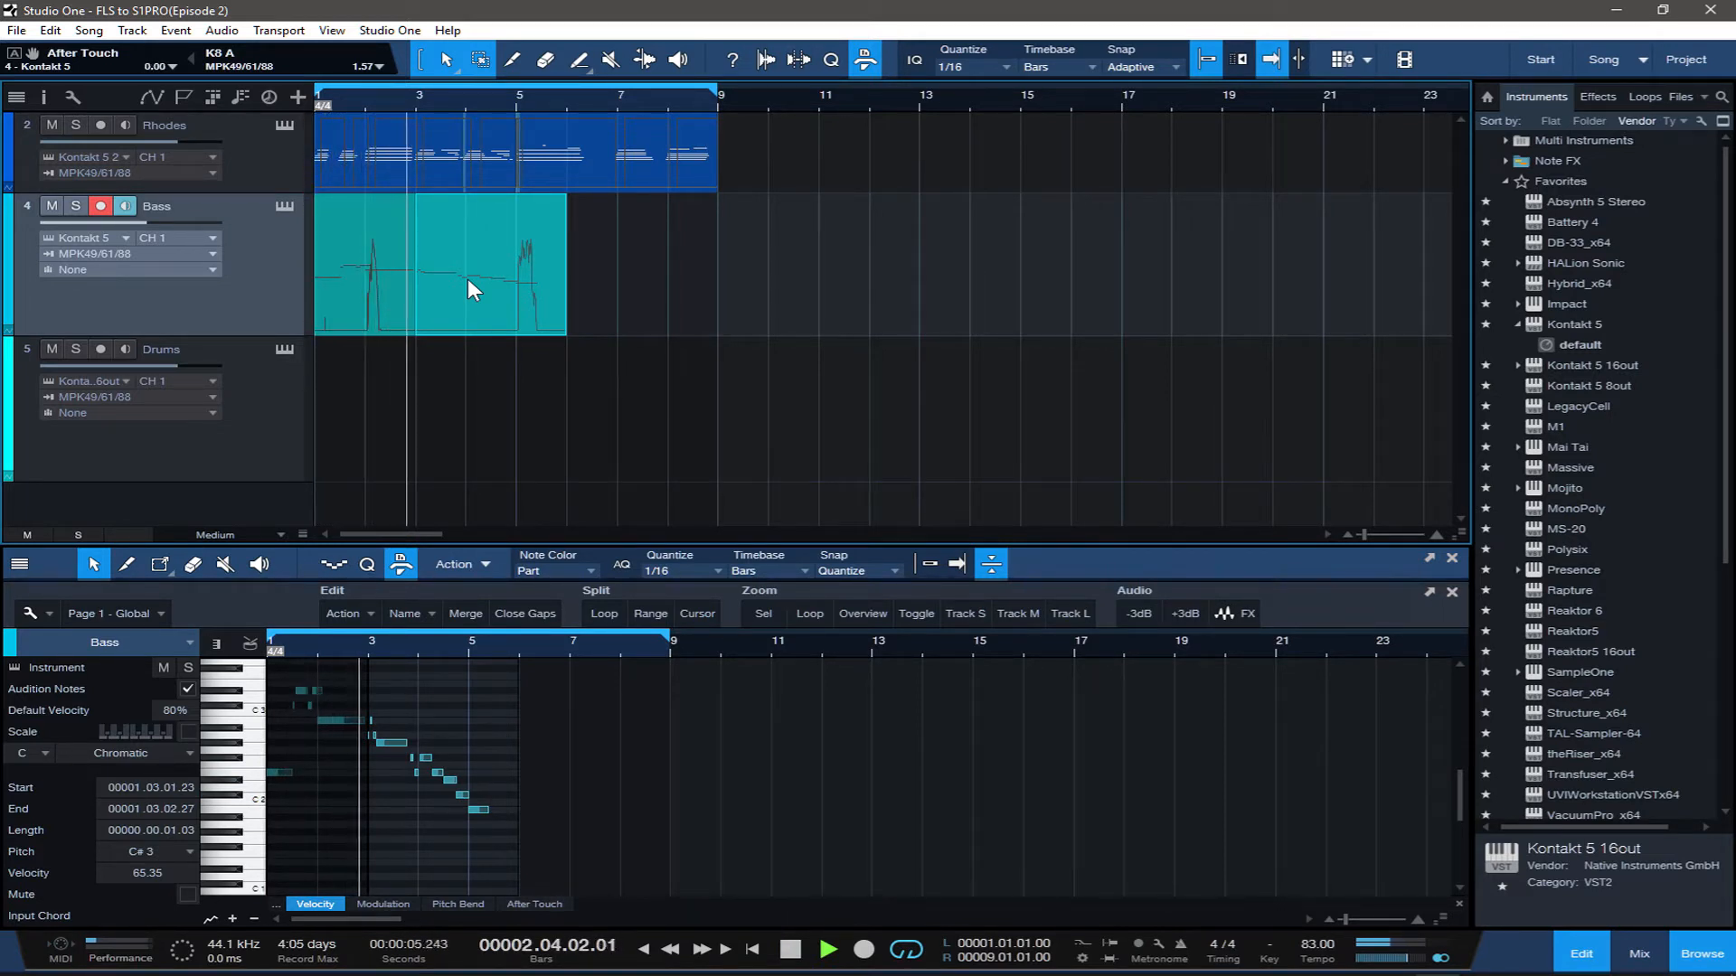
click(518, 90)
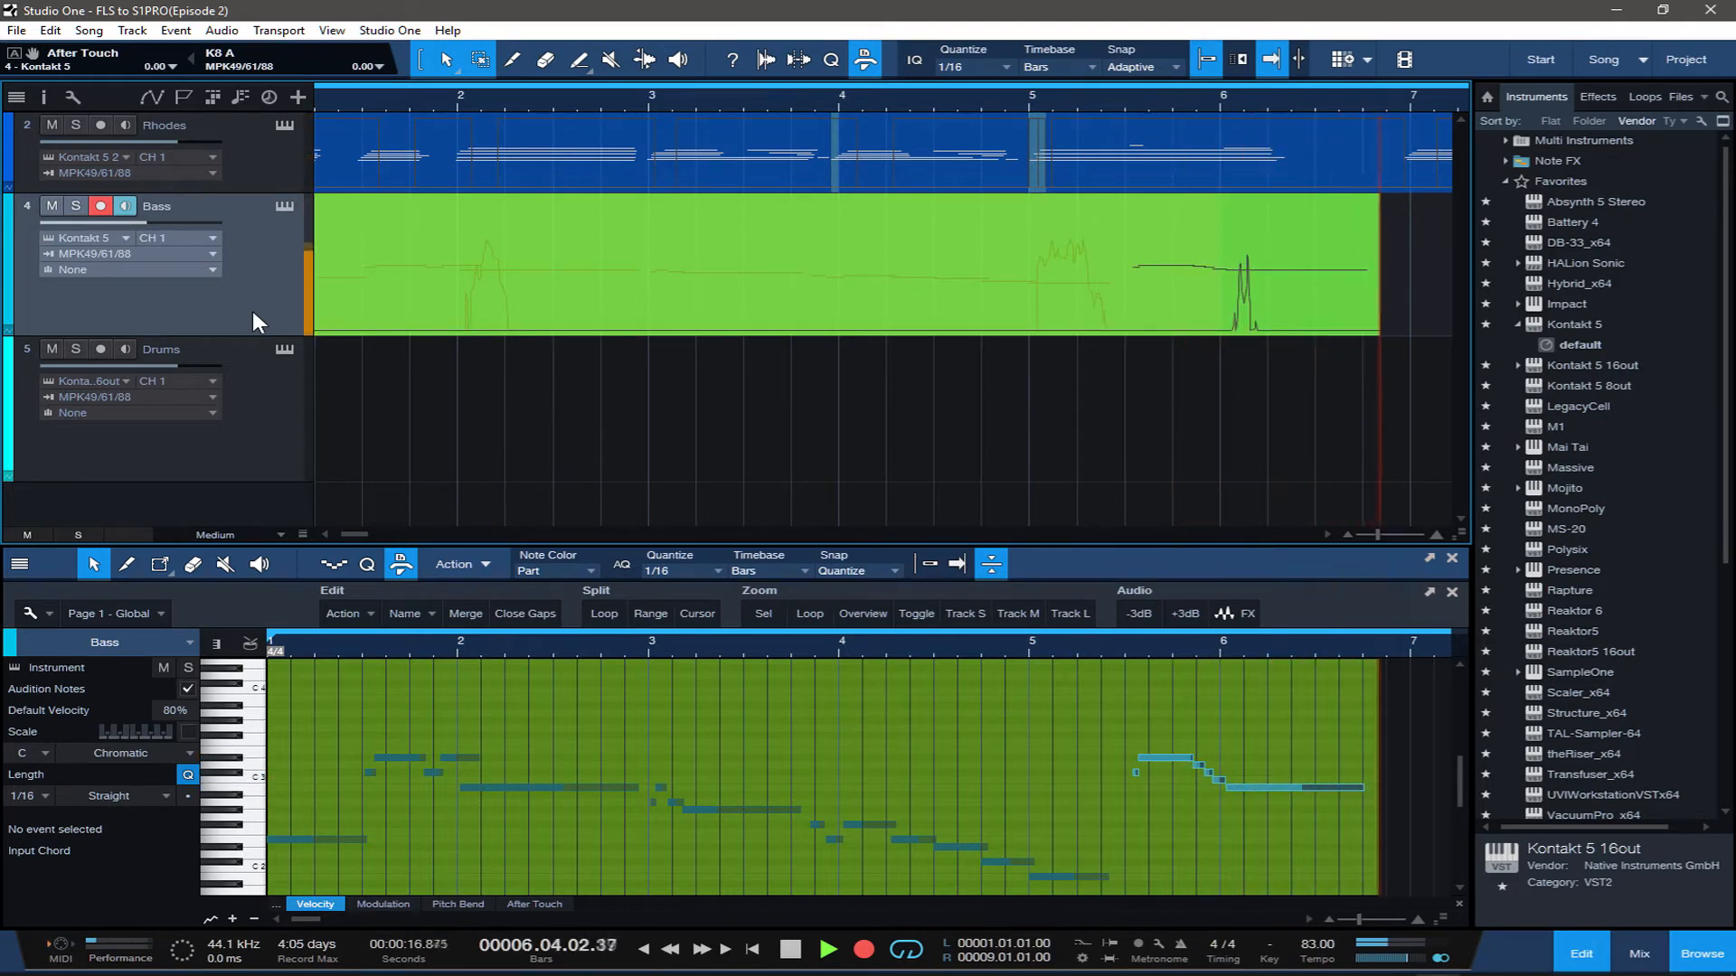
key(space)
Enlarge the Bass note editor and its velocity lane during playback, and raise the velocity of the first new notes in bar 5 to nearly 100
key(space)
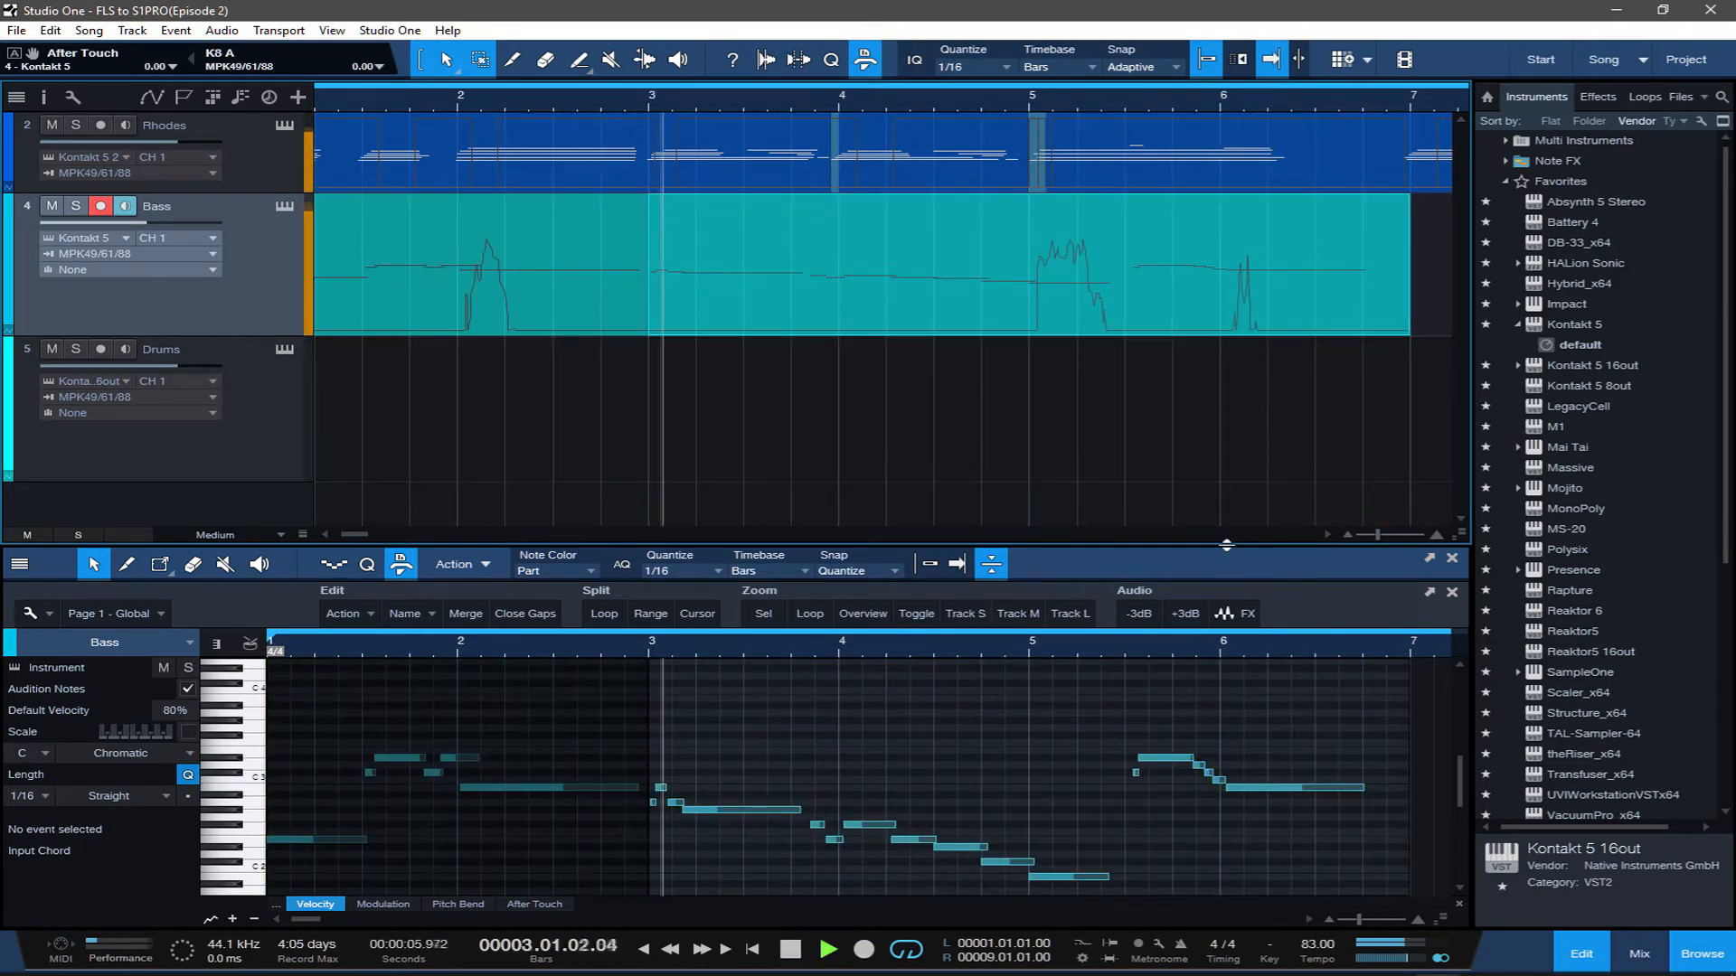
drag(1195, 543, 1194, 315)
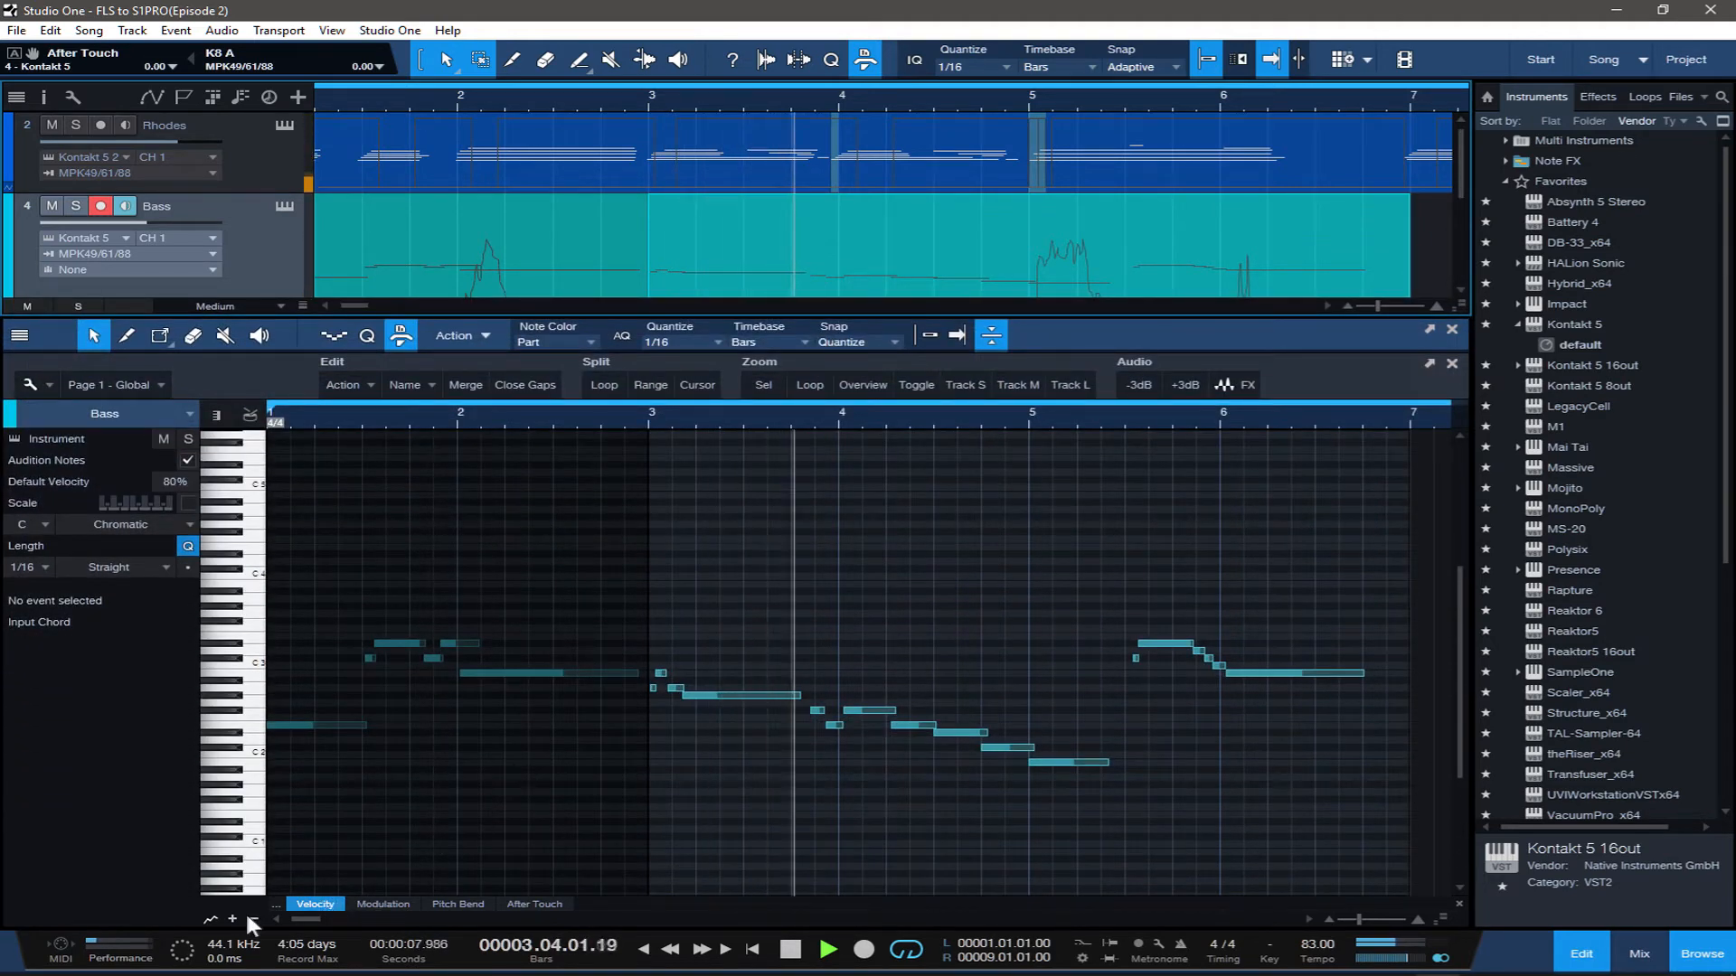
click(215, 915)
drag(671, 906, 671, 622)
mouse_move(1137, 698)
drag(1136, 698, 1137, 667)
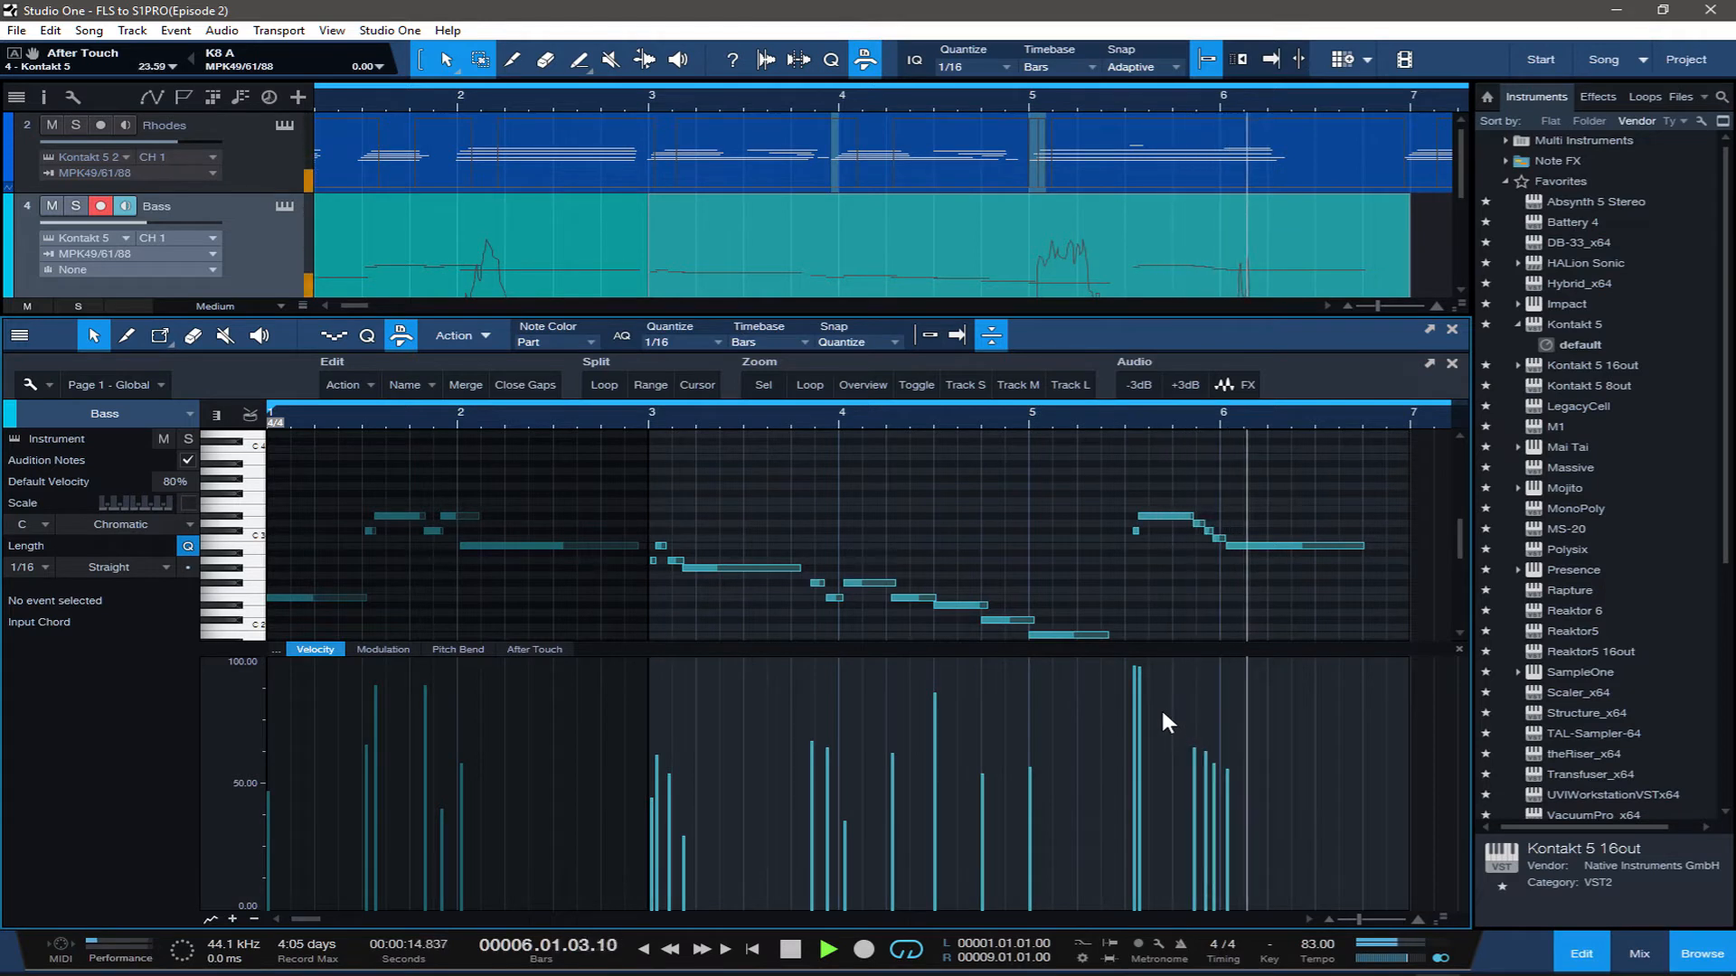
Play the bass line from the middle of bar 5 and record its continuation on the Bass track from bar 7
key(space)
click(1222, 414)
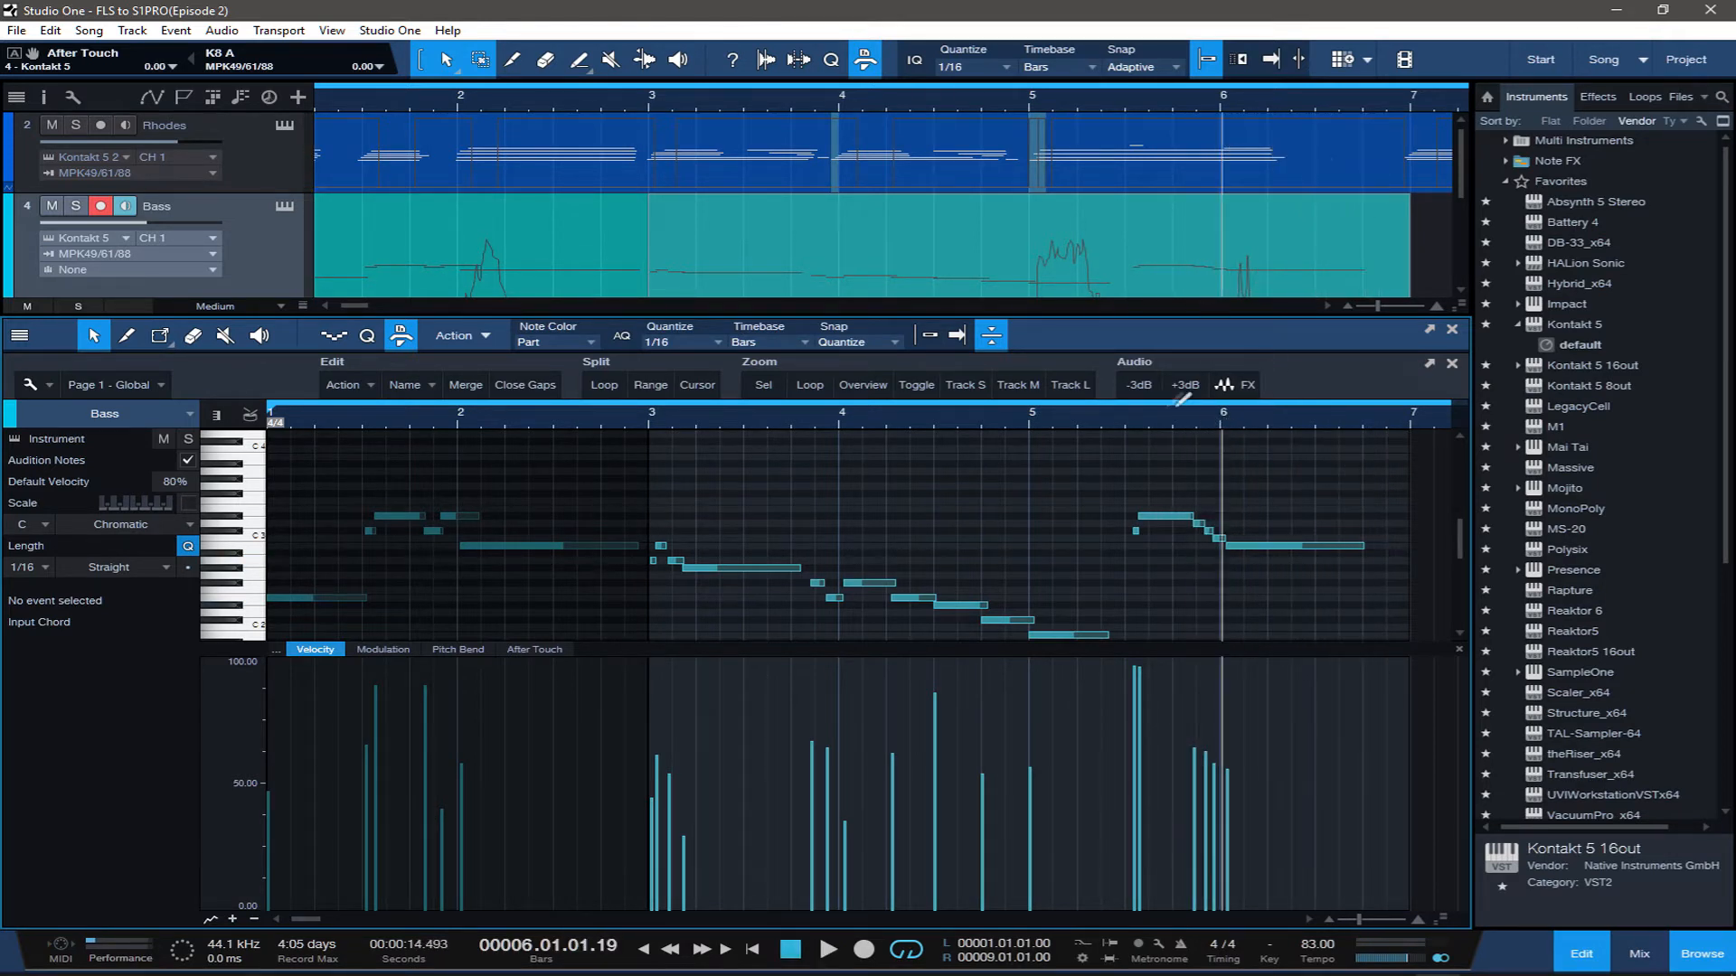
click(1127, 412)
key(space)
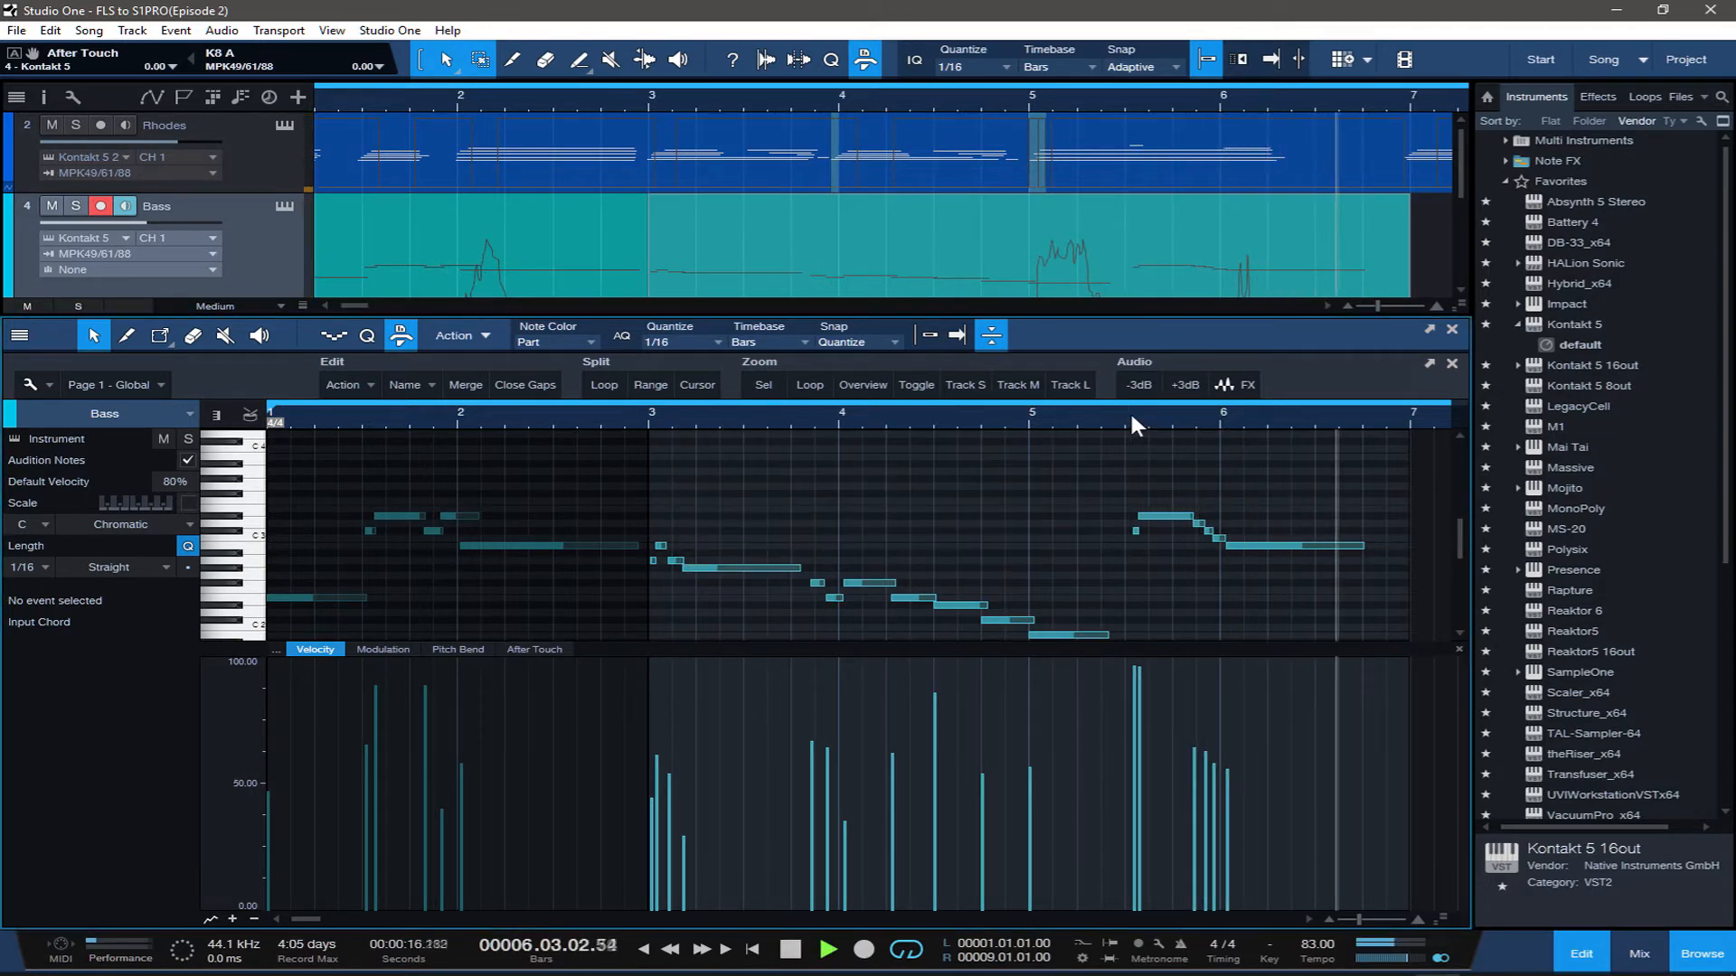
key(KP_Multiply)
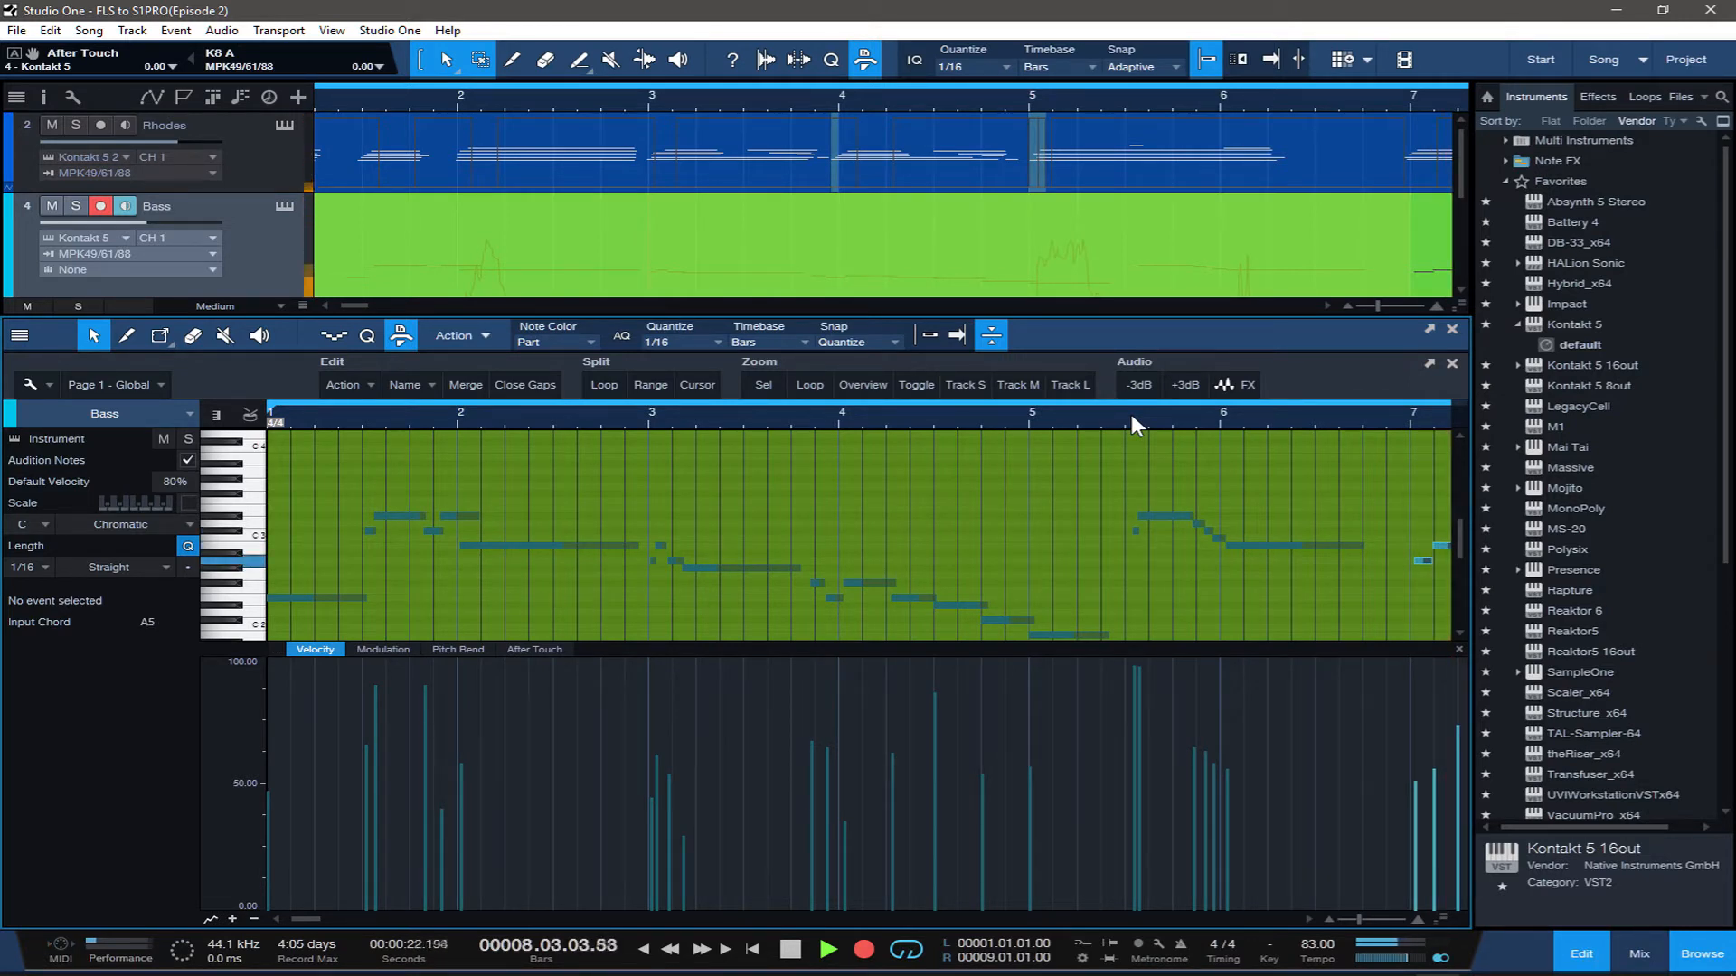
key(KP_Multiply)
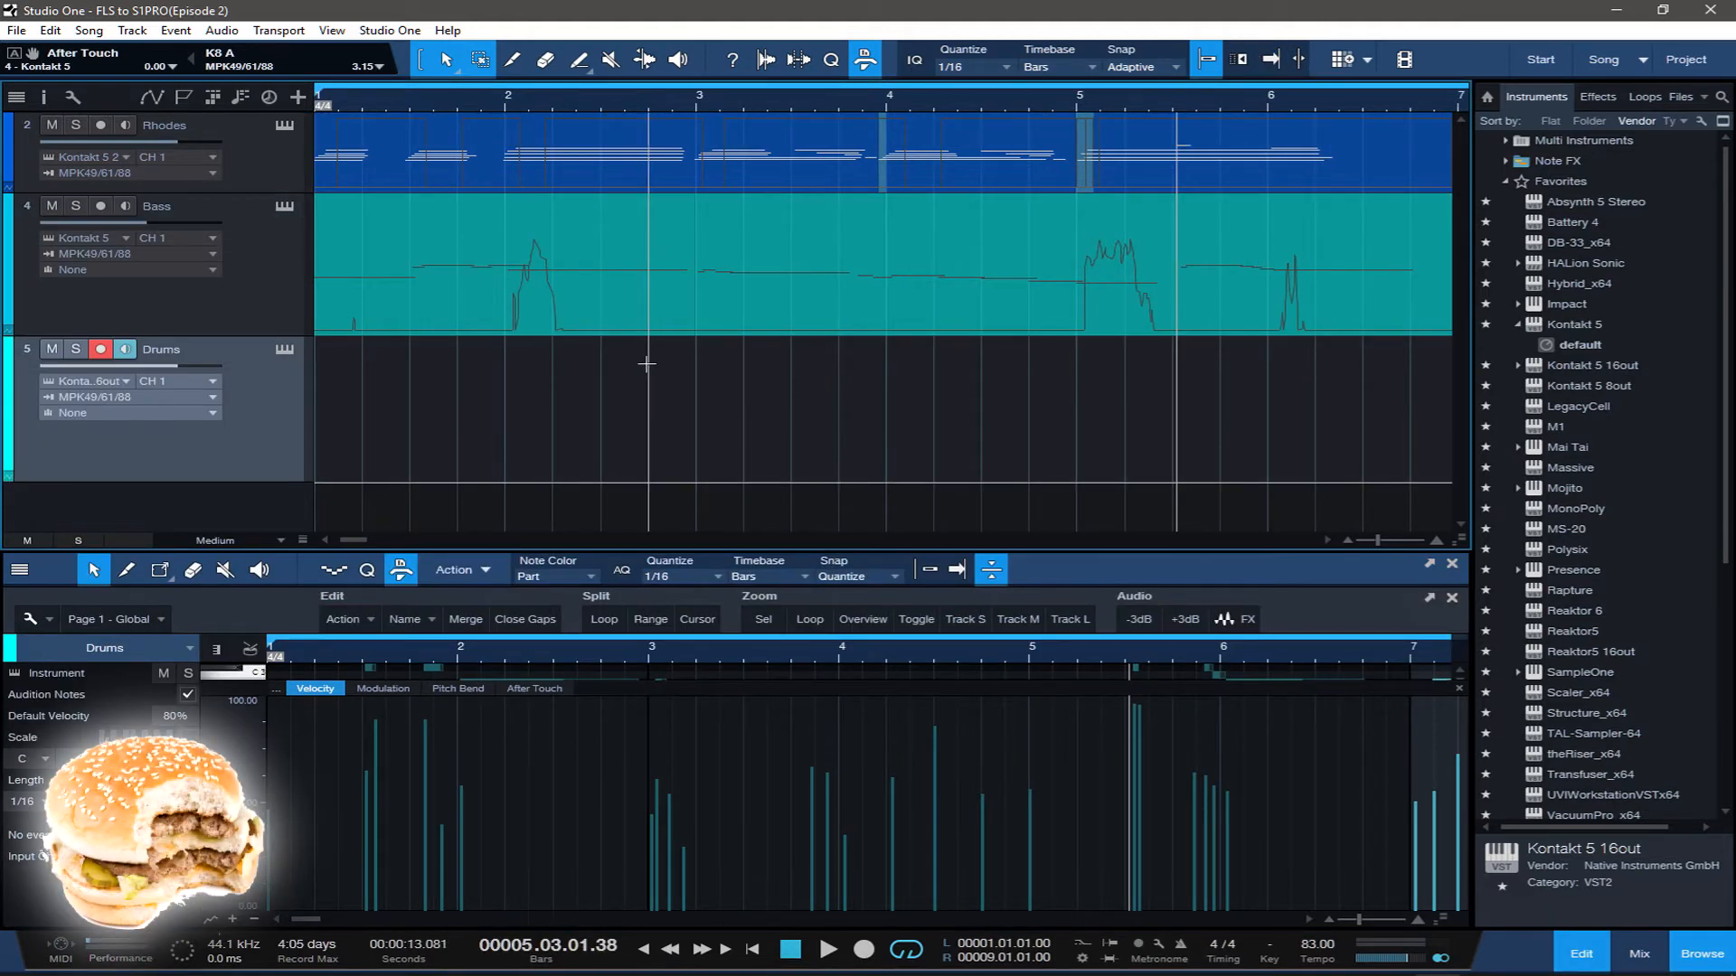
Open the Drums track's Kontakt instrument, show the mixing console, and move the instrument window clear of the channels
key(f)
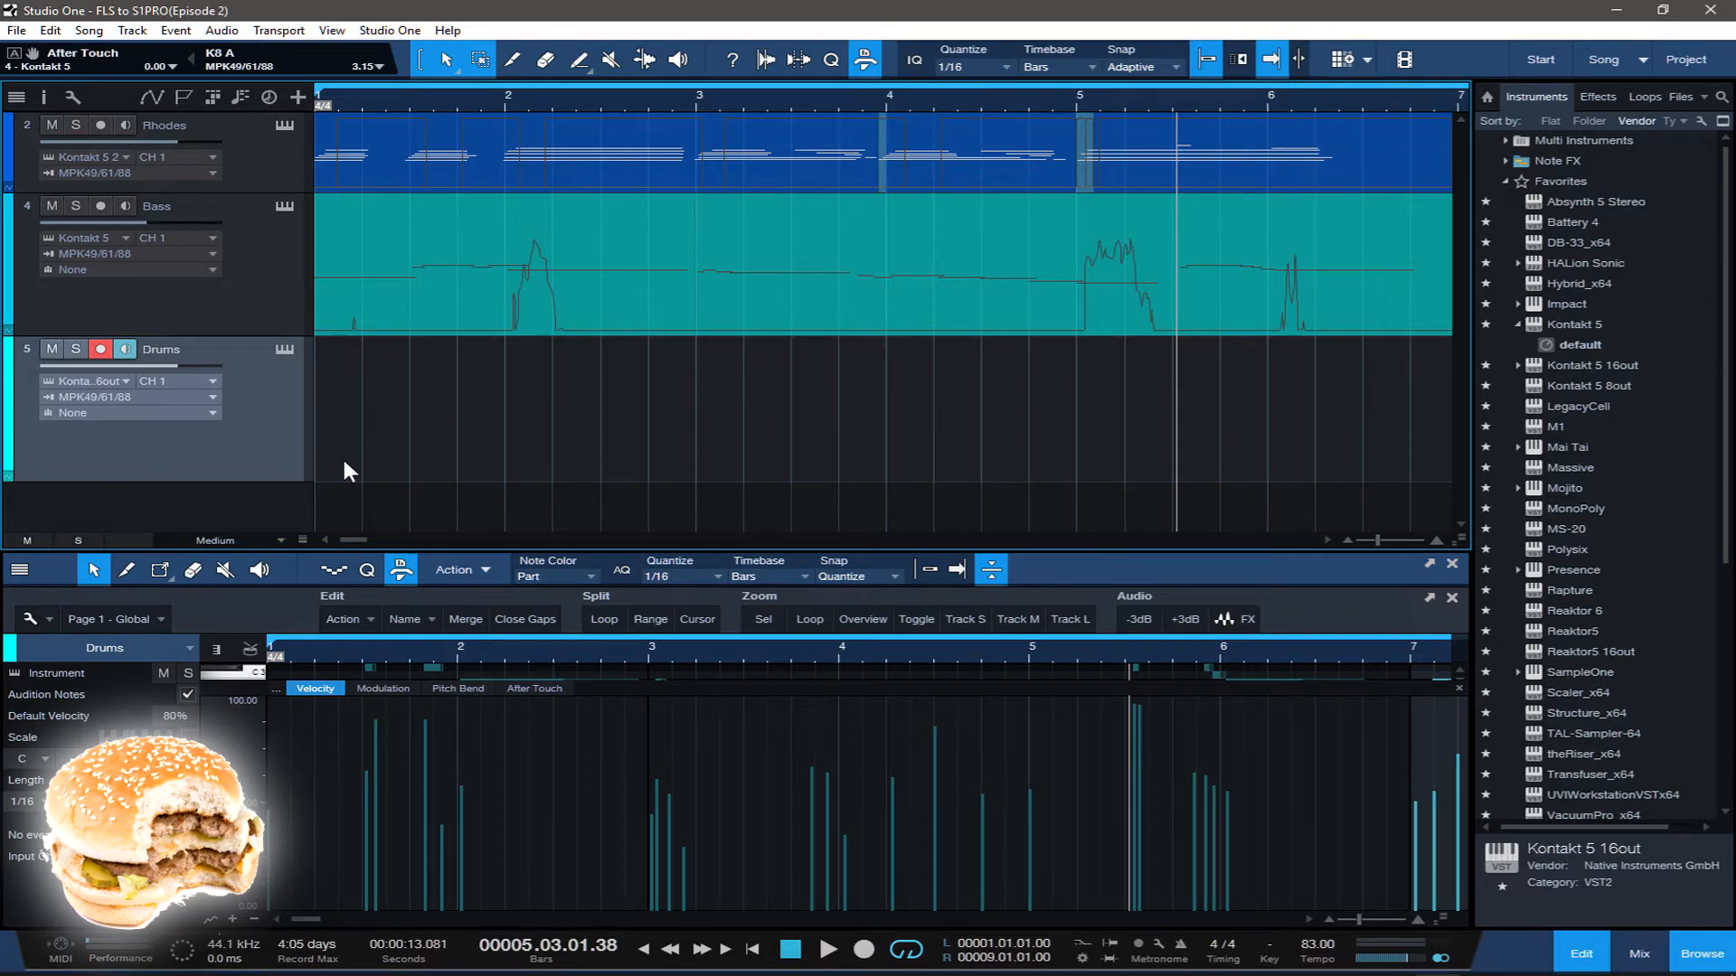
click(285, 350)
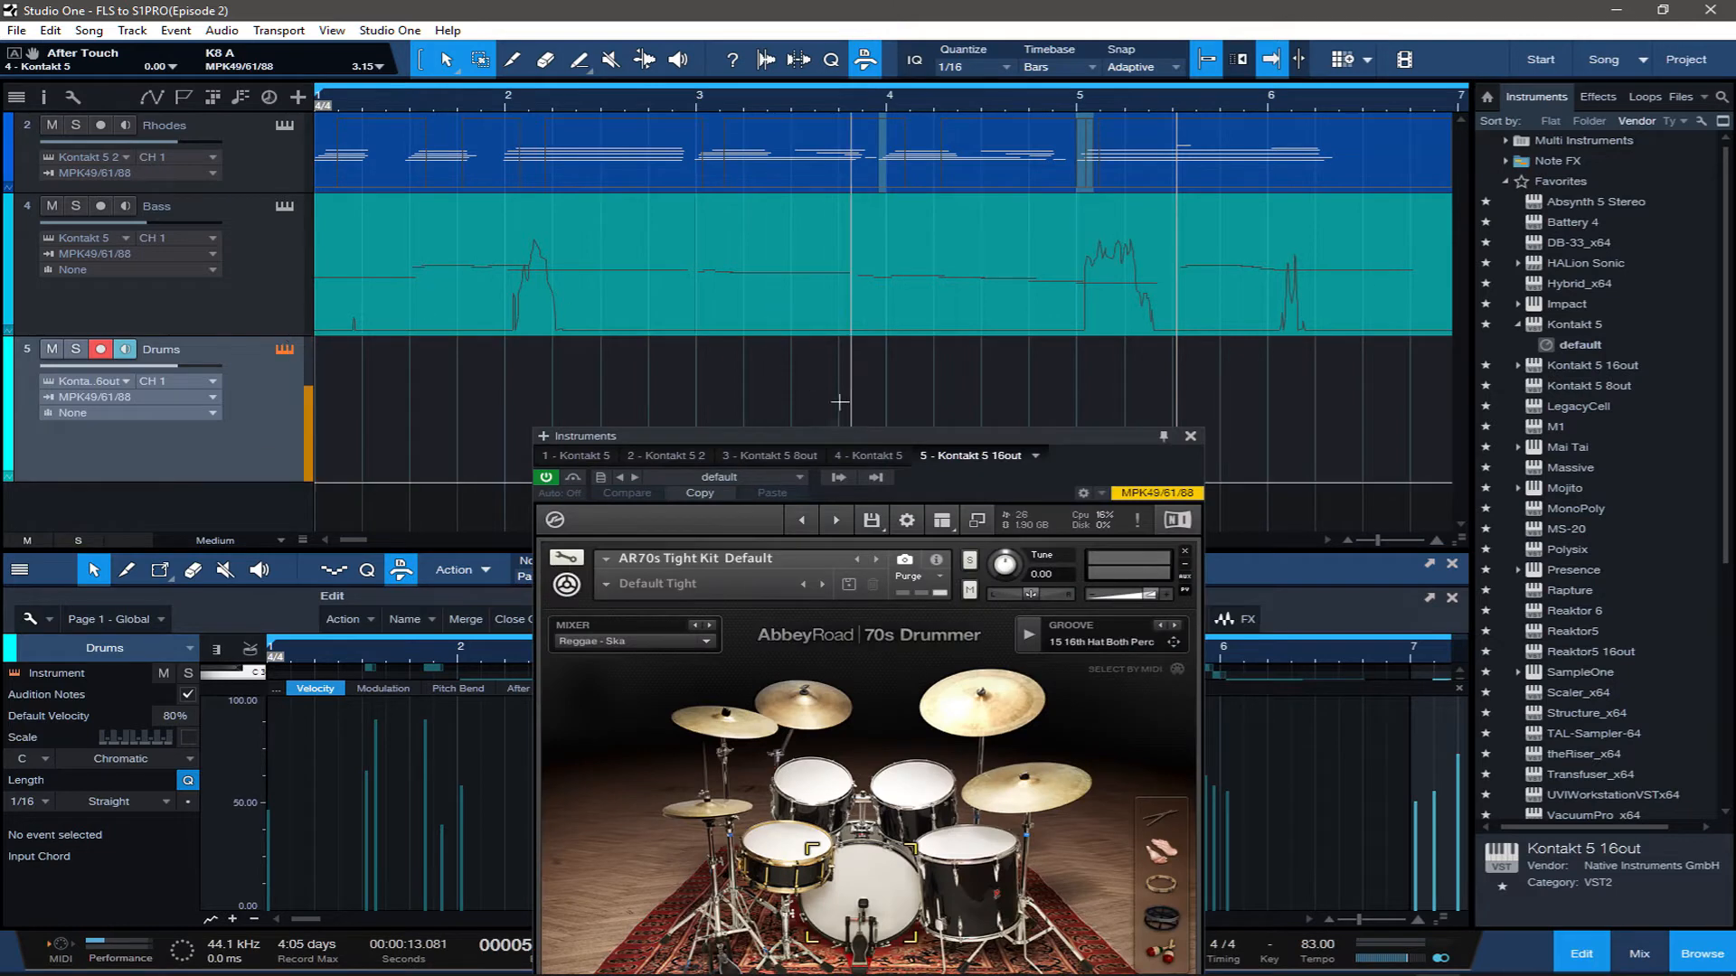
drag(805, 432, 877, 112)
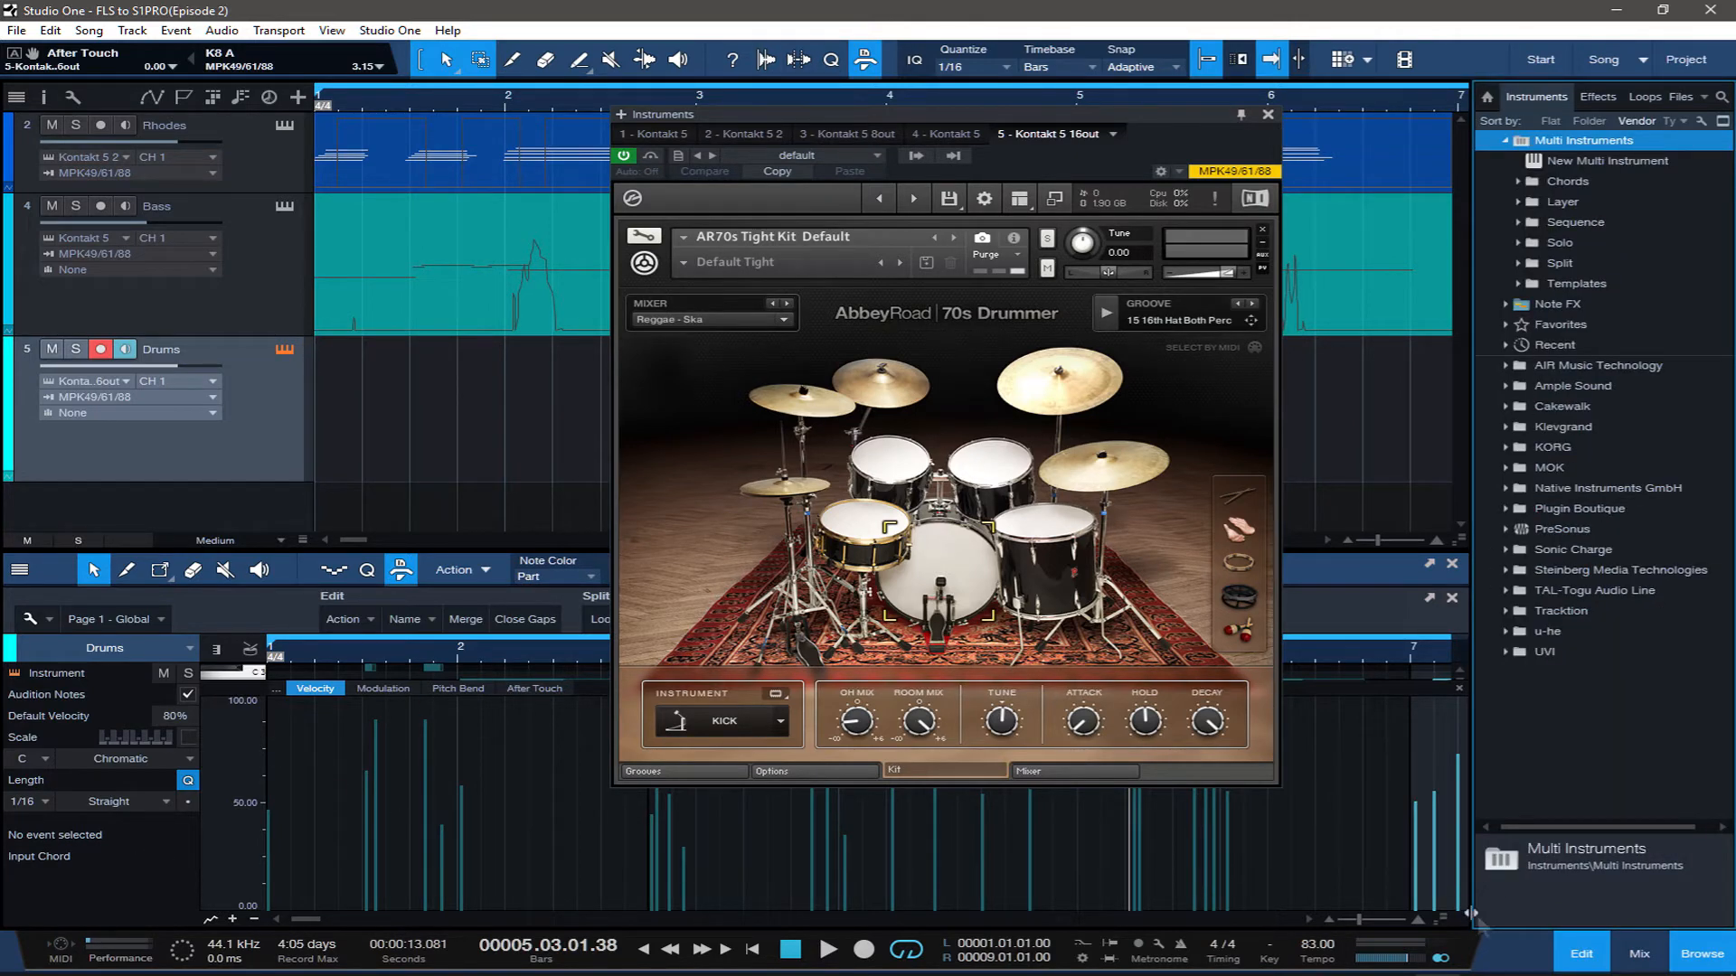
click(1638, 953)
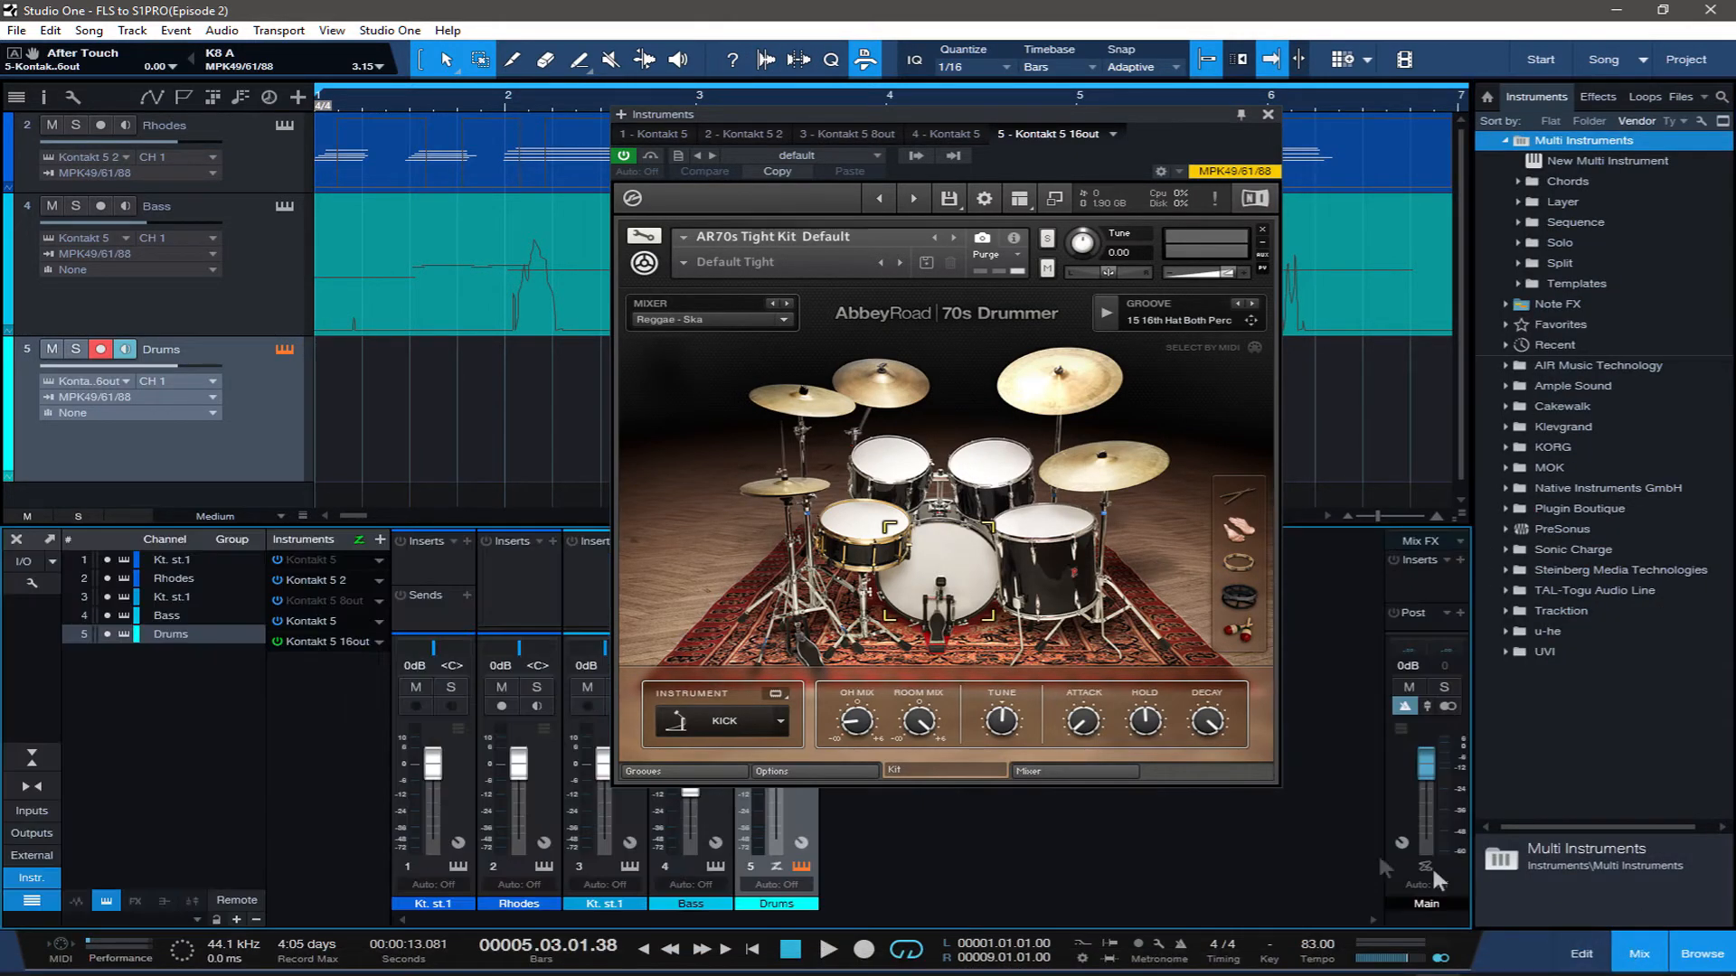
drag(989, 114, 1359, 118)
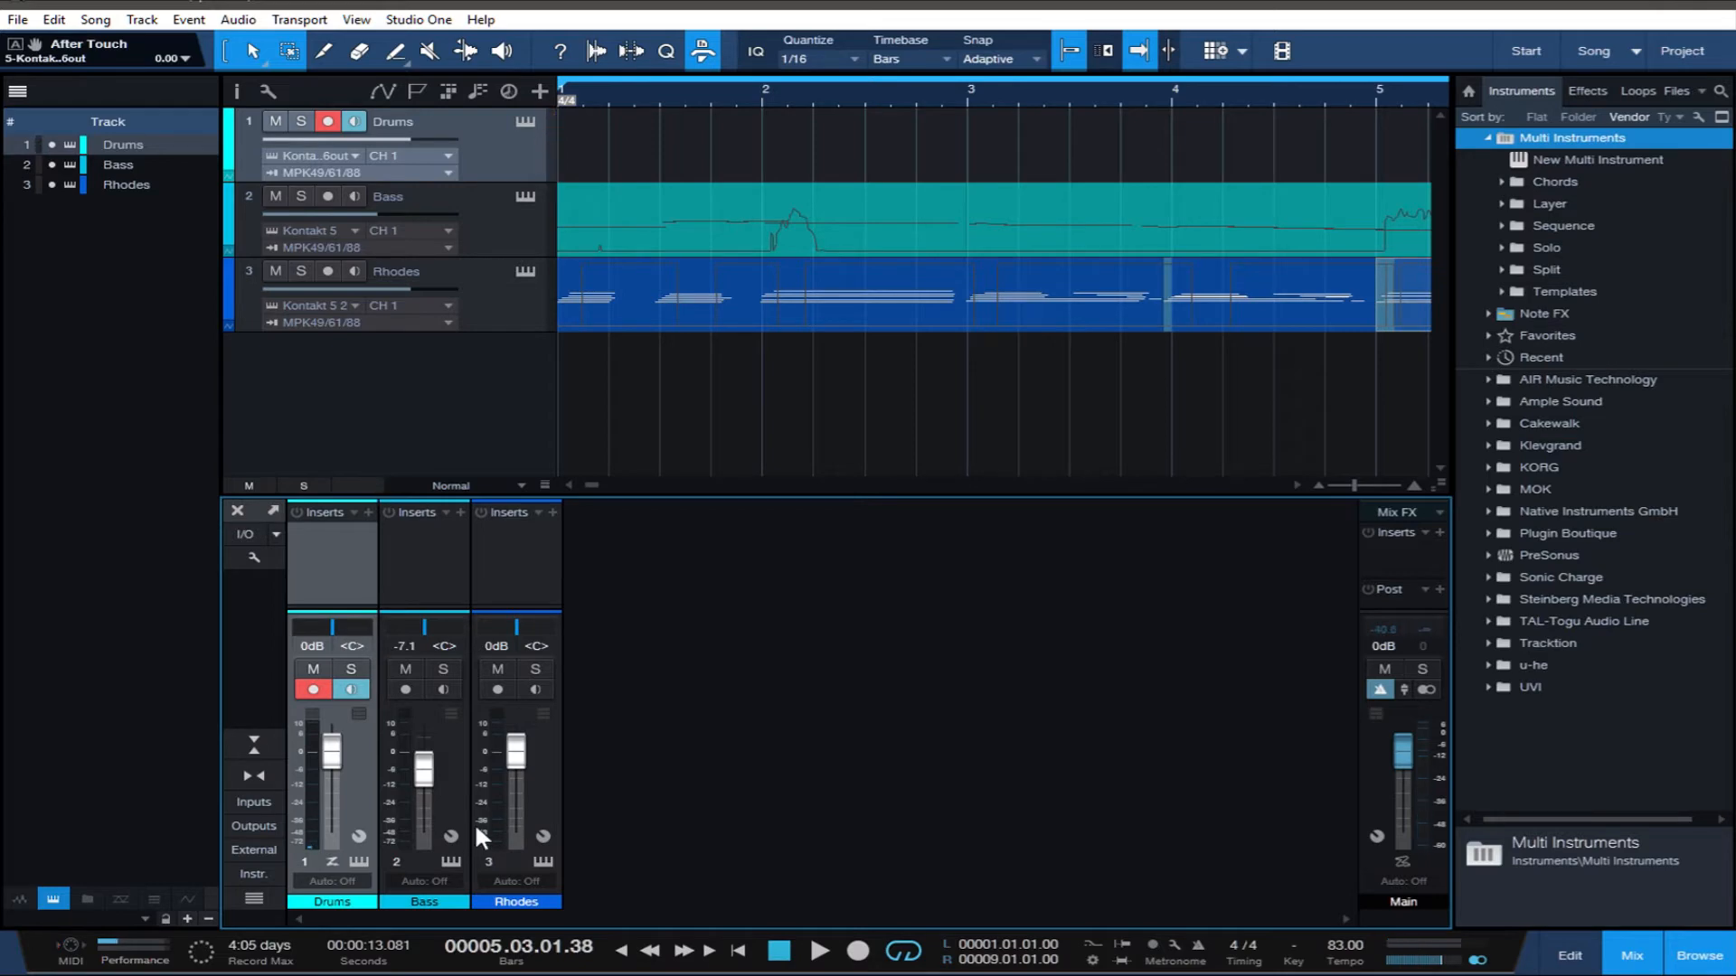
Show the AR70s Tight Kit's mixer page from the Drums channel and activate the instrument outputs Kt. st.2 to Kt. st.8
click(358, 862)
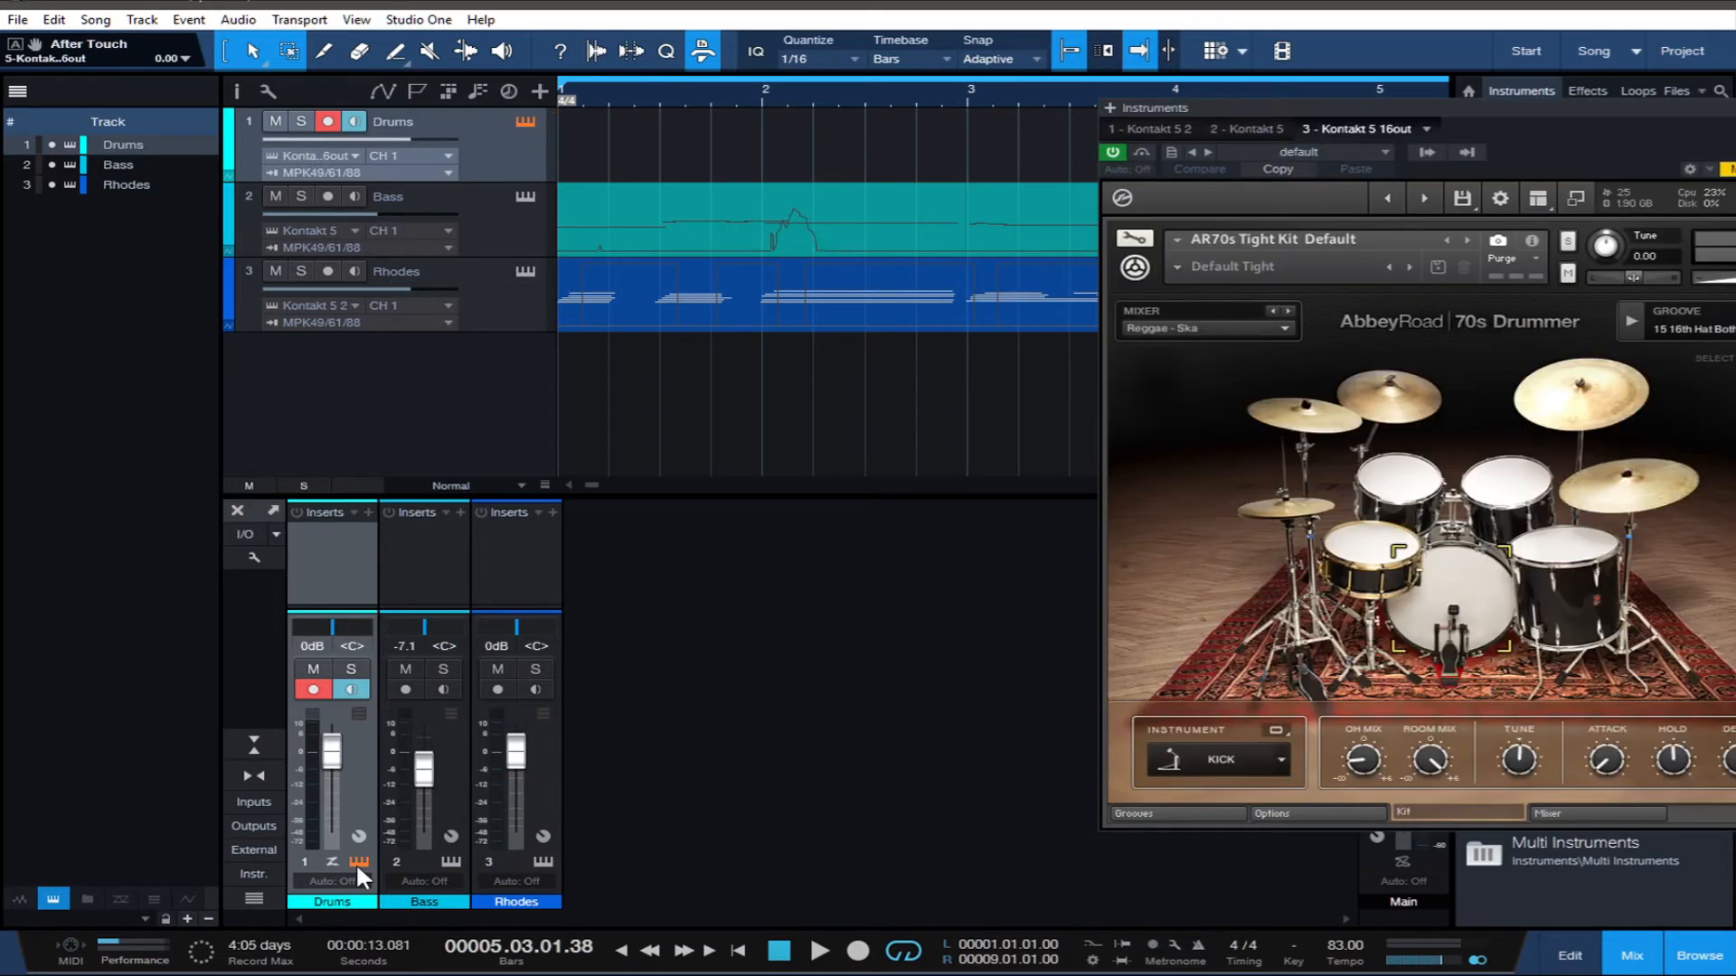
click(1639, 816)
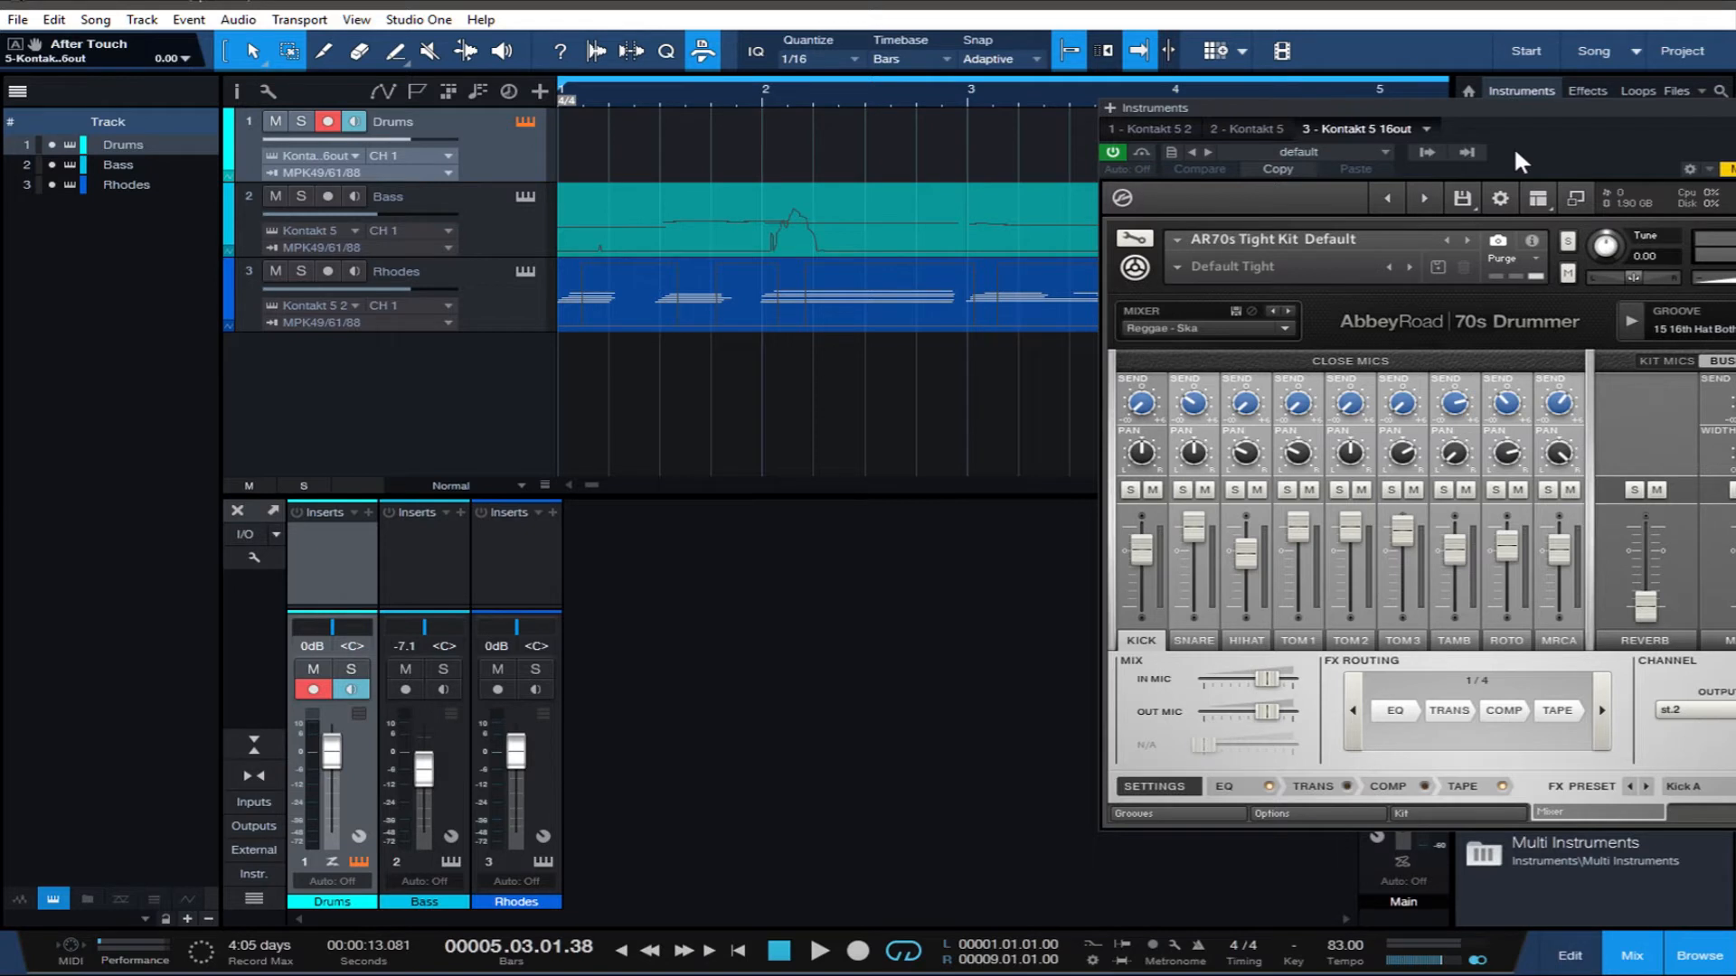
click(1425, 153)
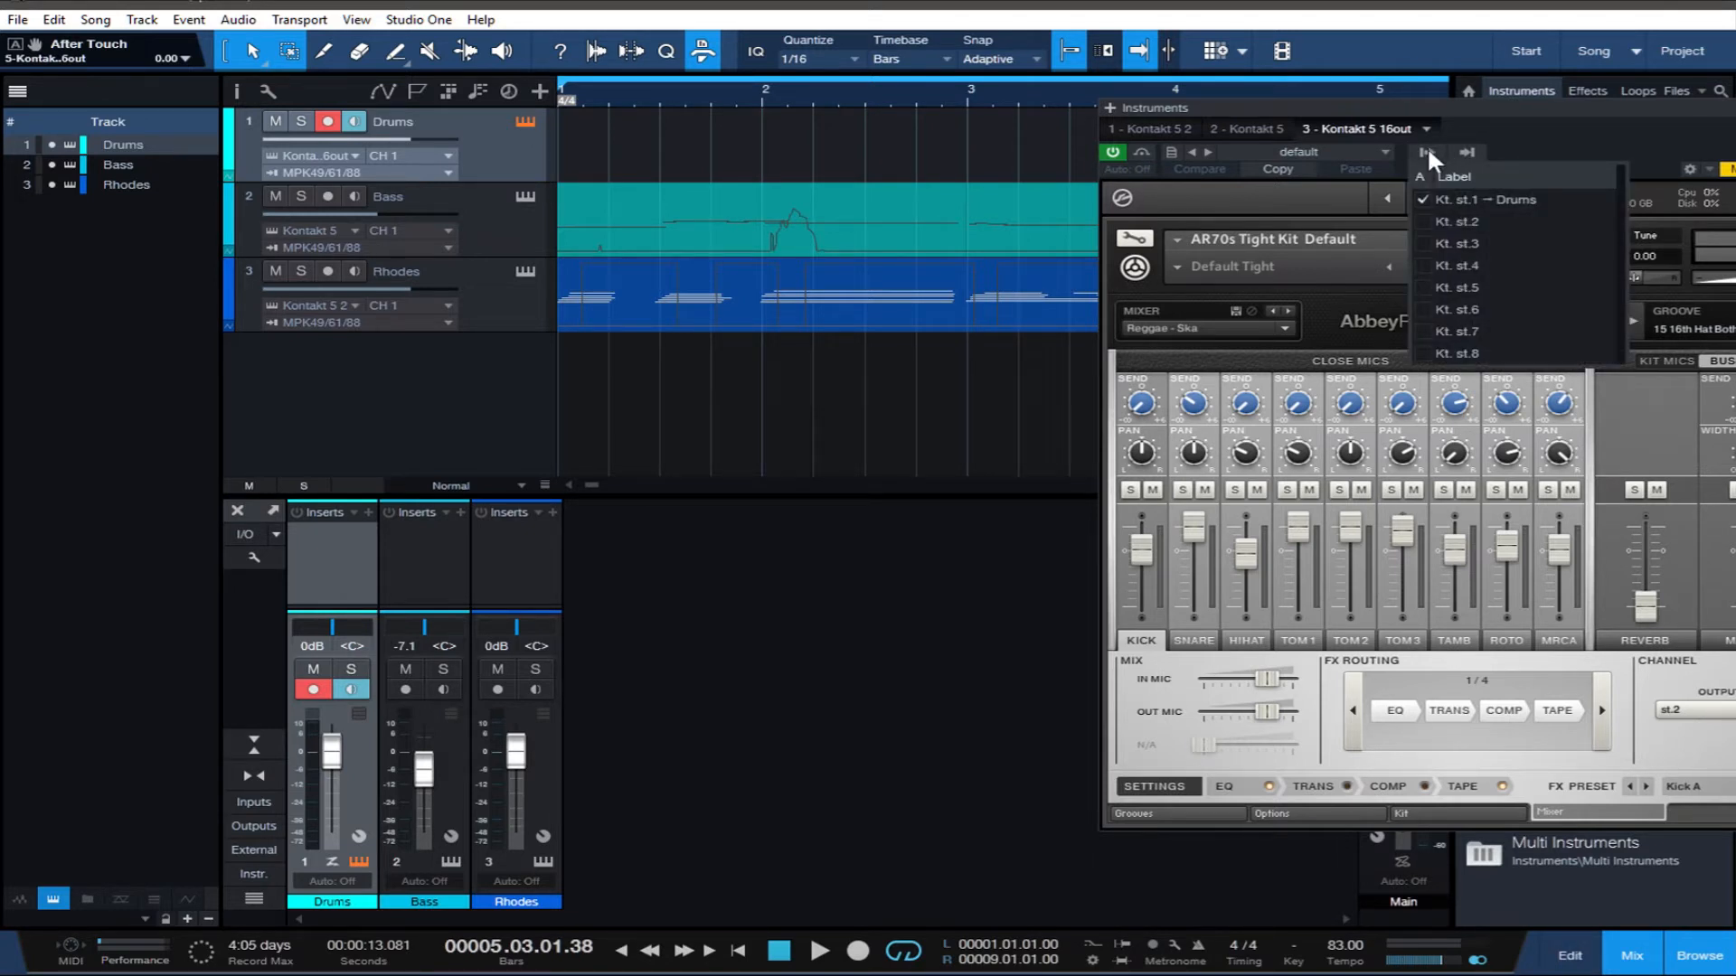
click(1423, 221)
click(1425, 241)
click(1418, 266)
click(1422, 288)
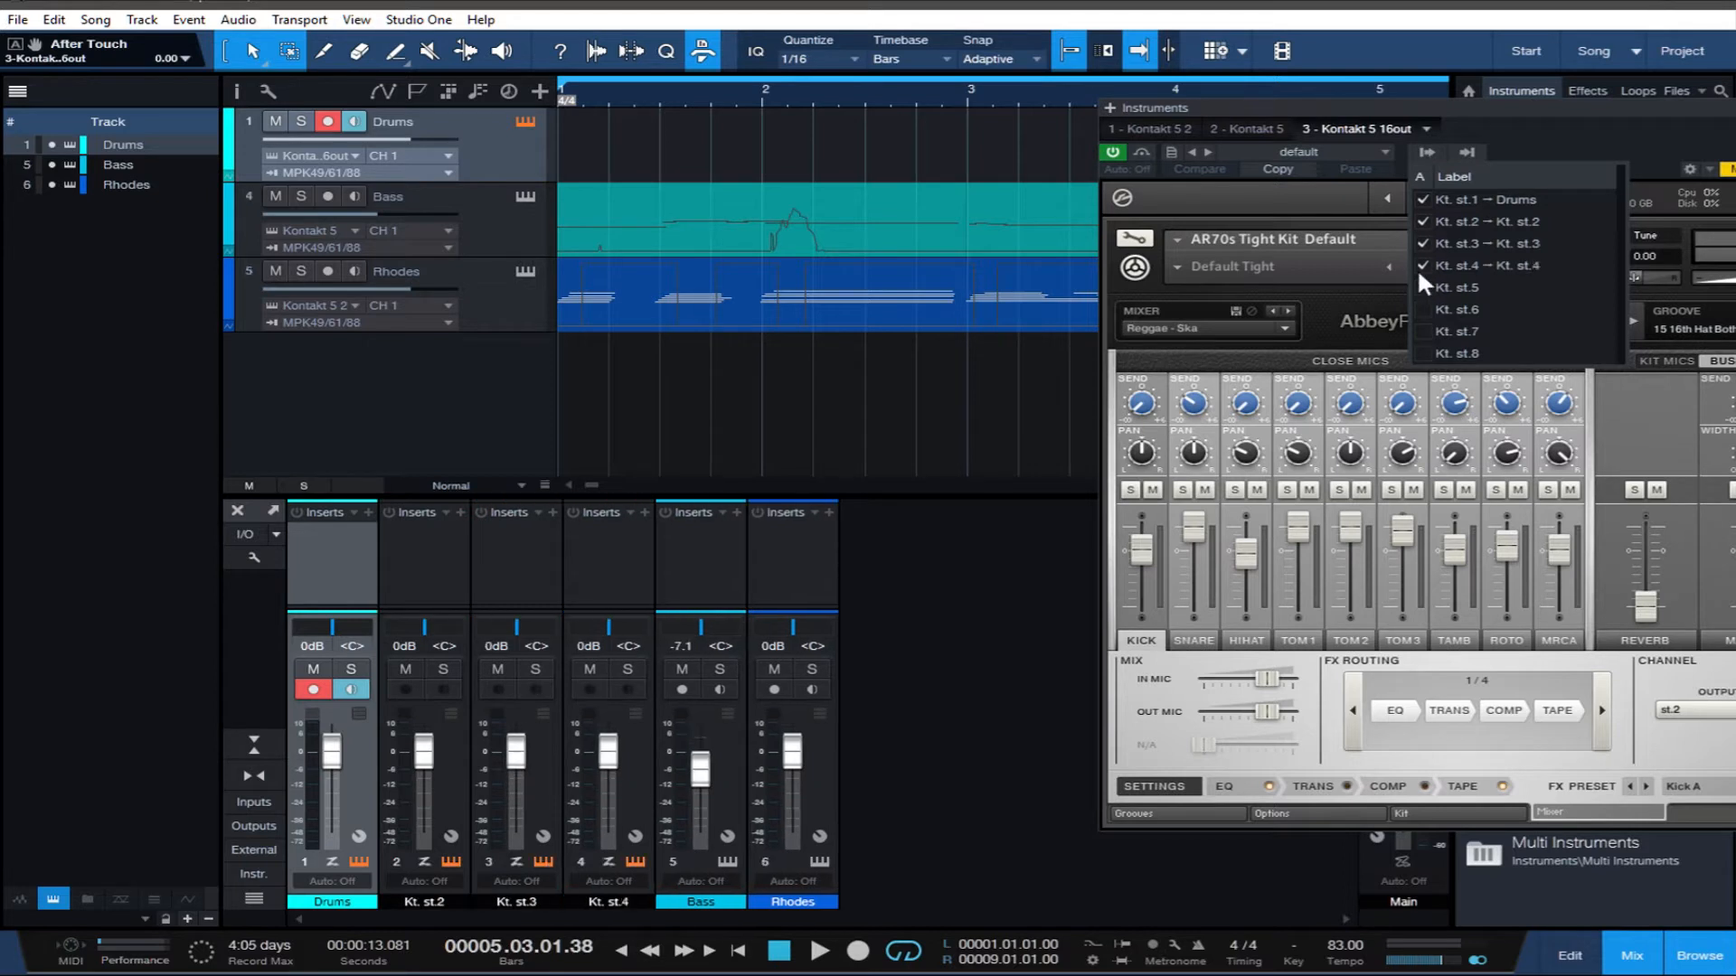
click(1423, 308)
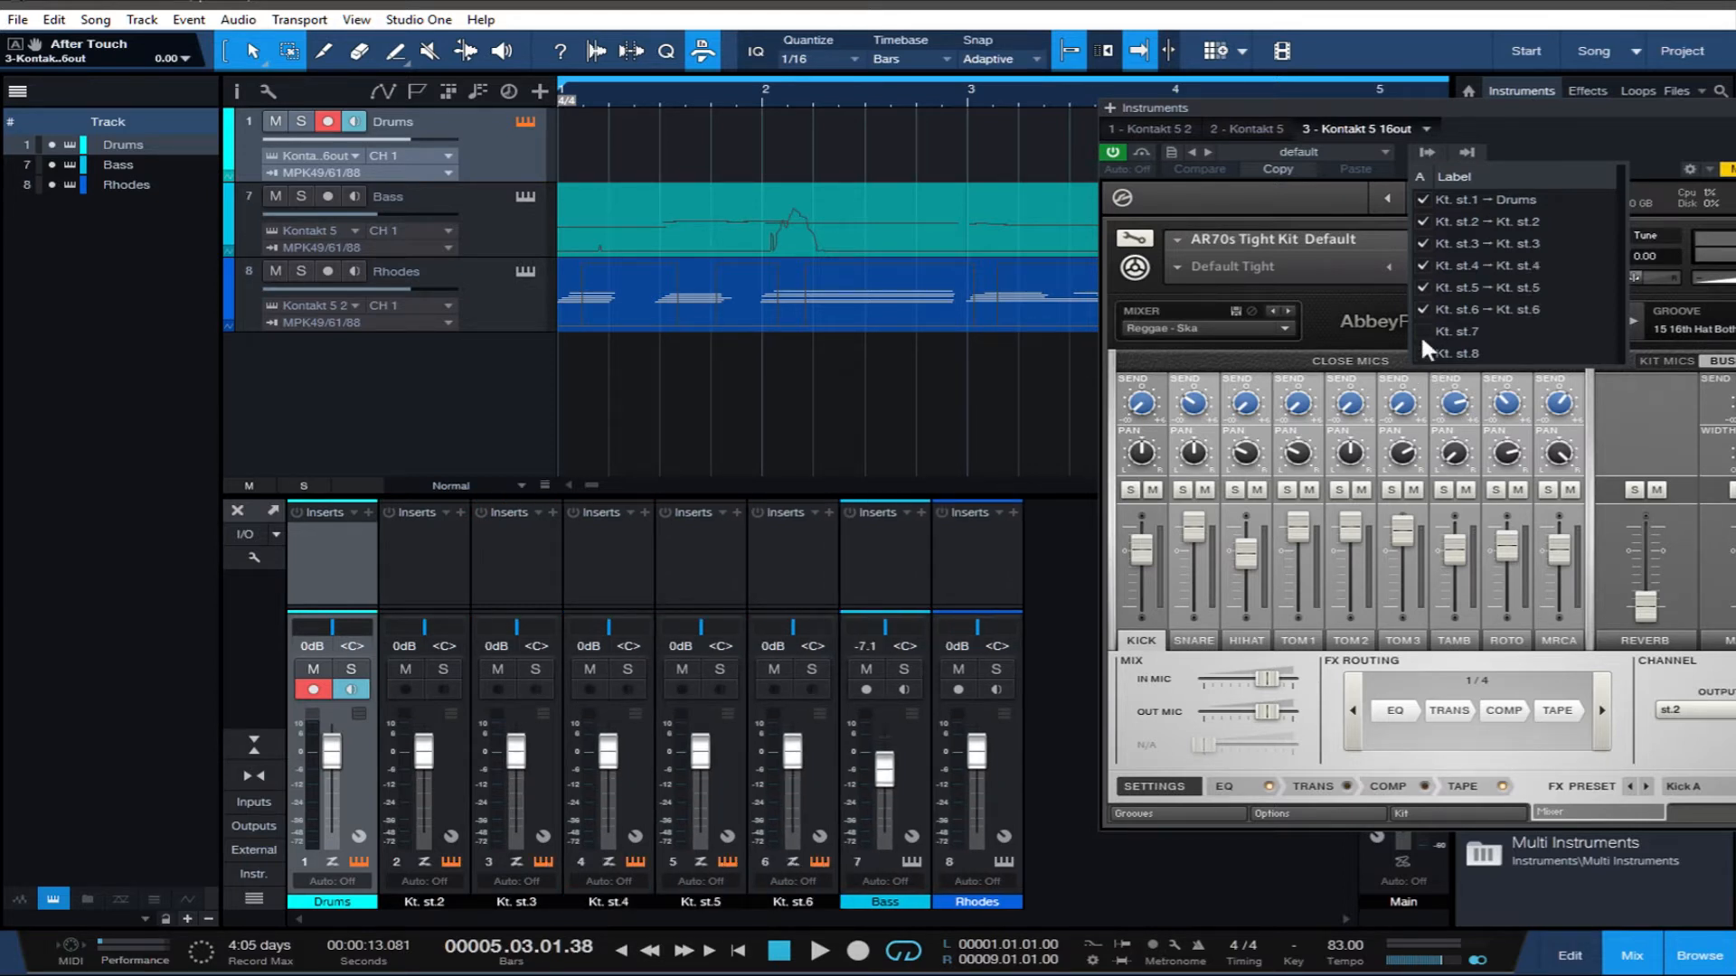
click(1421, 331)
click(1421, 353)
click(1610, 121)
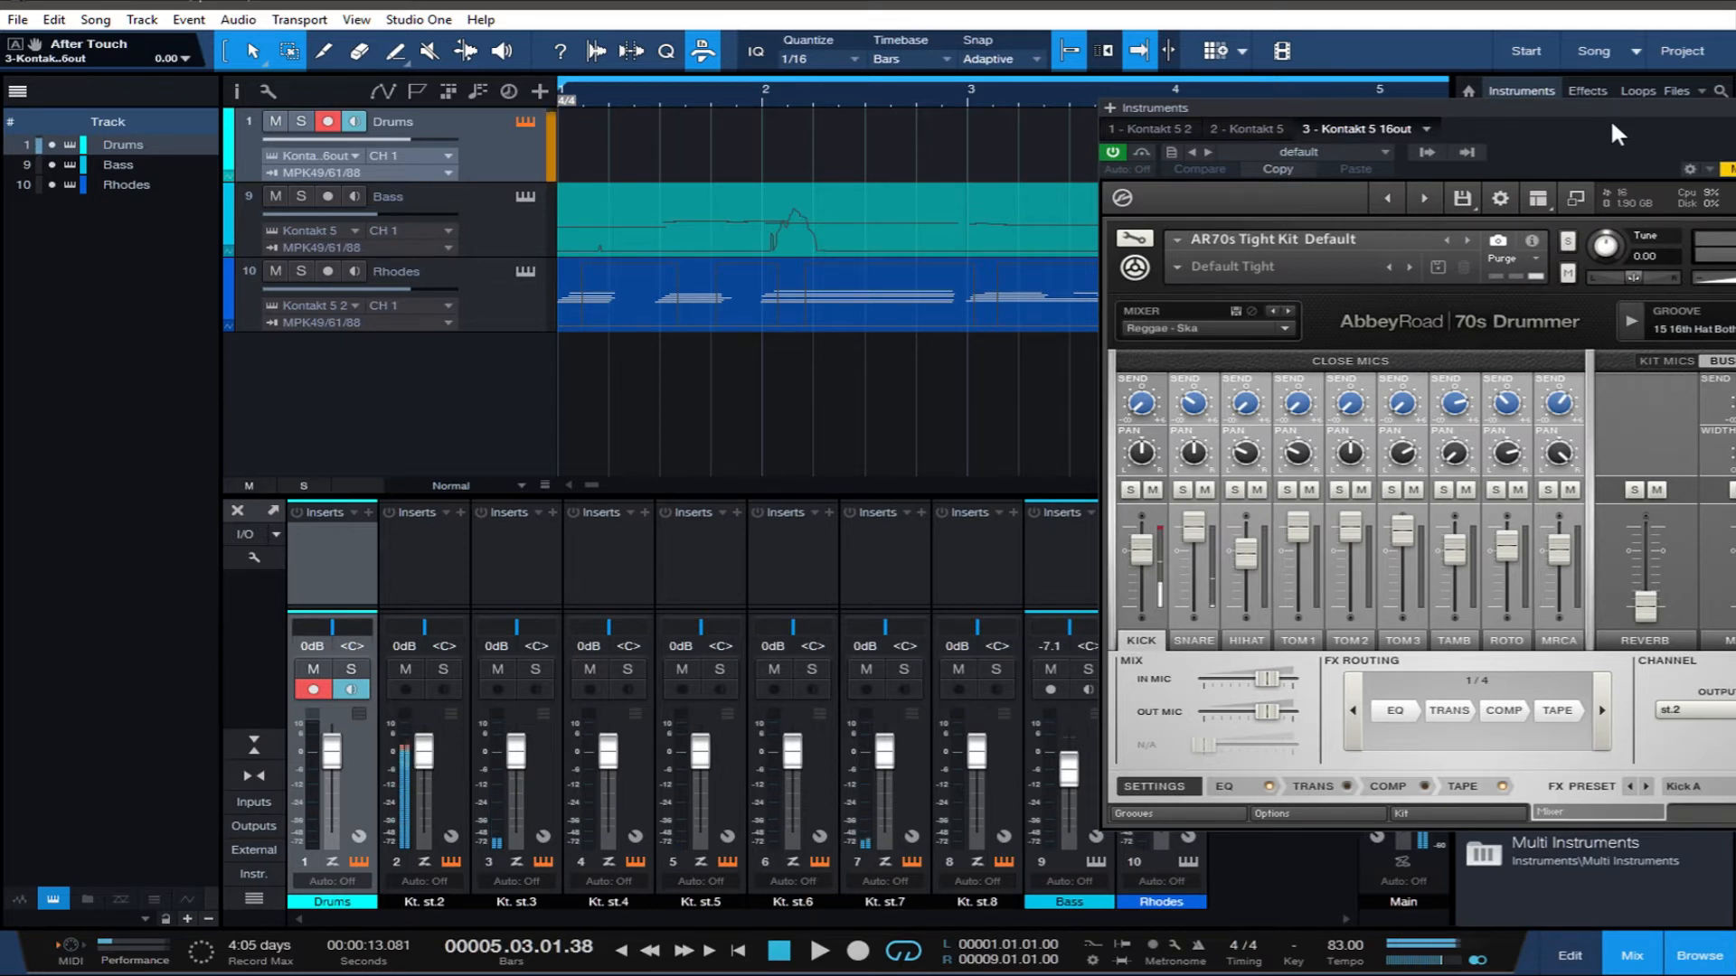
Close the Drums track's Kontakt instrument window and remove the Drums track from the arrangement
drag(1700, 106, 1159, 170)
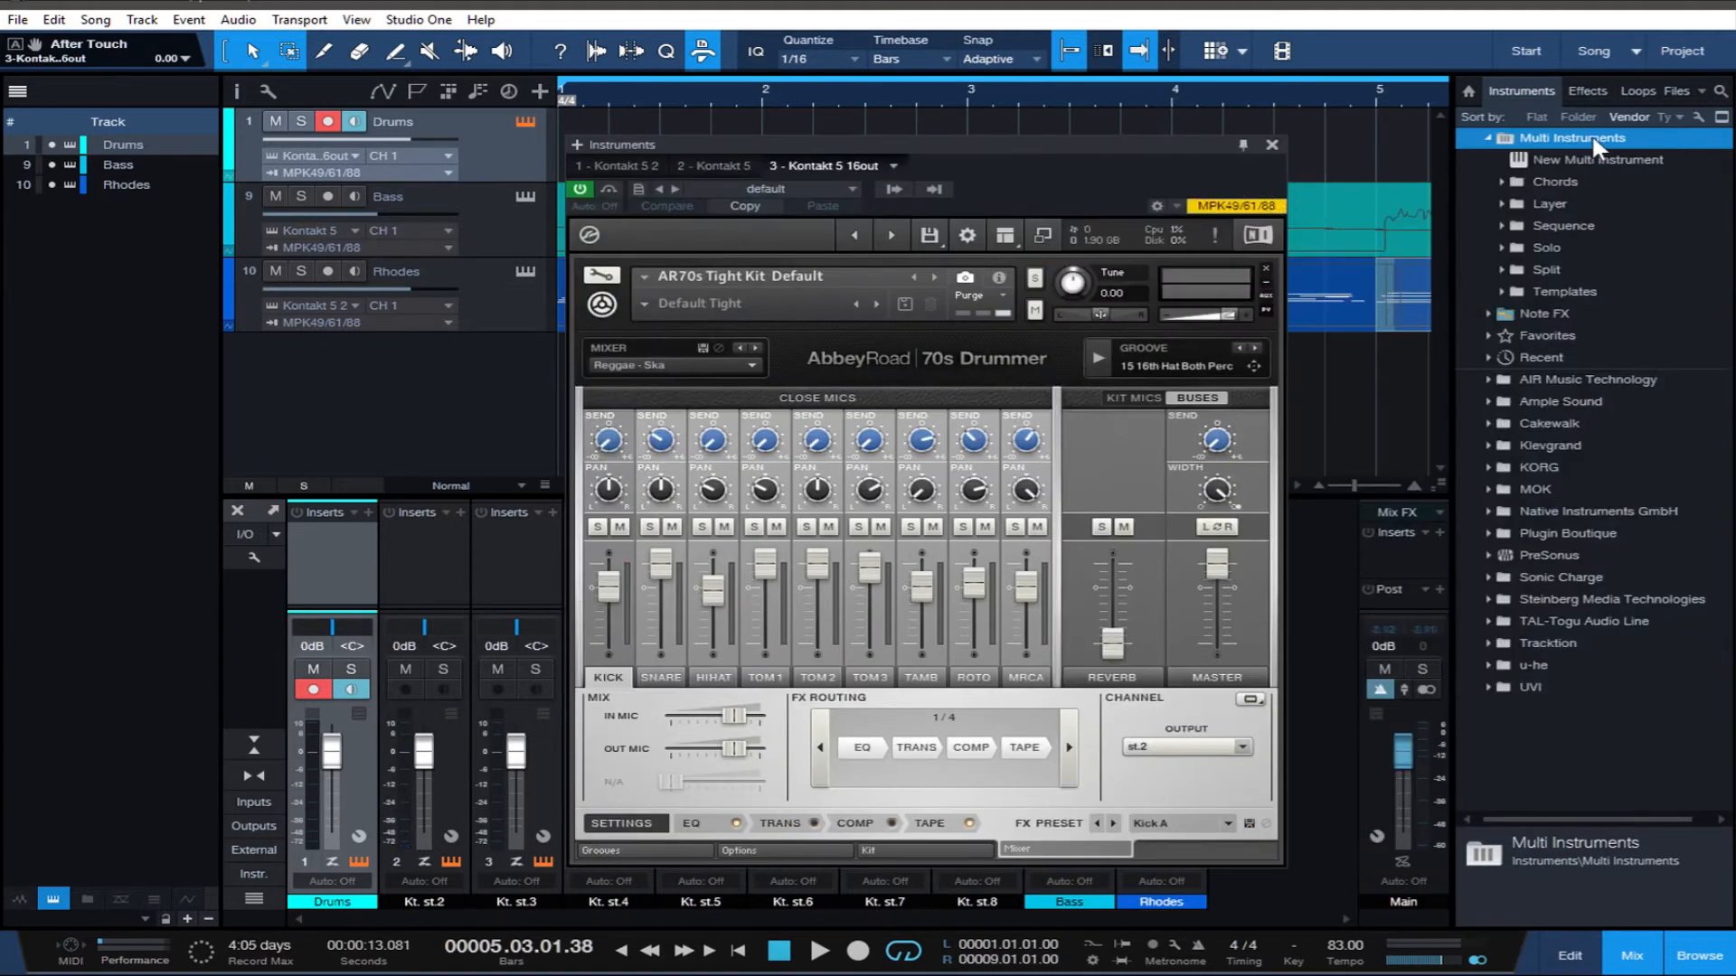
click(1271, 145)
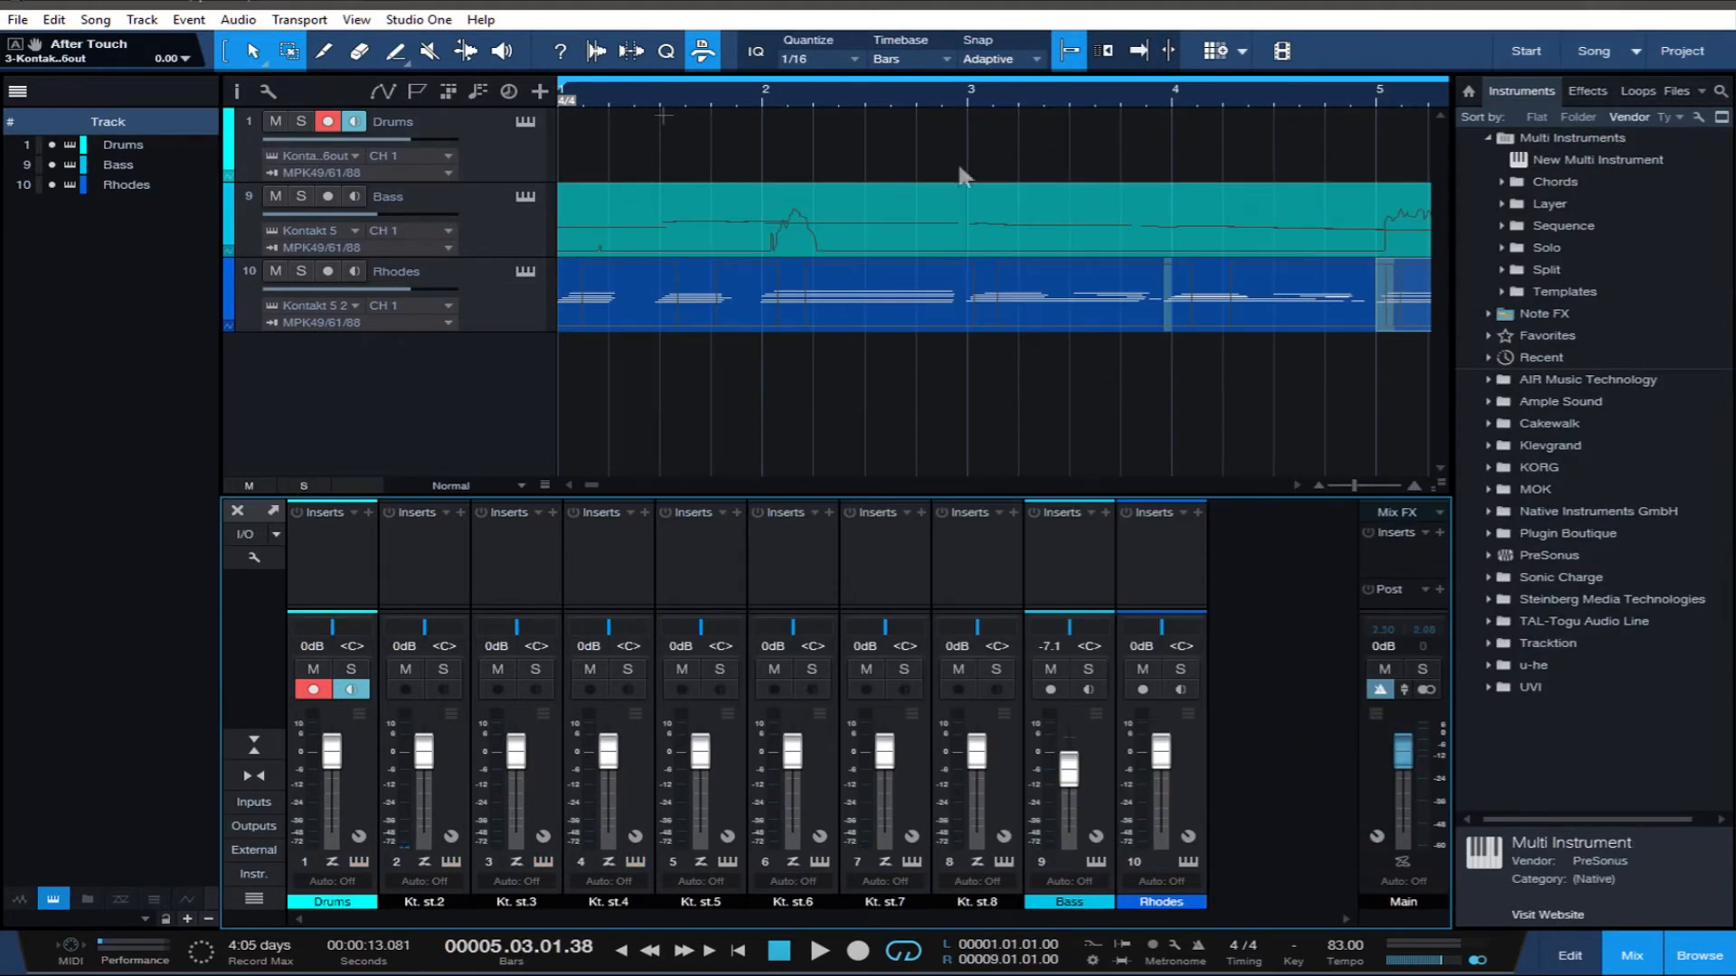
click(496, 154)
right_click(494, 156)
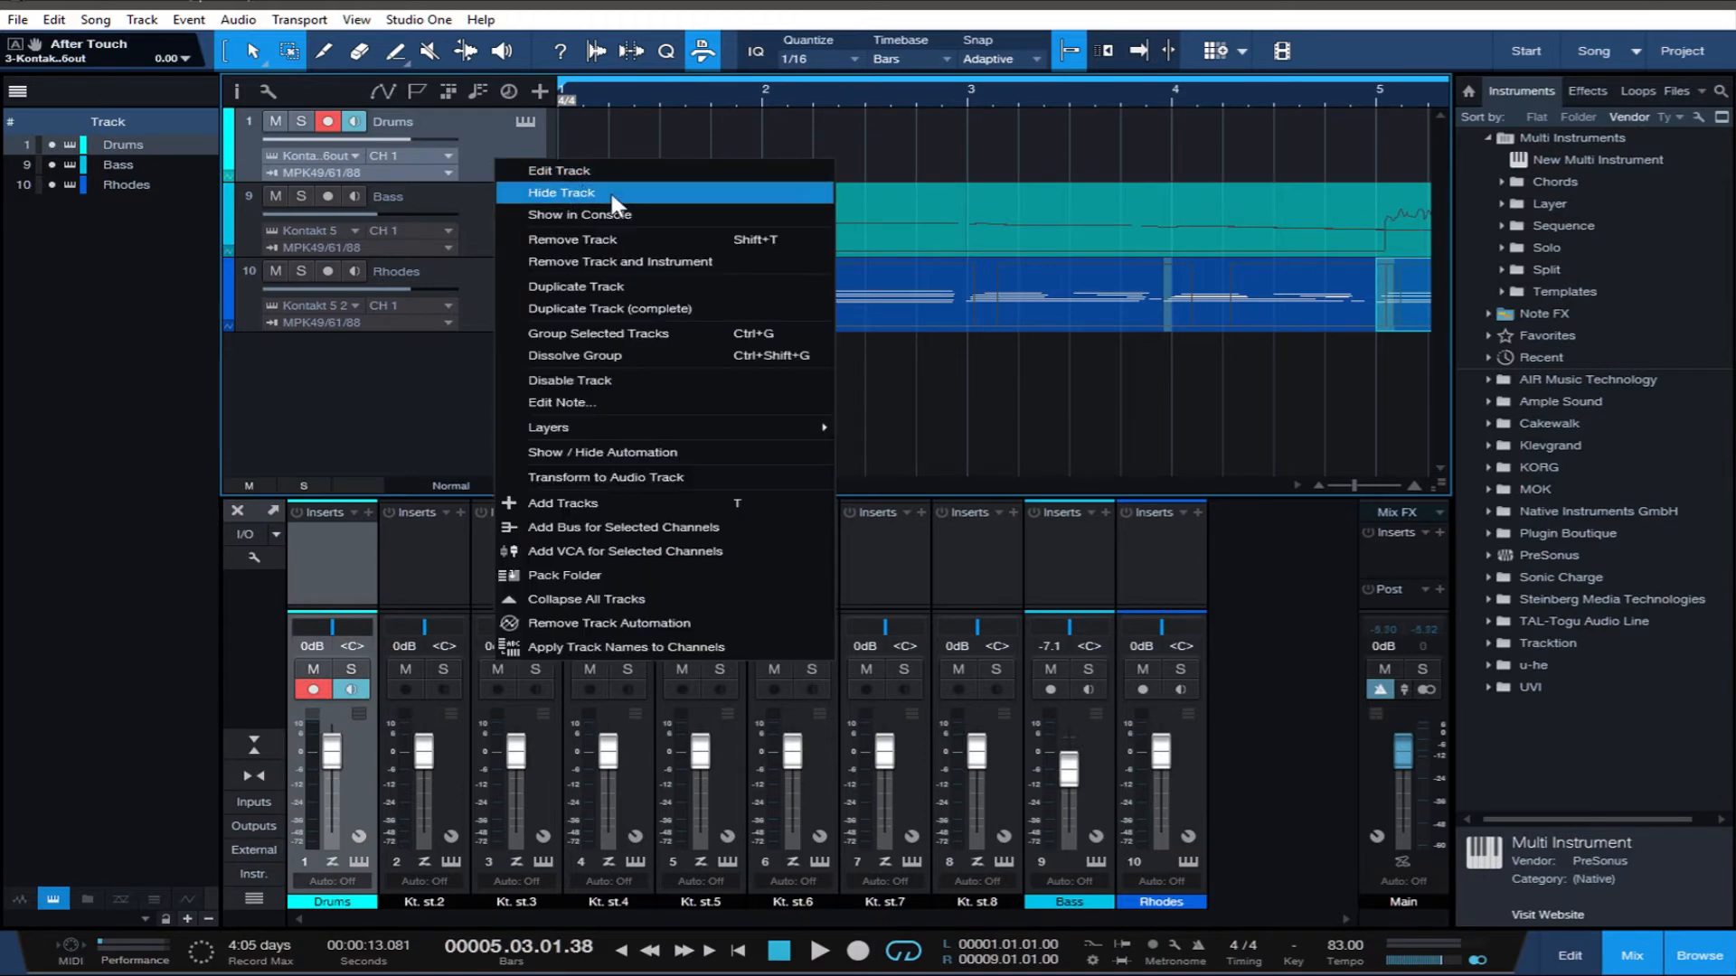
click(599, 240)
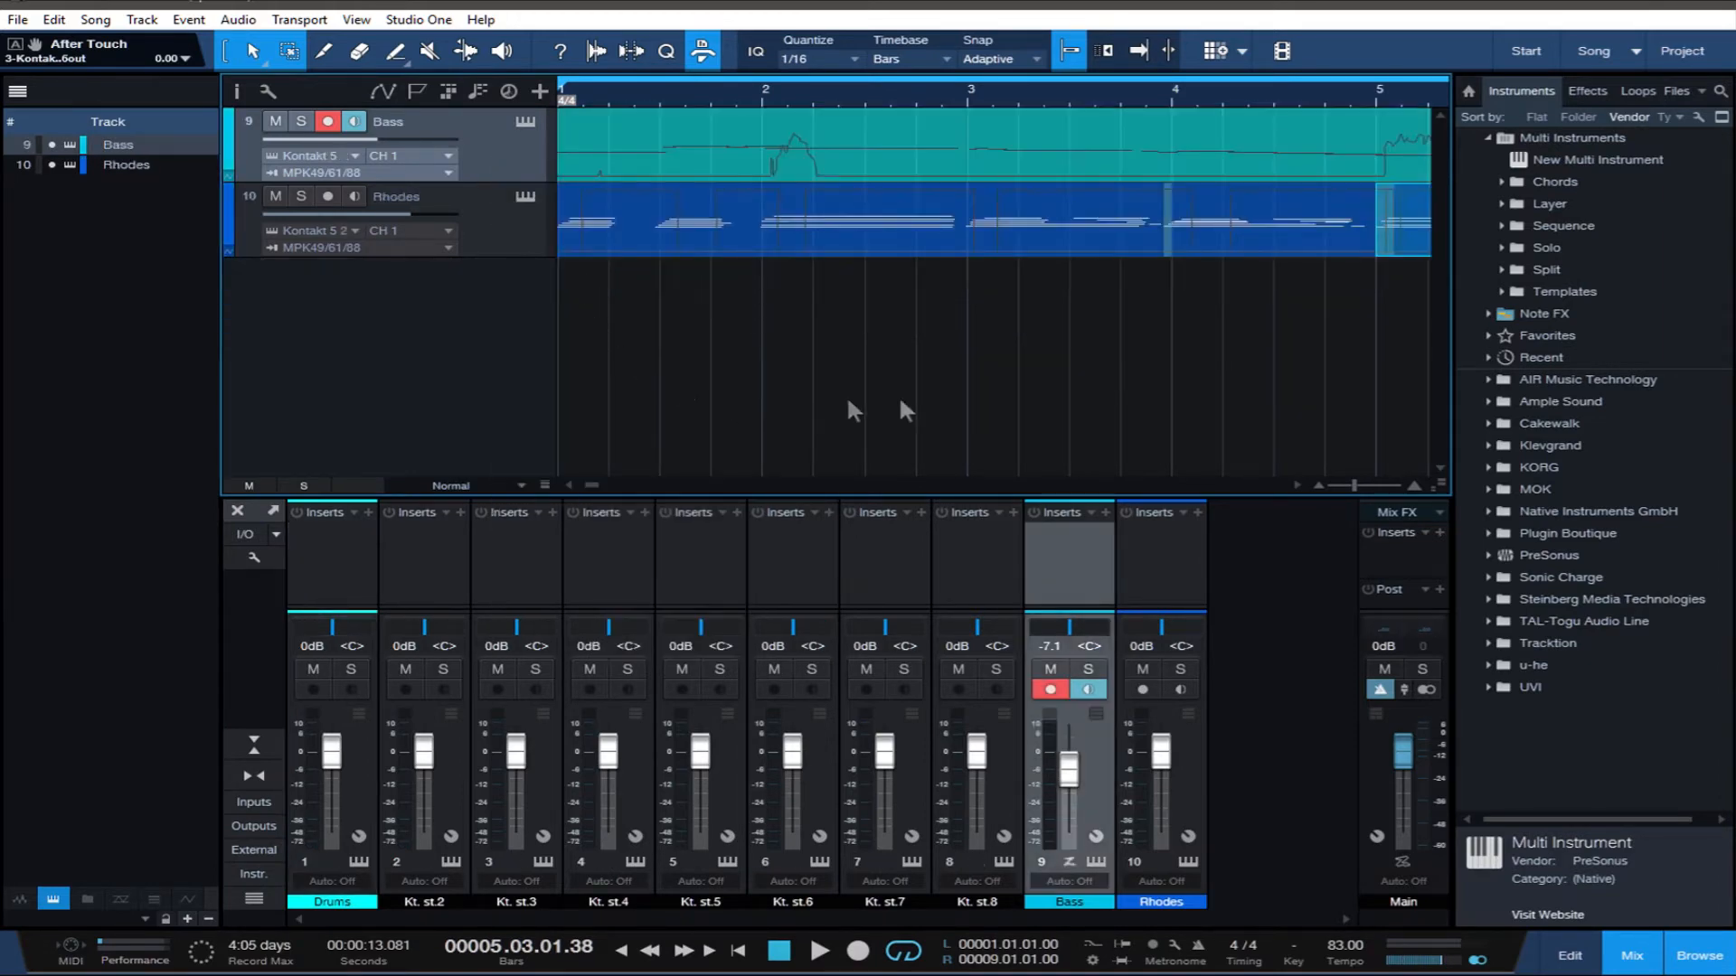
Add a New Multi Instrument track above Bass, load Kontakt 5 16out into it and open that Kontakt instrument
drag(1566, 161, 427, 362)
drag(497, 301, 476, 126)
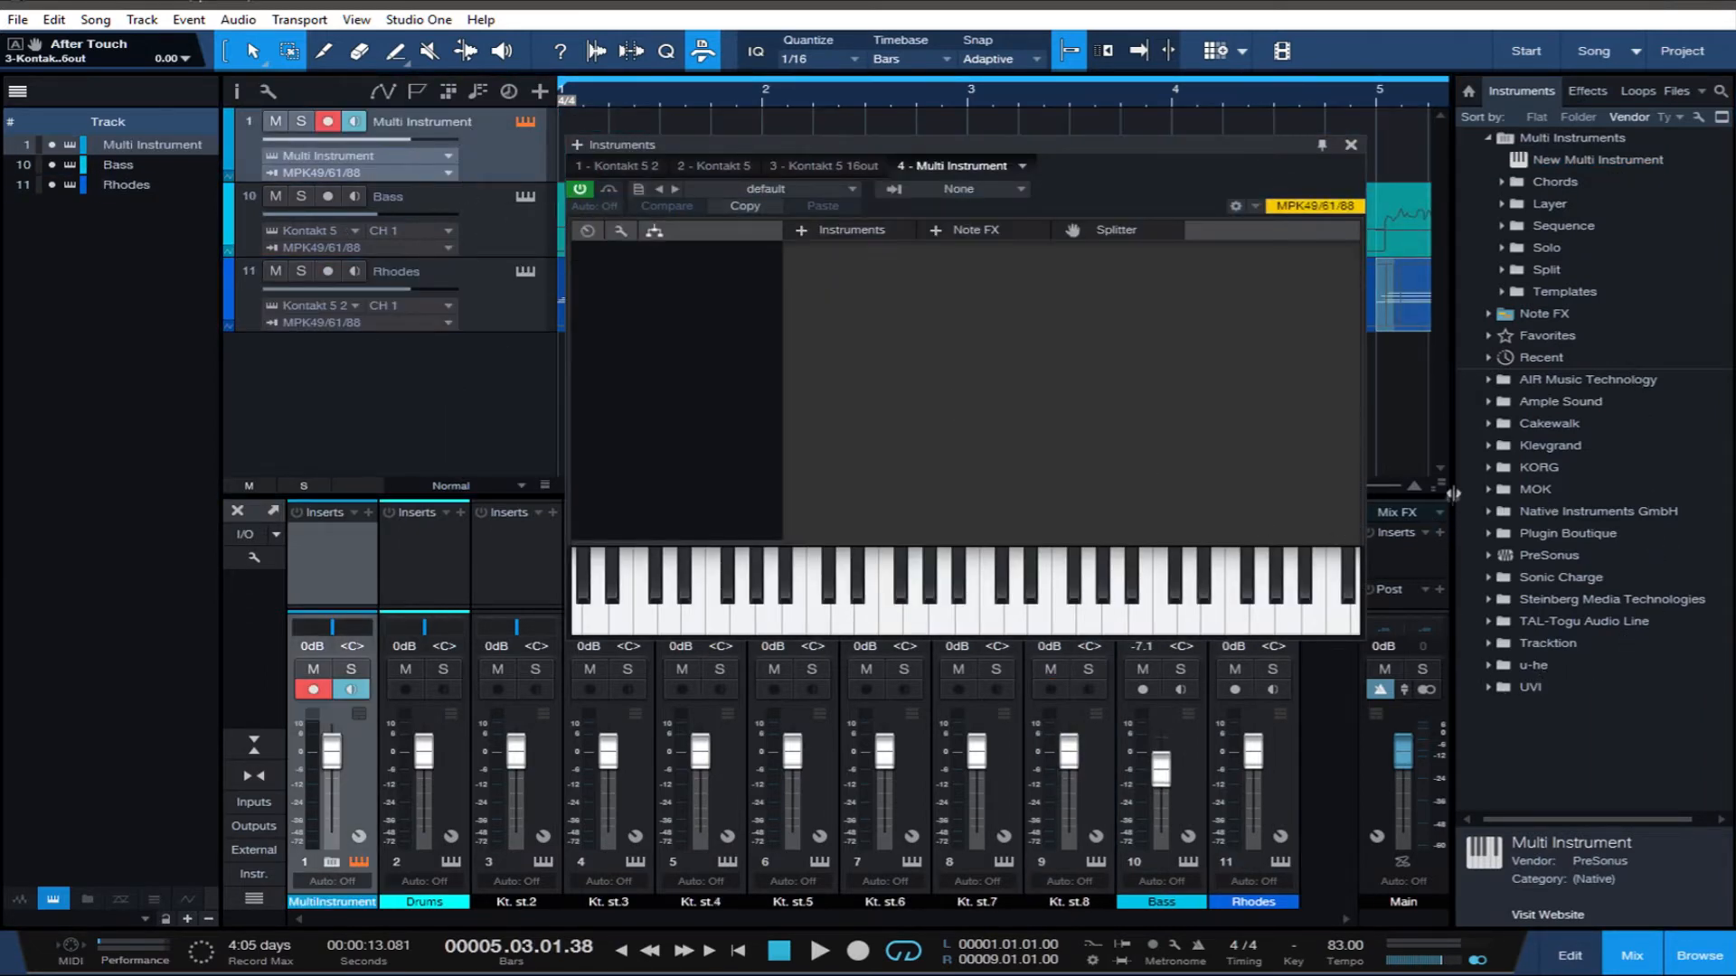
click(1488, 337)
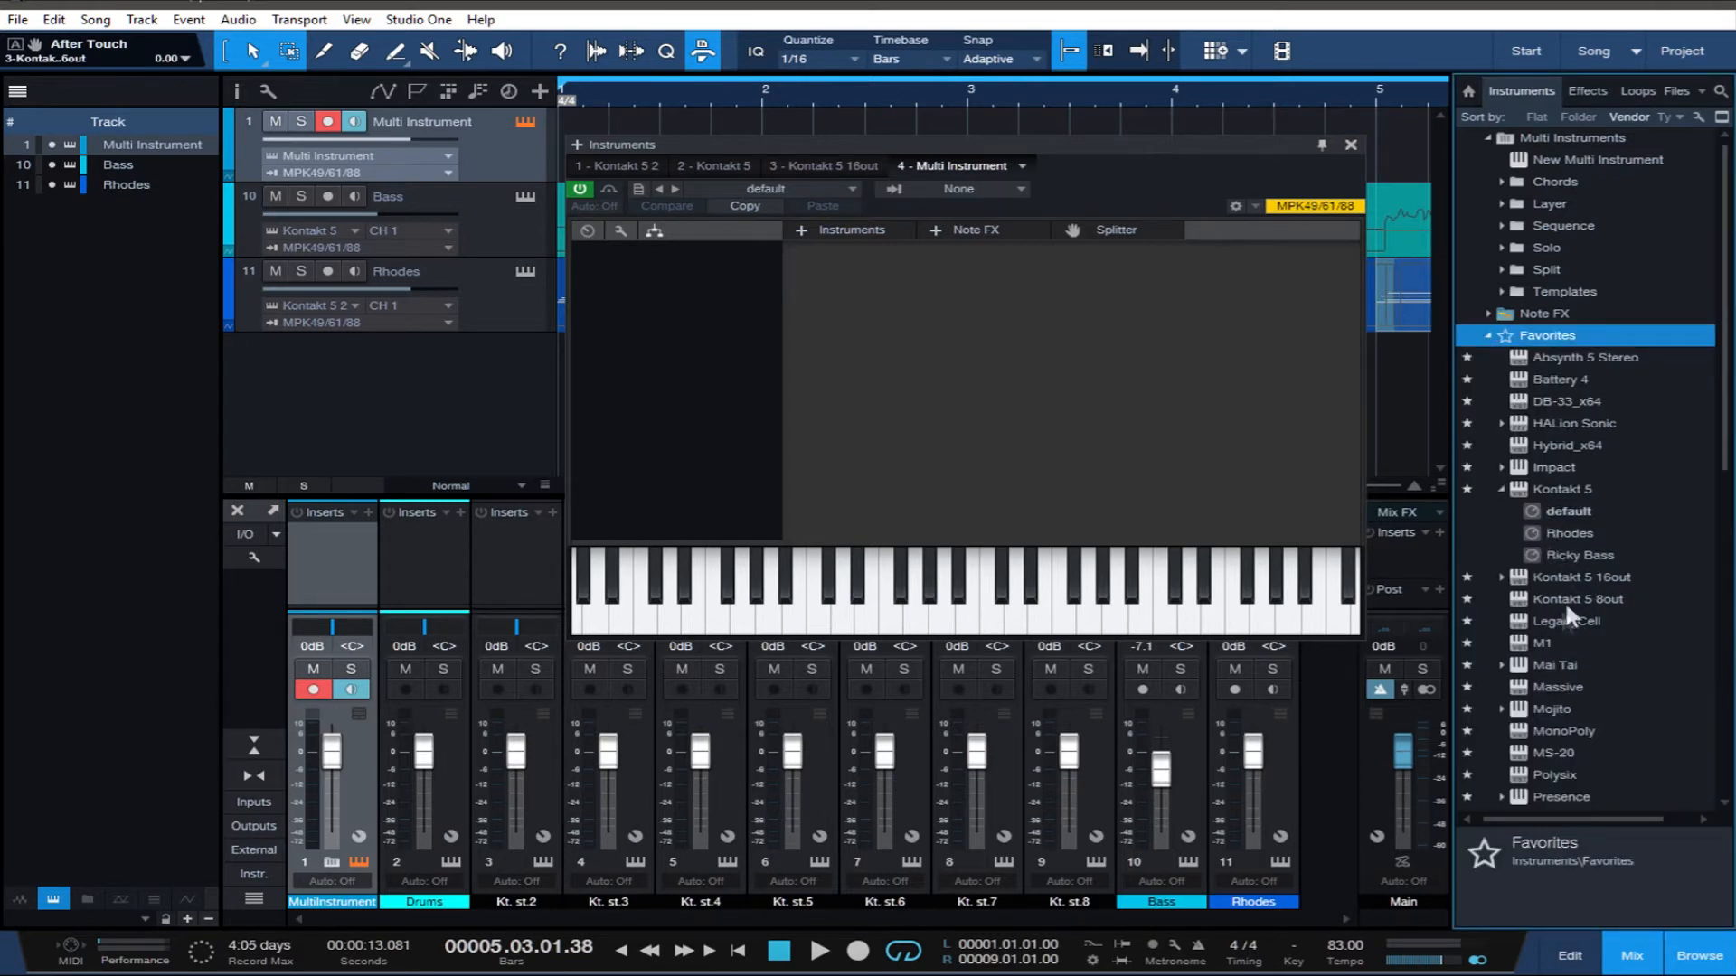
drag(1569, 571, 957, 350)
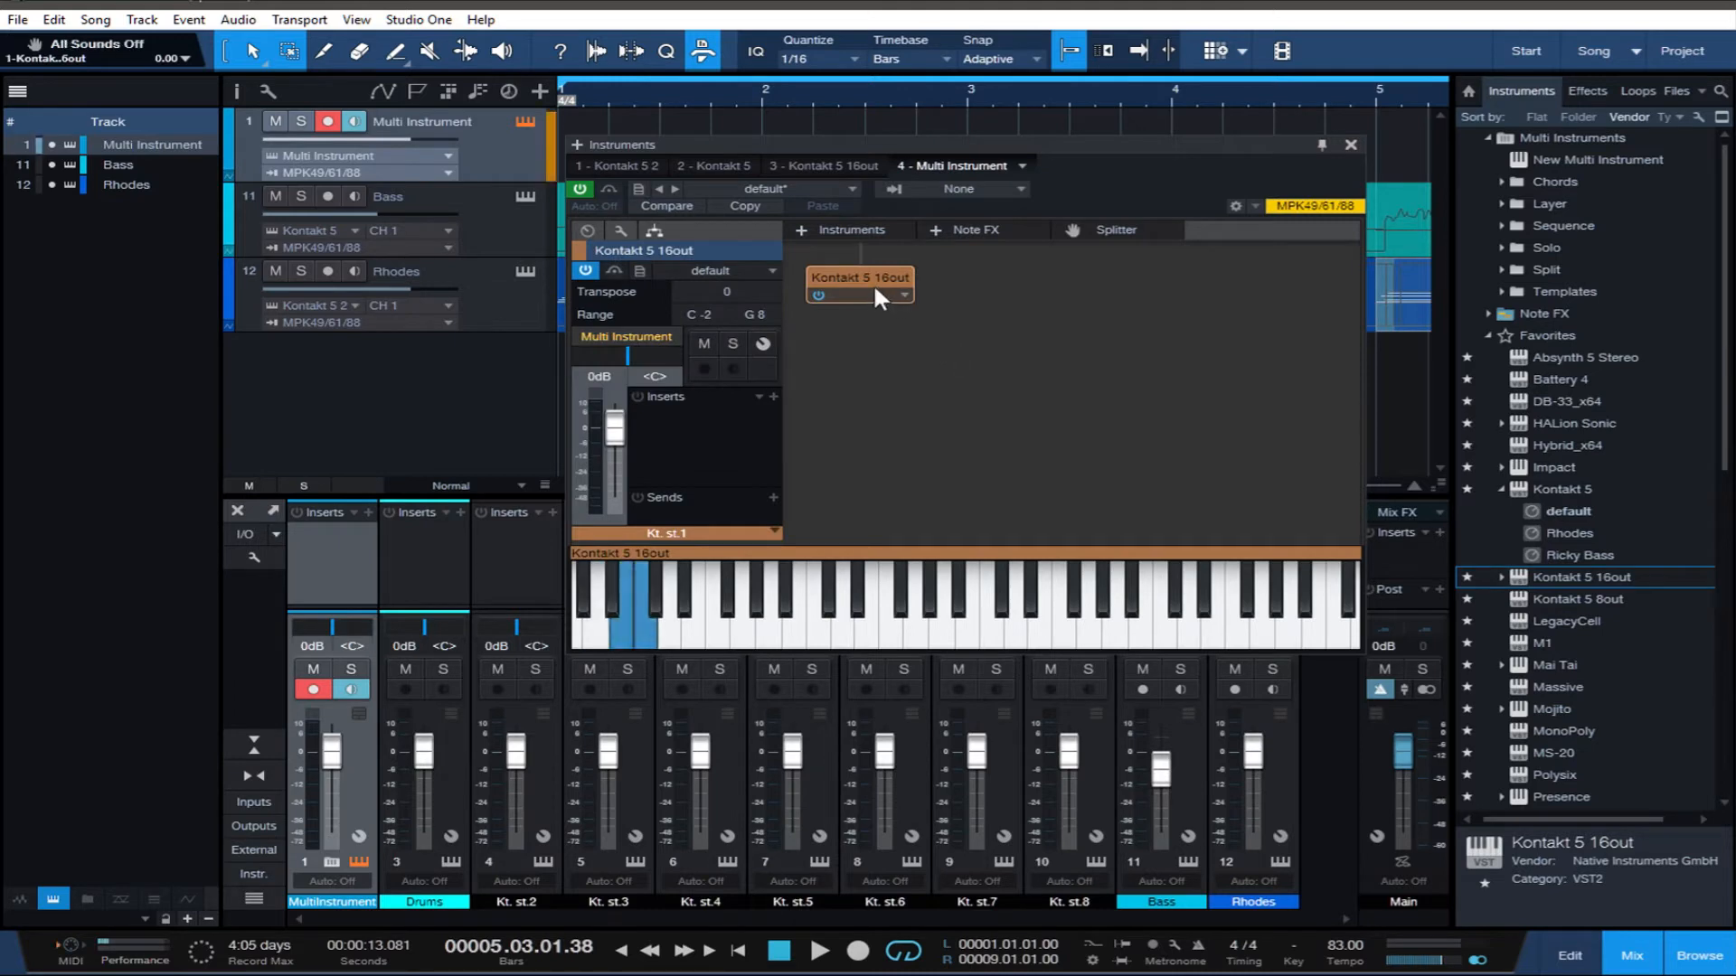
double_click(866, 281)
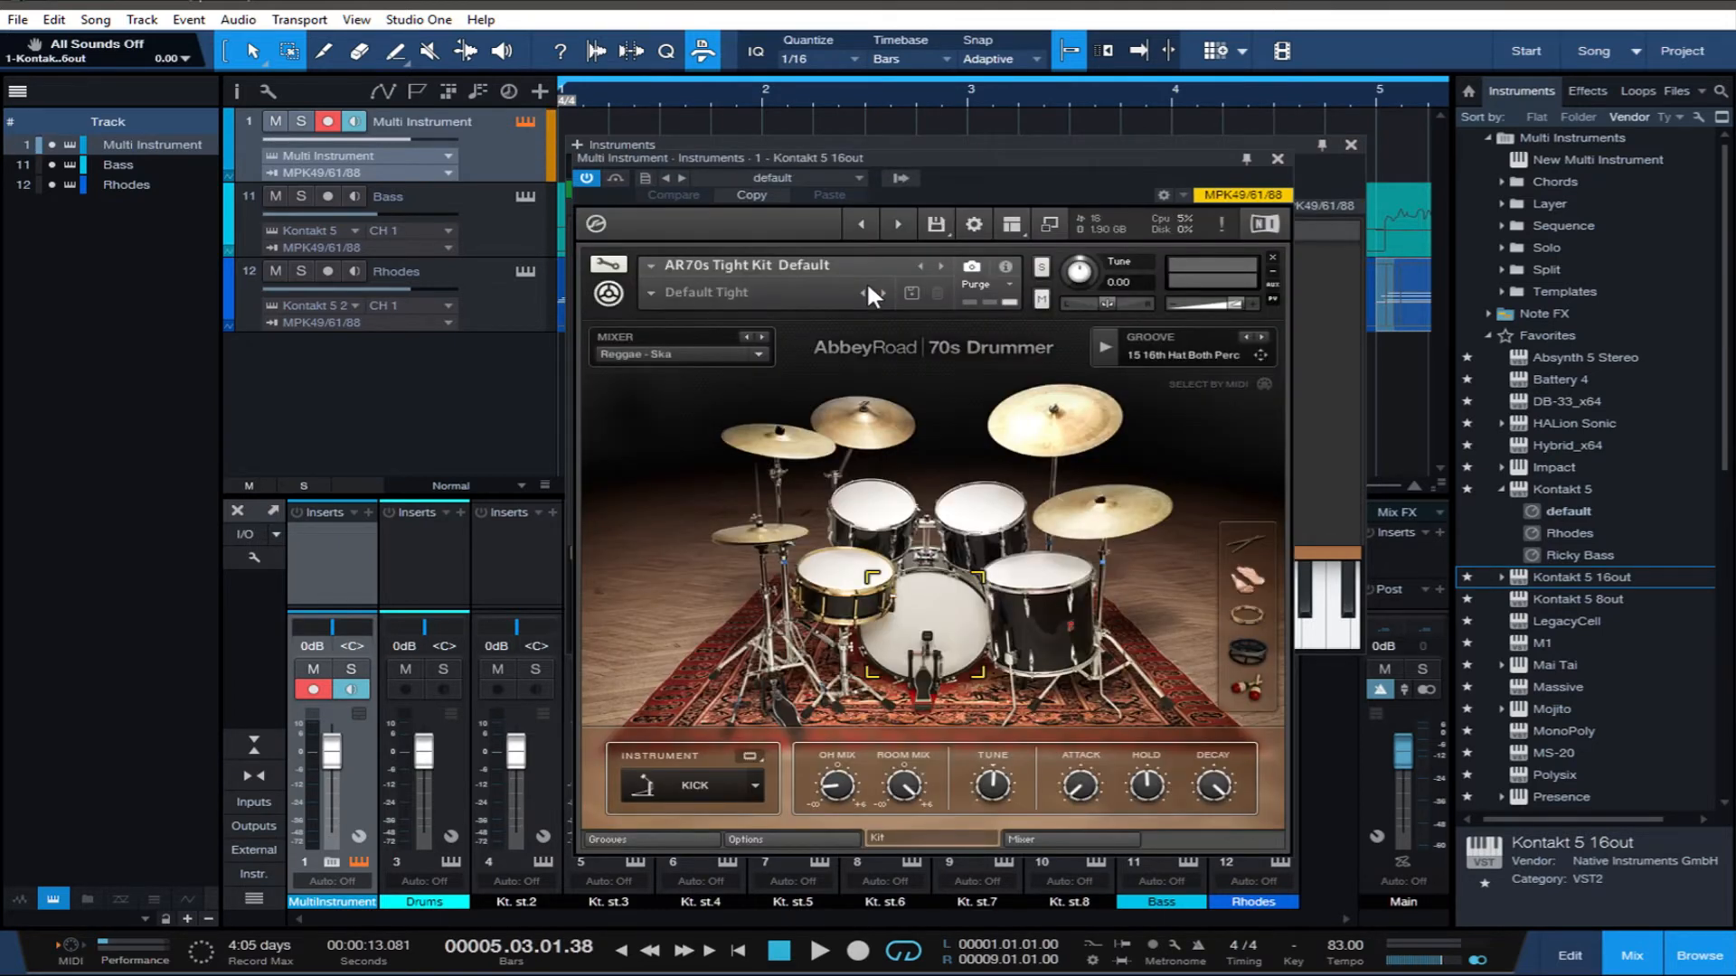
Activate the Kontakt 5 16out outputs through Kt. st.8 and expand them beside the MultiInstrument channel in the console
click(899, 178)
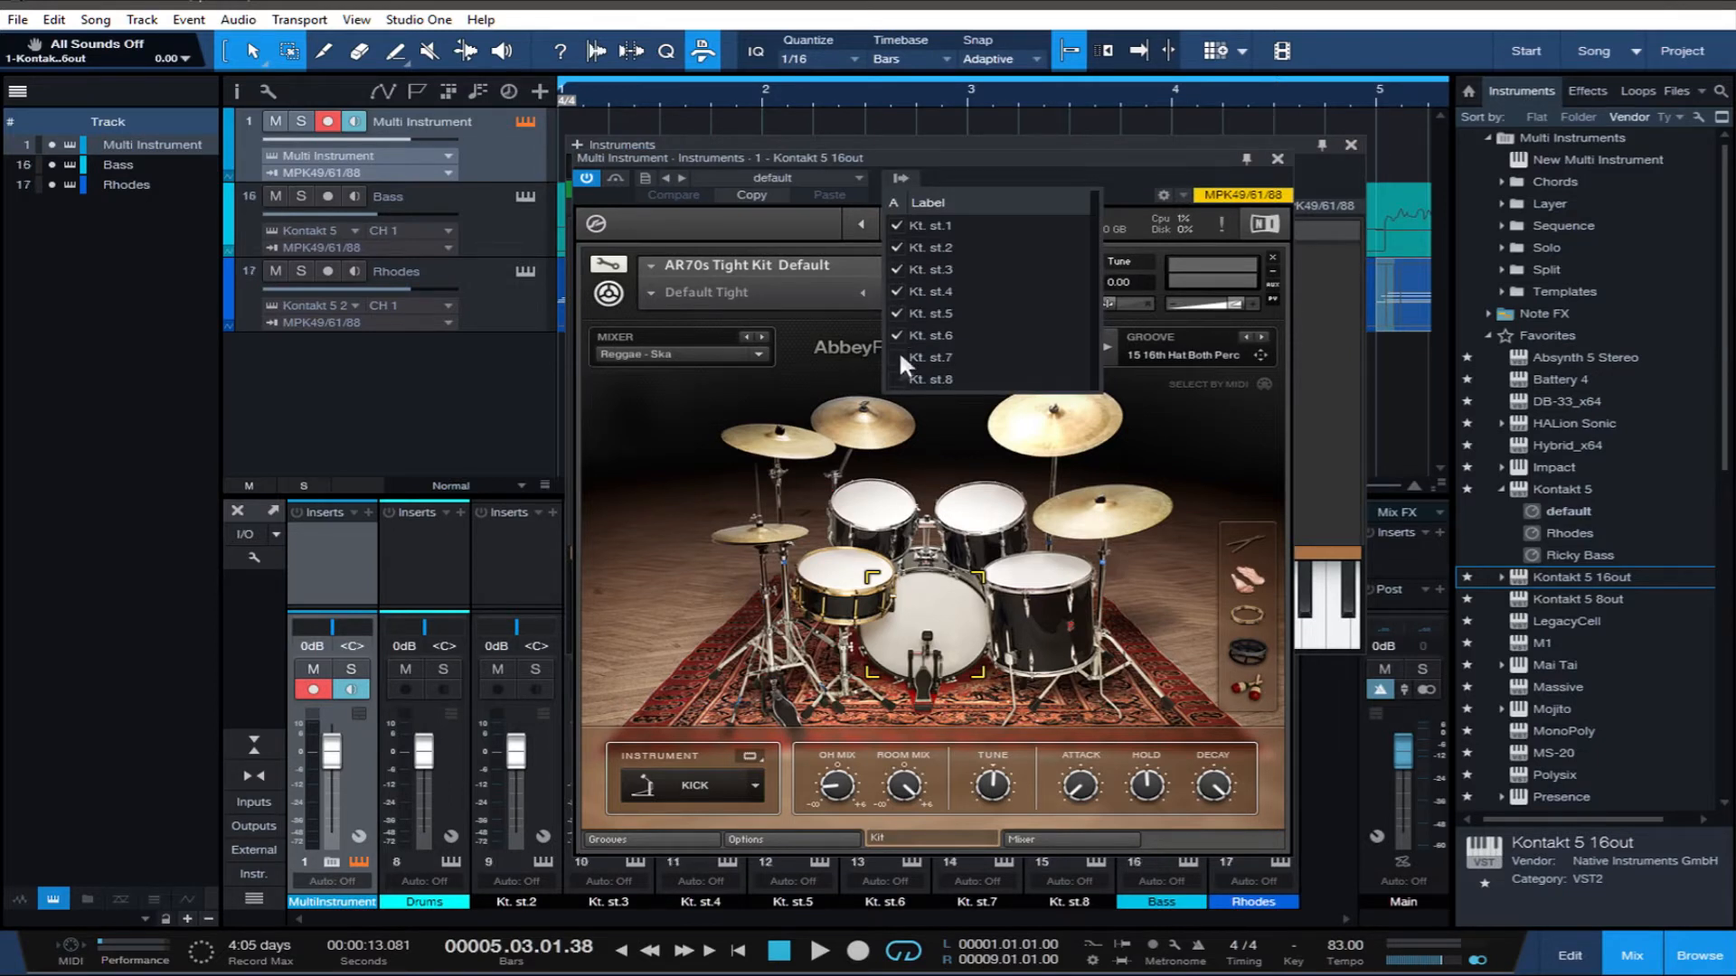
click(1091, 179)
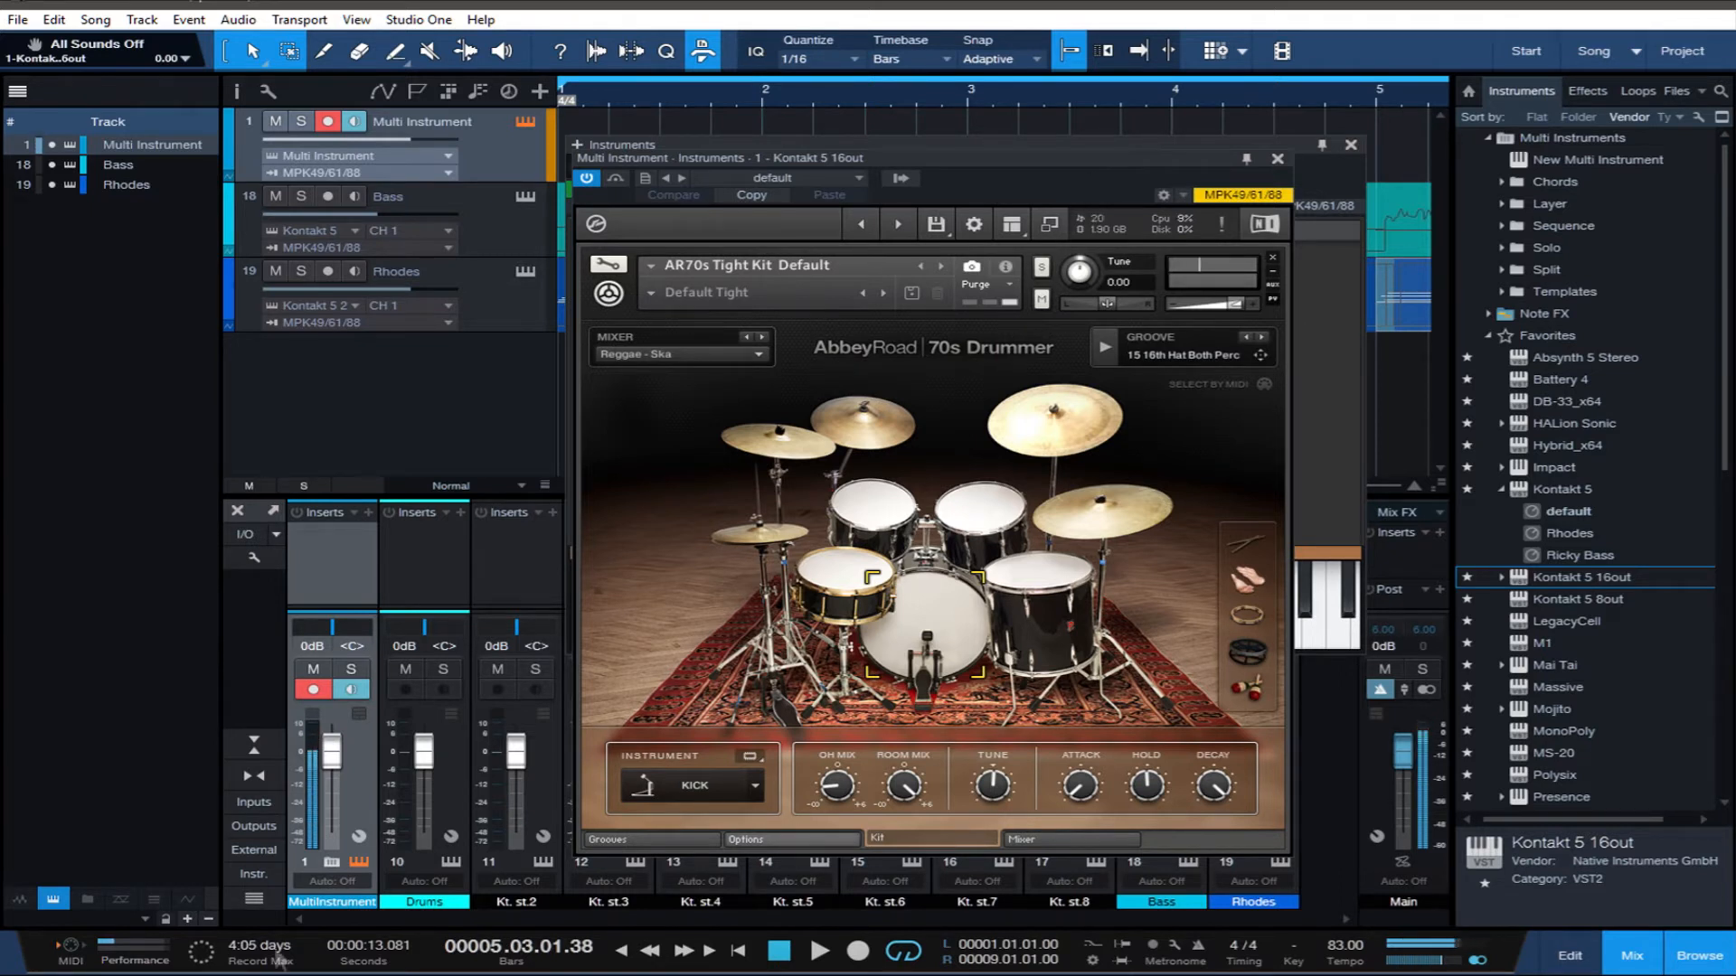
click(331, 864)
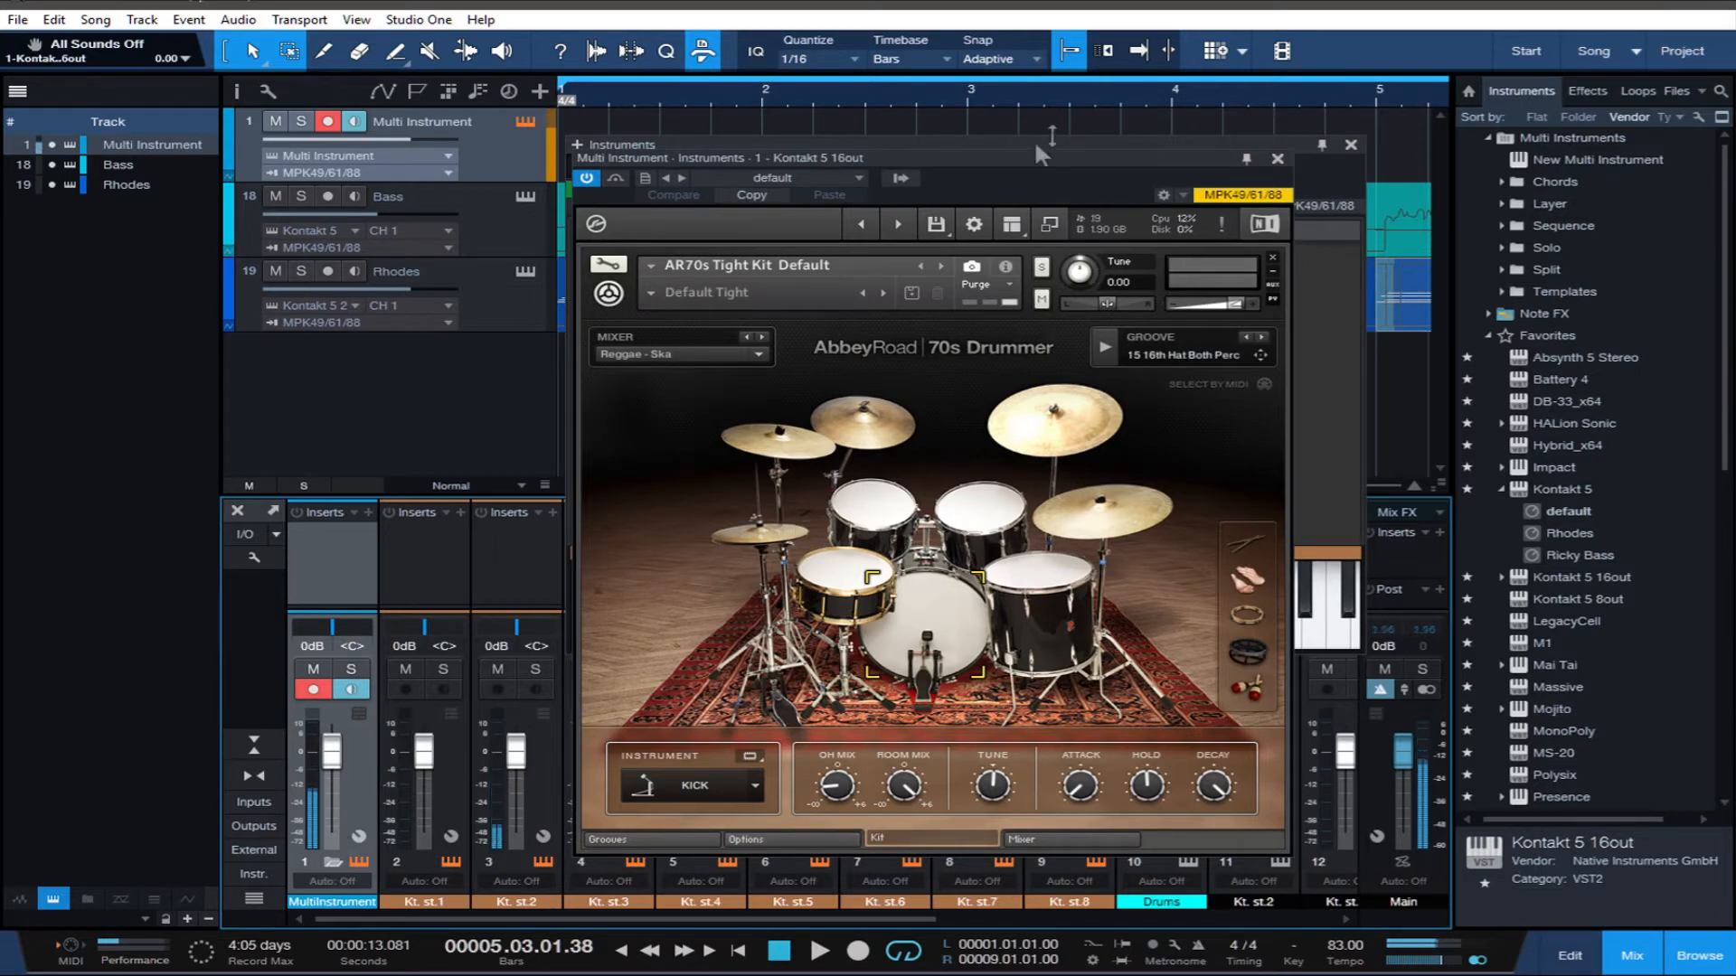
drag(1016, 184, 968, 20)
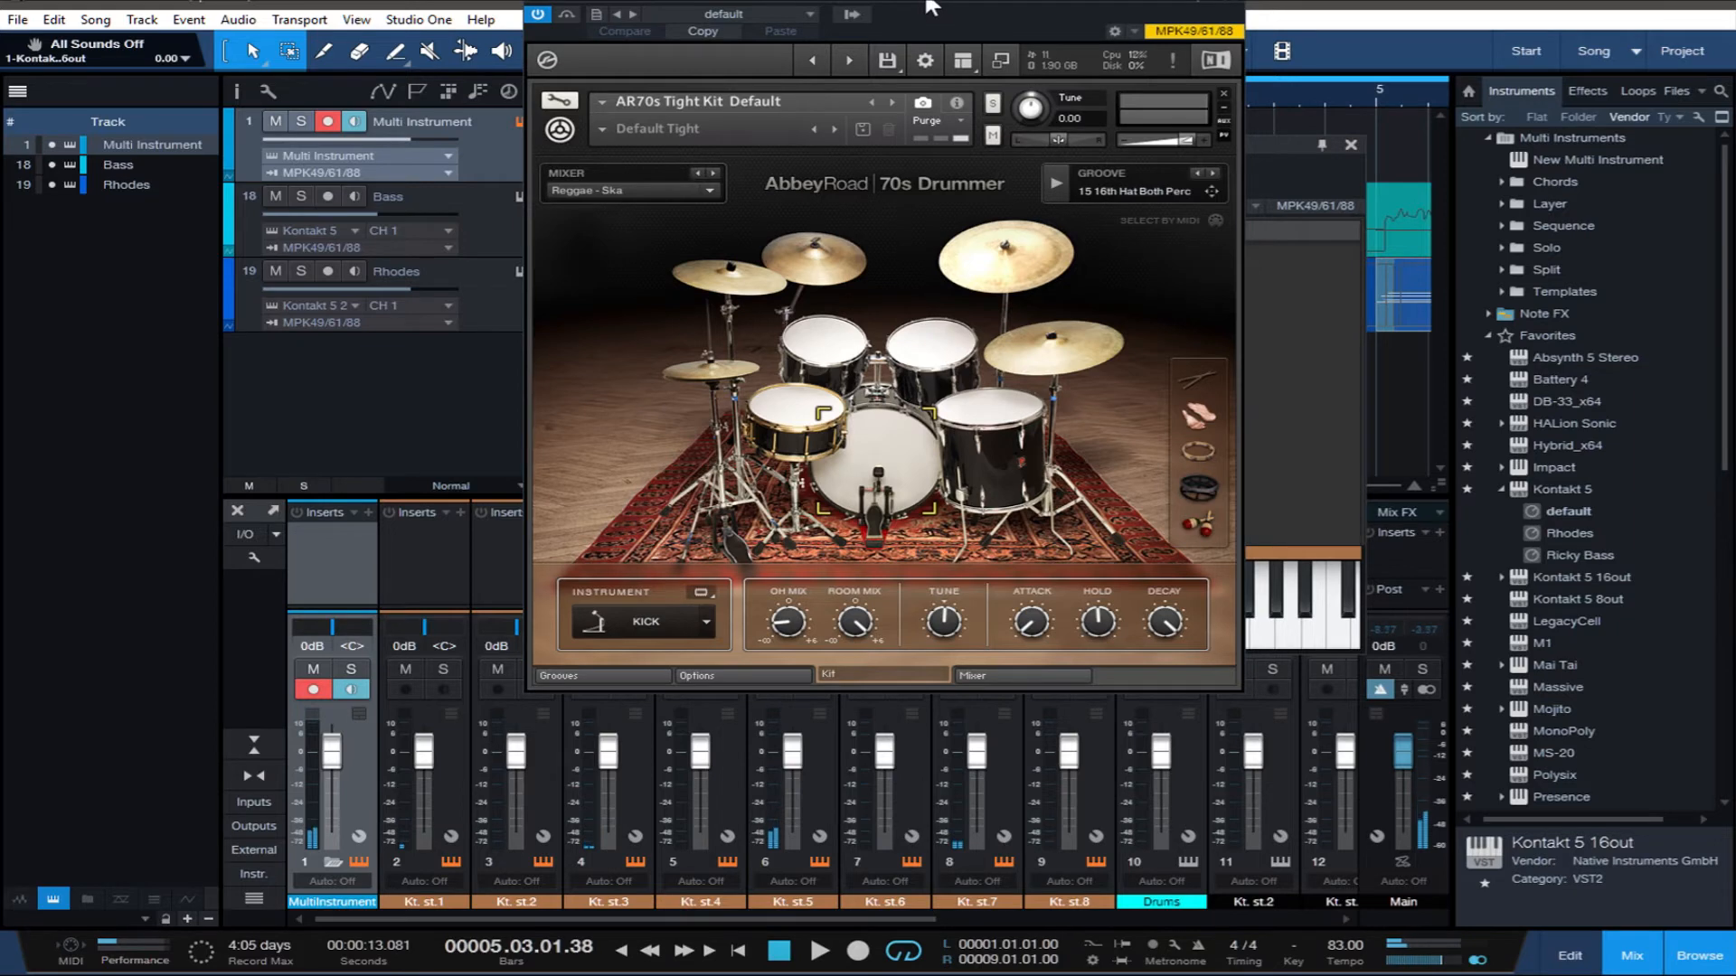
drag(931, 7, 1059, 172)
Store the Multi Instrument as a preset named 70s tight kit in the subfolder Drums
click(1137, 140)
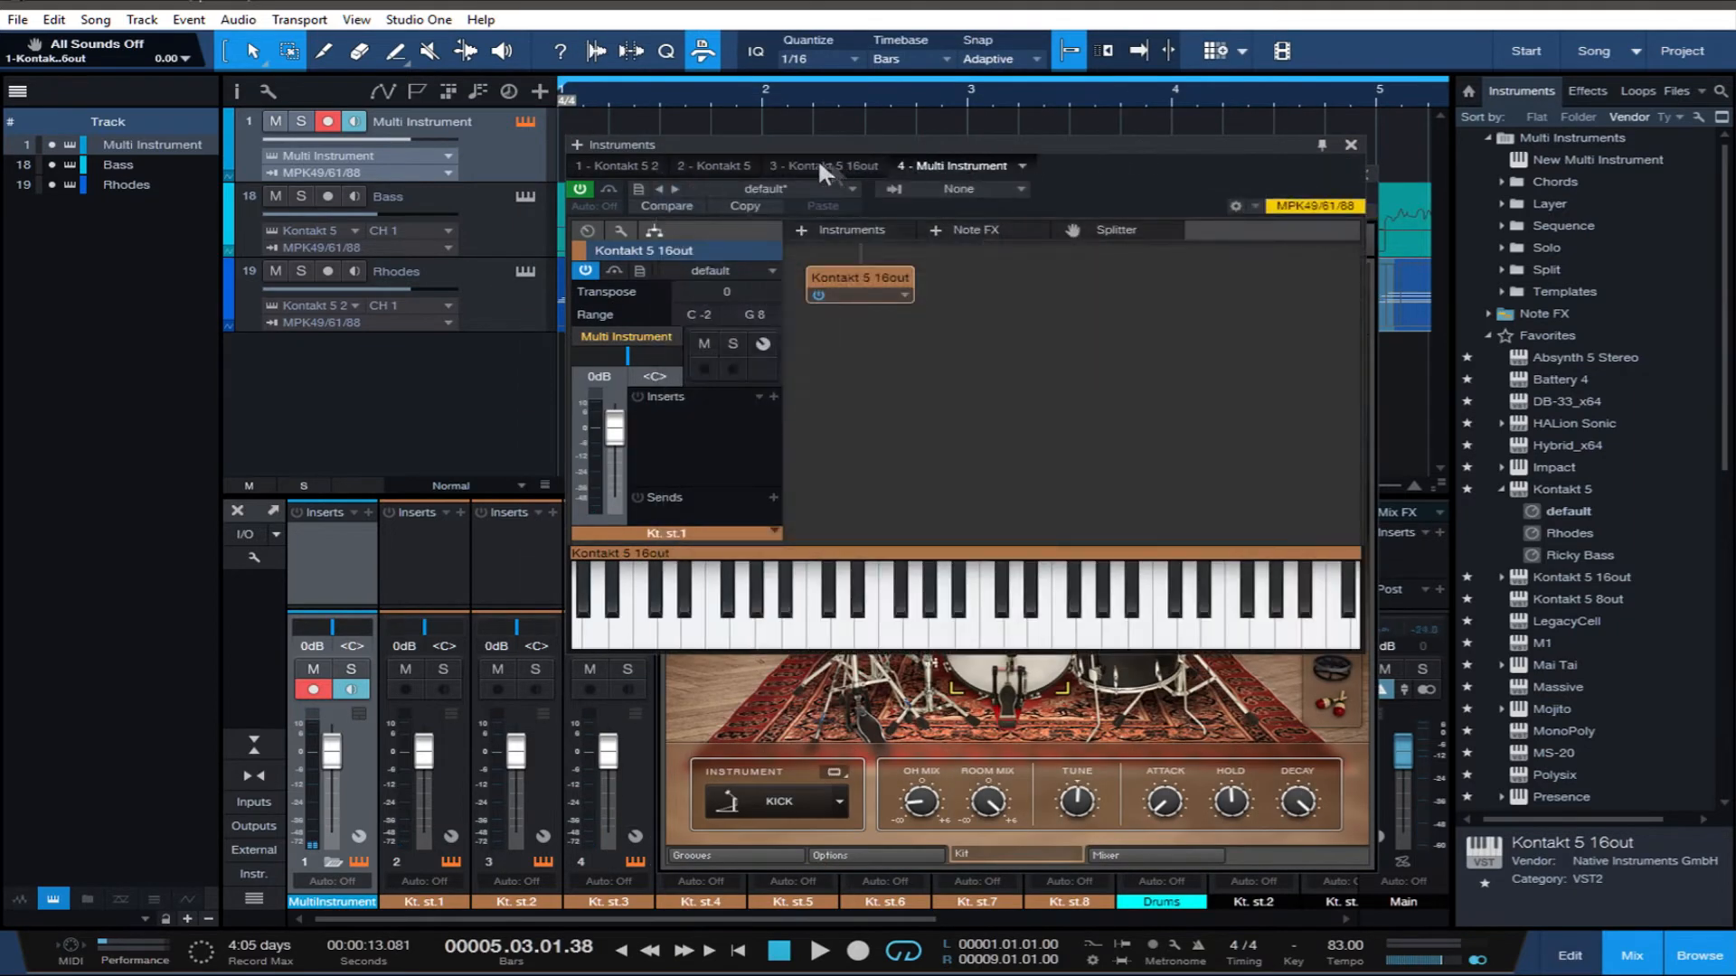
click(640, 188)
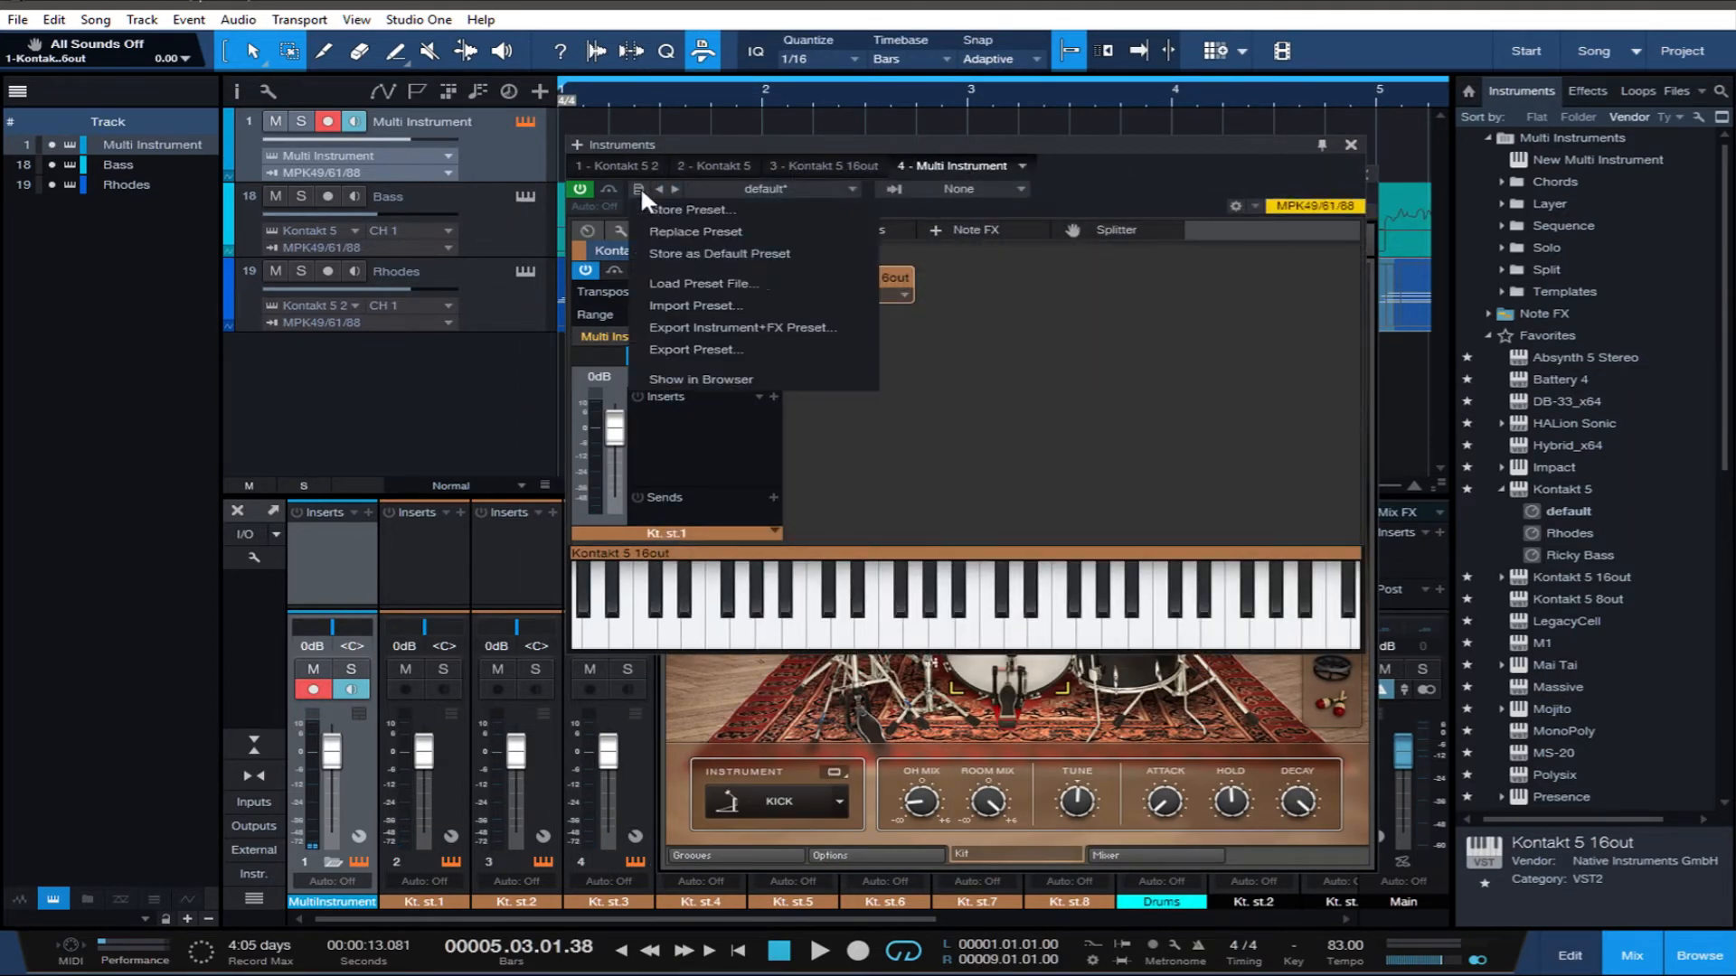
click(774, 217)
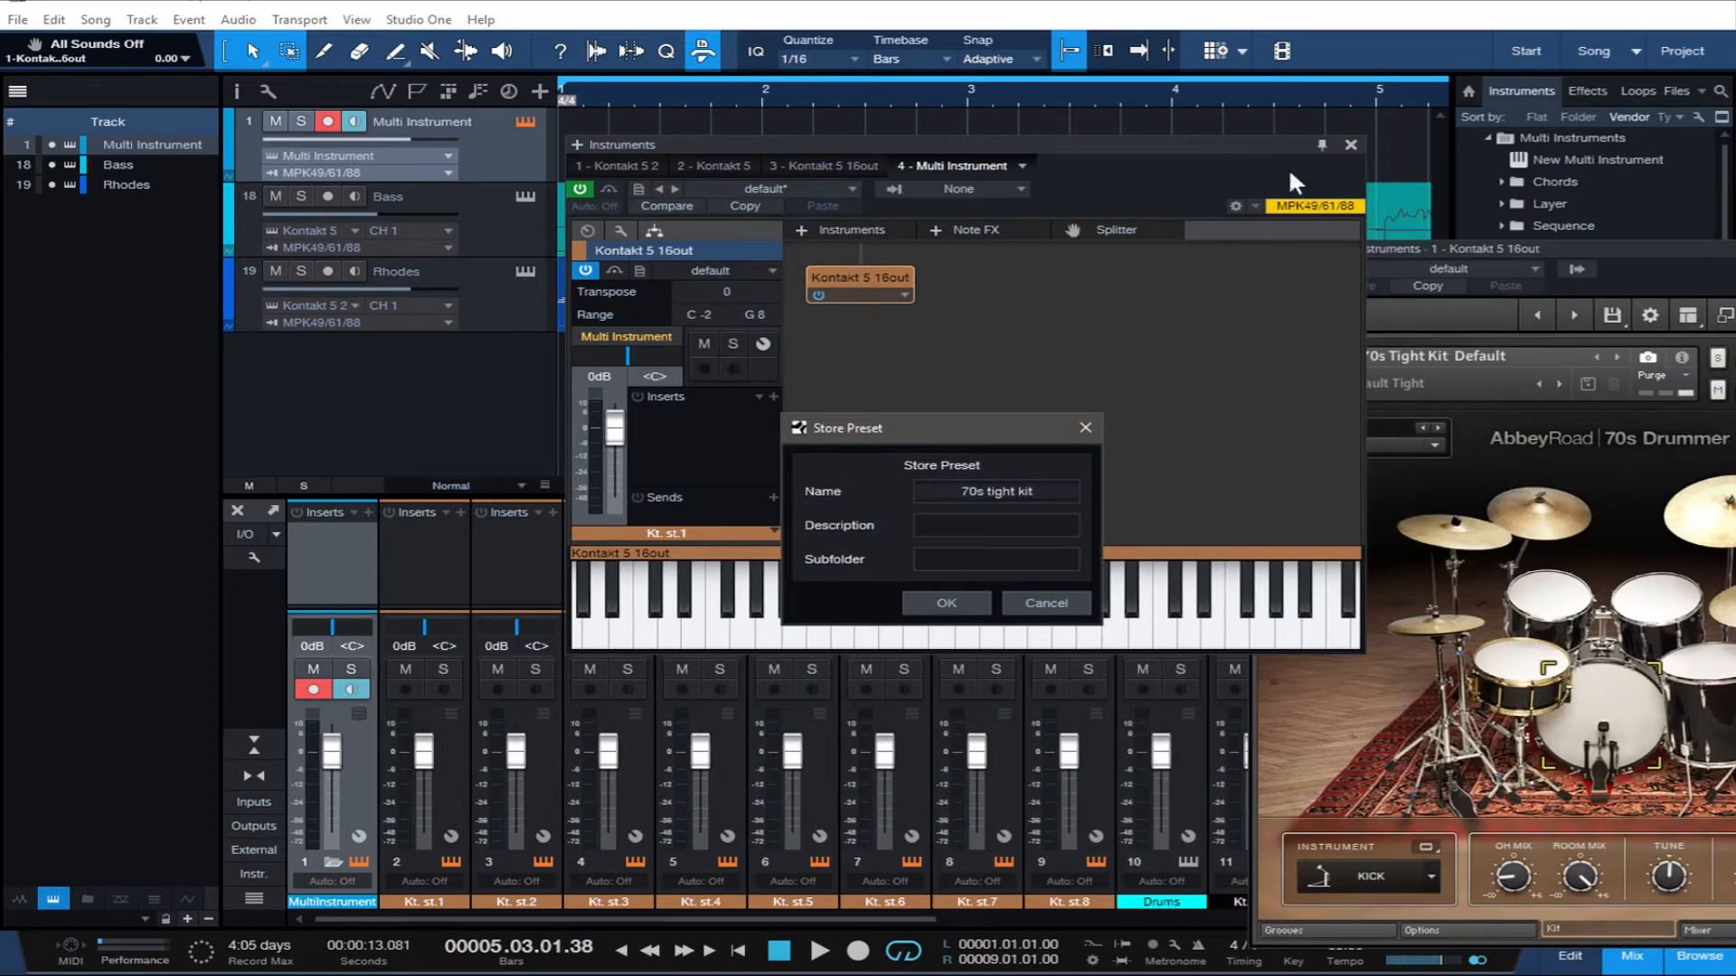
key(Tab)
key(Tab)
text(D)
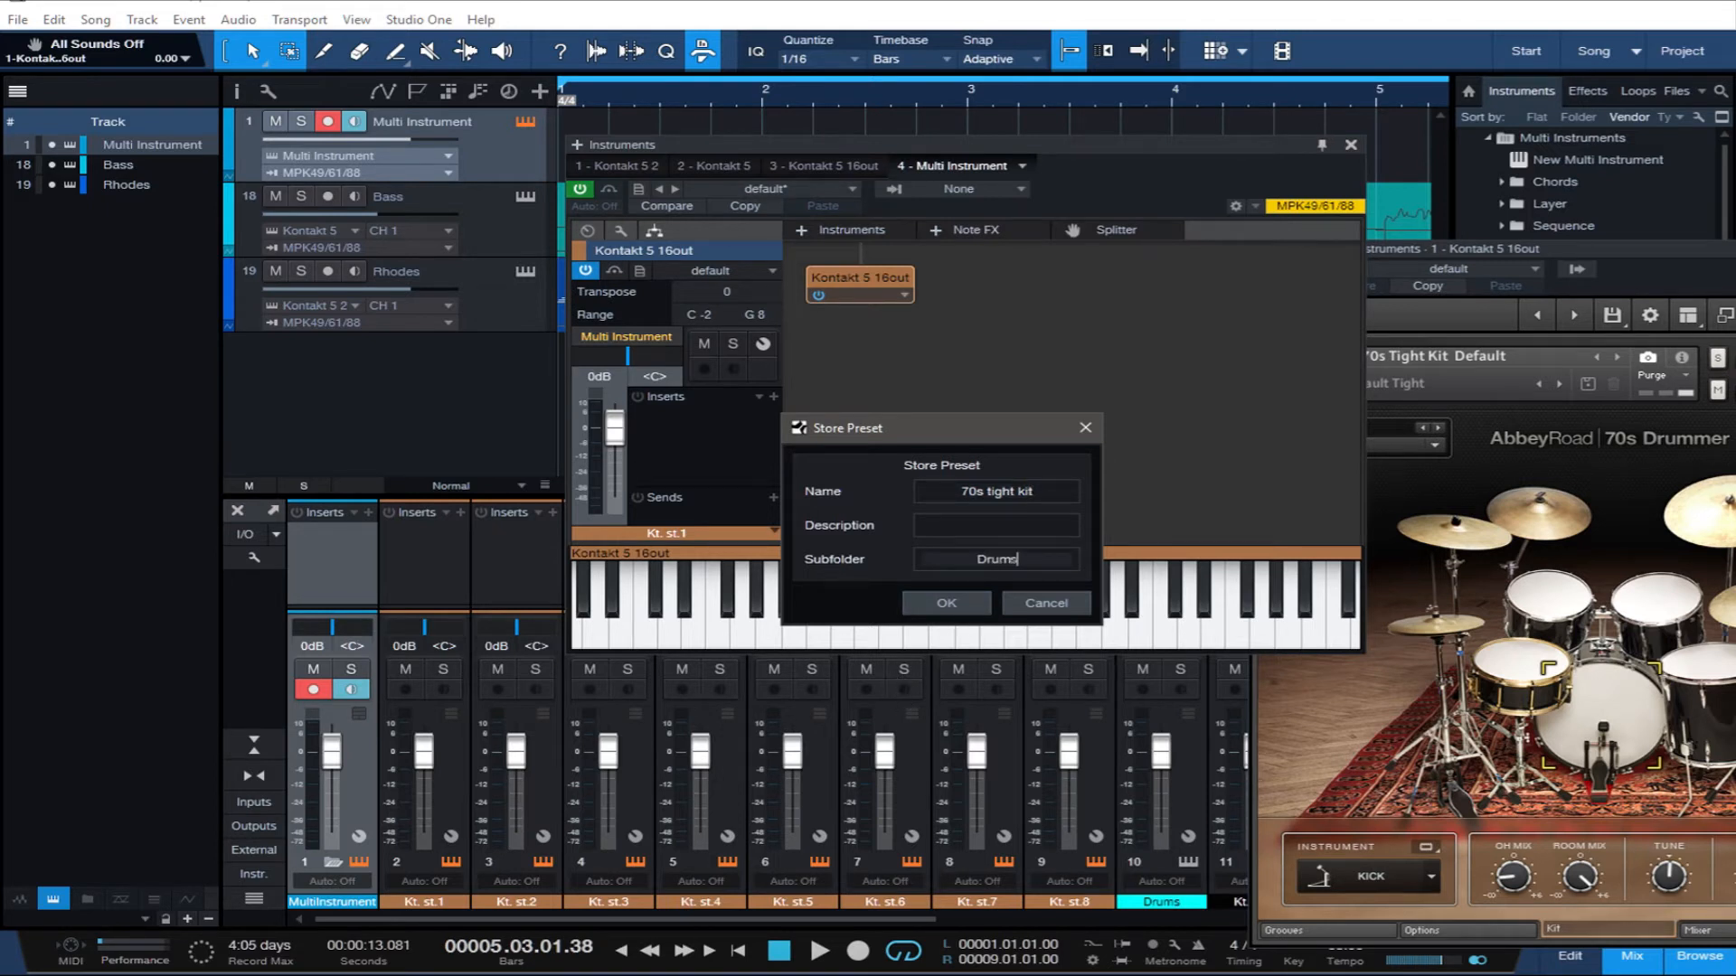
text(rums)
key(Return)
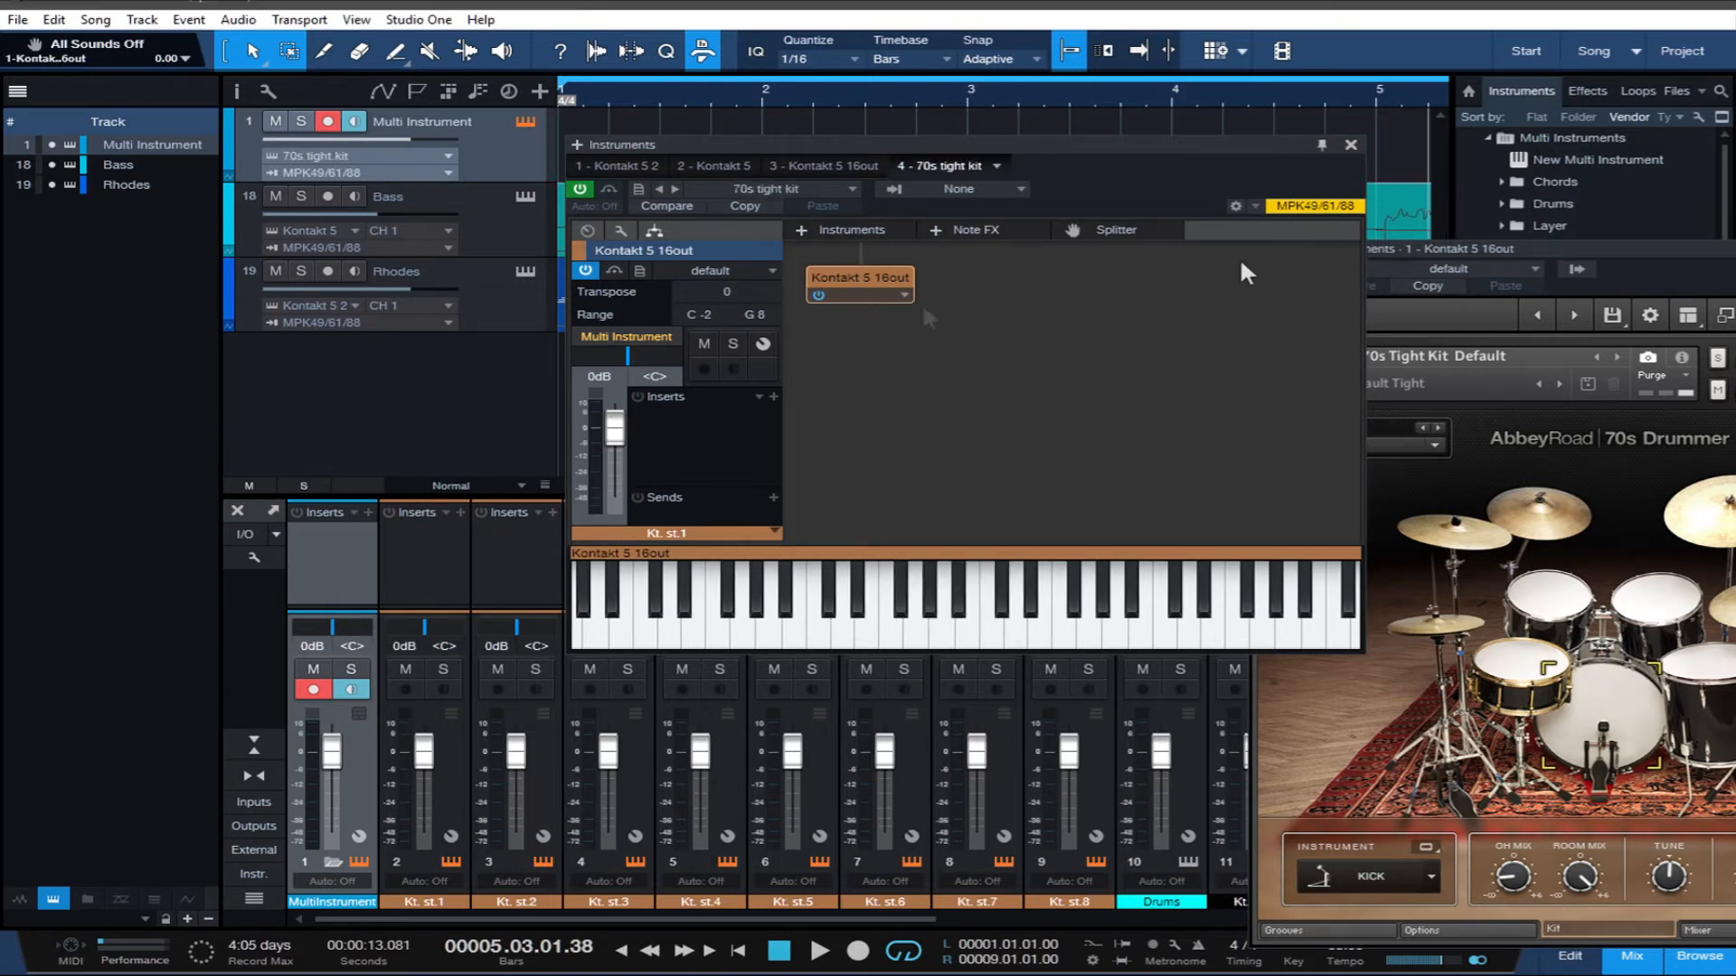
Replace the drum instrument with a new track made from the 70s tight kit preset, and expand its output channels
right_click(506, 173)
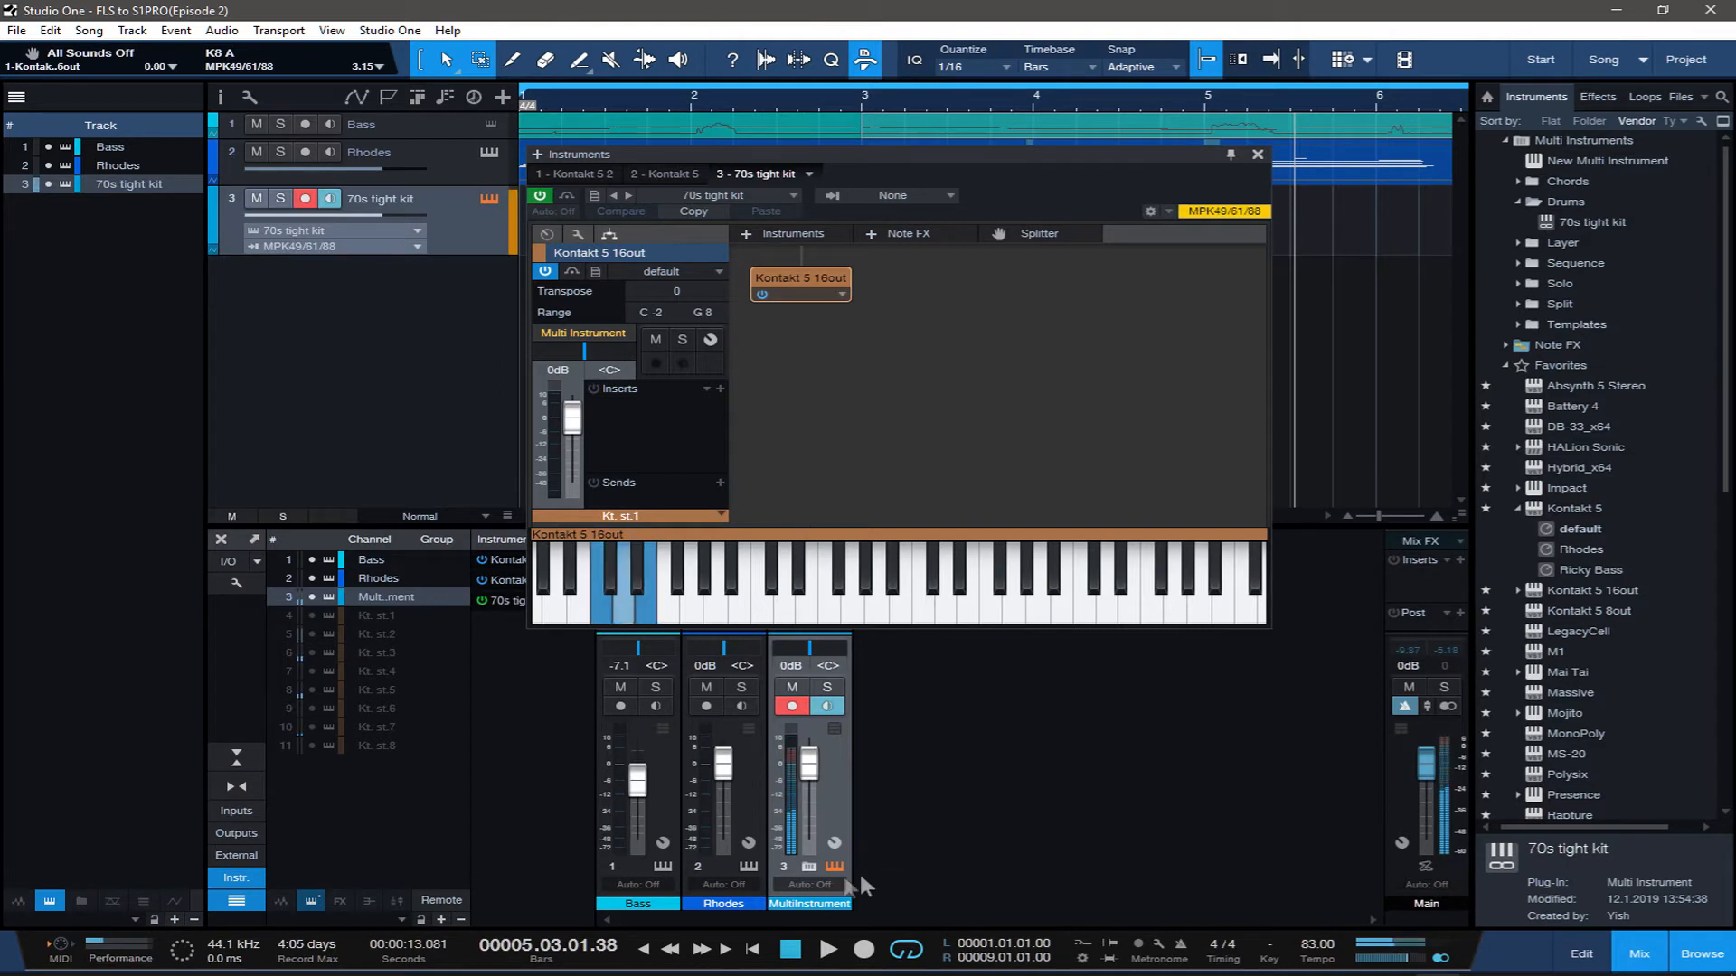
click(806, 868)
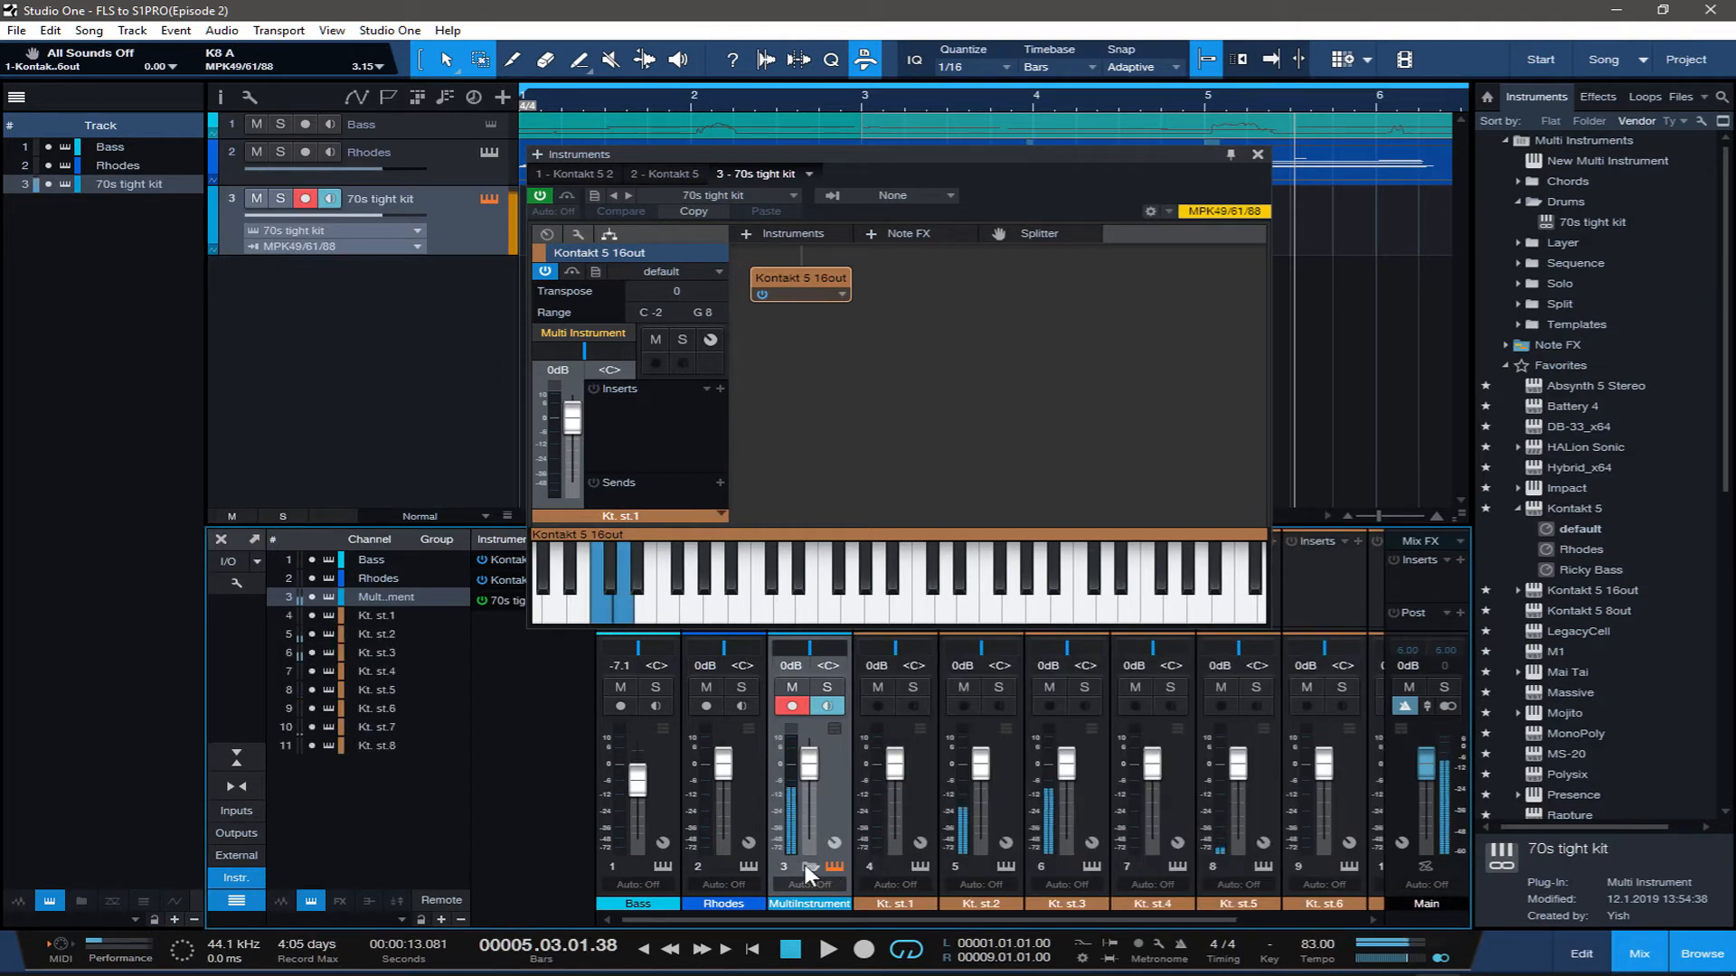
click(1257, 154)
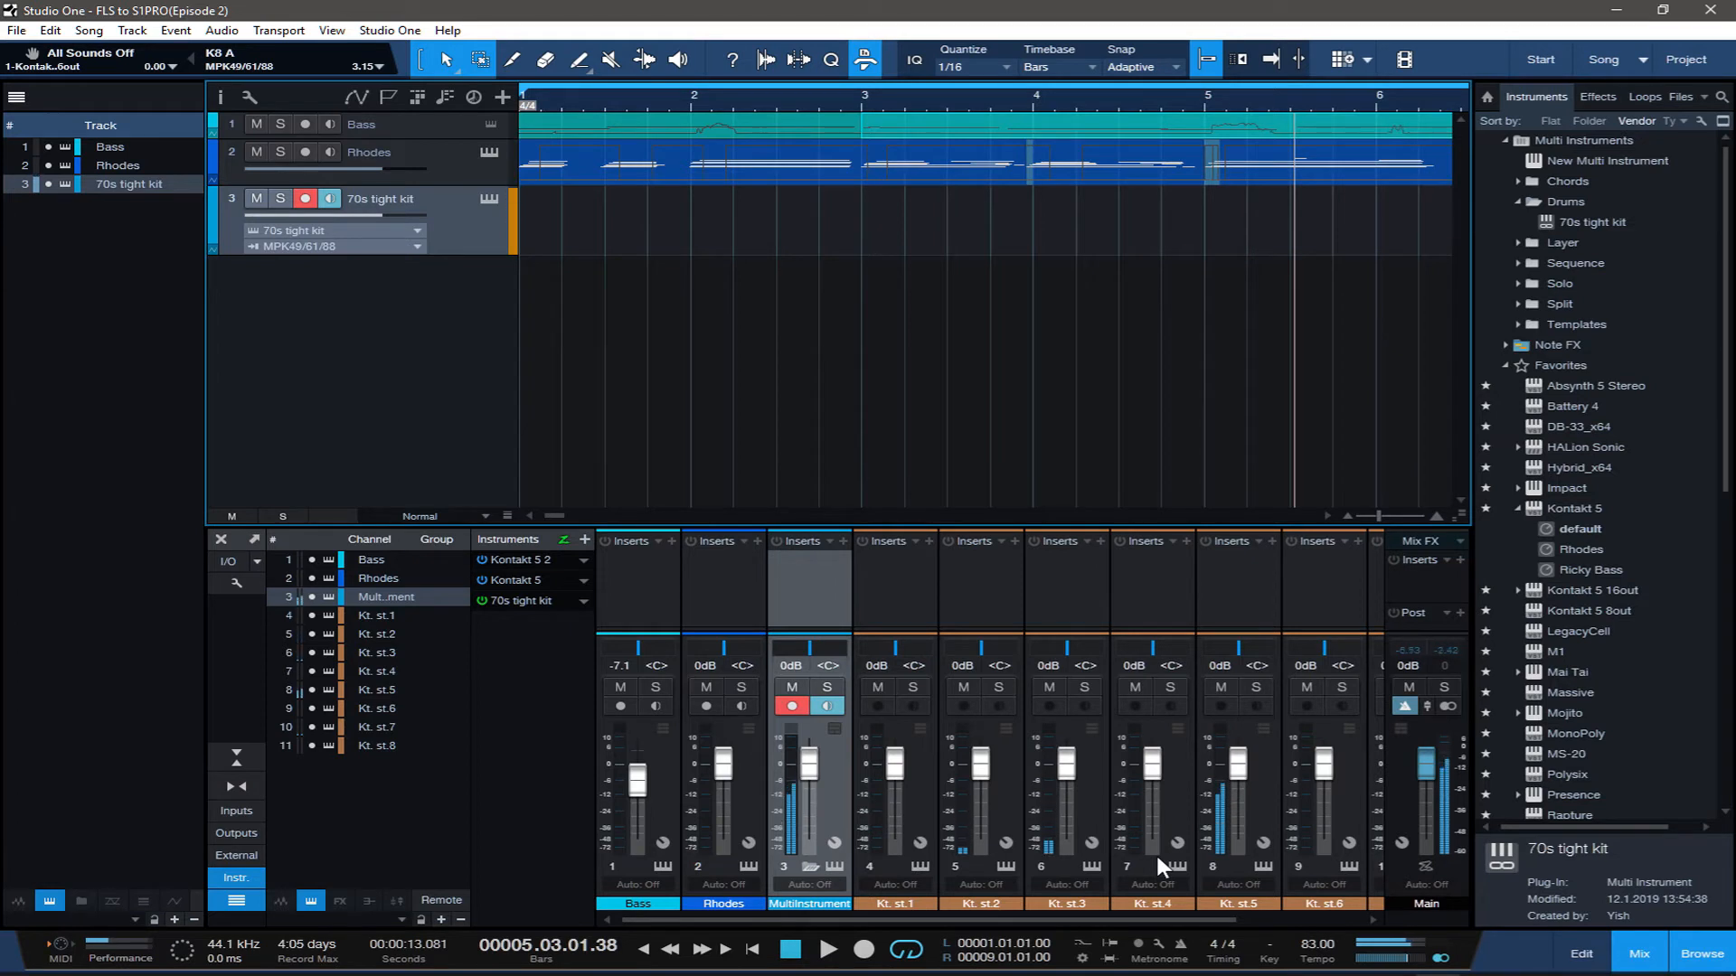
Look over the kit's output channels Kt. st.1 to Kt. st.8 and collapse them in the console
drag(949, 918, 1116, 910)
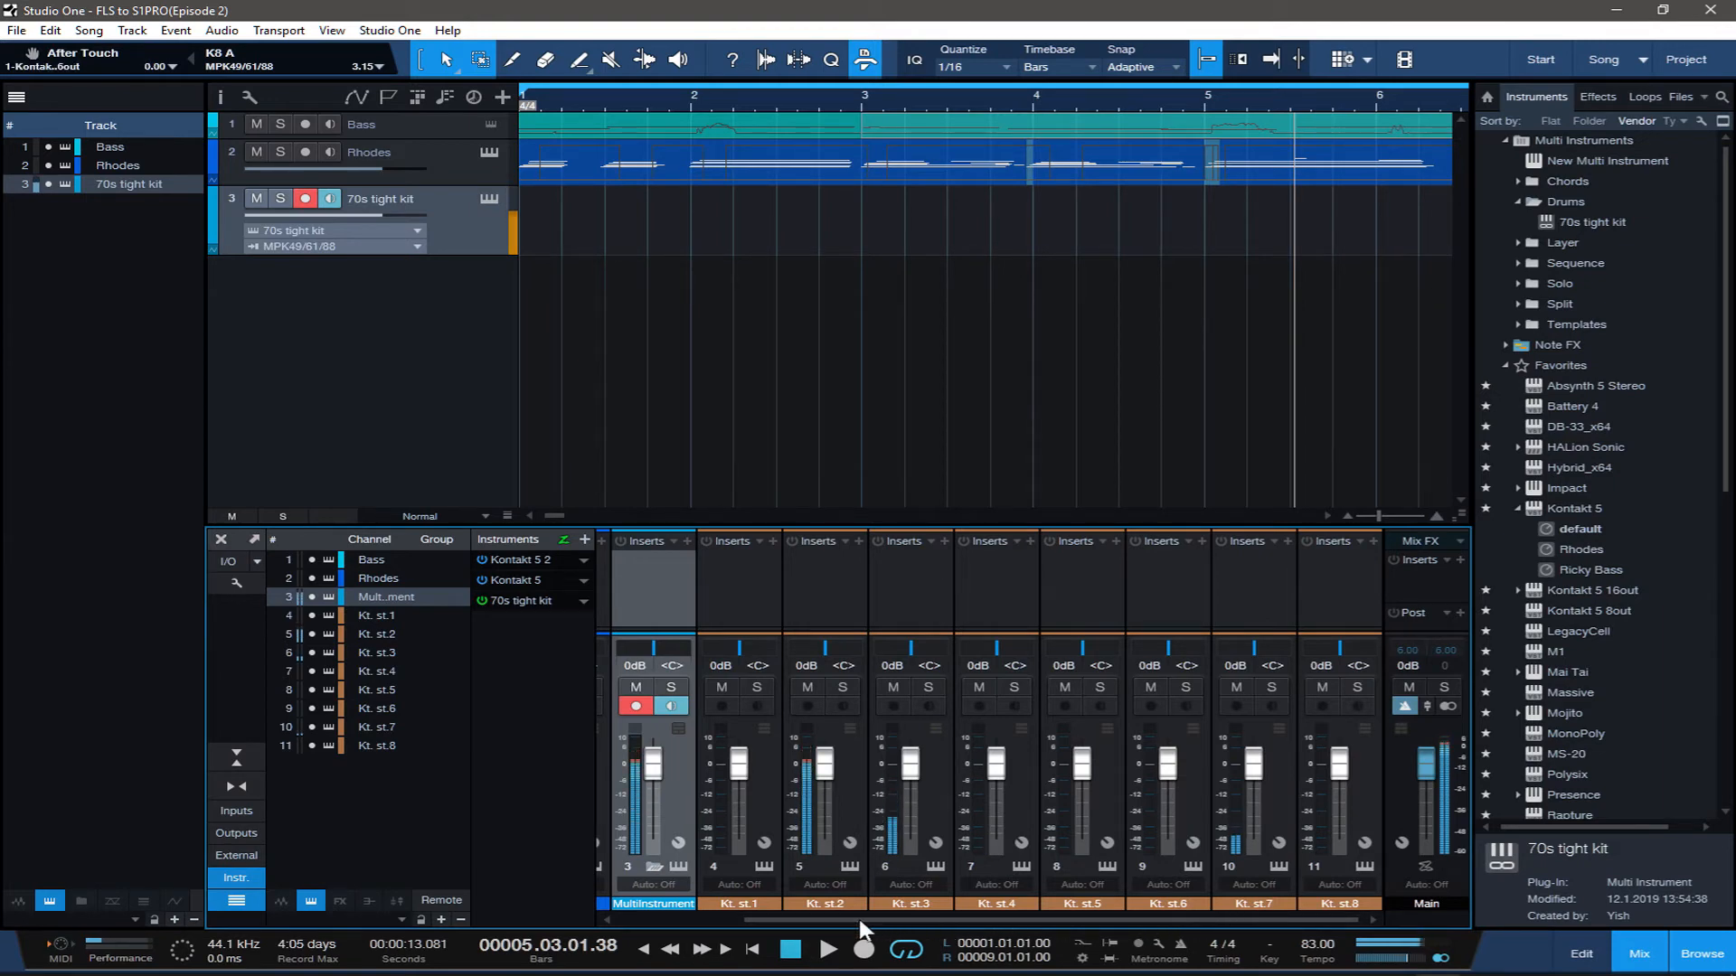
scroll(862, 929, left, 2)
click(737, 868)
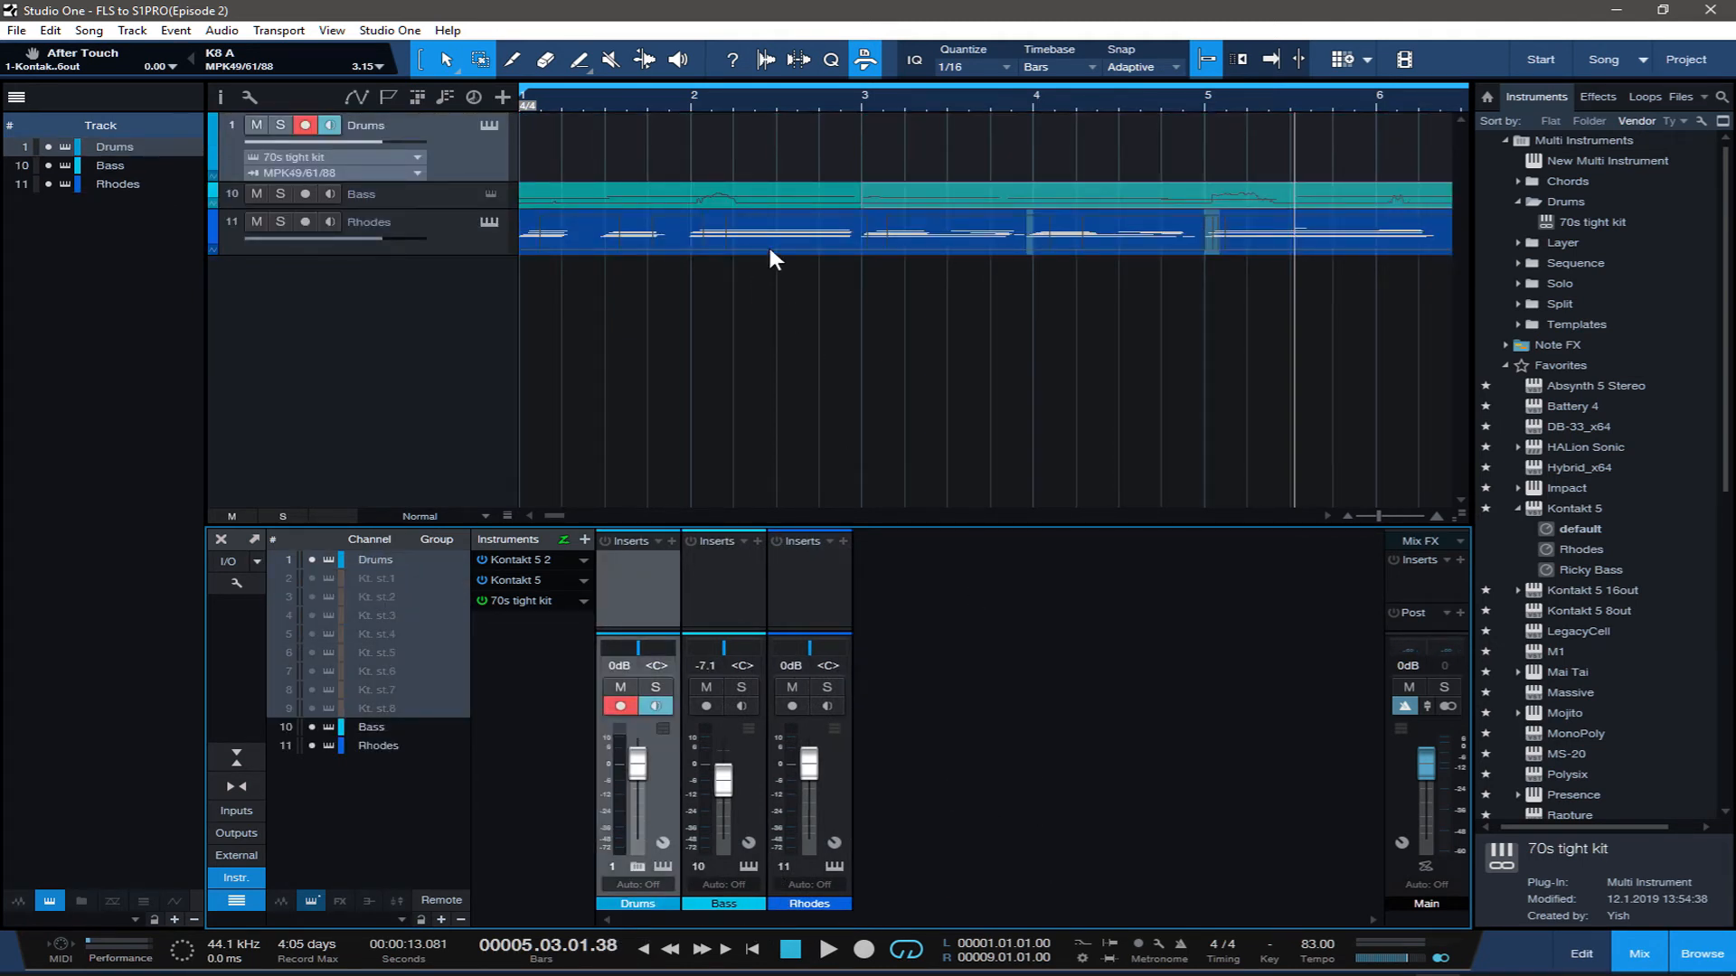
Save the song, select the Drums track and reduce the height of the Rhodes track
key(ctrl+s)
click(479, 173)
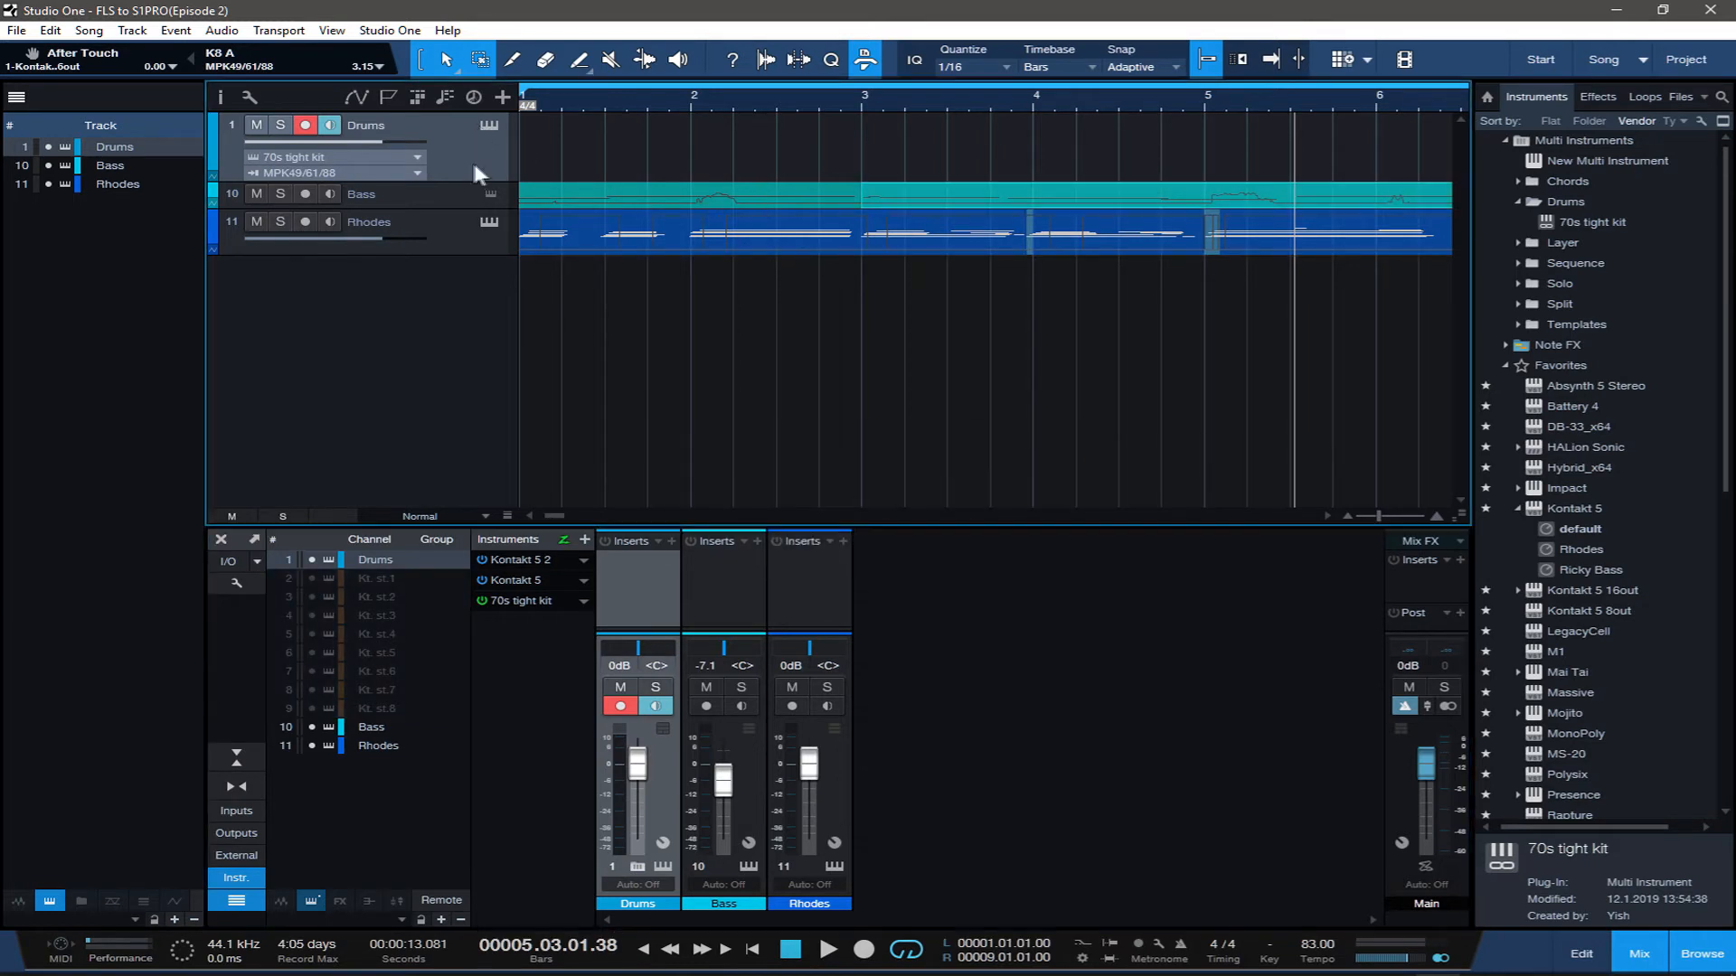
drag(447, 255, 446, 237)
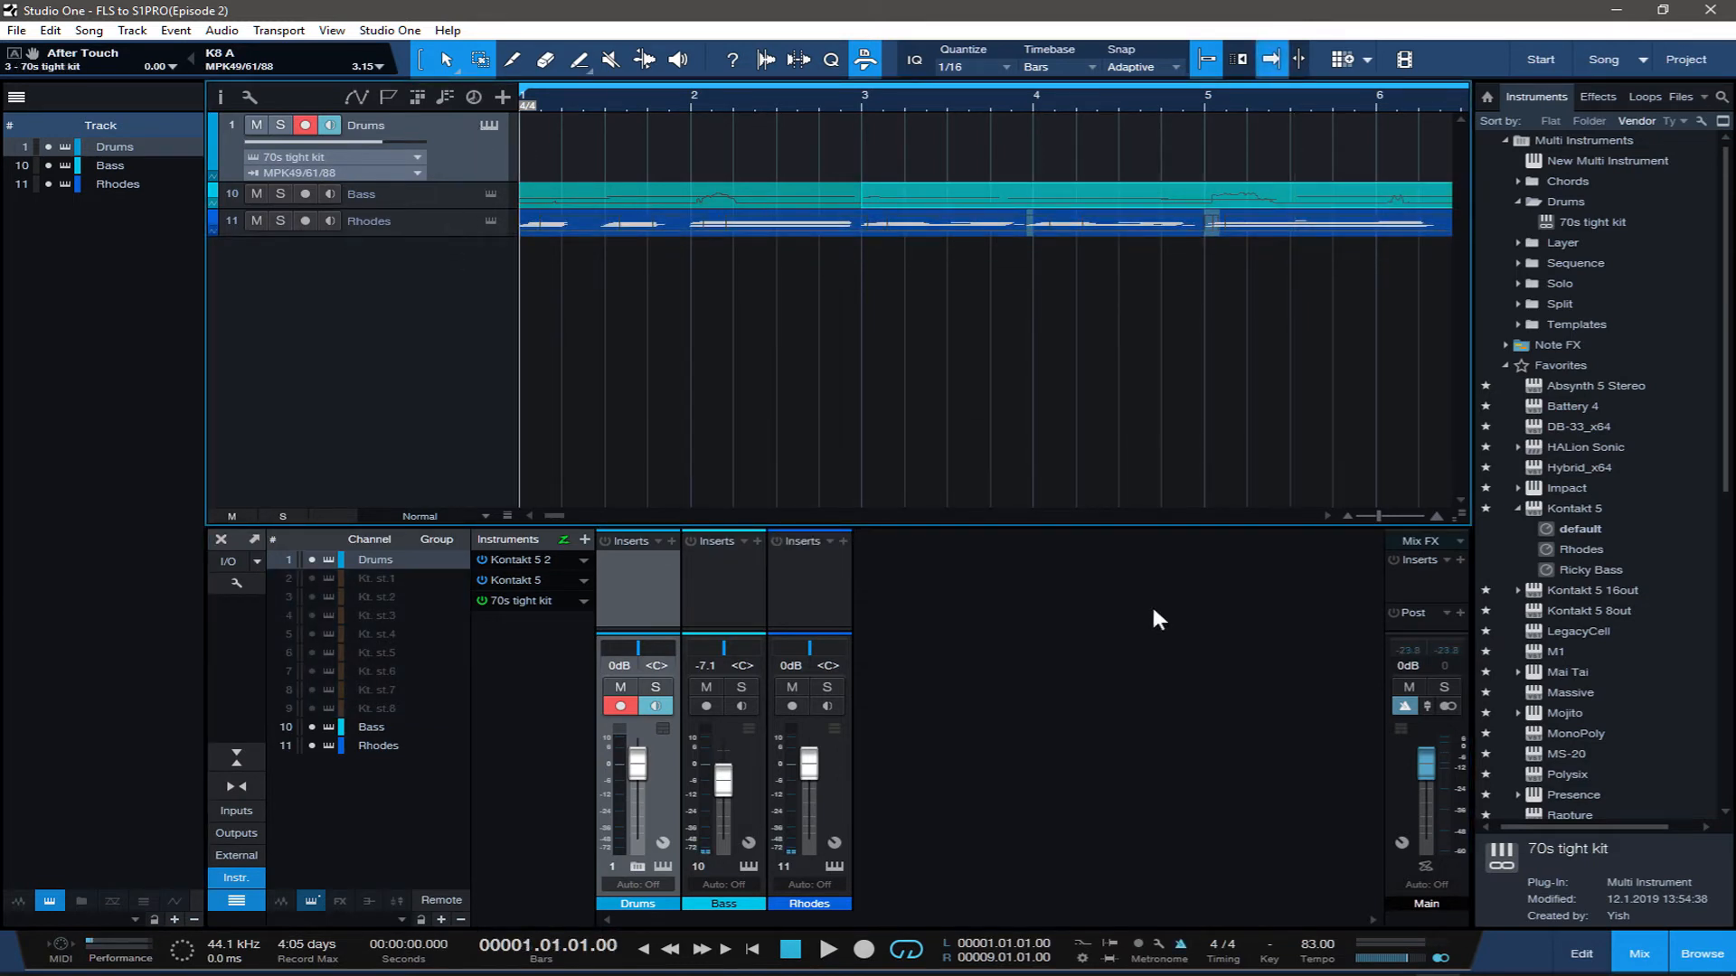
Record the first drum part on the Drums track from bar 1 and expand the Drums output channels
key(KP_Multiply)
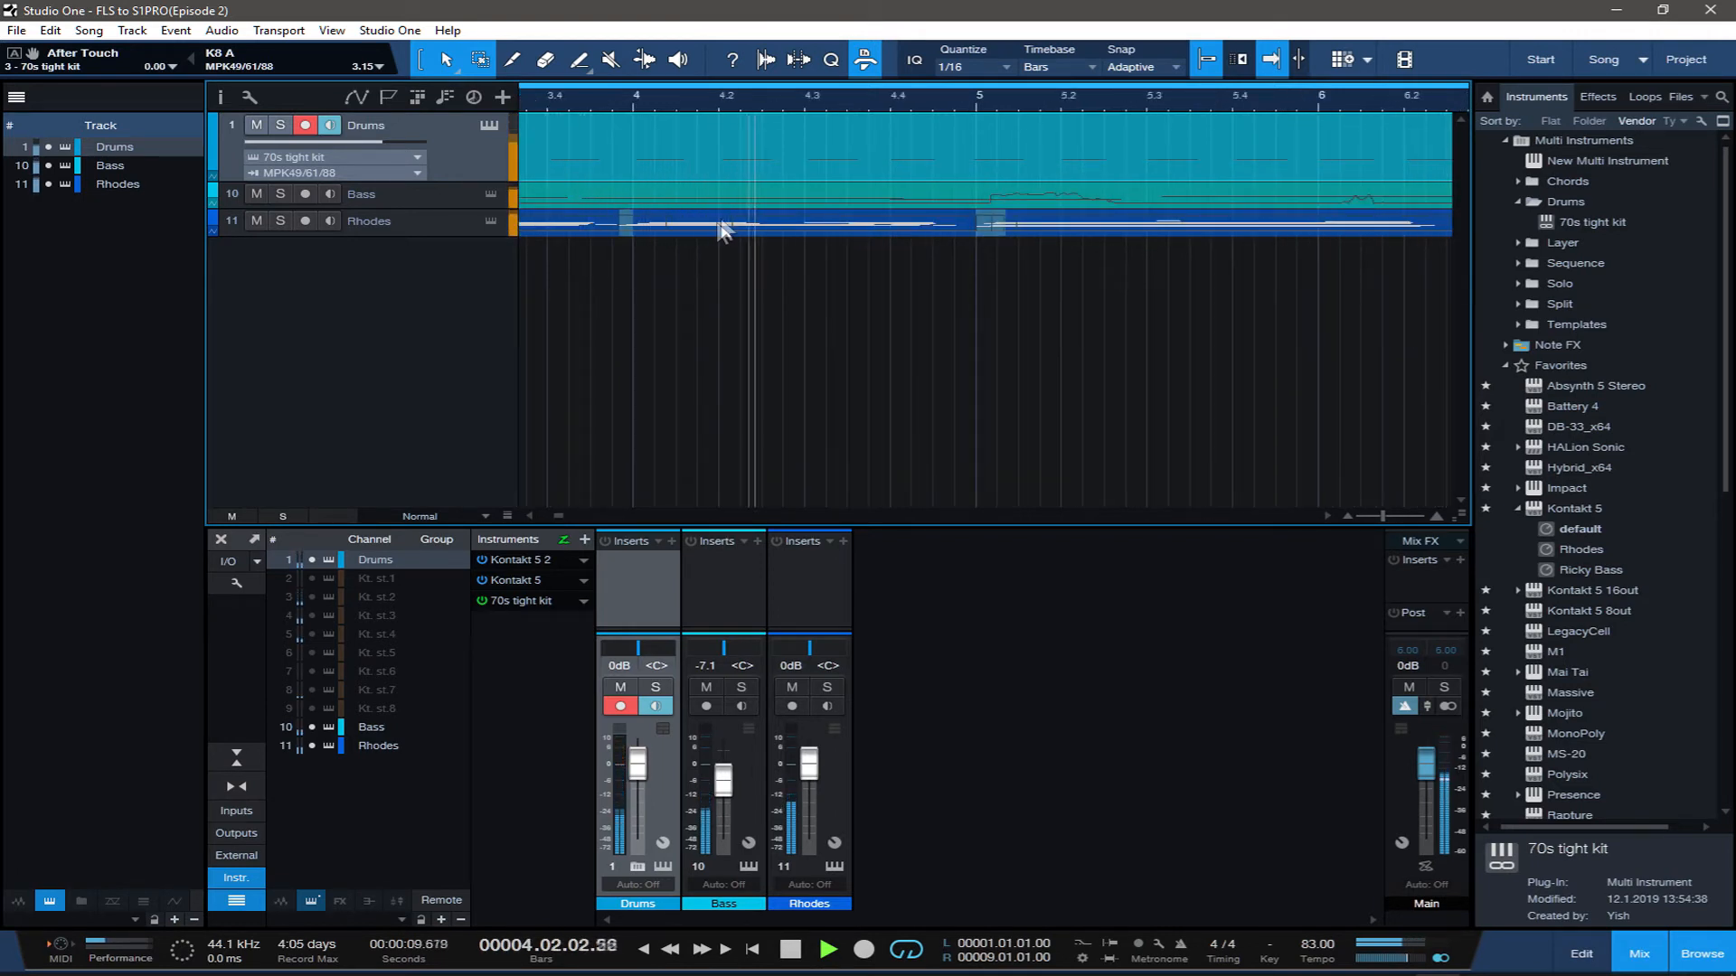
click(642, 872)
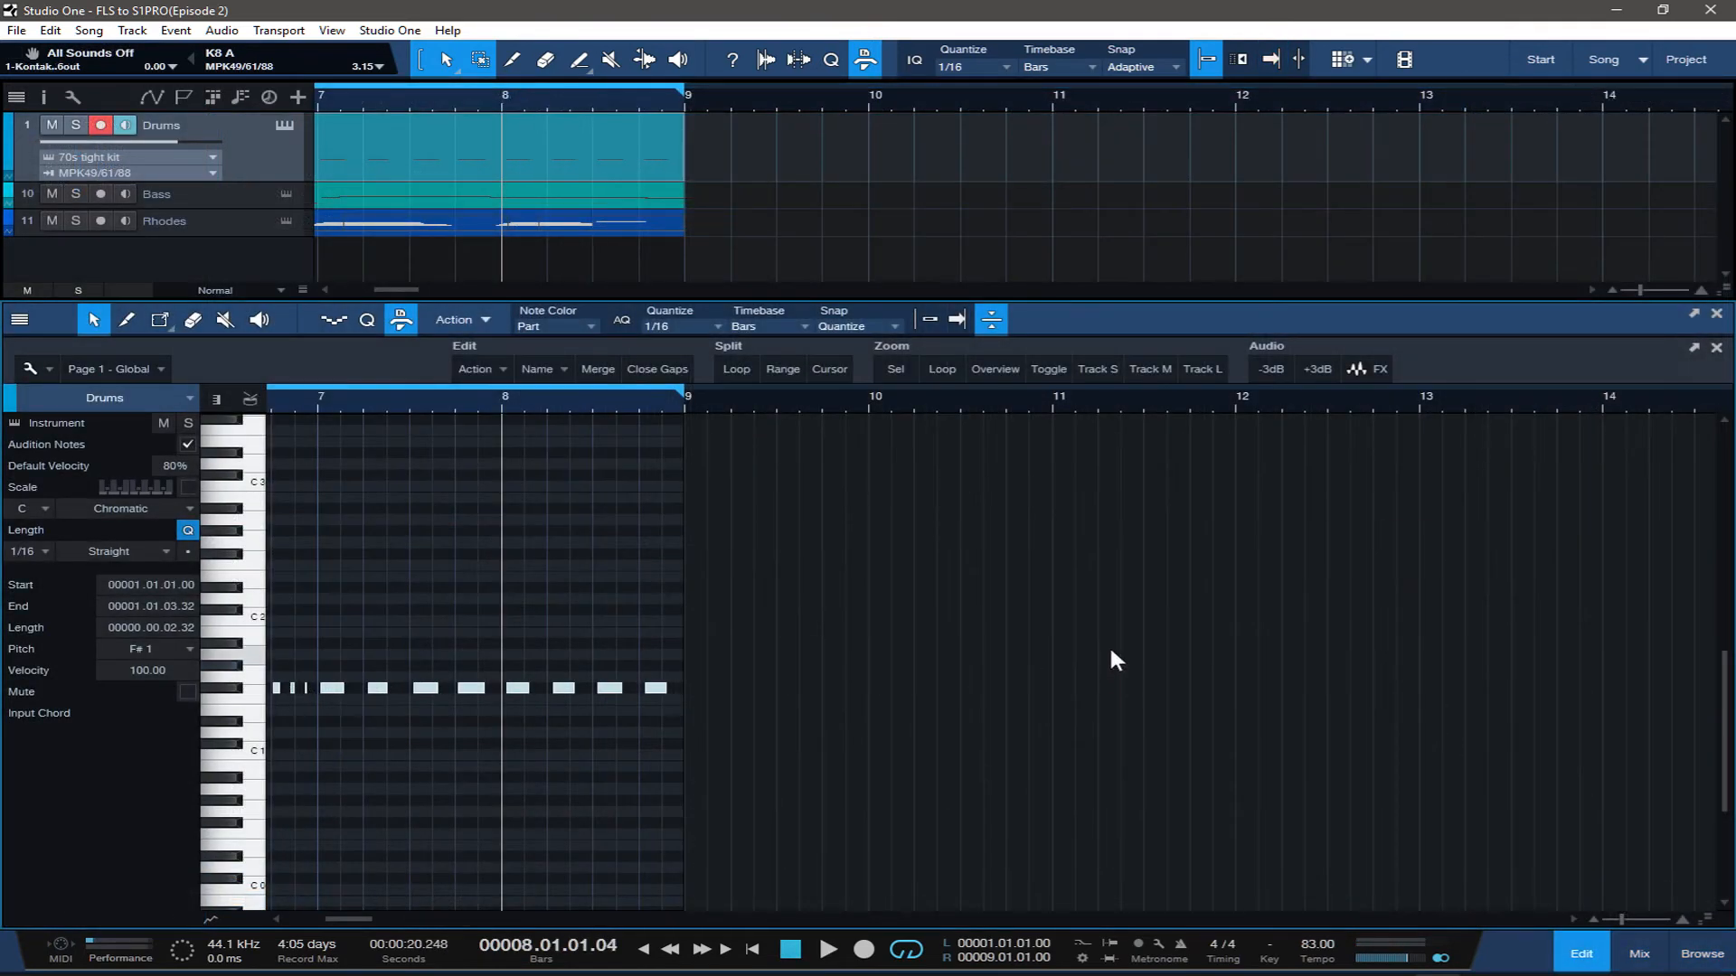
Examine the pop-up editing tools and the recorded notes from bar 1 in the Drums note editor
drag(1040, 601, 1257, 660)
right_click(1291, 660)
click(955, 615)
middle_click(1110, 583)
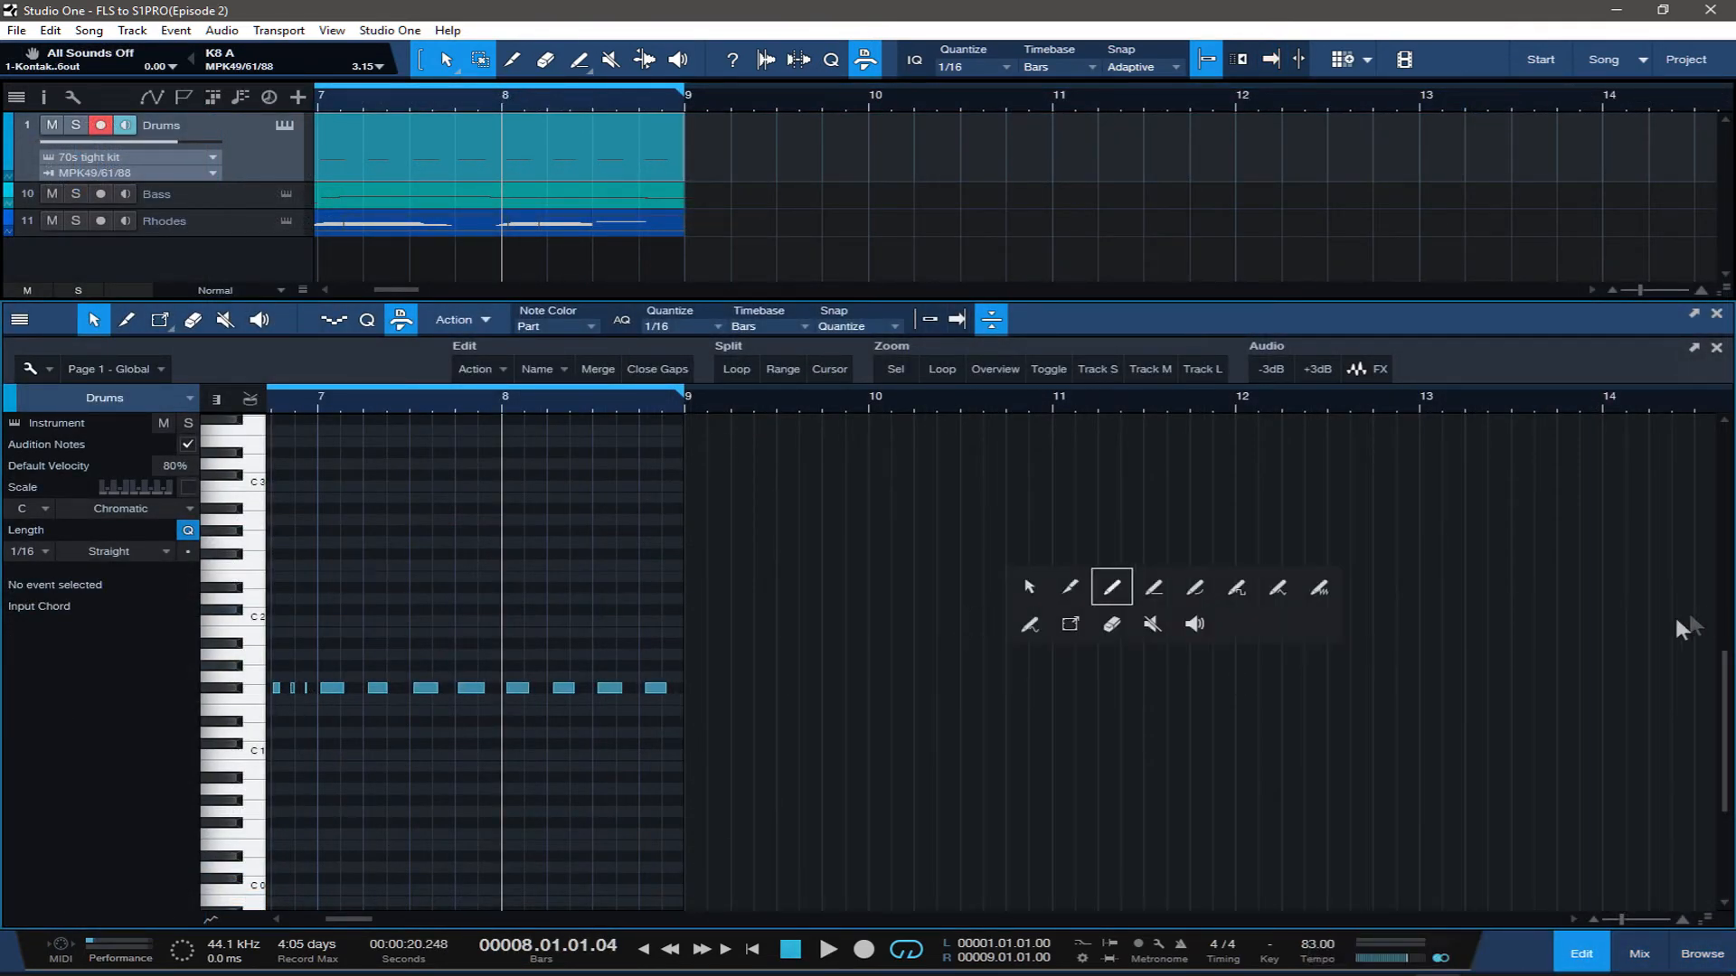
click(933, 511)
drag(850, 660, 1126, 704)
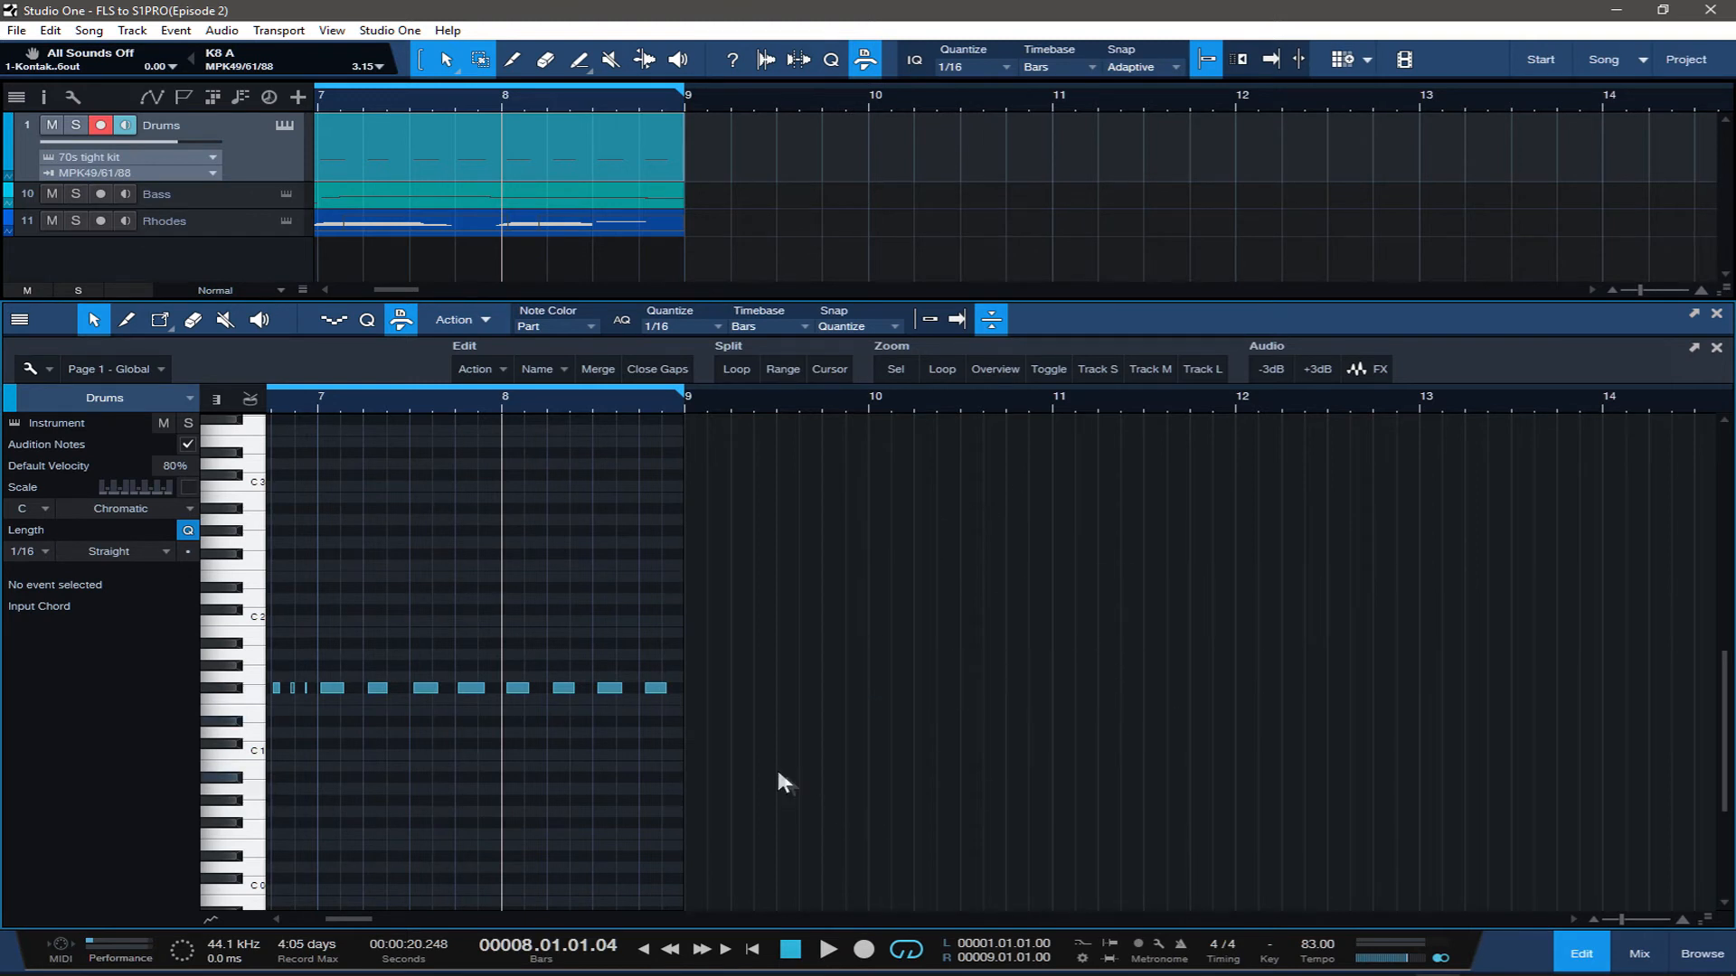
middle_click(891, 628)
middle_click(553, 533)
middle_click(994, 720)
middle_click(987, 561)
middle_click(995, 683)
drag(349, 915, 288, 909)
middle_click(794, 618)
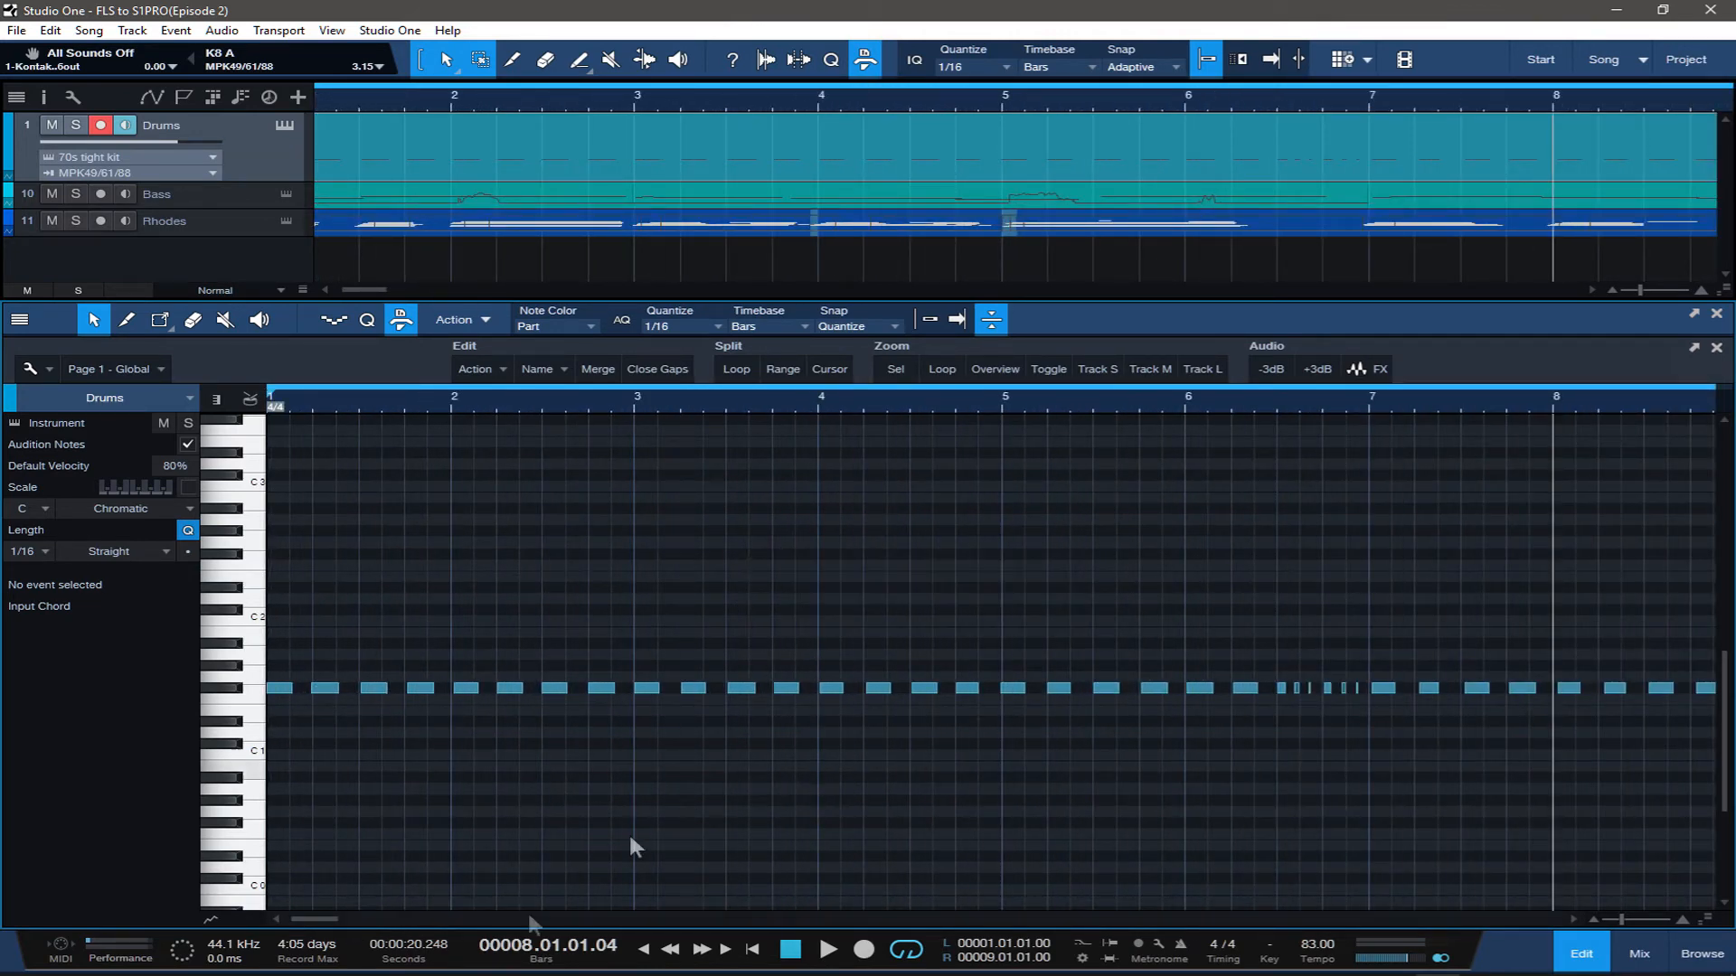
mouse_move(316, 920)
mouse_down()
mouse_move(365, 922)
mouse_move(312, 915)
mouse_up()
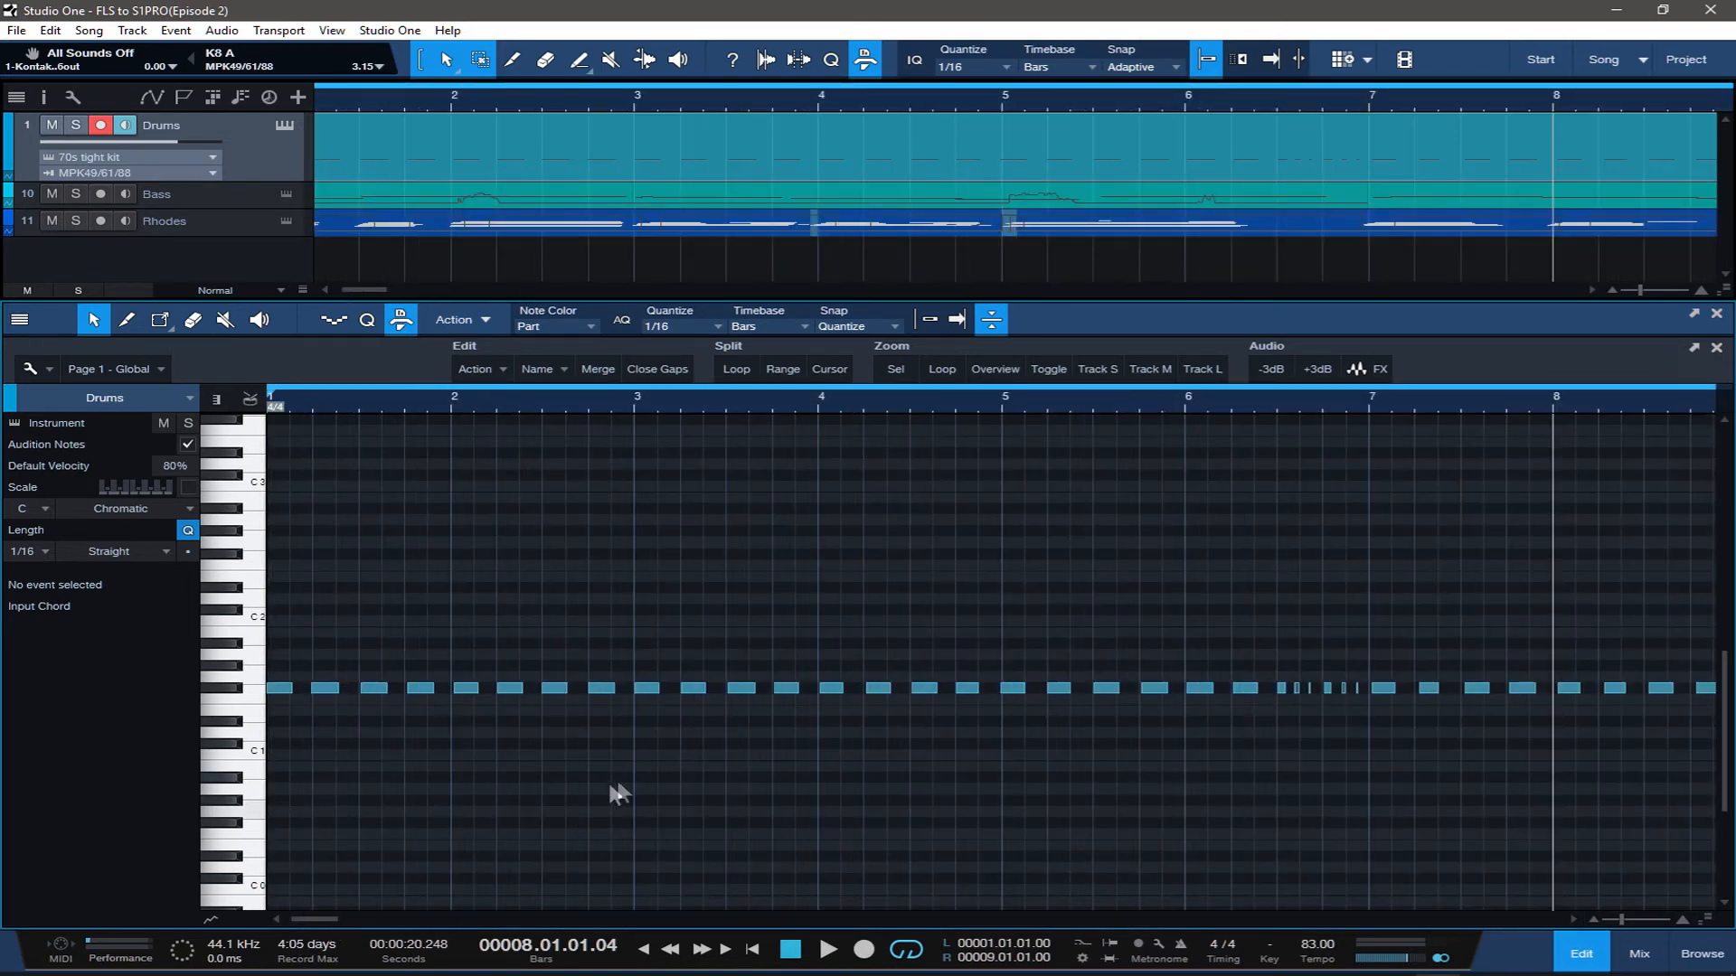
scroll(588, 764, down, 8)
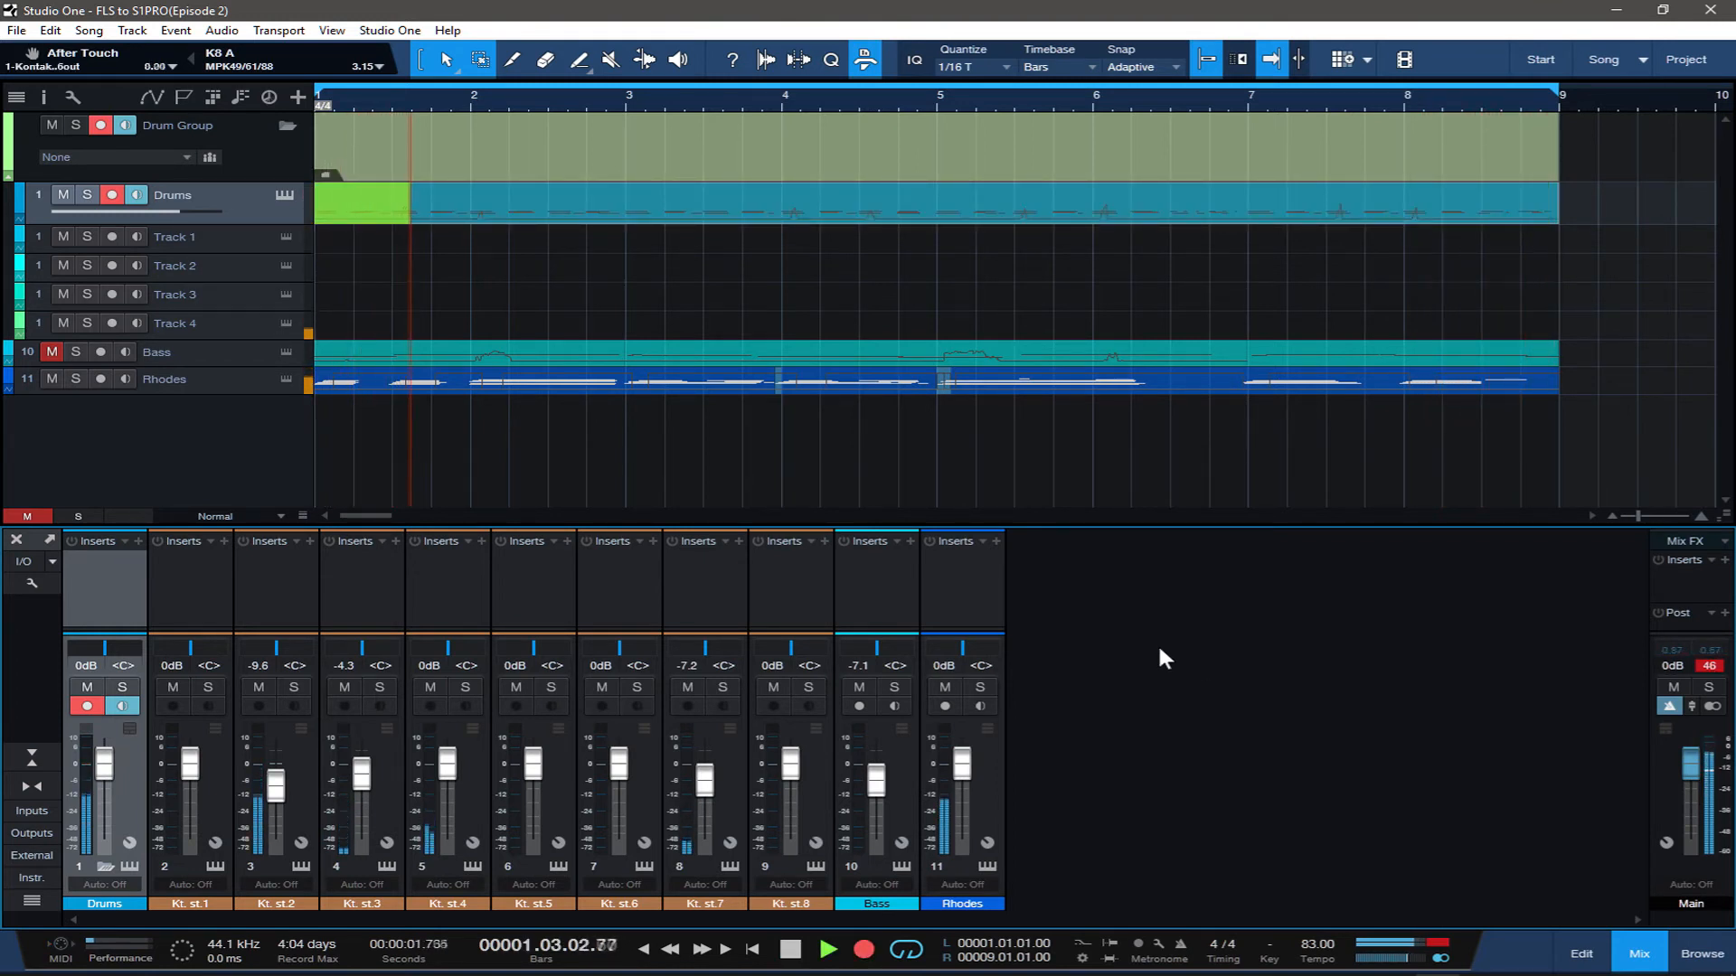
End the recording on the Drums track and explode the Drums part's pitches to separate tracks
key(KP_Multiply)
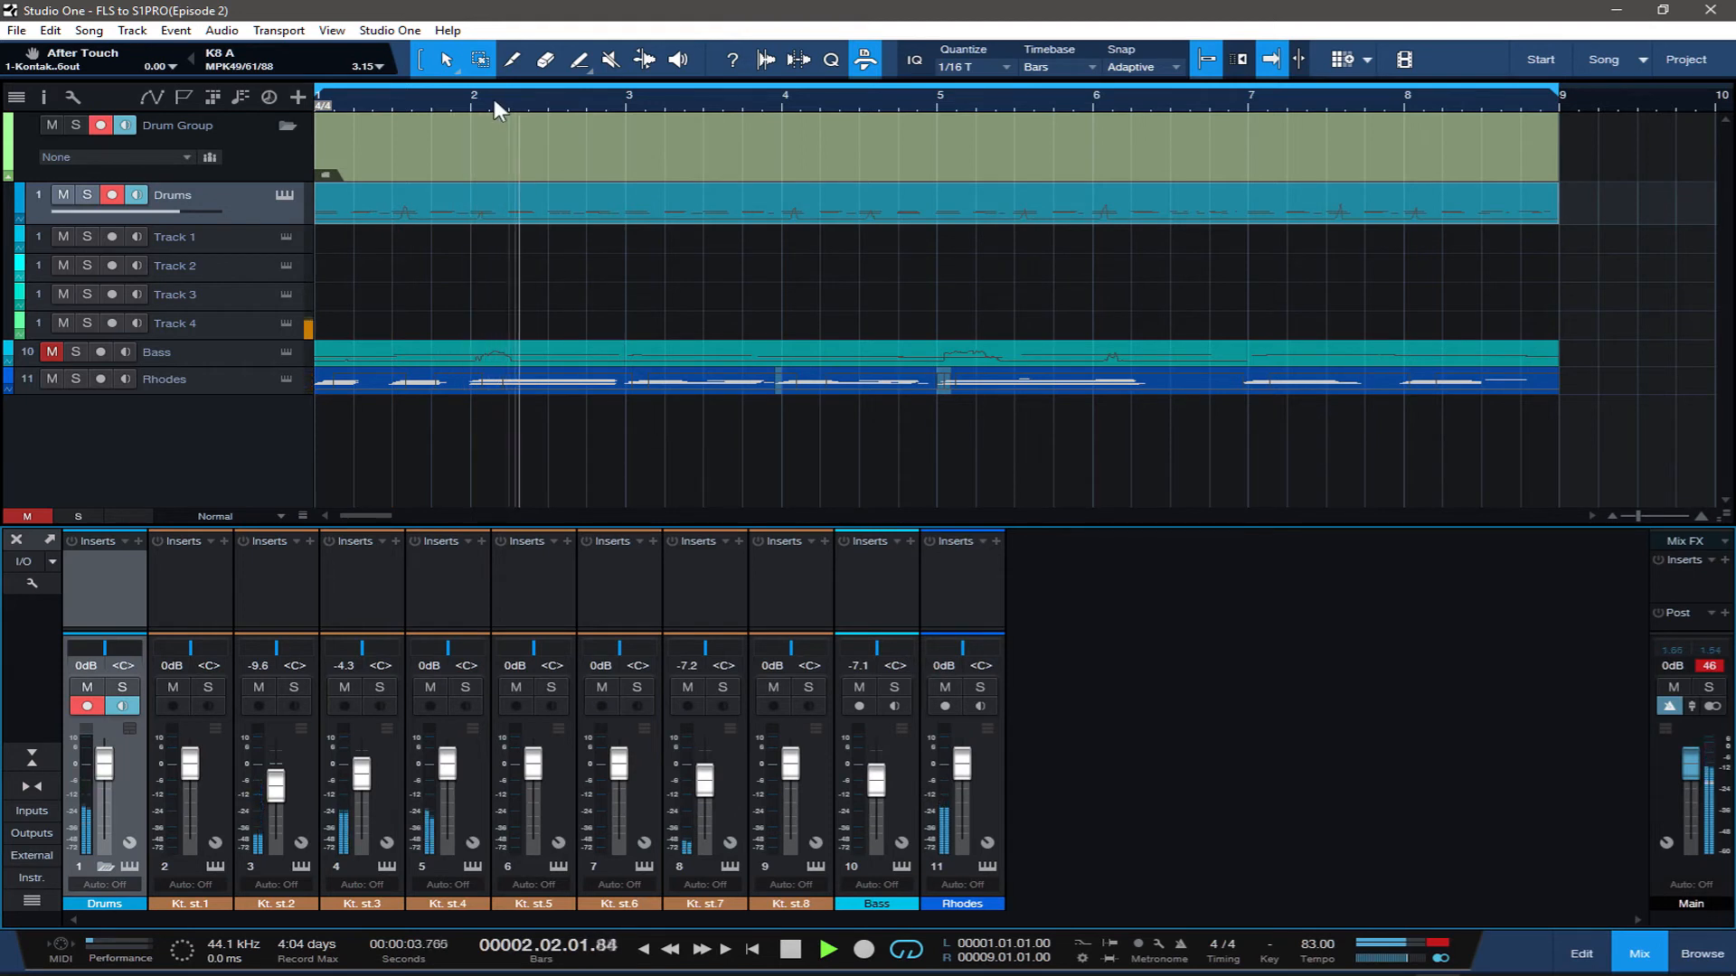
right_click(396, 215)
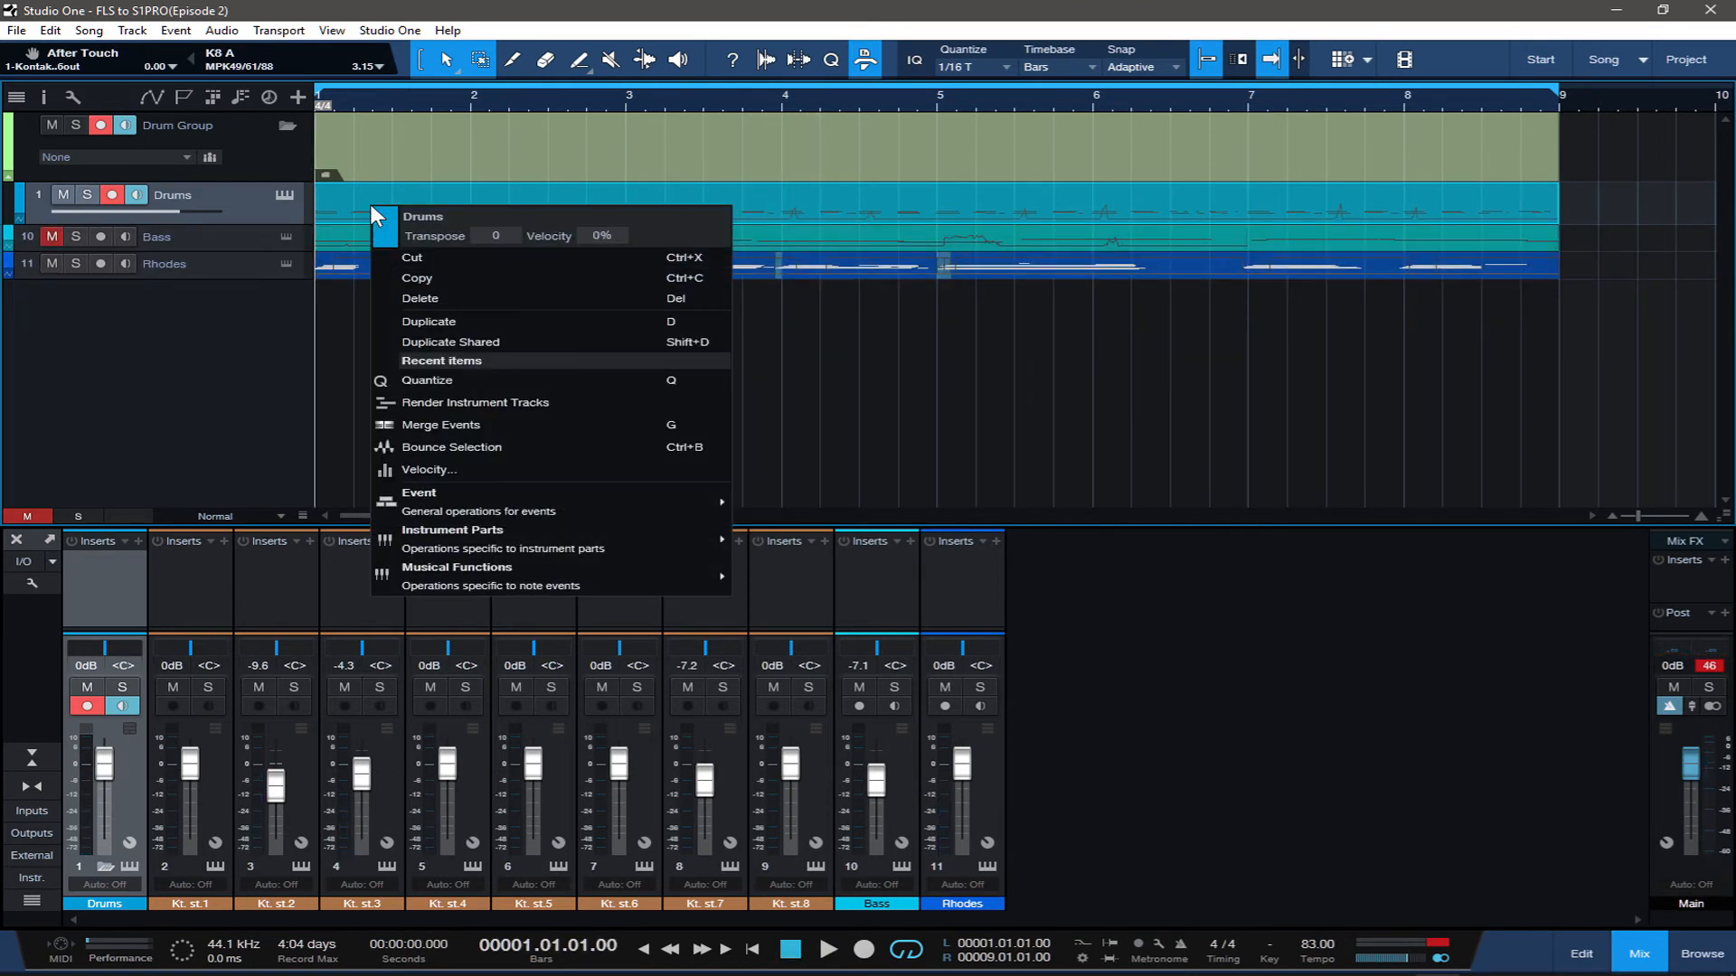
mouse_move(558, 525)
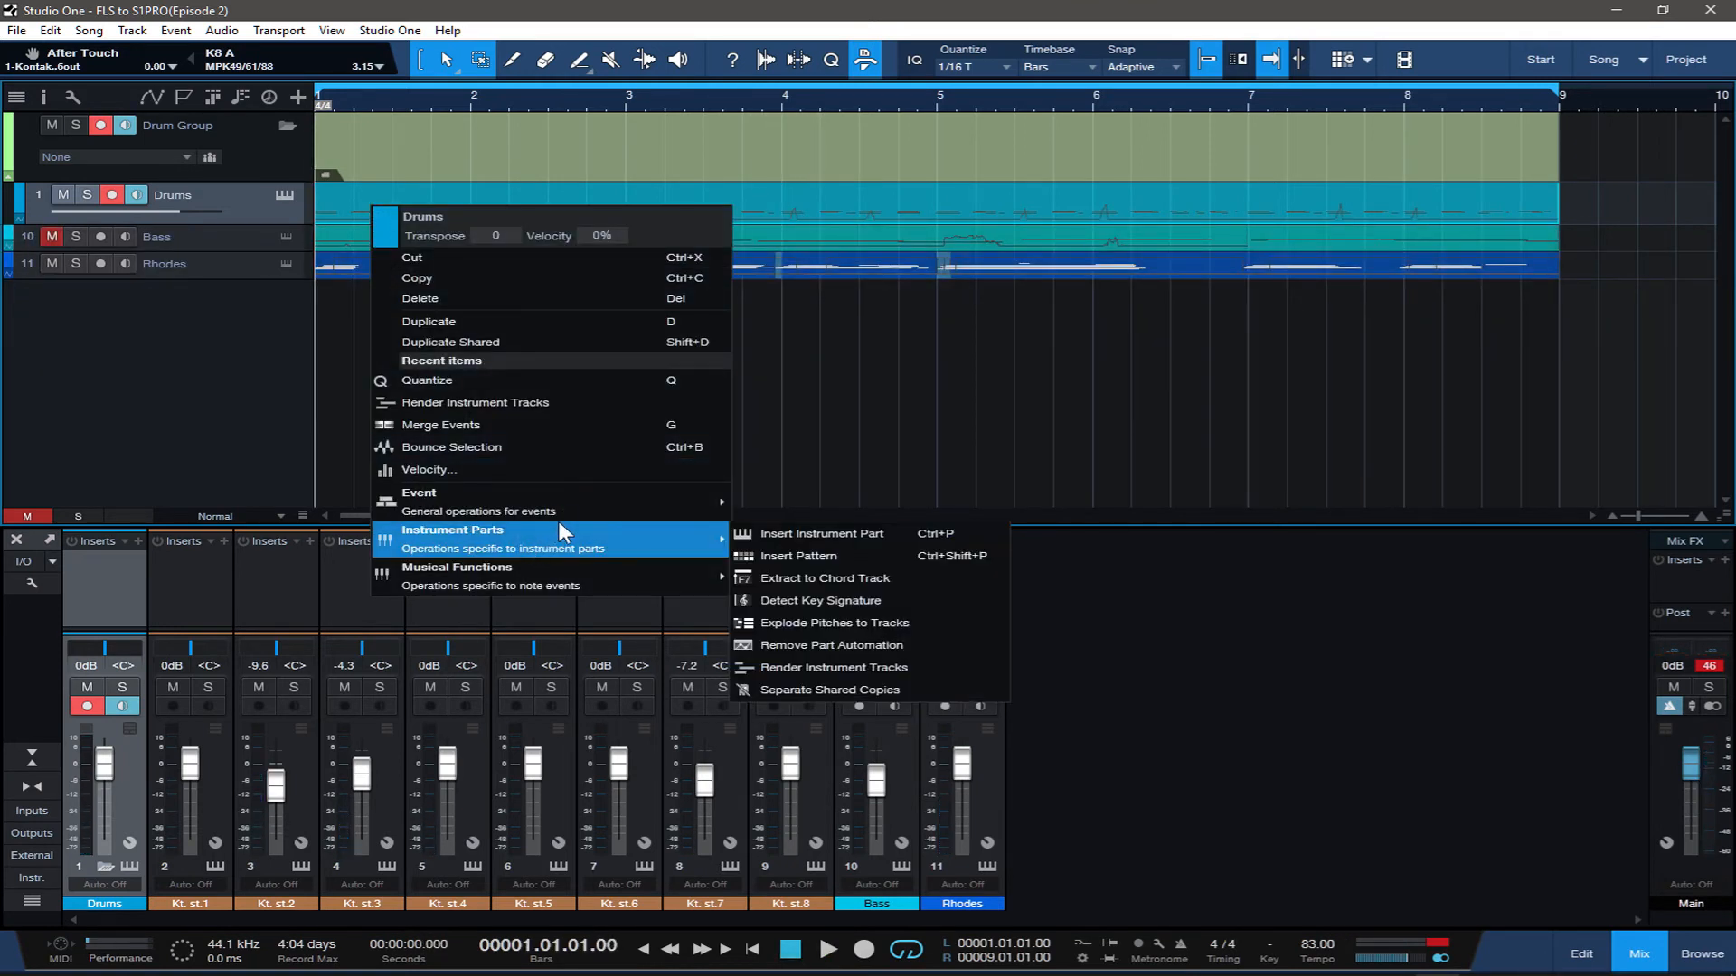
click(933, 623)
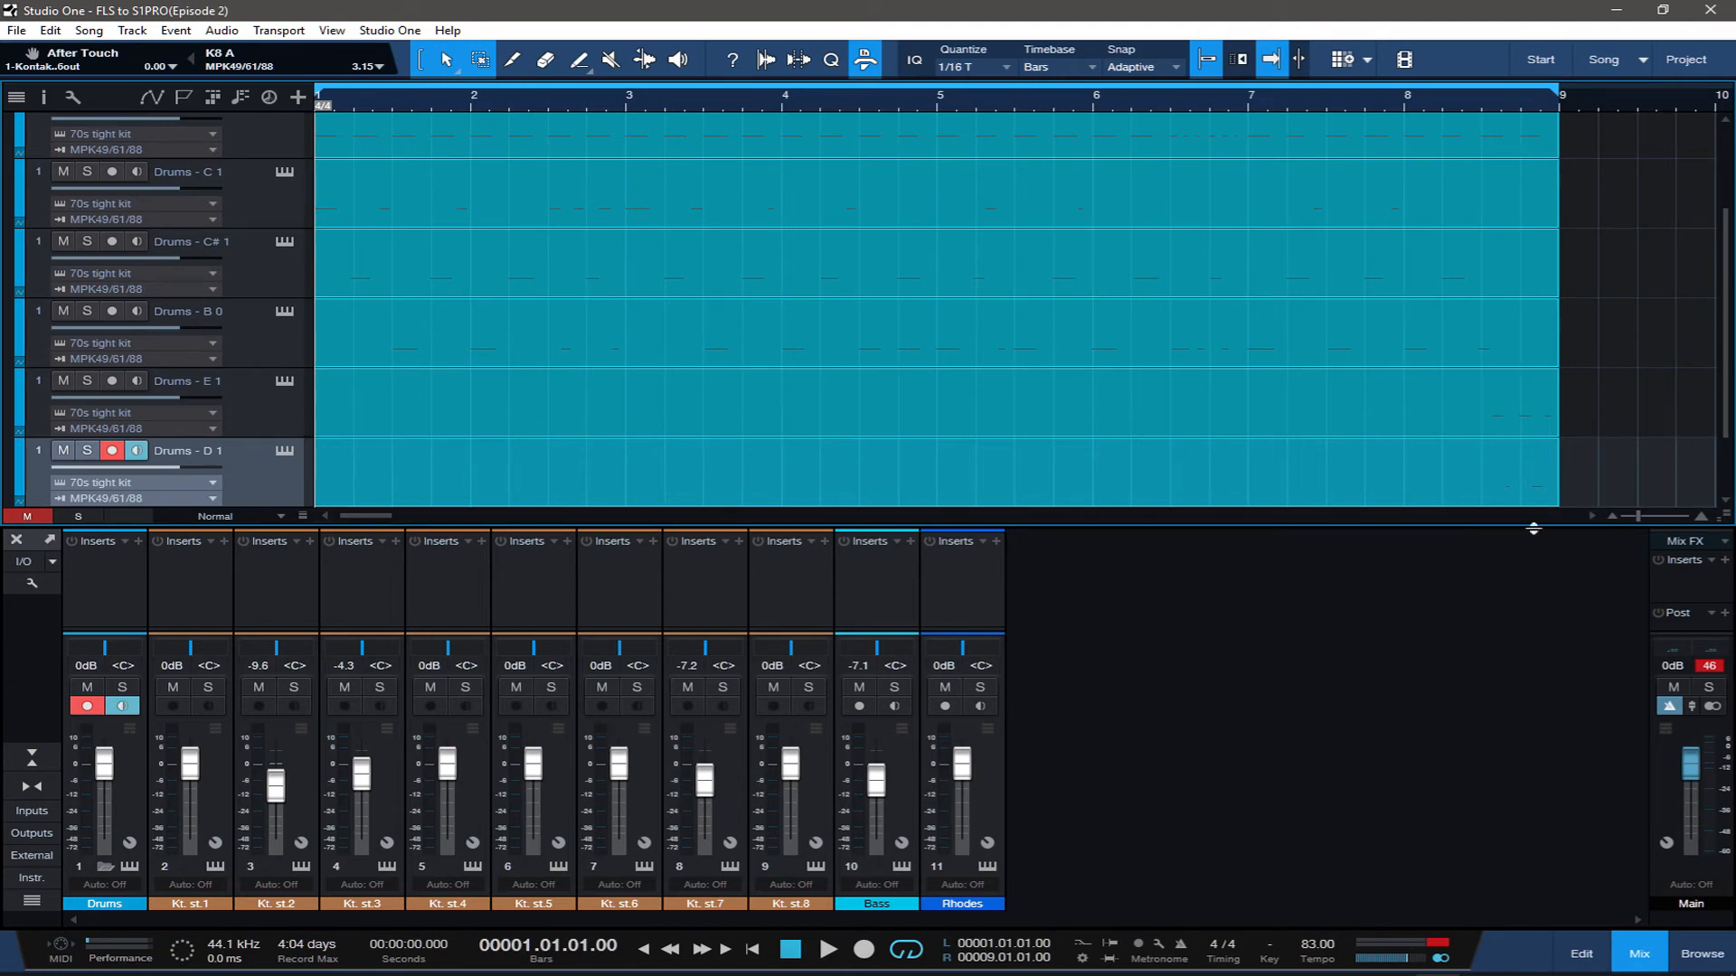
Hide the mixer, select the Drums track and all its pitch-split tracks, and reduce their height together
click(1638, 957)
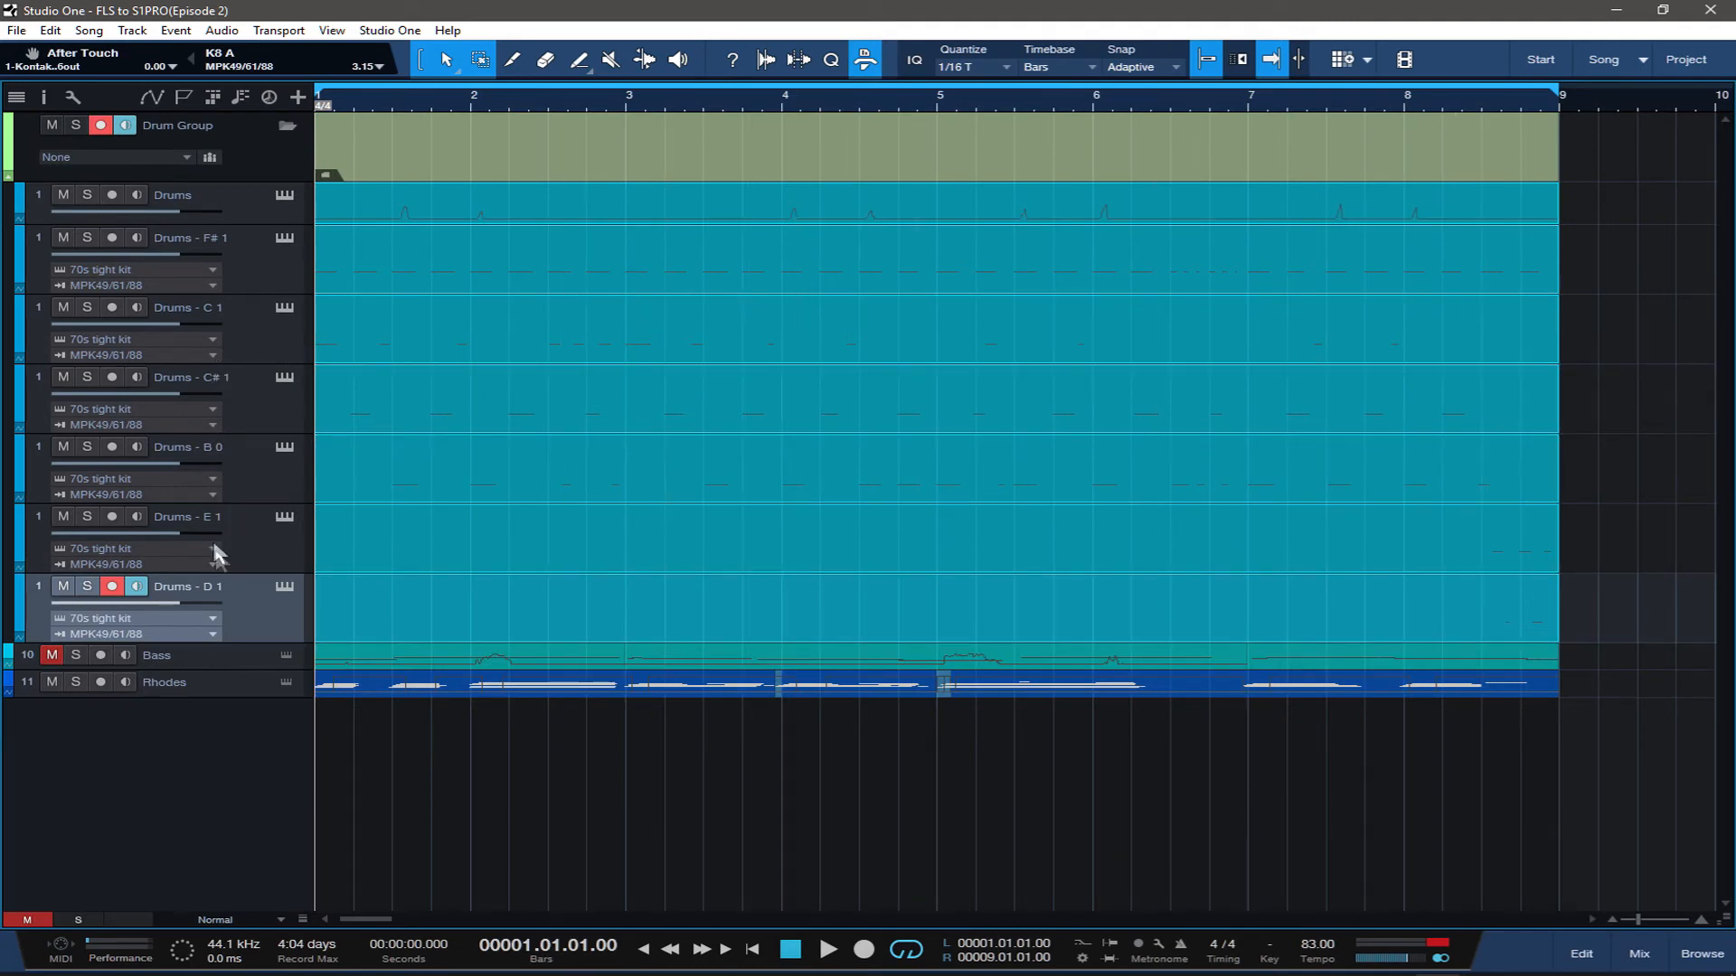
shift+click(254, 216)
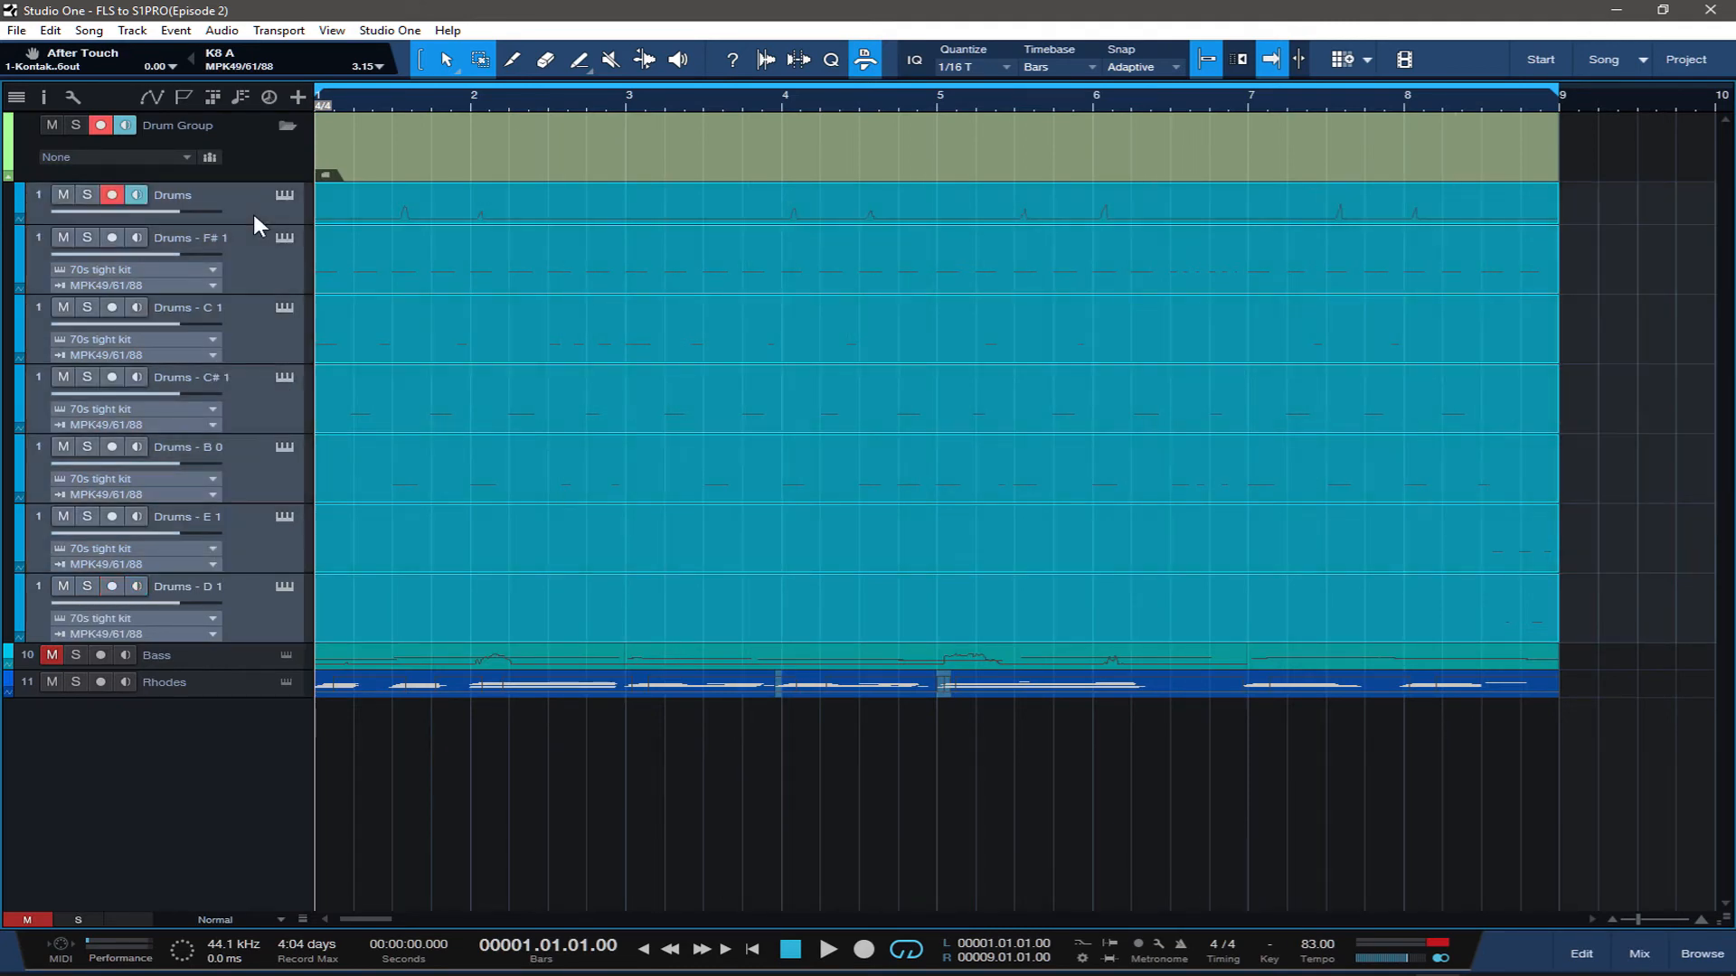
drag(251, 294, 260, 251)
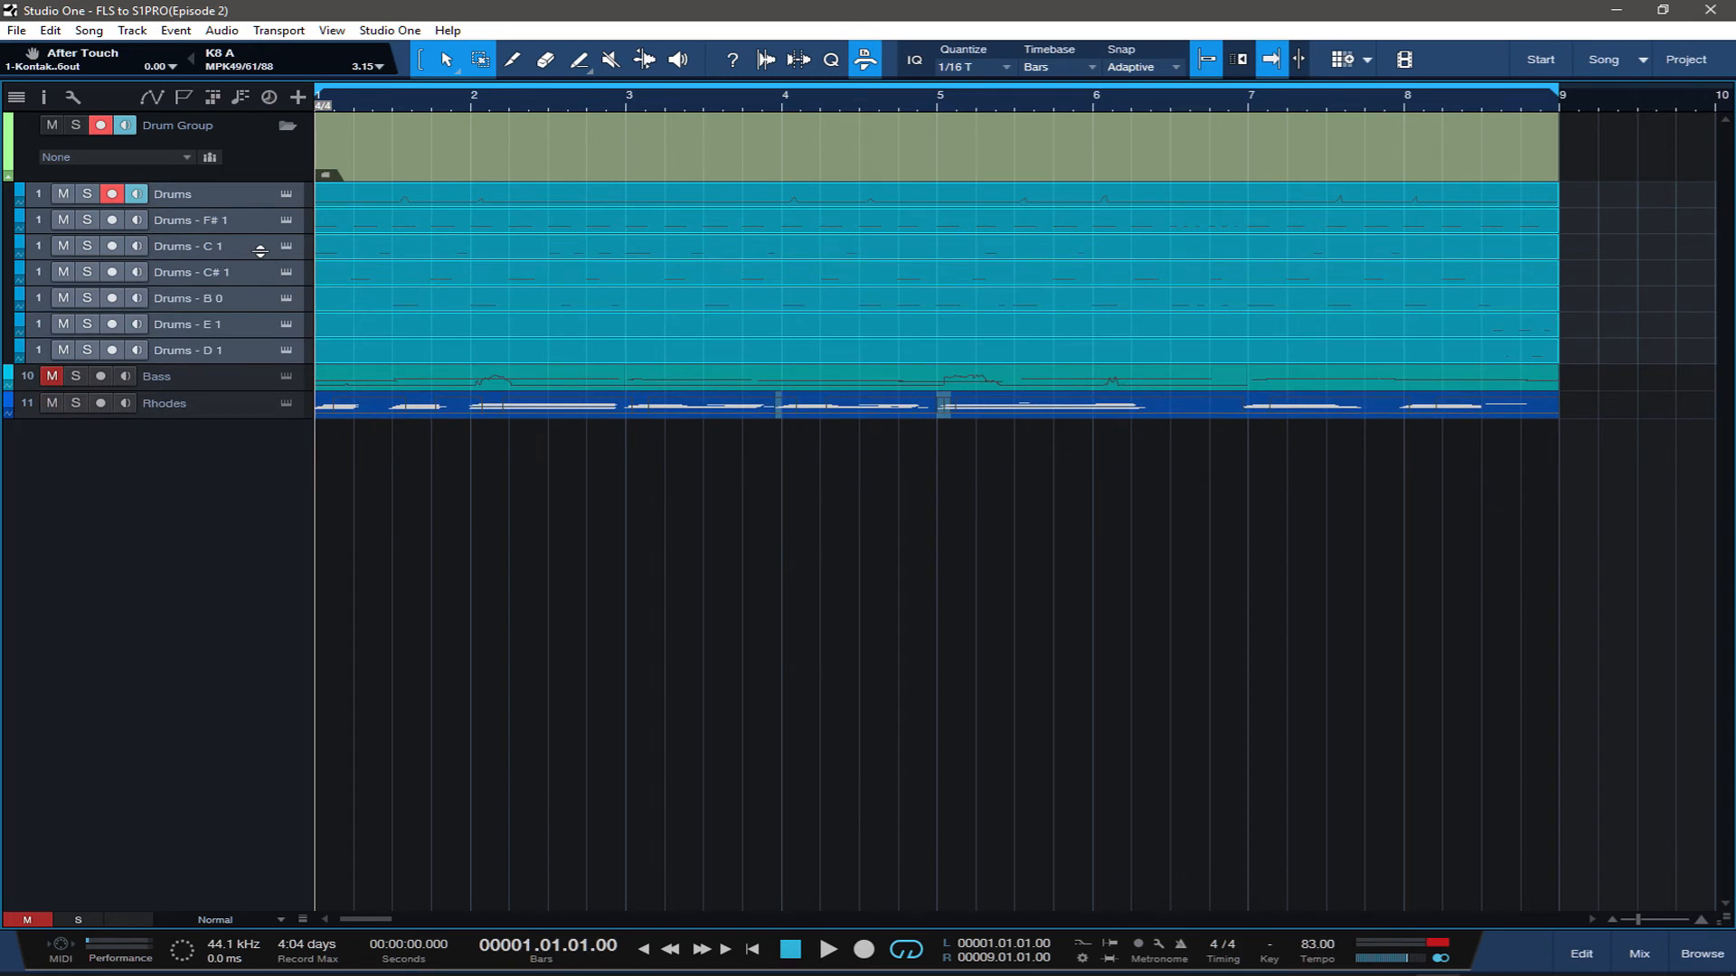
Play the song and audition the split drum tracks by soloing F# 1, C 1 and C# 1 in turn
key(space)
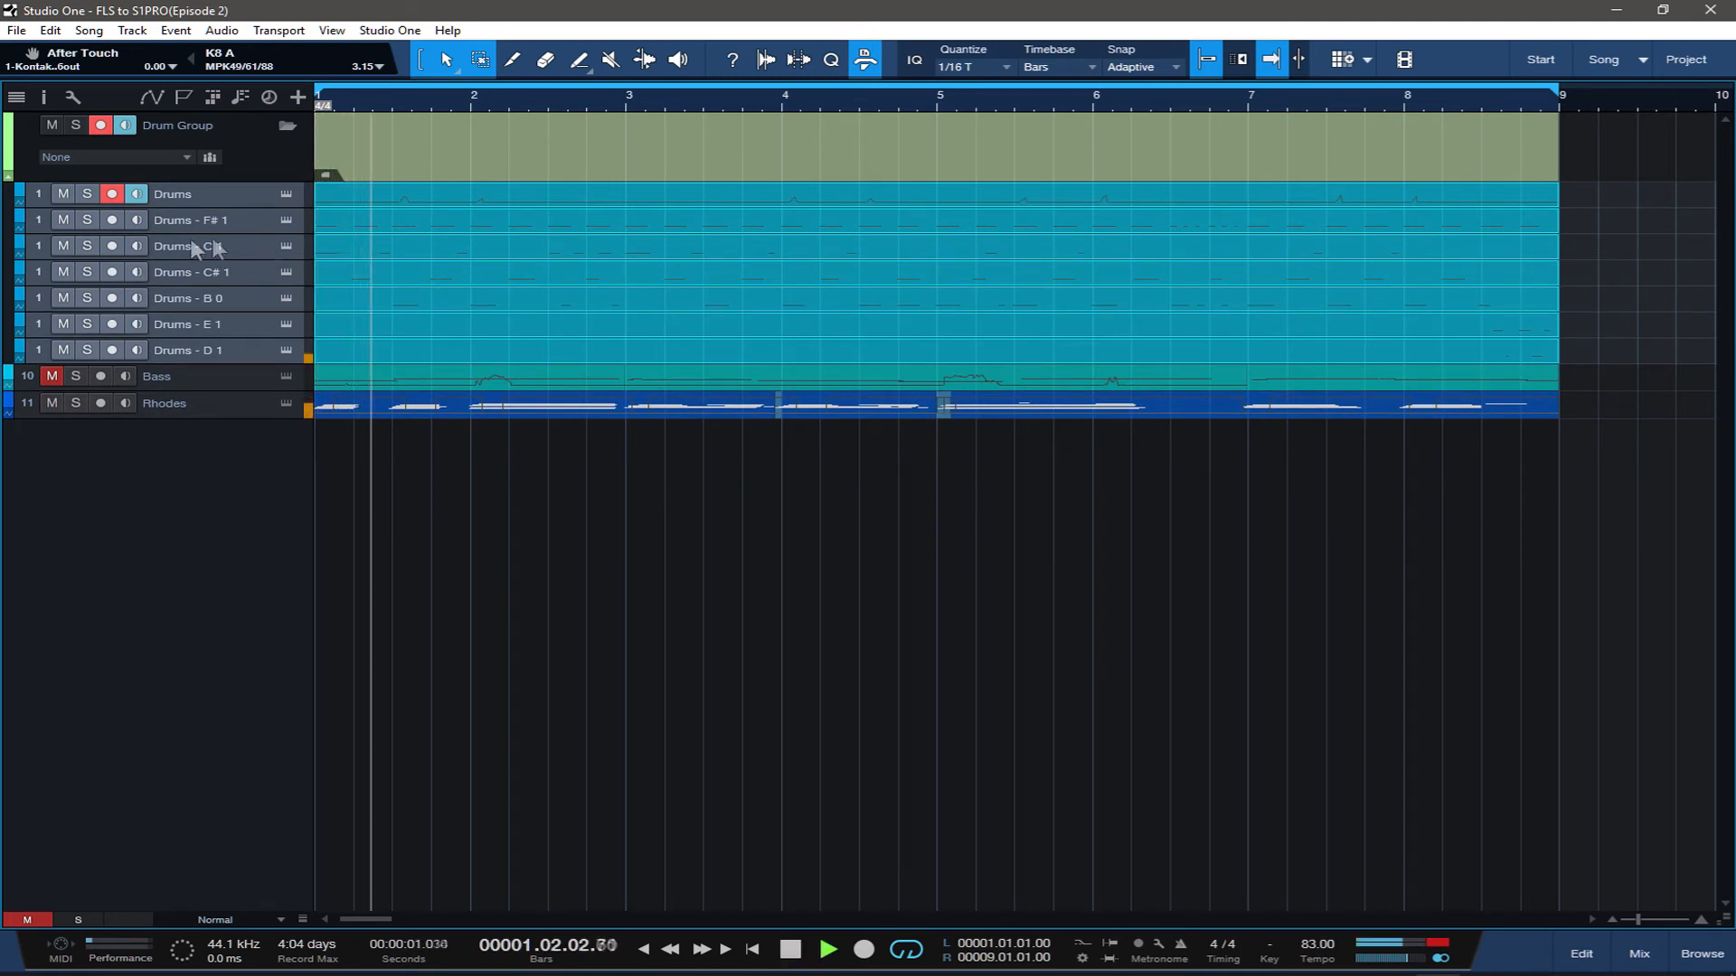
click(89, 247)
click(89, 247)
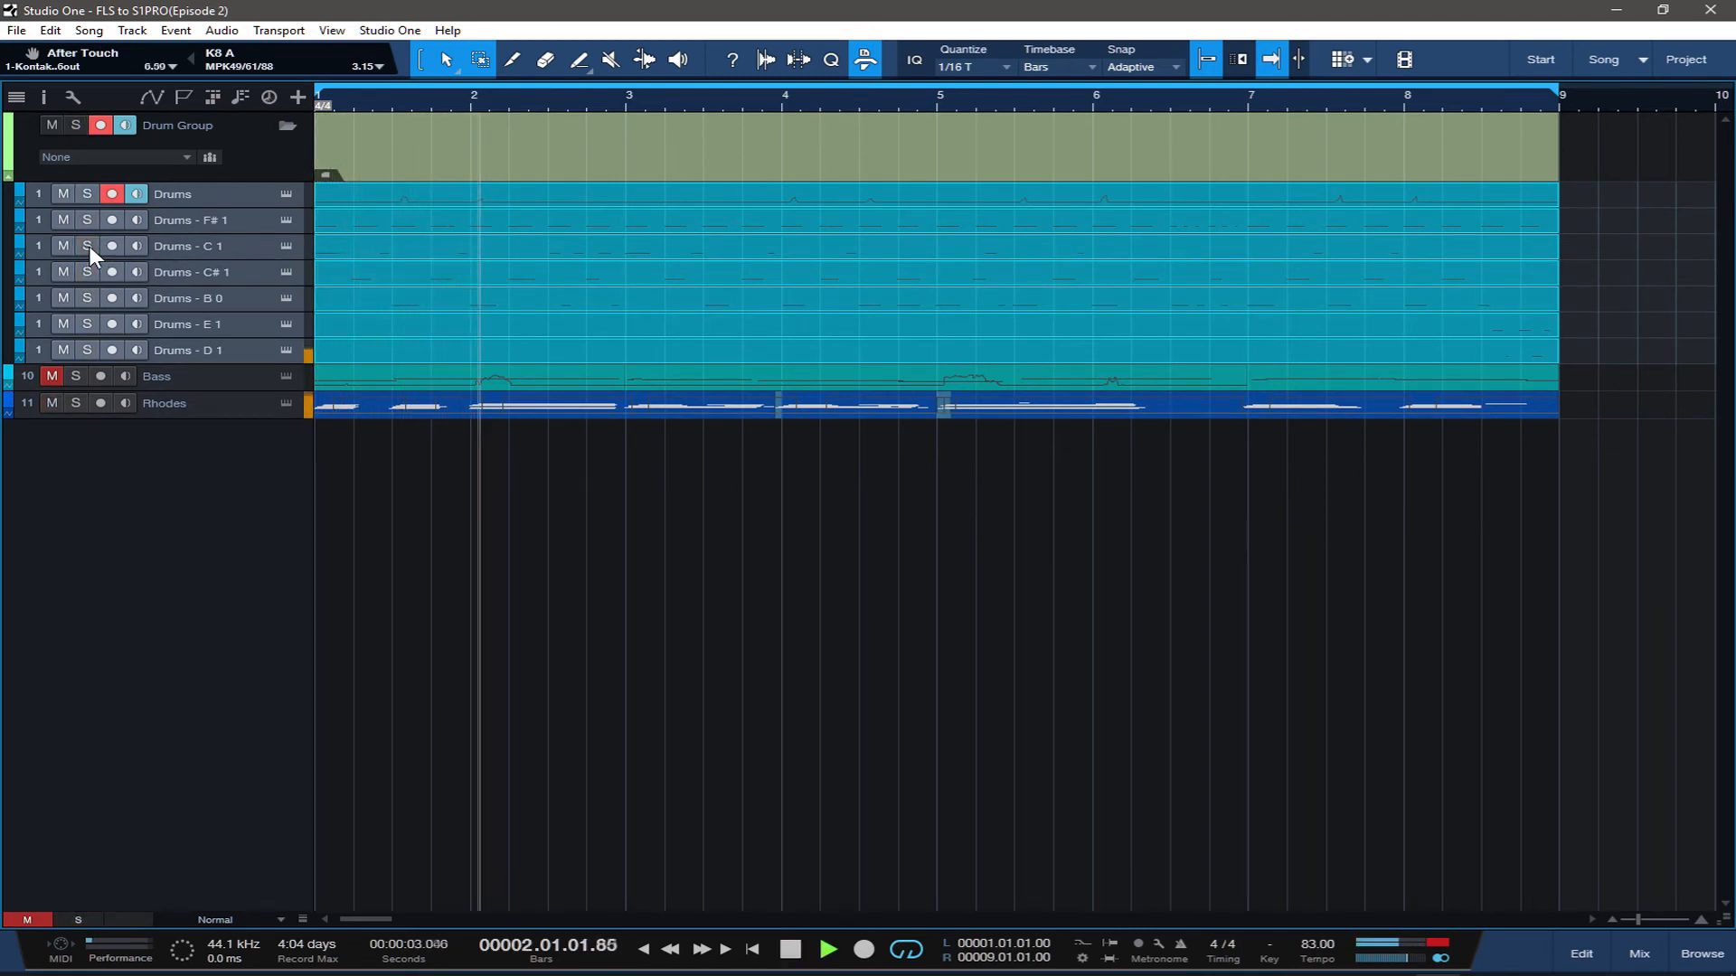
click(239, 189)
click(86, 221)
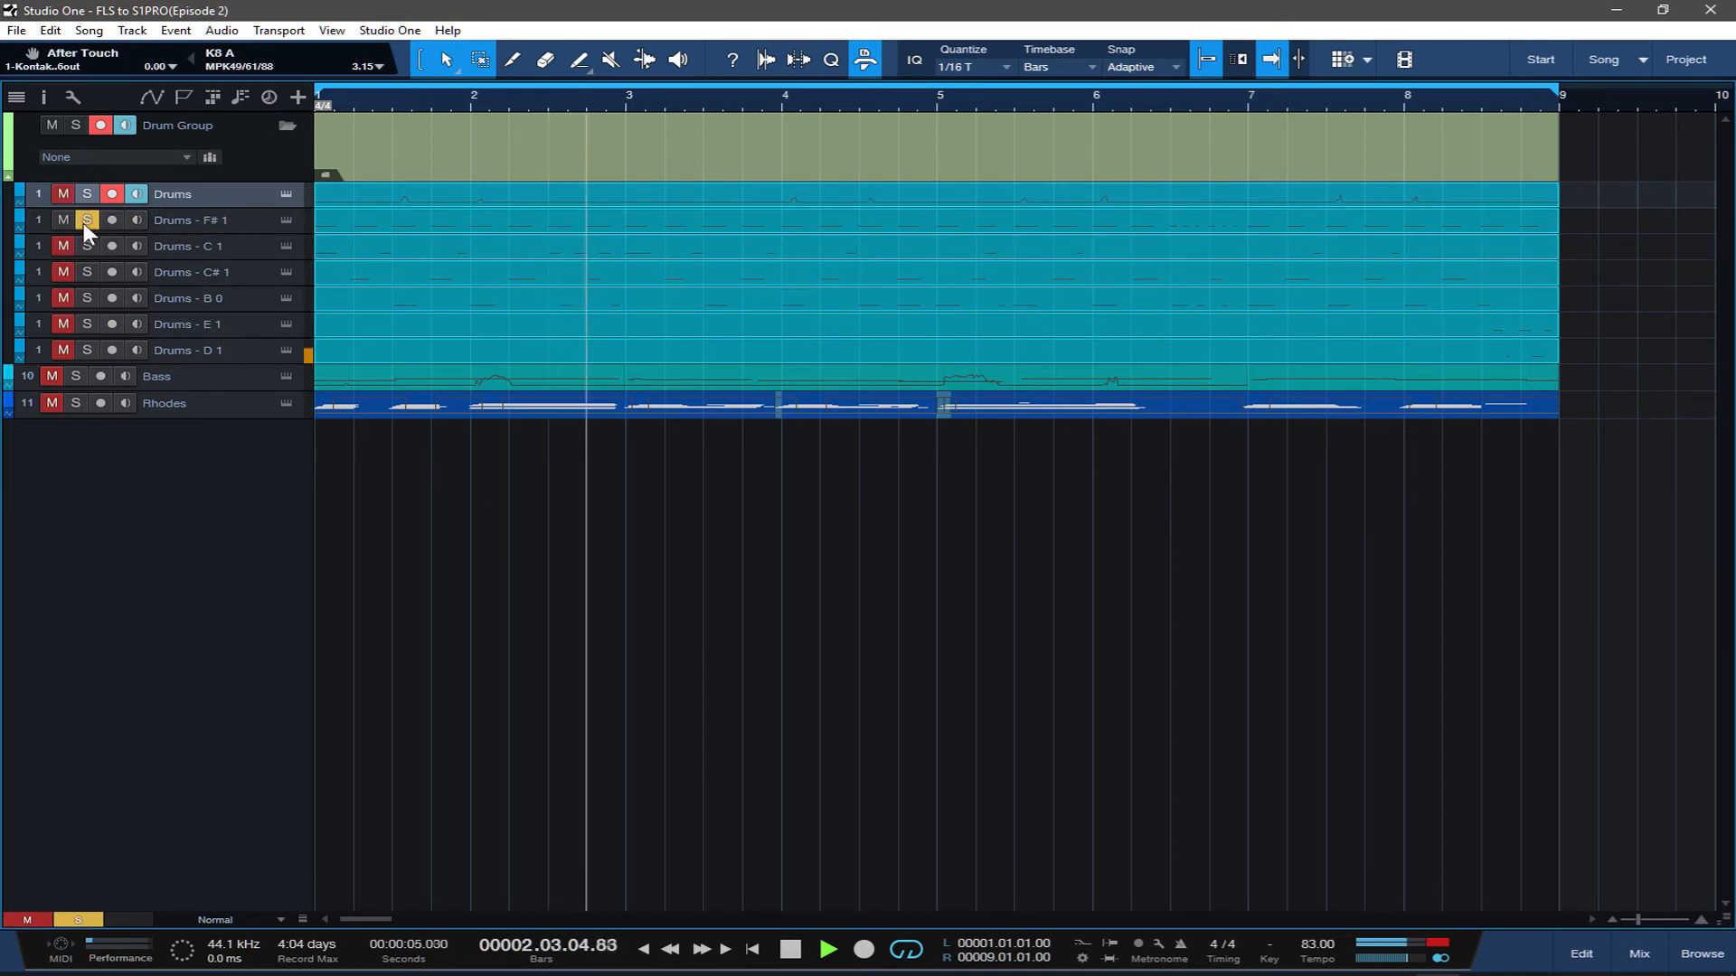
click(83, 222)
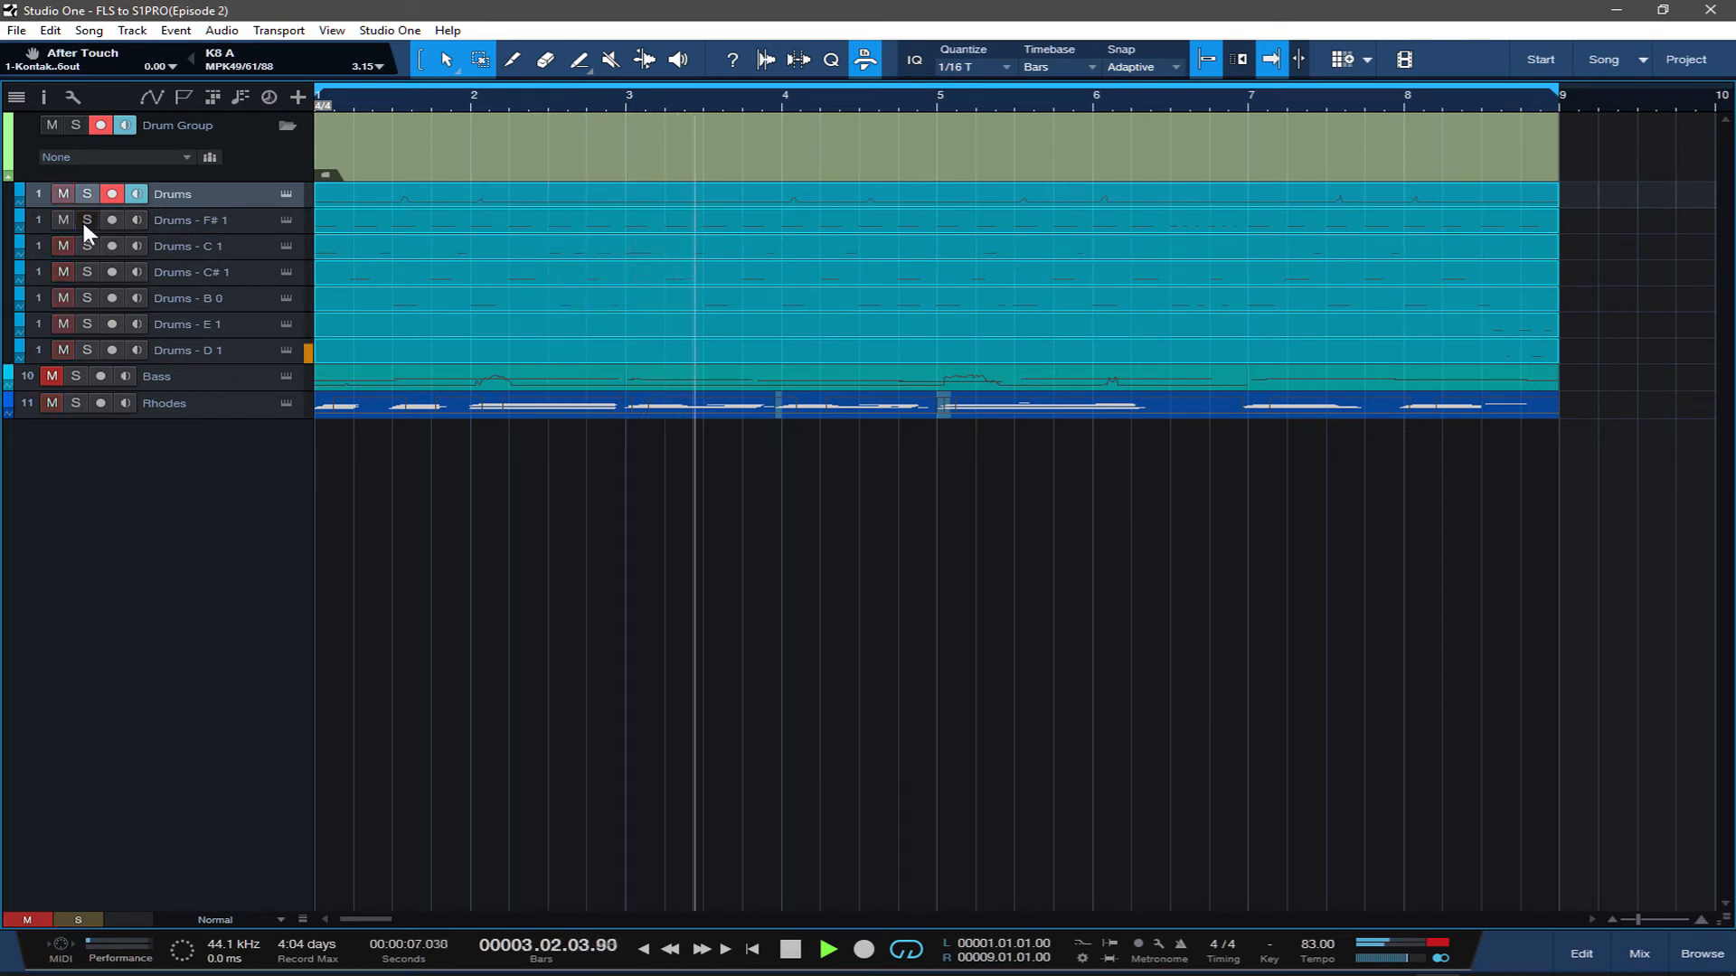
click(85, 246)
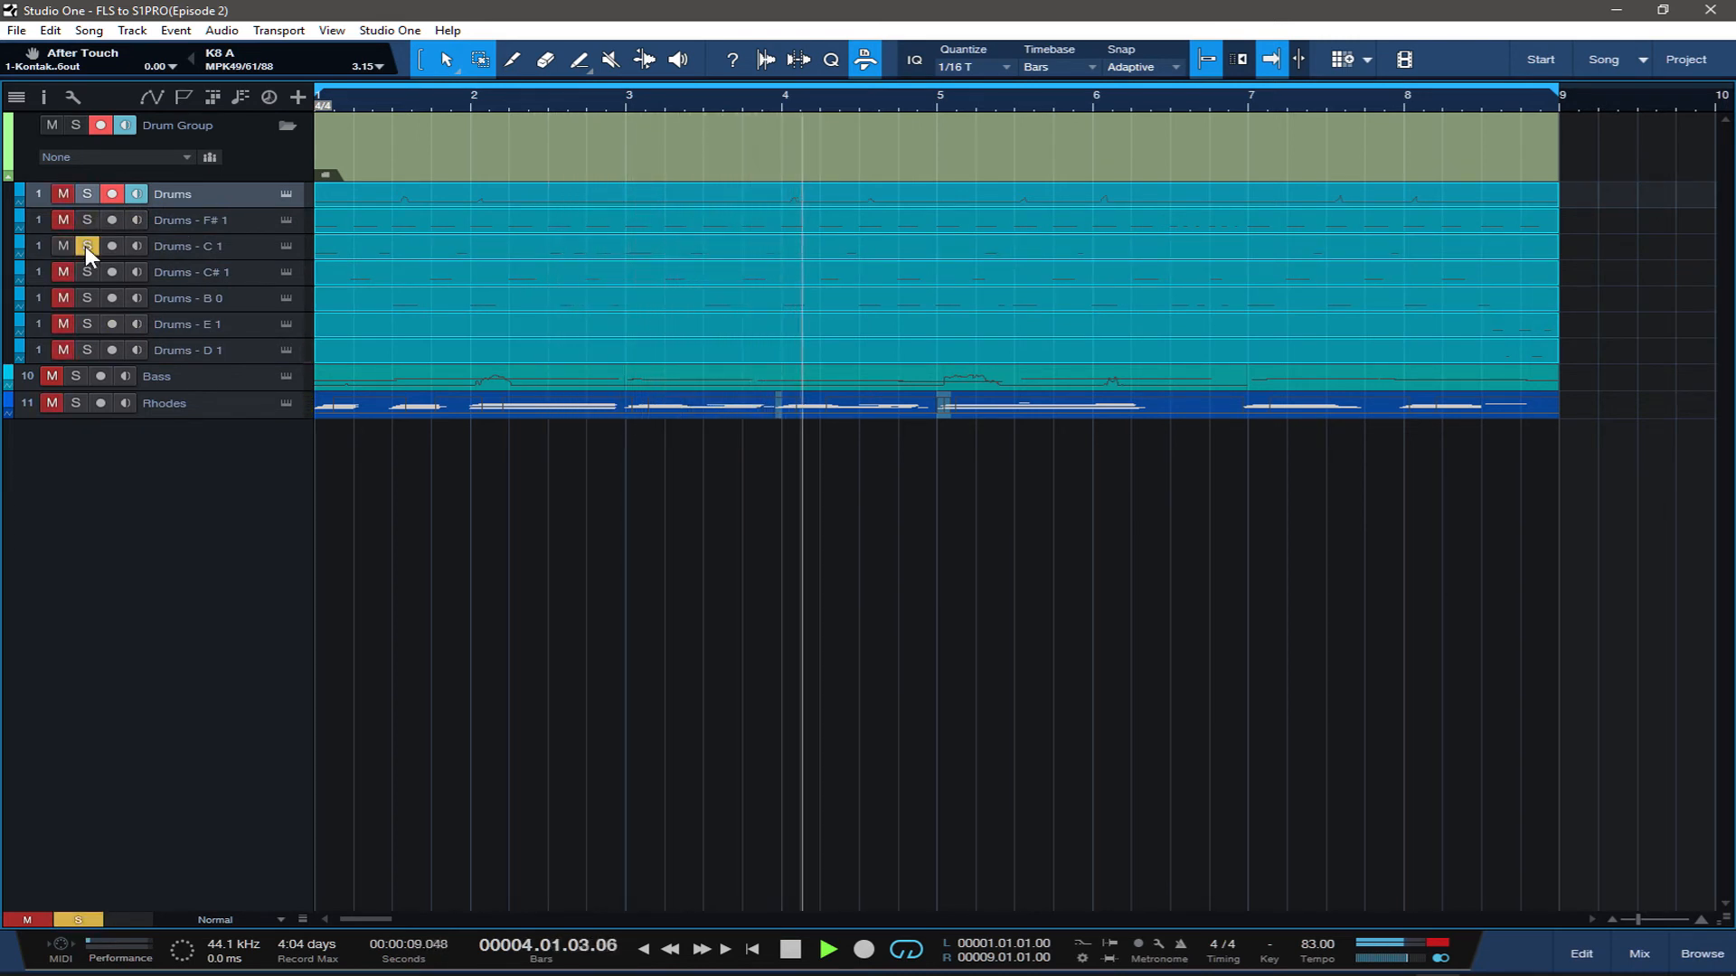
click(85, 246)
click(85, 275)
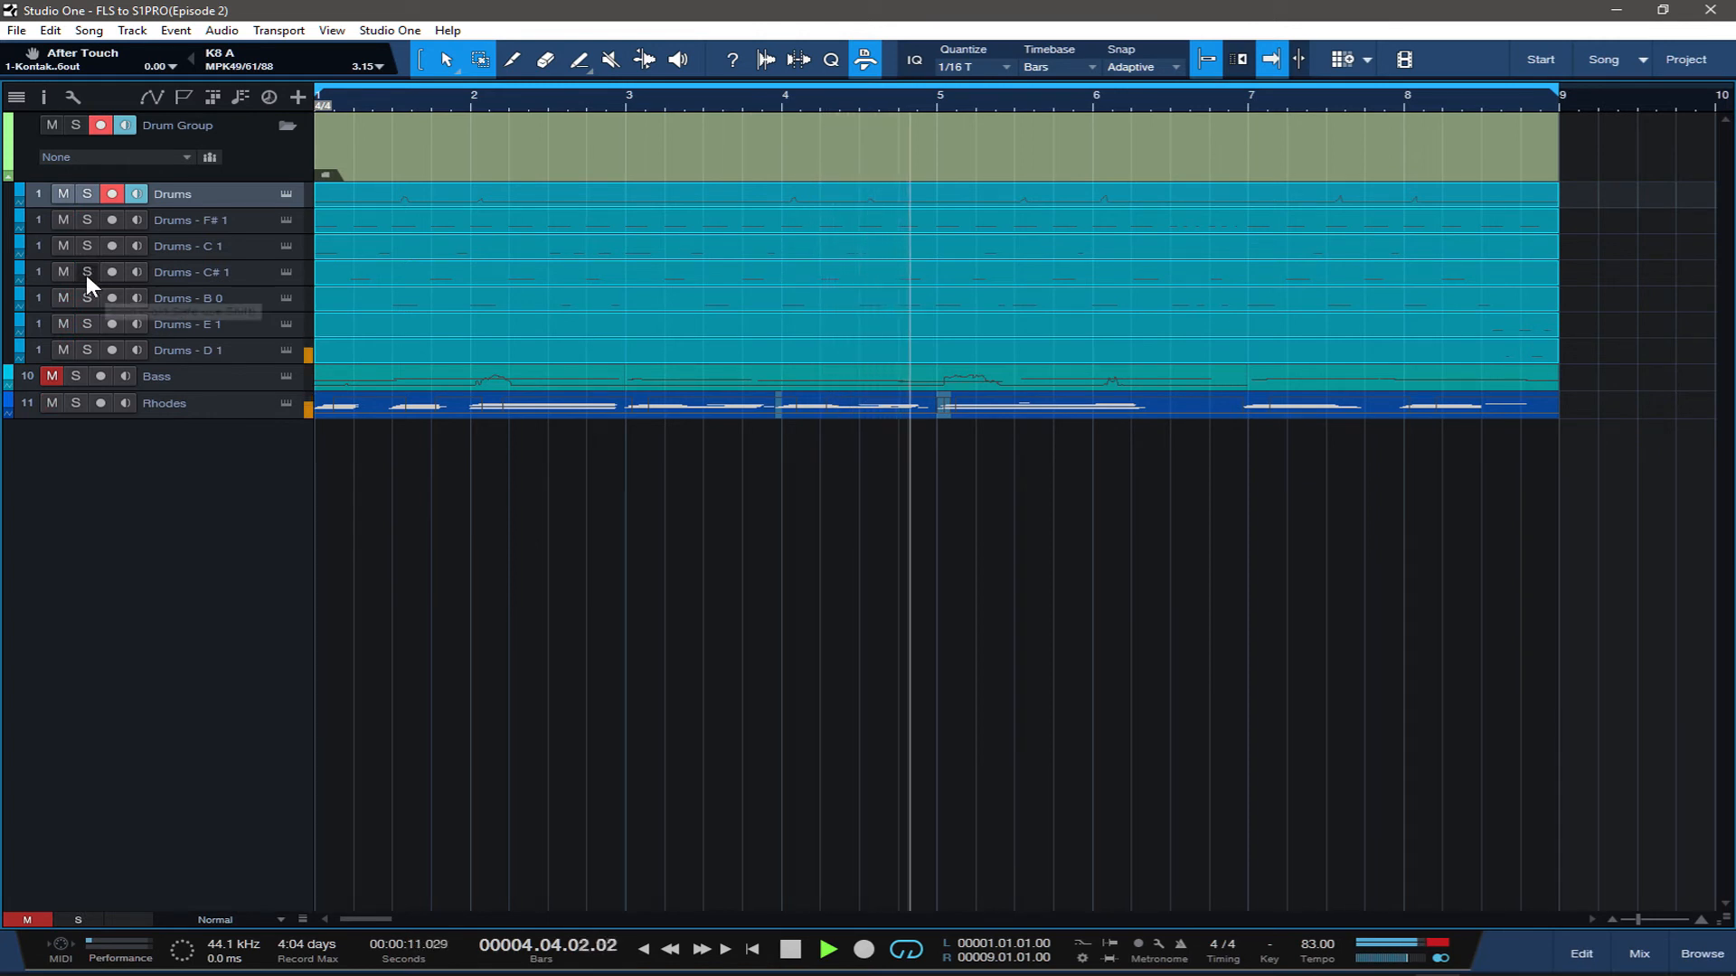
click(85, 275)
key(space)
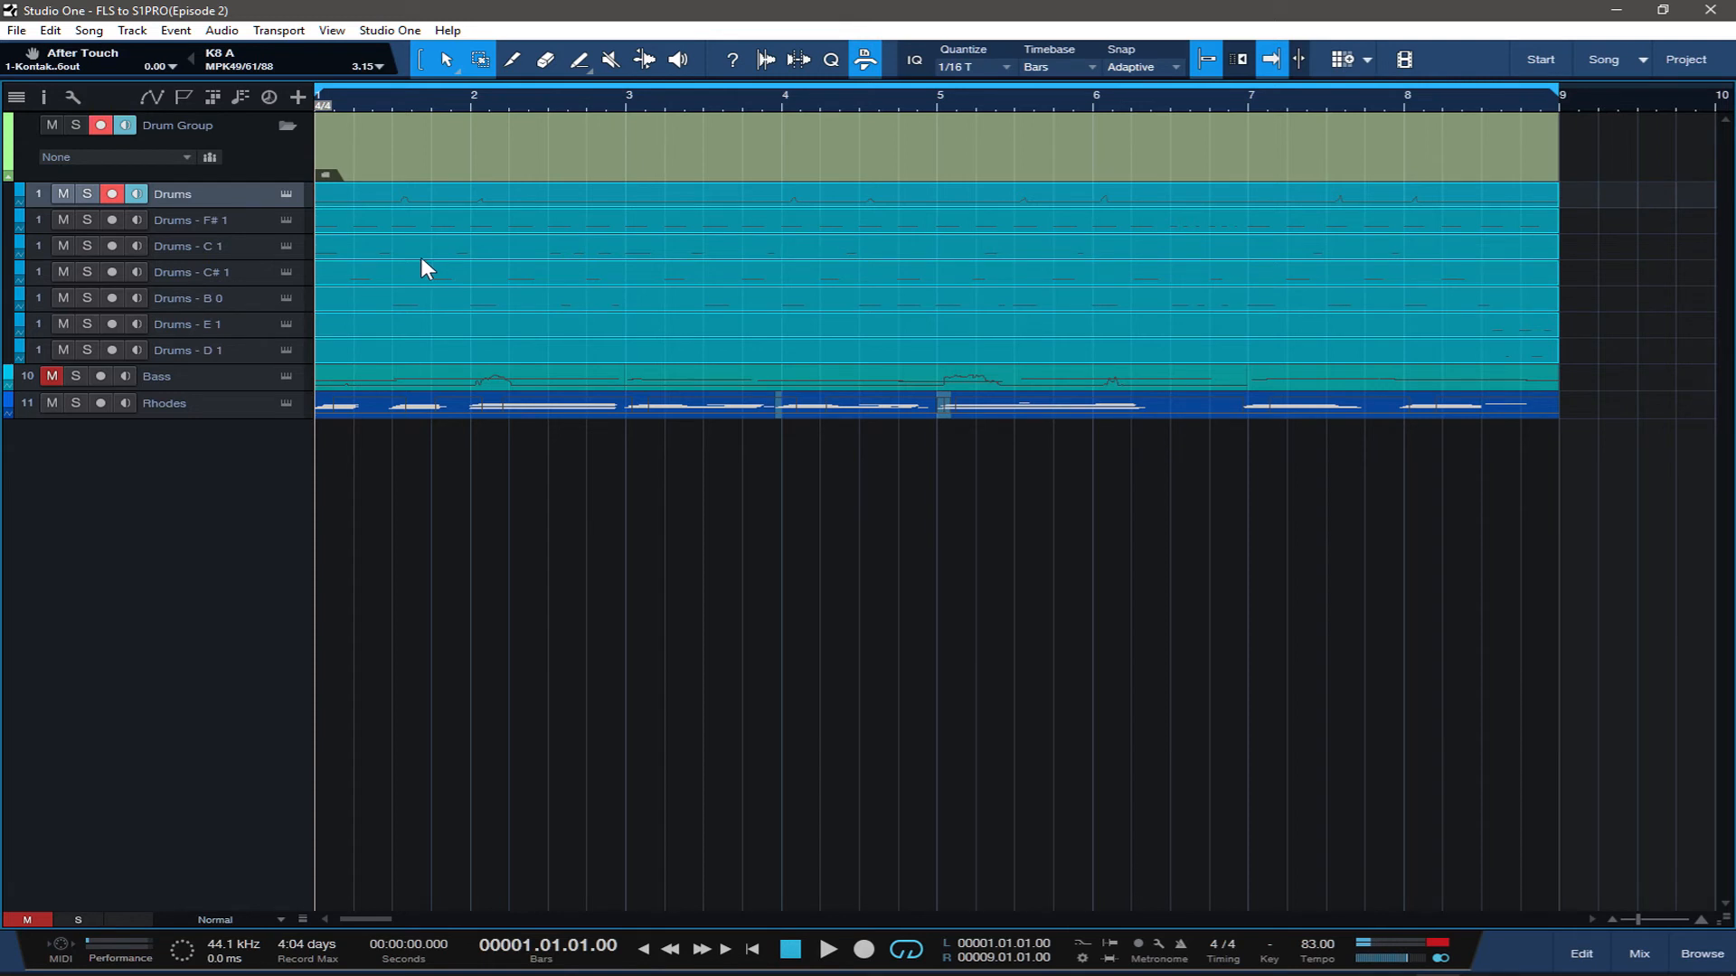
Undo the explosion of pitches to tracks and increase the heights of the Drums and Bass tracks
key(ctrl+z)
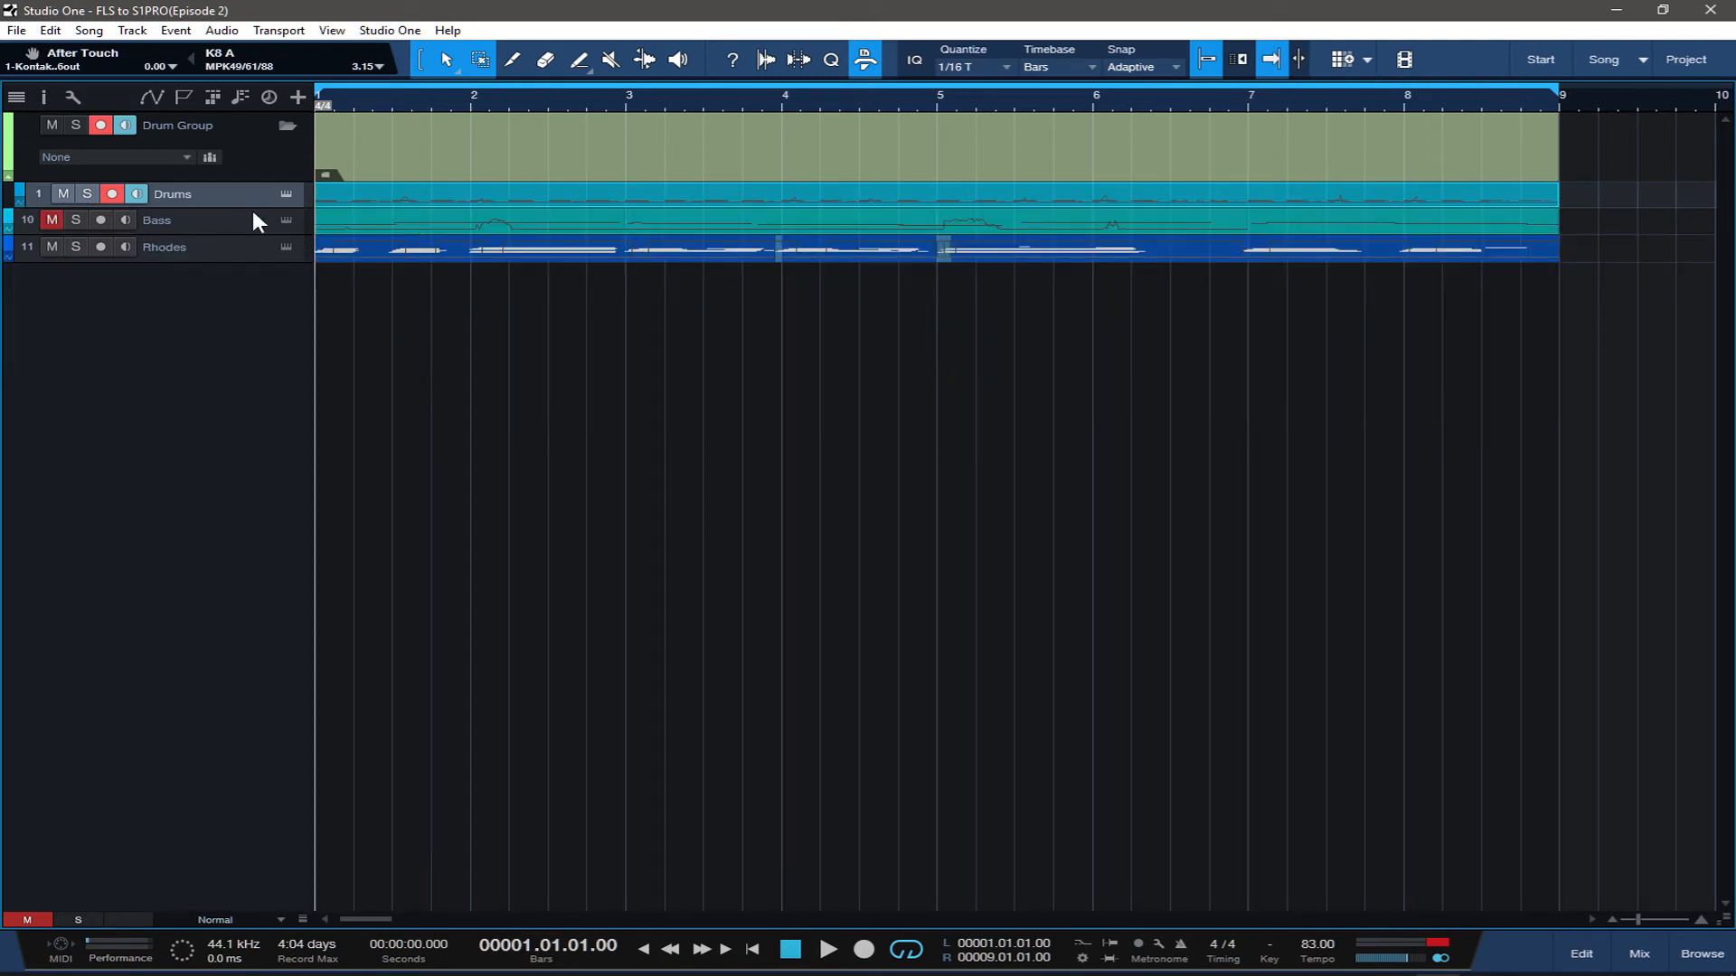
drag(246, 208, 222, 344)
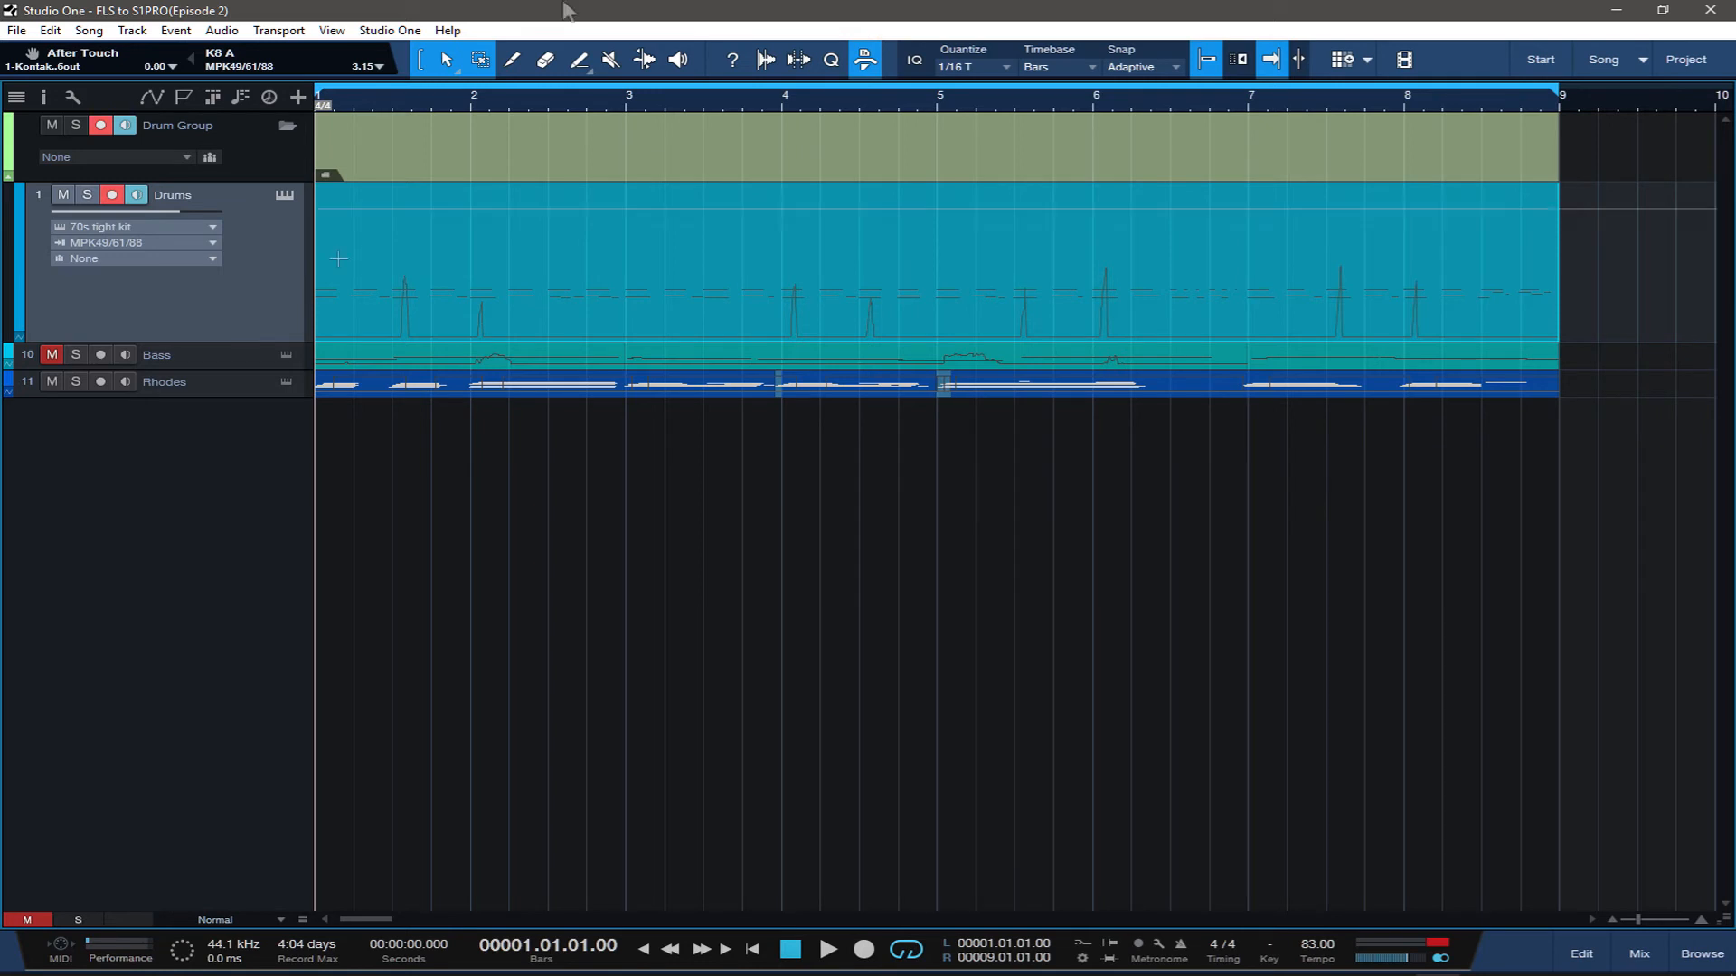
drag(220, 370, 220, 531)
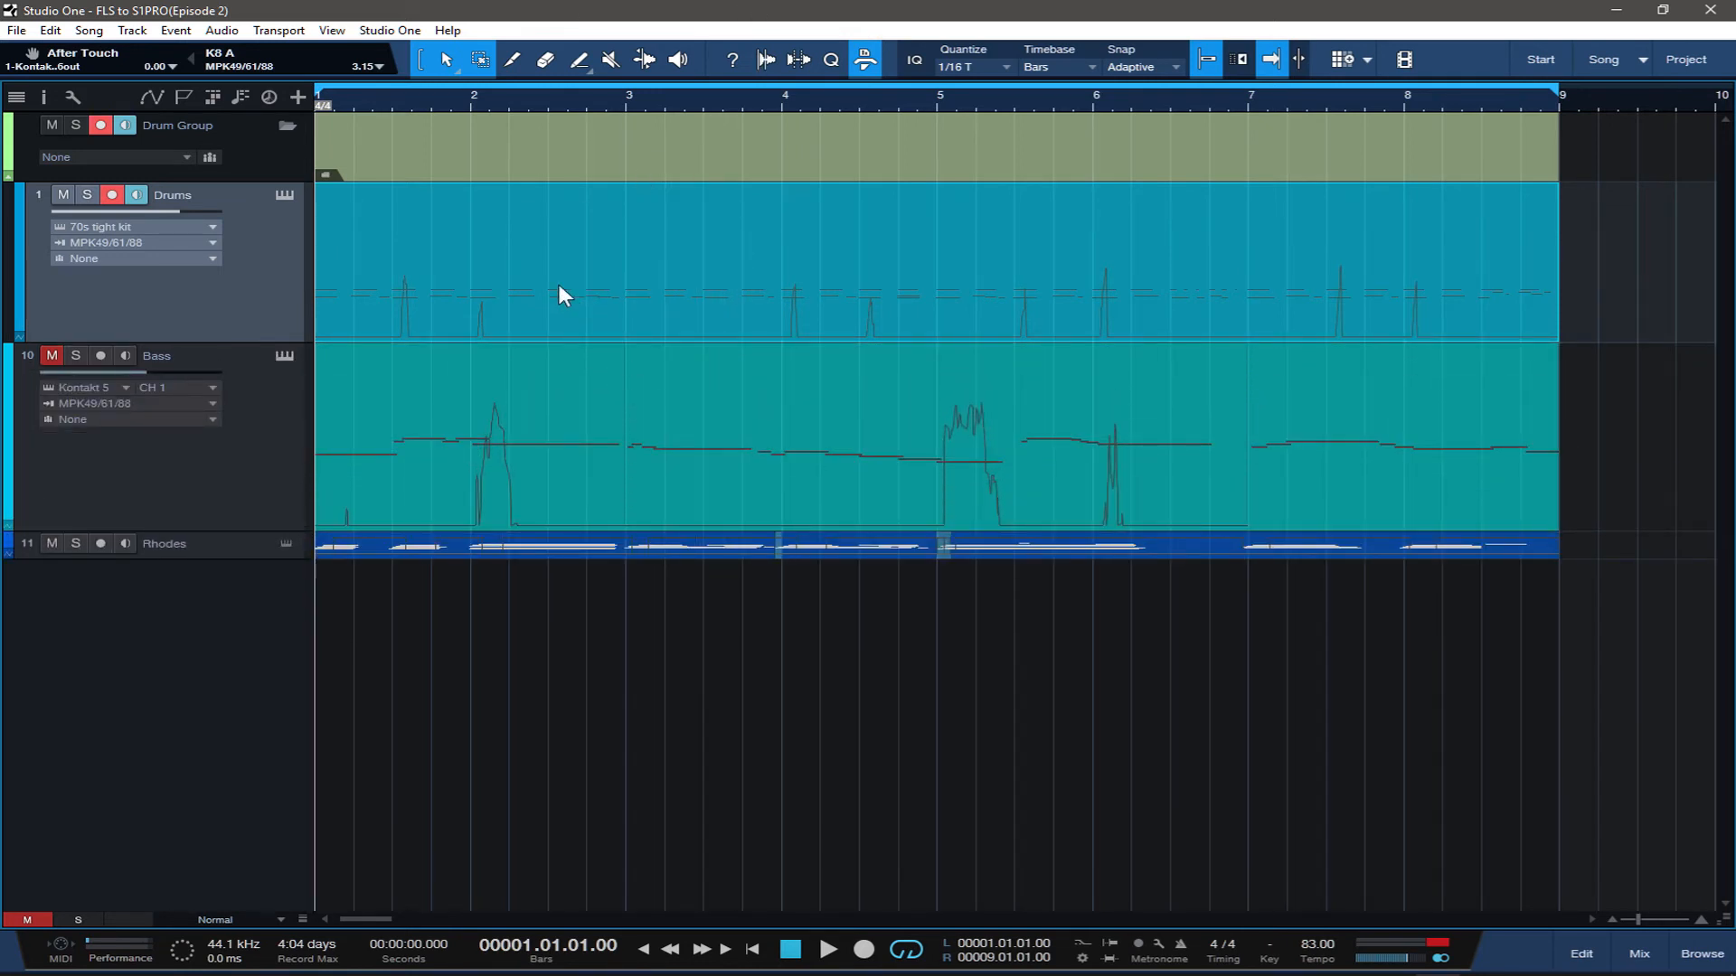
Open the Drums part in the note editor without the macro toolbar and quantize the F# 1 notes from bar 7.2 onward to 1/8
click(1581, 954)
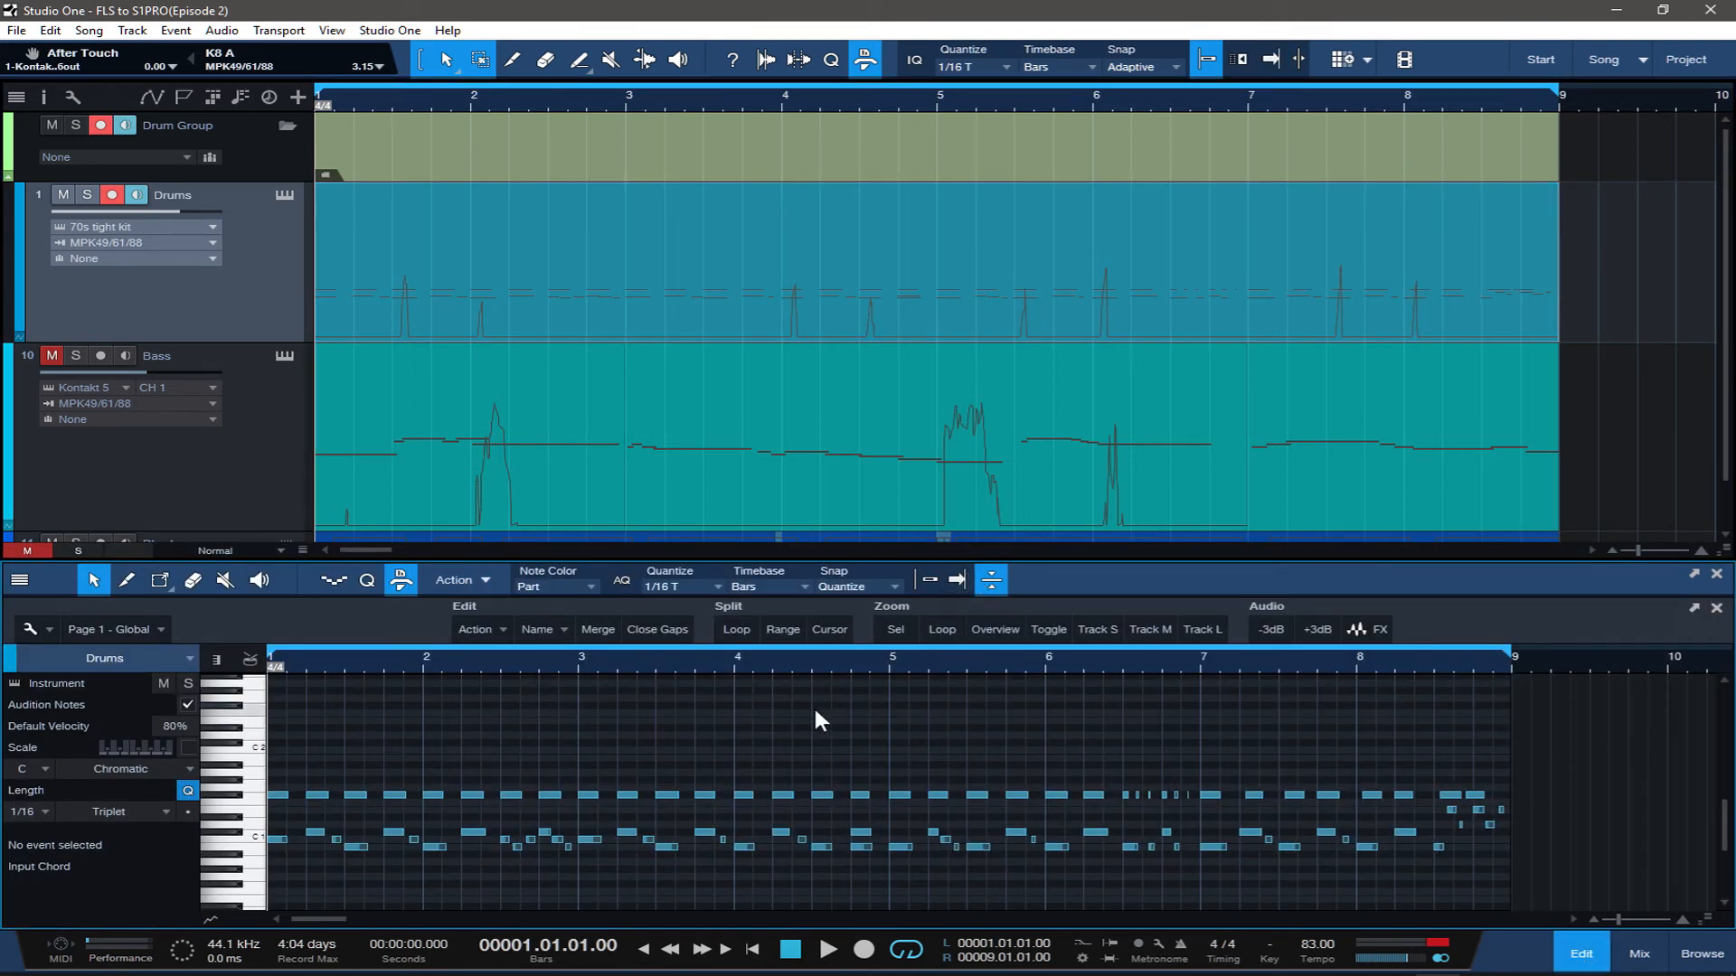
key(space)
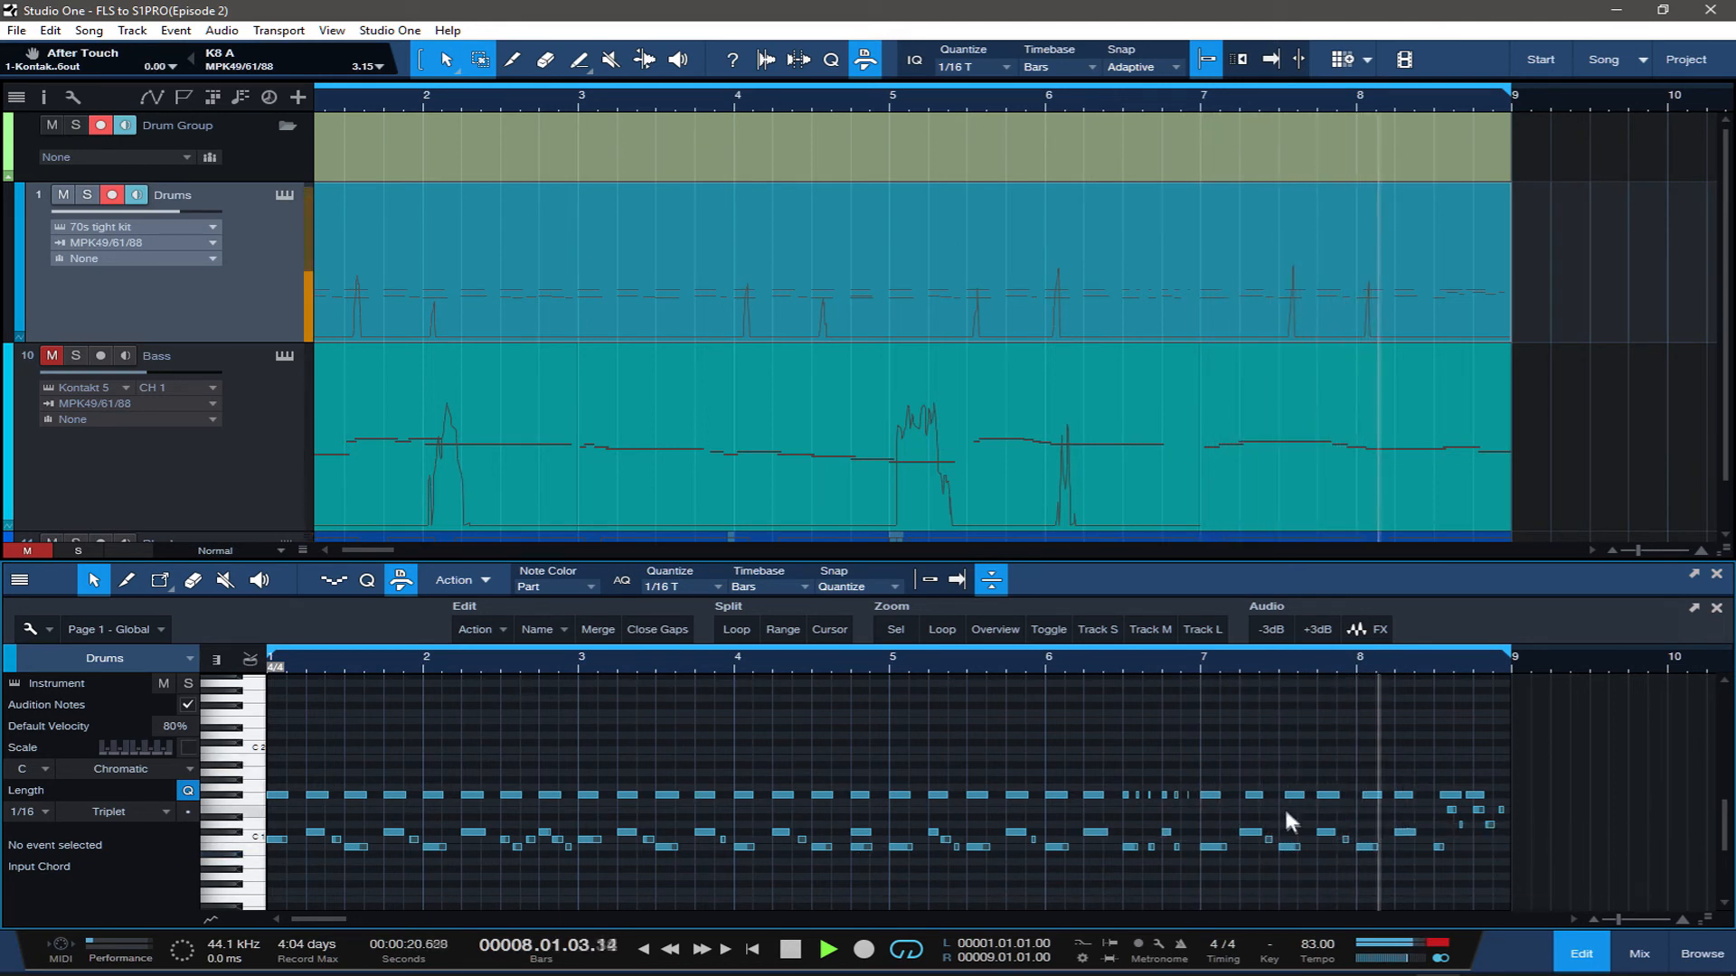
drag(1501, 795, 1239, 778)
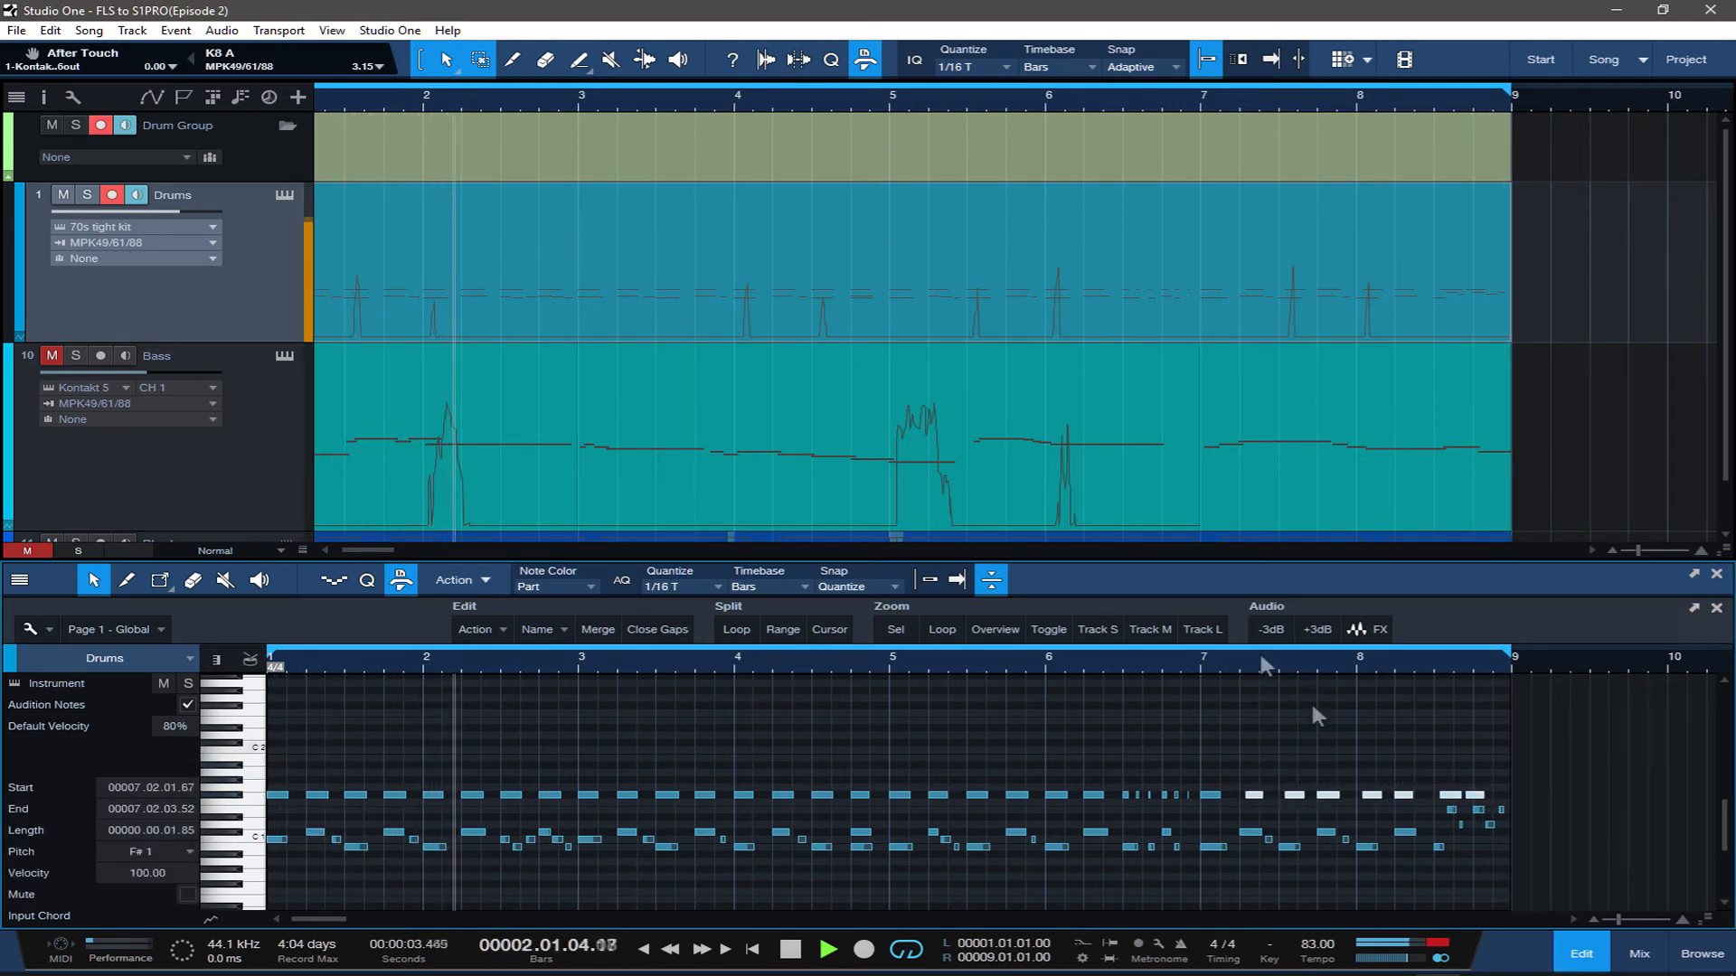
click(1715, 608)
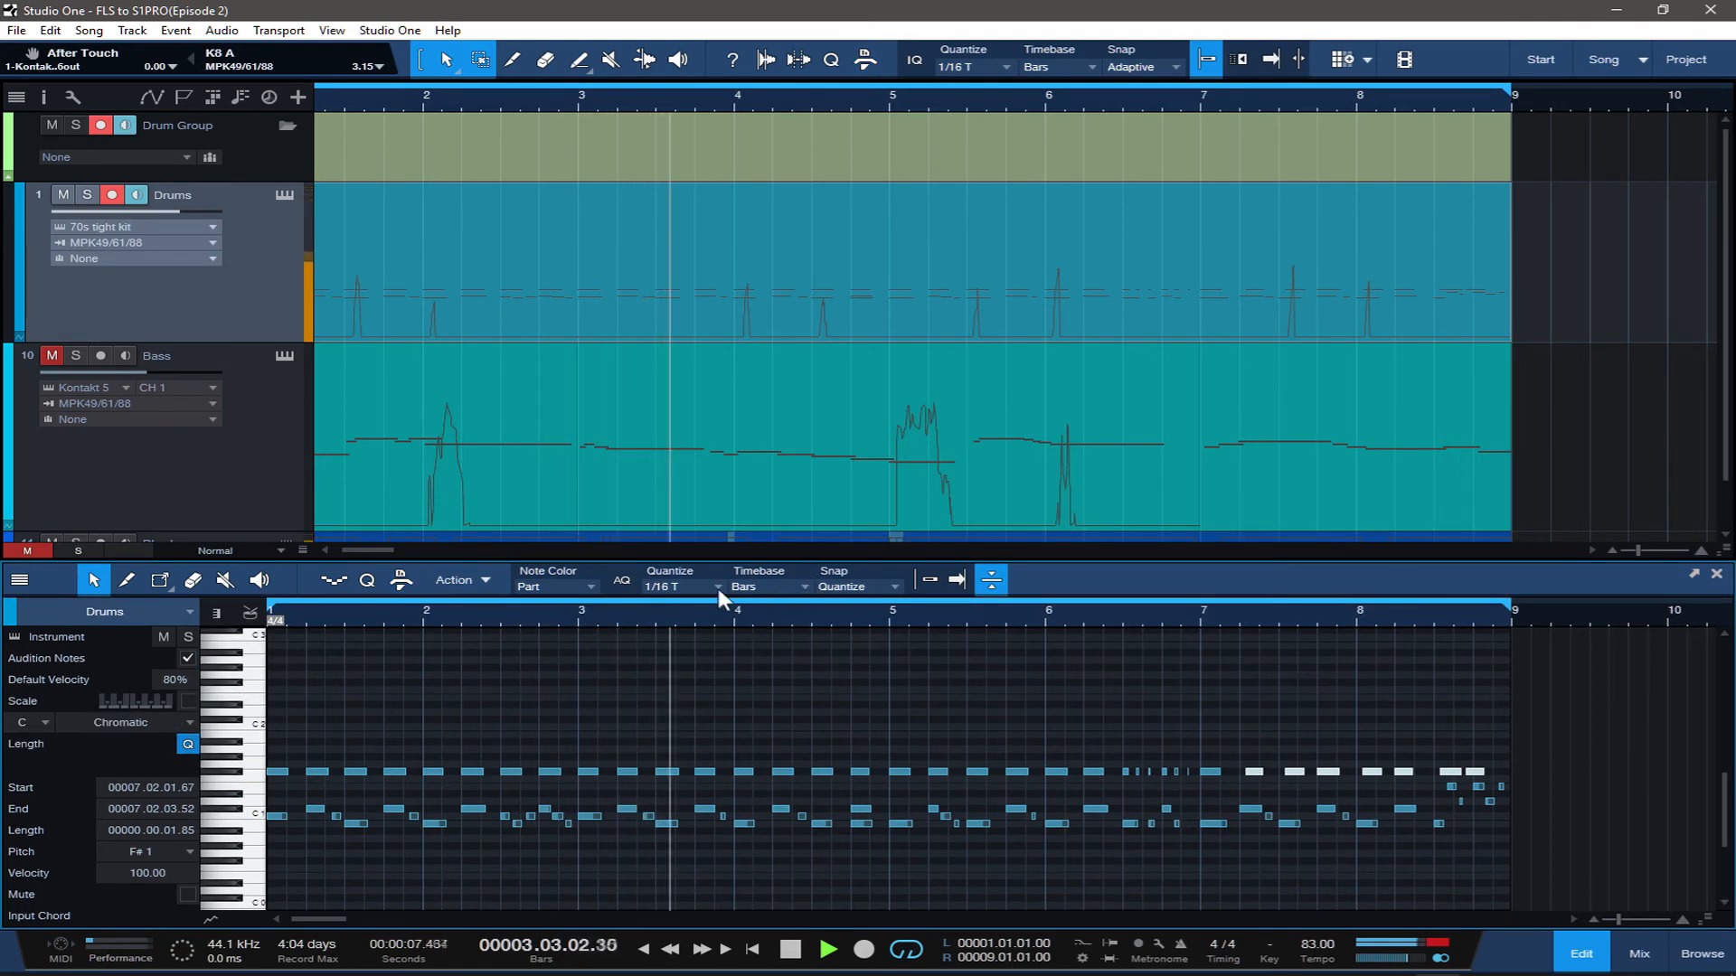
scroll(705, 588, up, 1)
scroll(703, 584, up, 1)
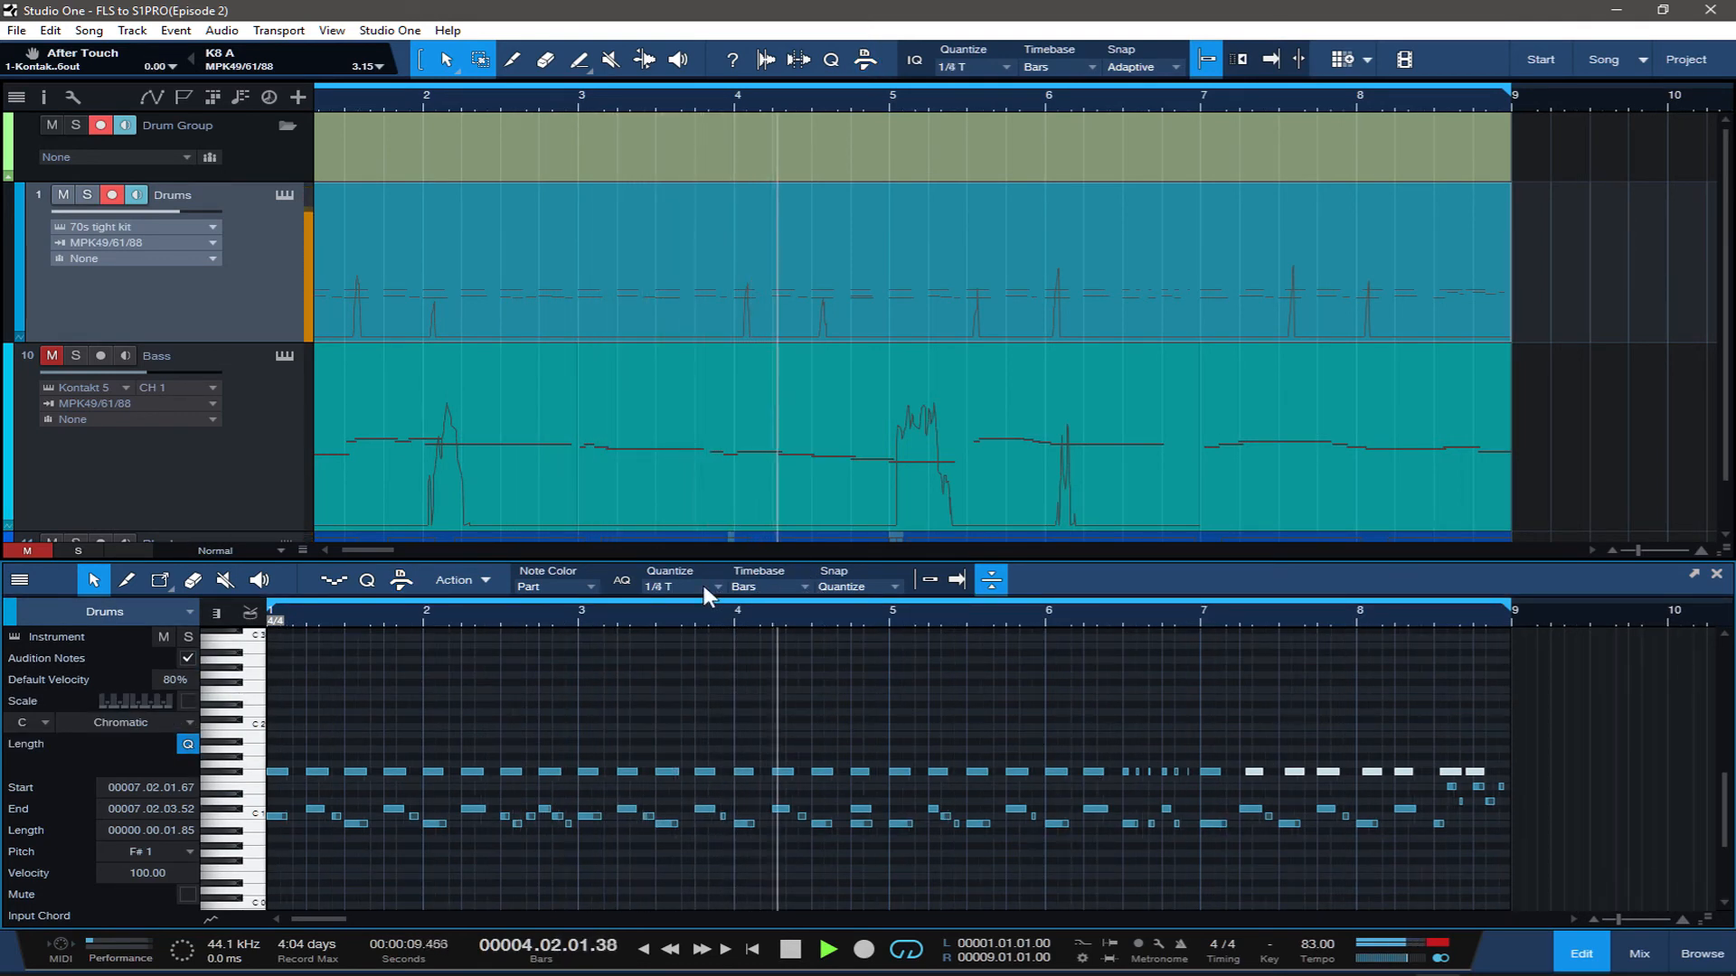
key(q)
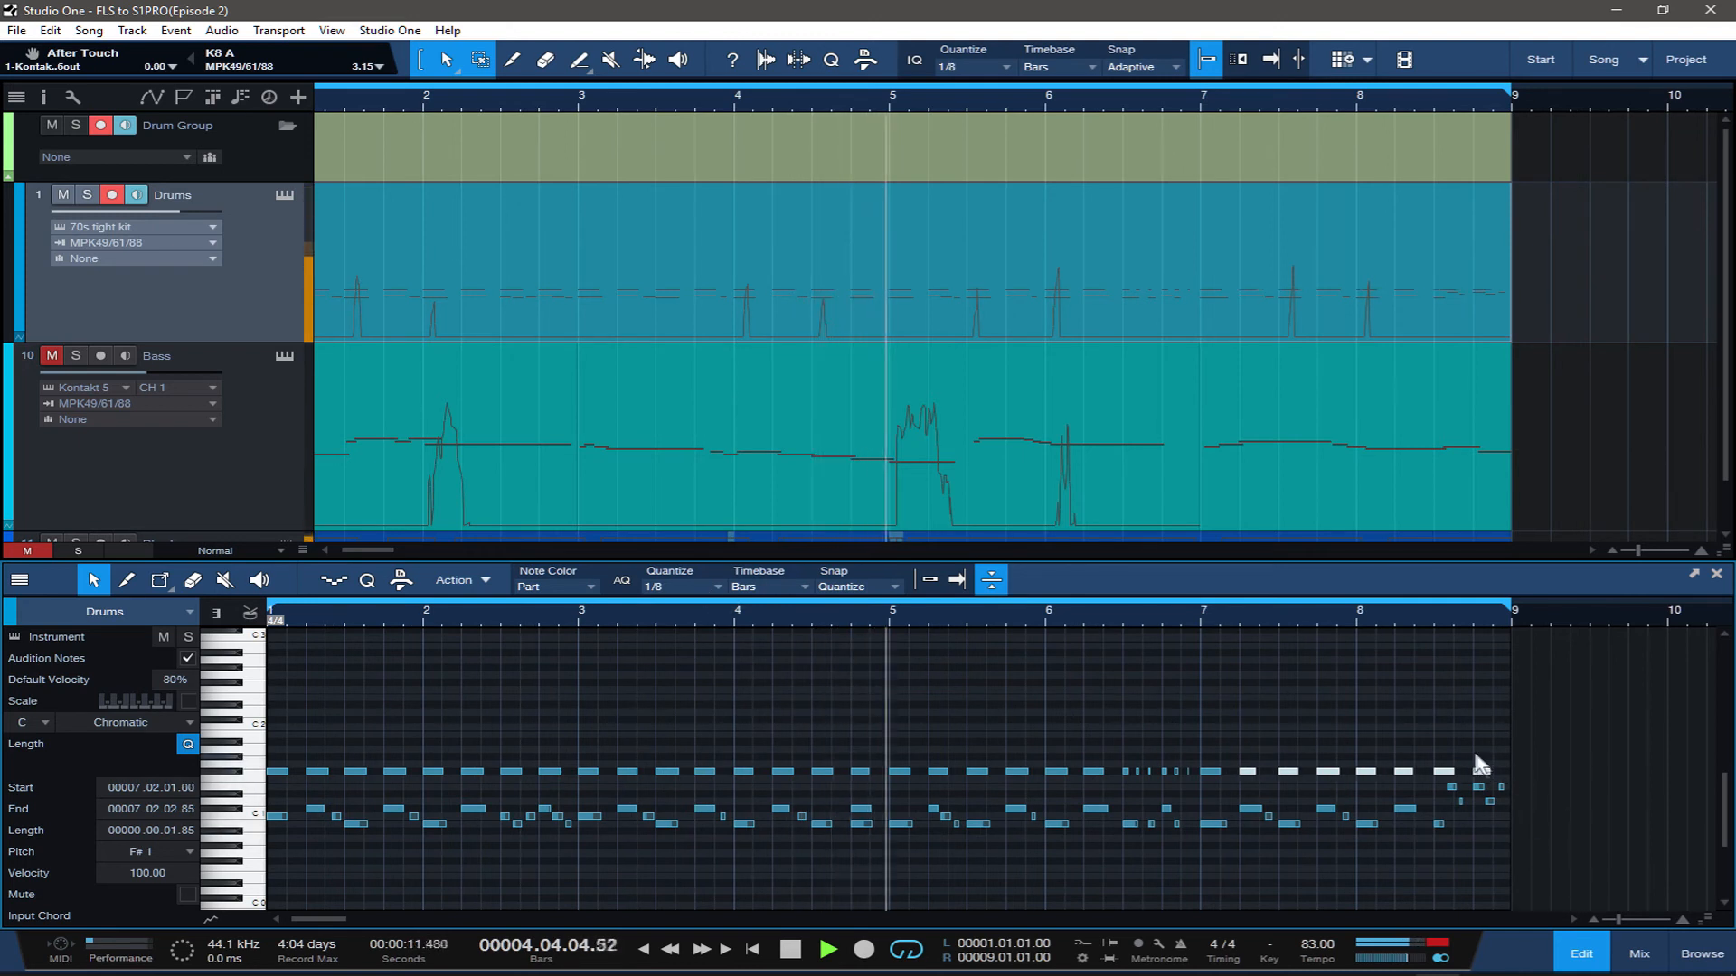
click(875, 713)
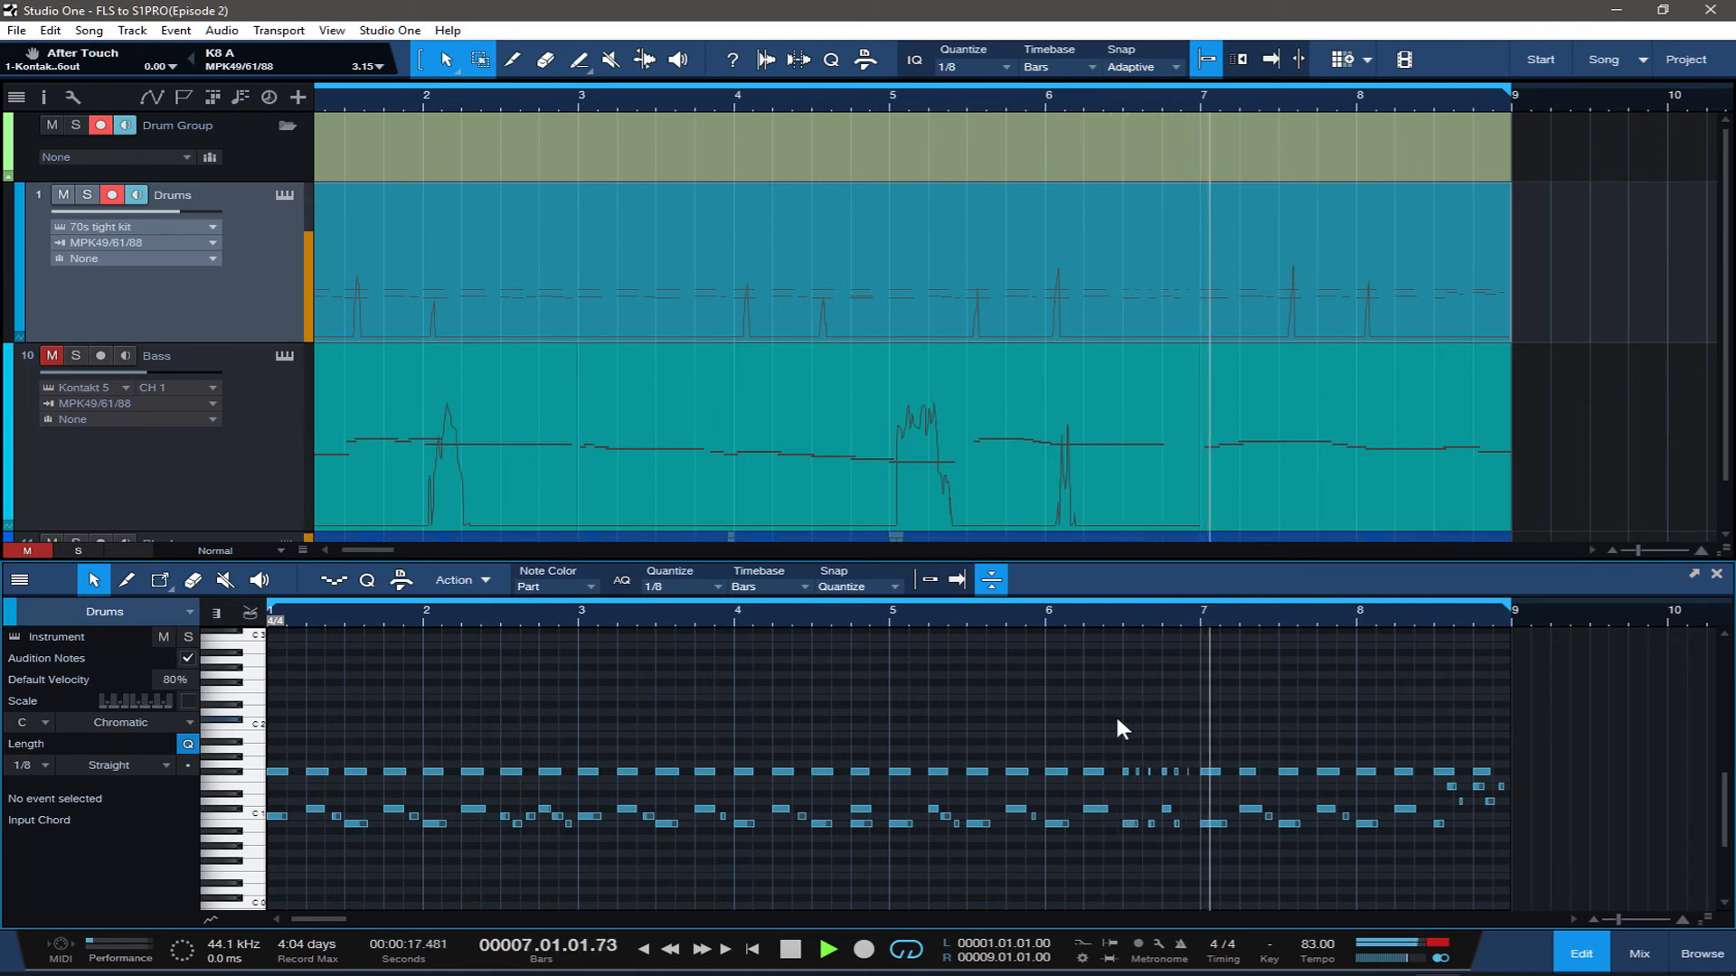
Select every F# 1 note in the Drums part and examine the note timing around bar 4.3 during playback
double_click(215, 773)
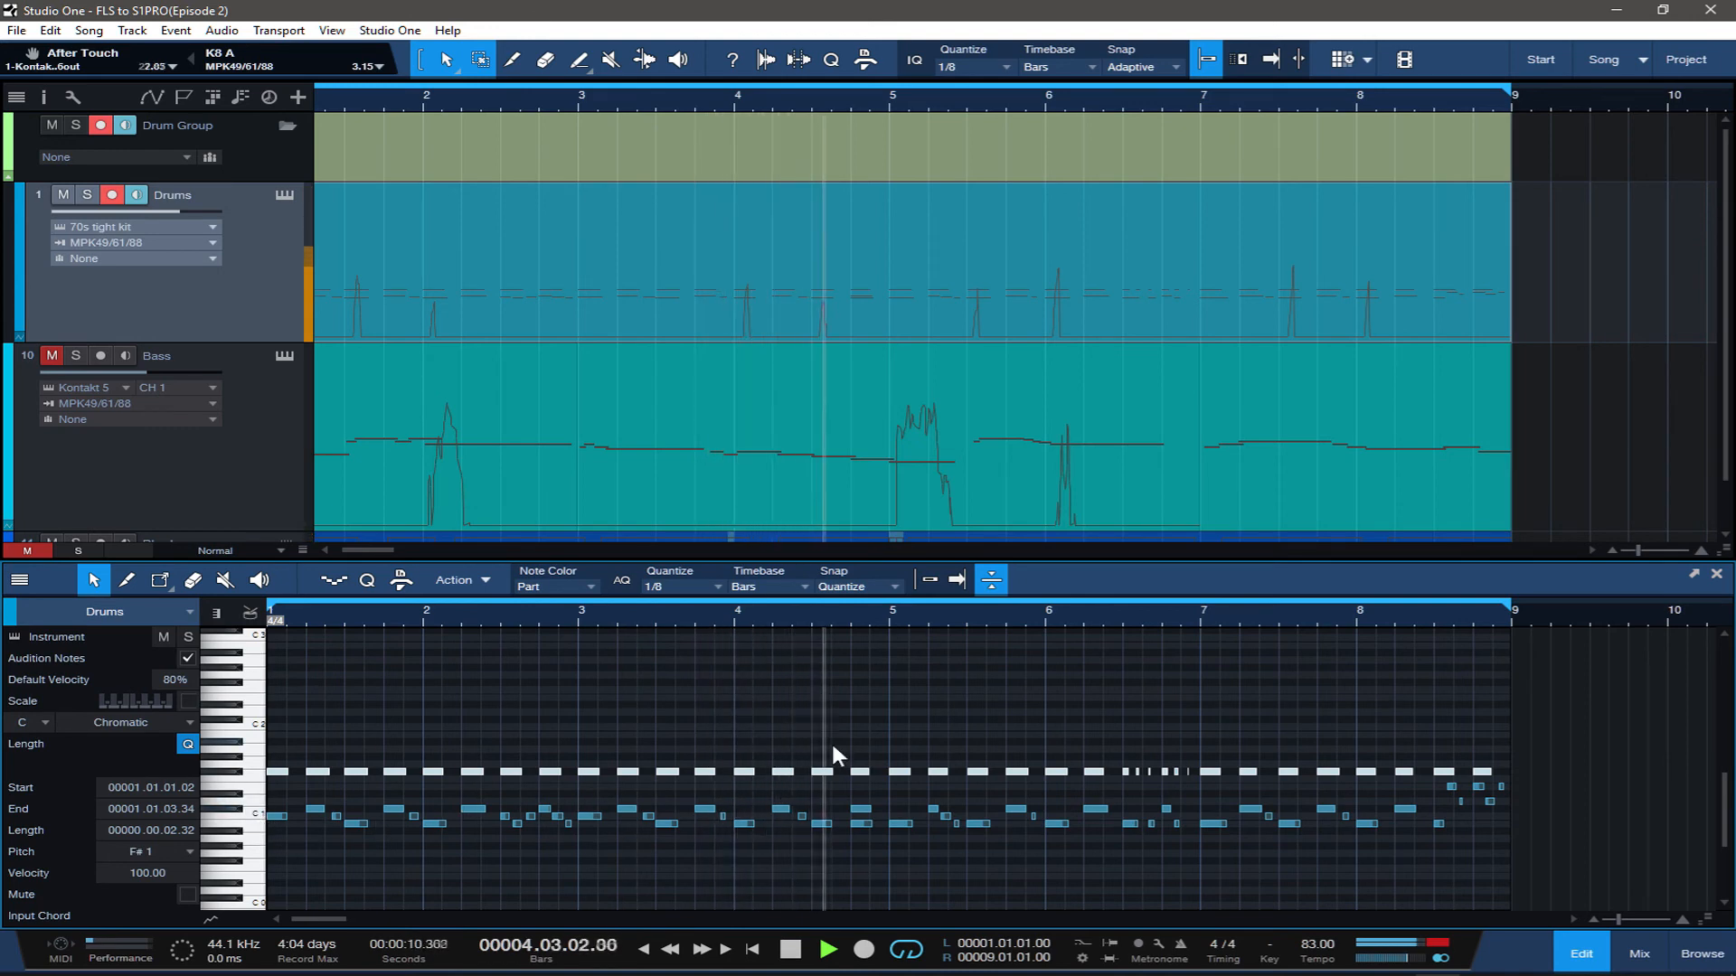
scroll(818, 762, up, 8)
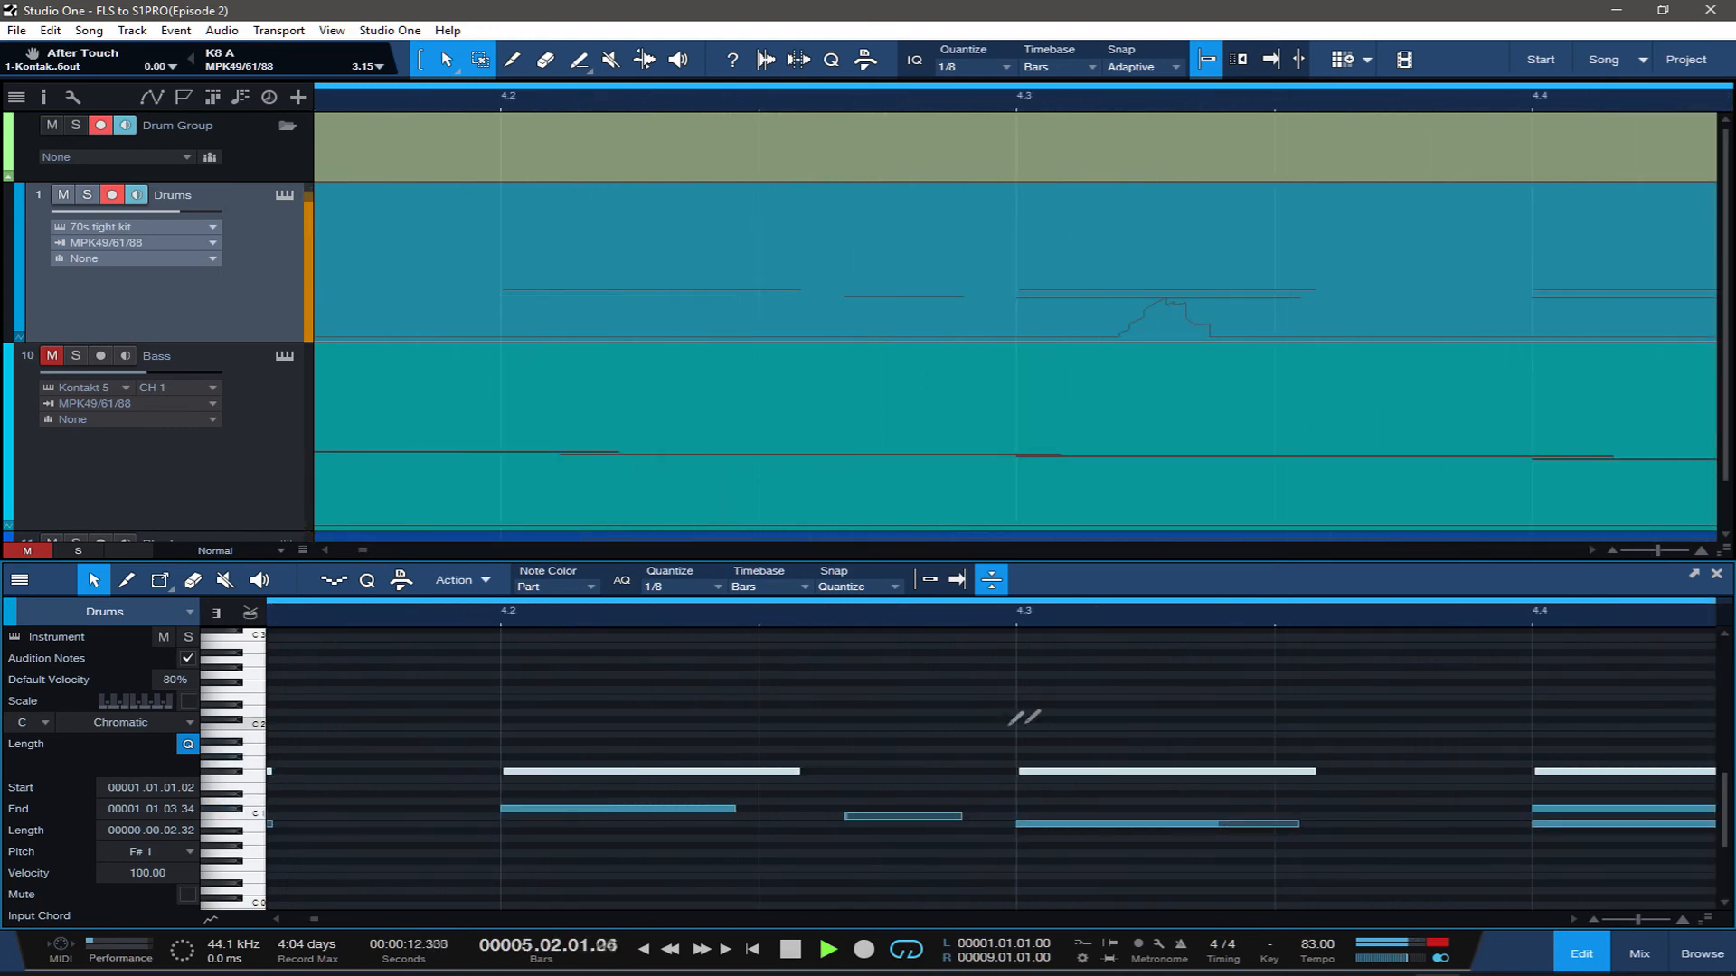
scroll(1024, 717, up, 3)
scroll(1103, 706, down, 12)
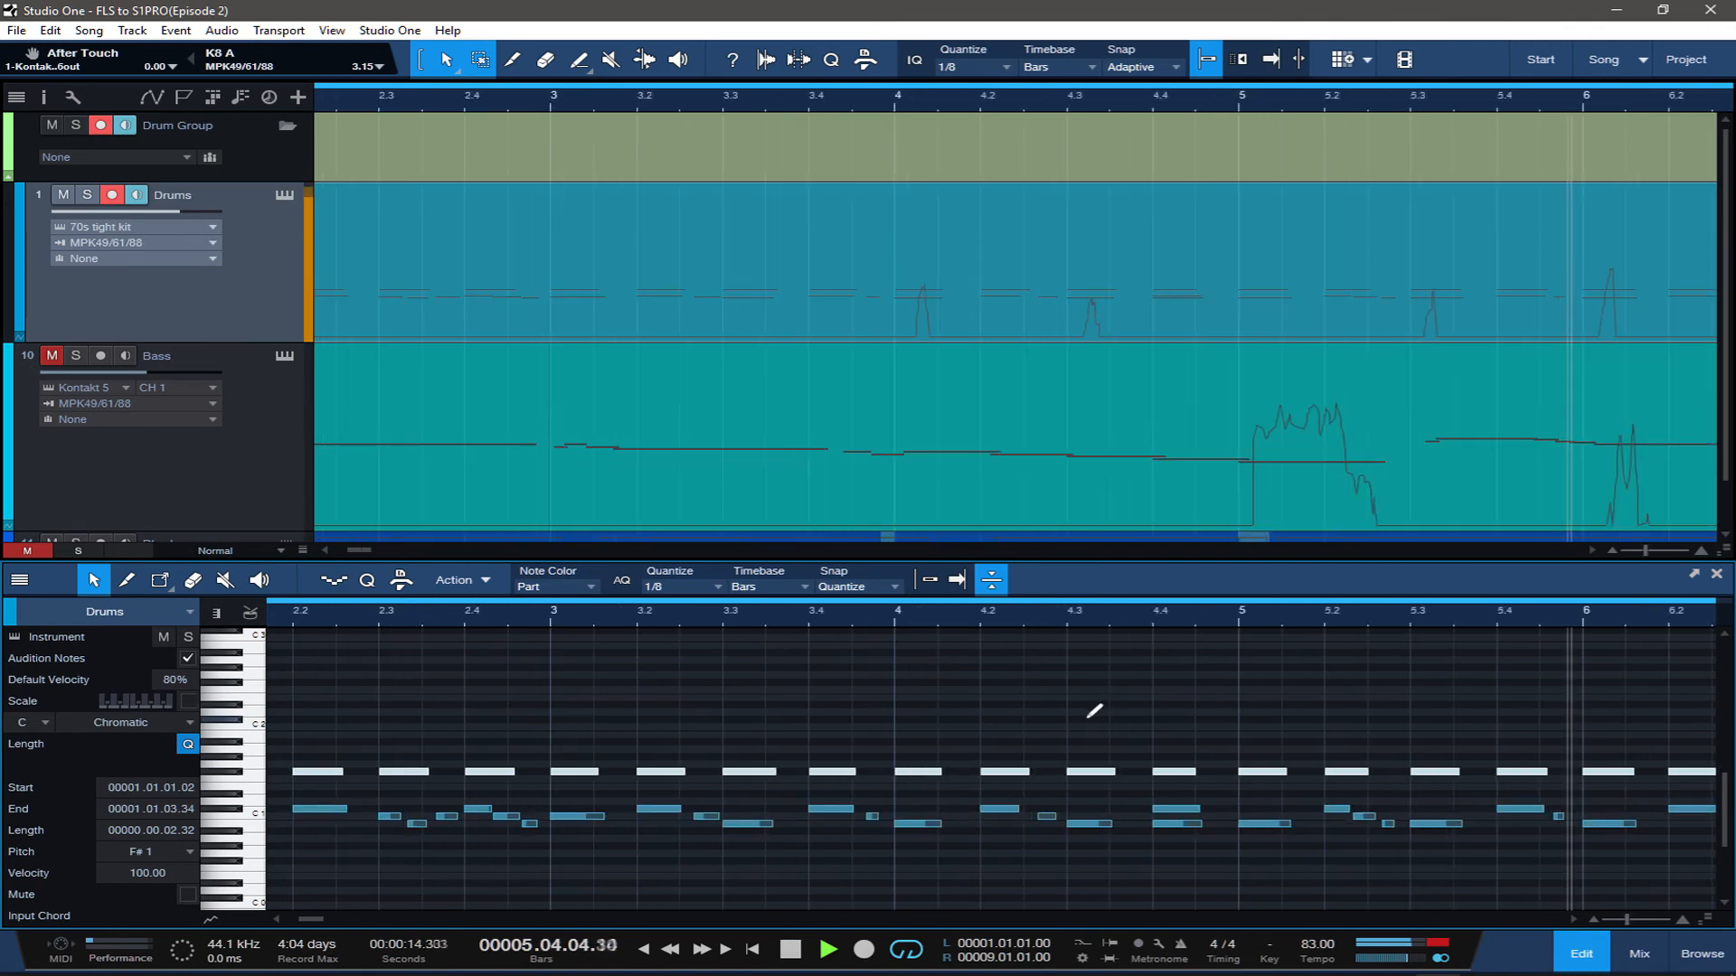
scroll(477, 728, up, 4)
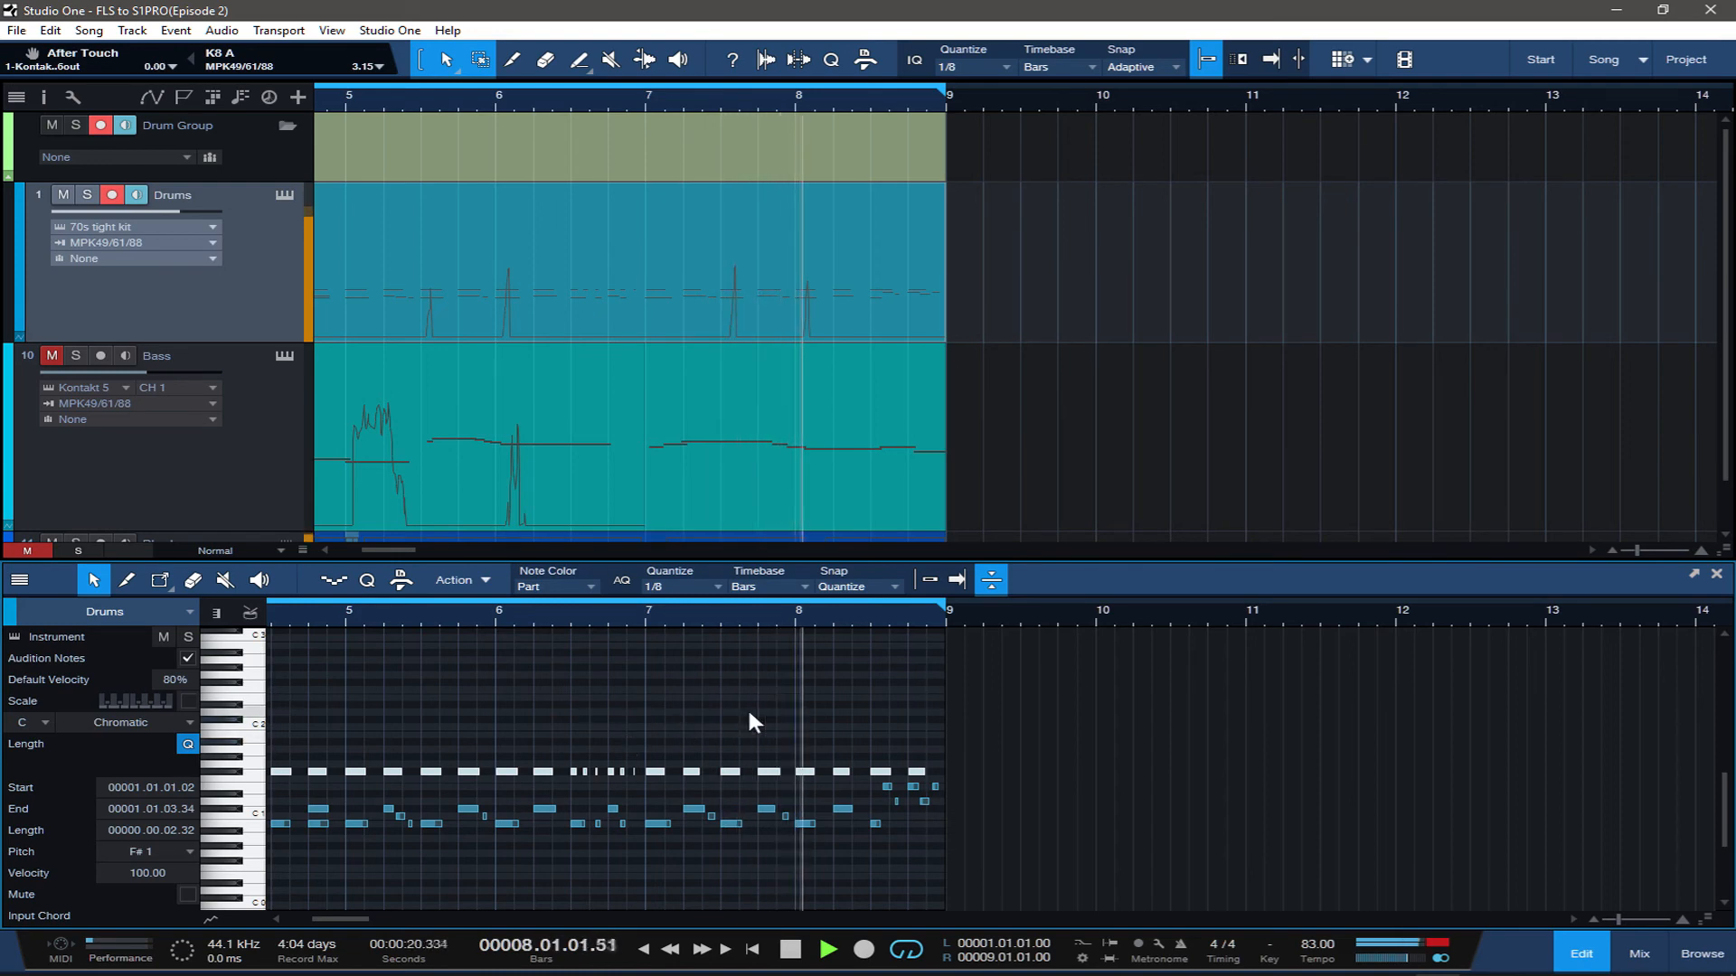
Add a new Multi Instrument track and place two Kontakt 5 instances inside it
drag(1608, 160, 117, 403)
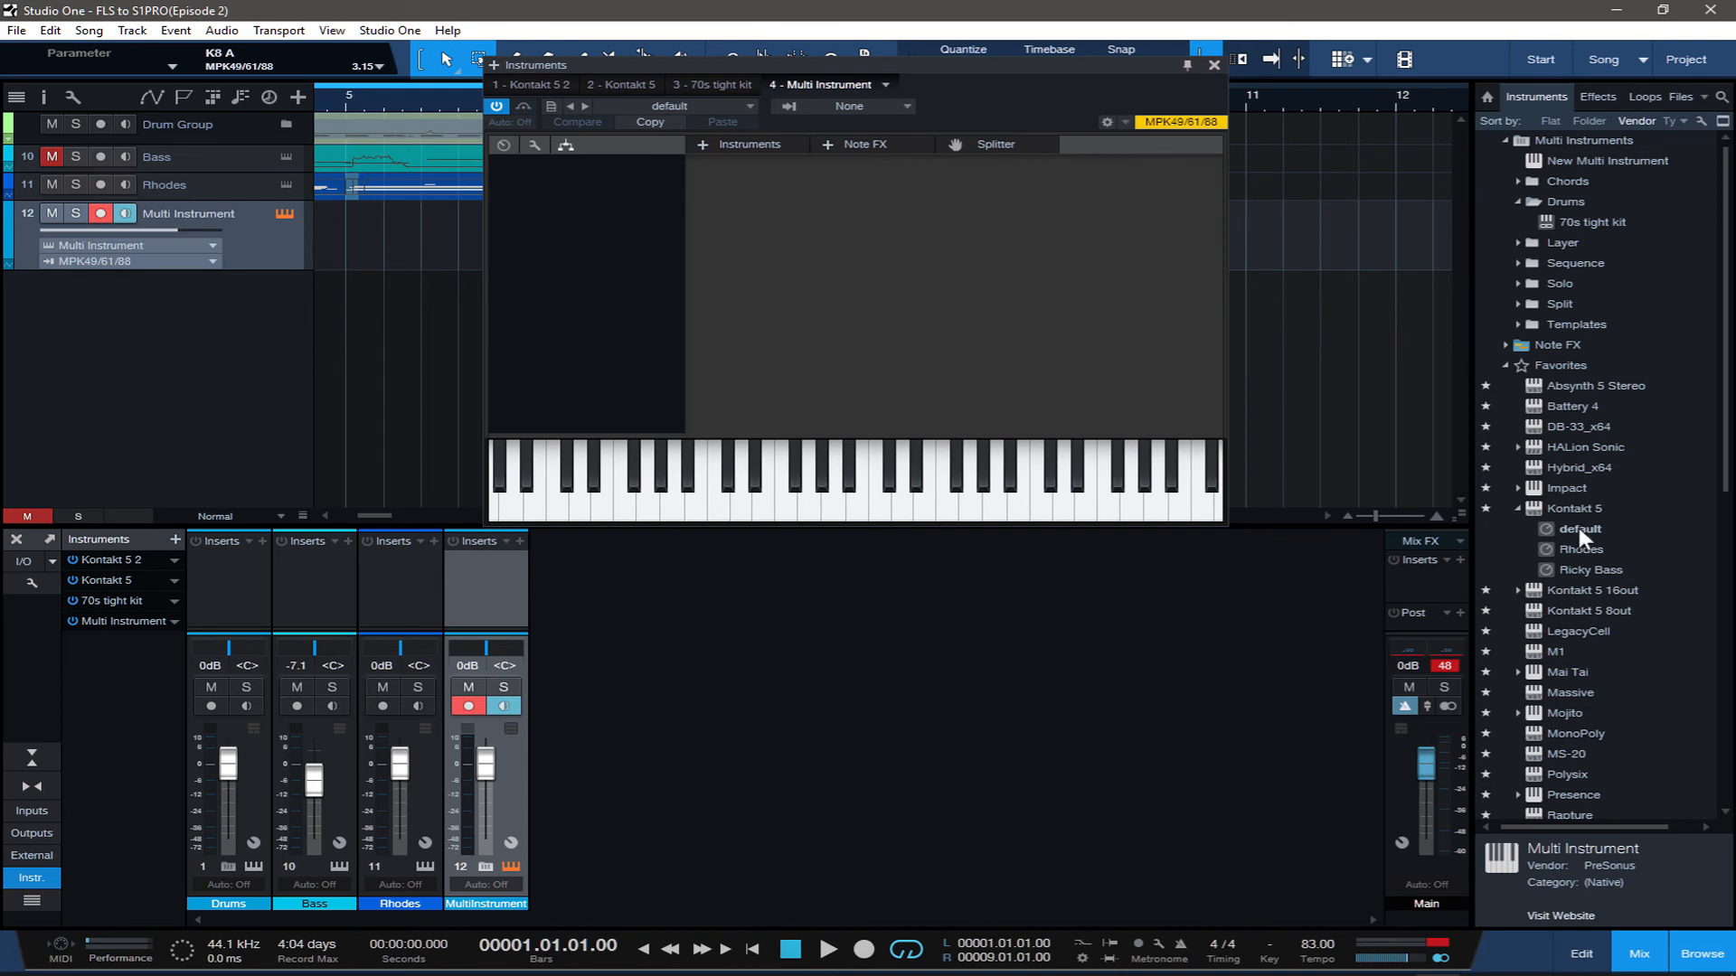
drag(1575, 508, 813, 307)
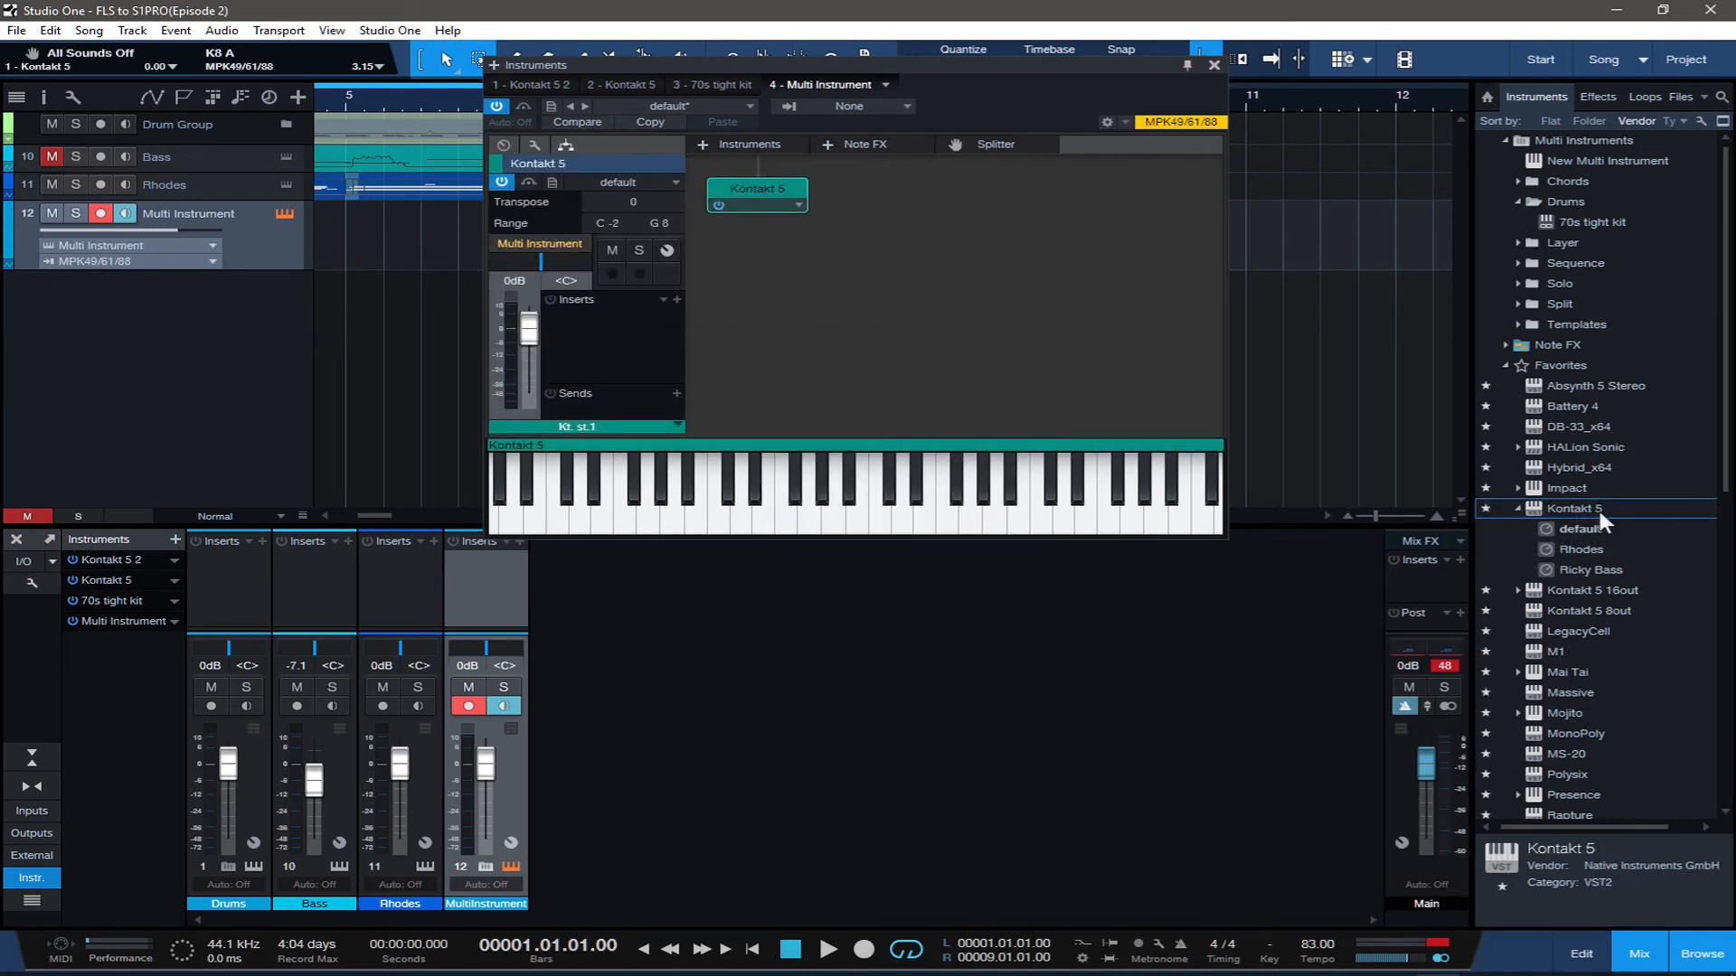
drag(1577, 515, 974, 289)
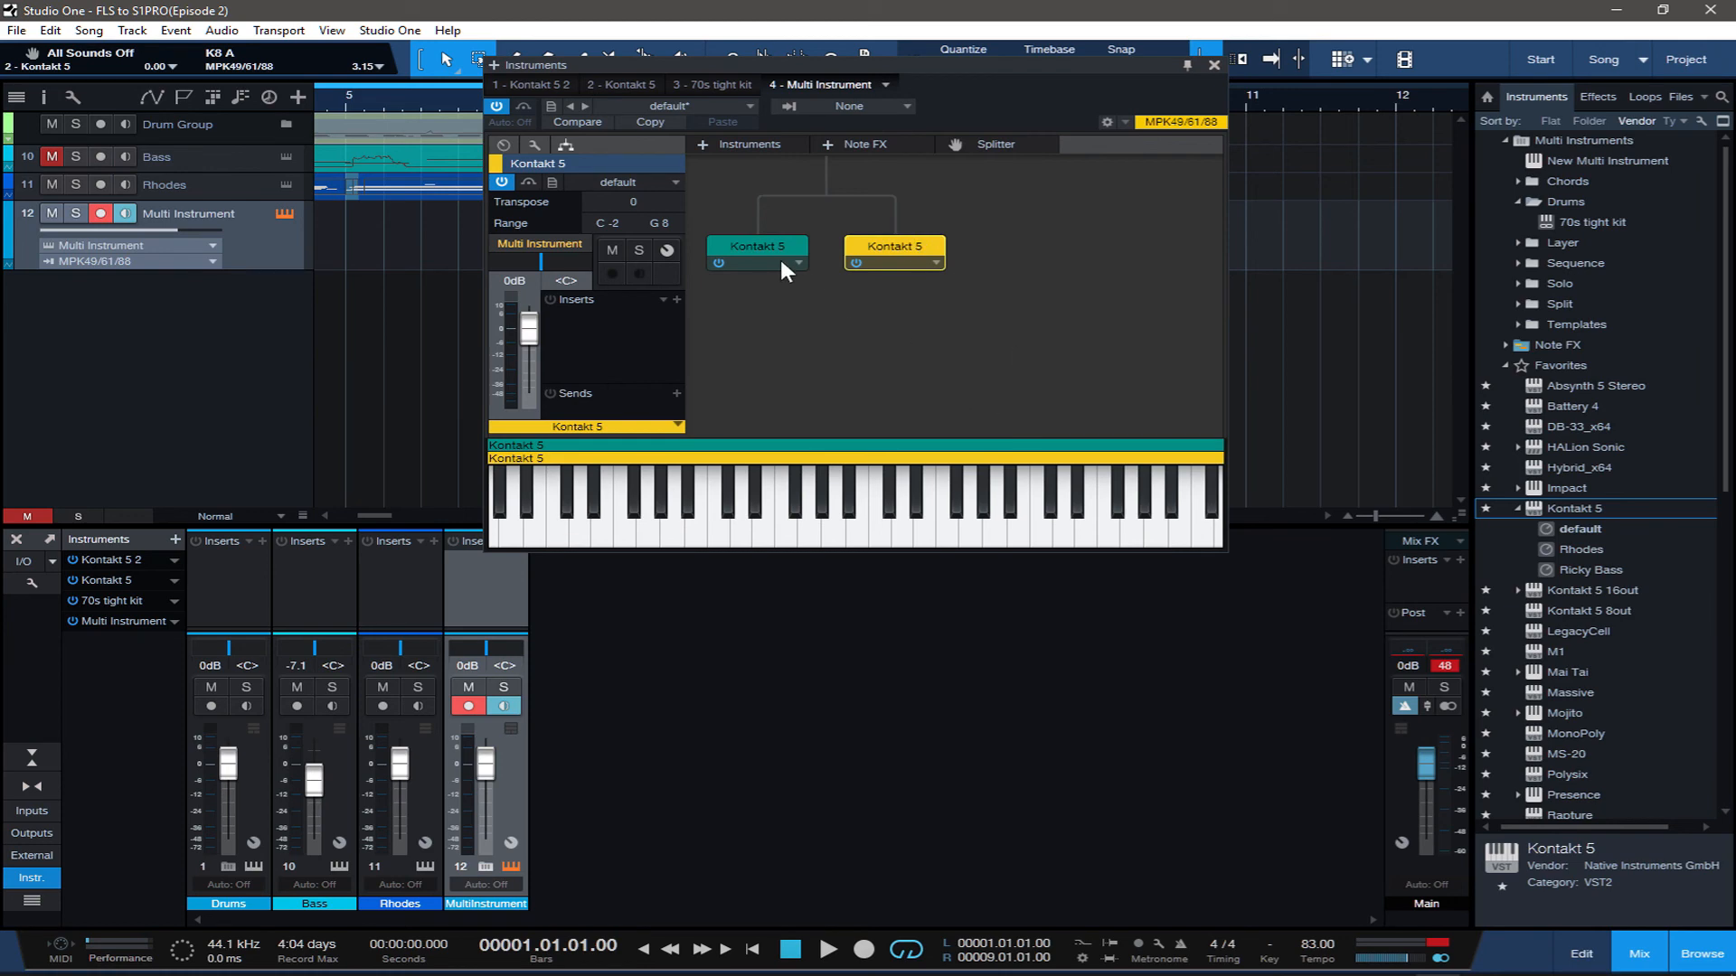
Load Celesta in the first Kontakt 5 and Glockenspiel in the second, and toggle the MultiInstrument channel's output display
double_click(751, 247)
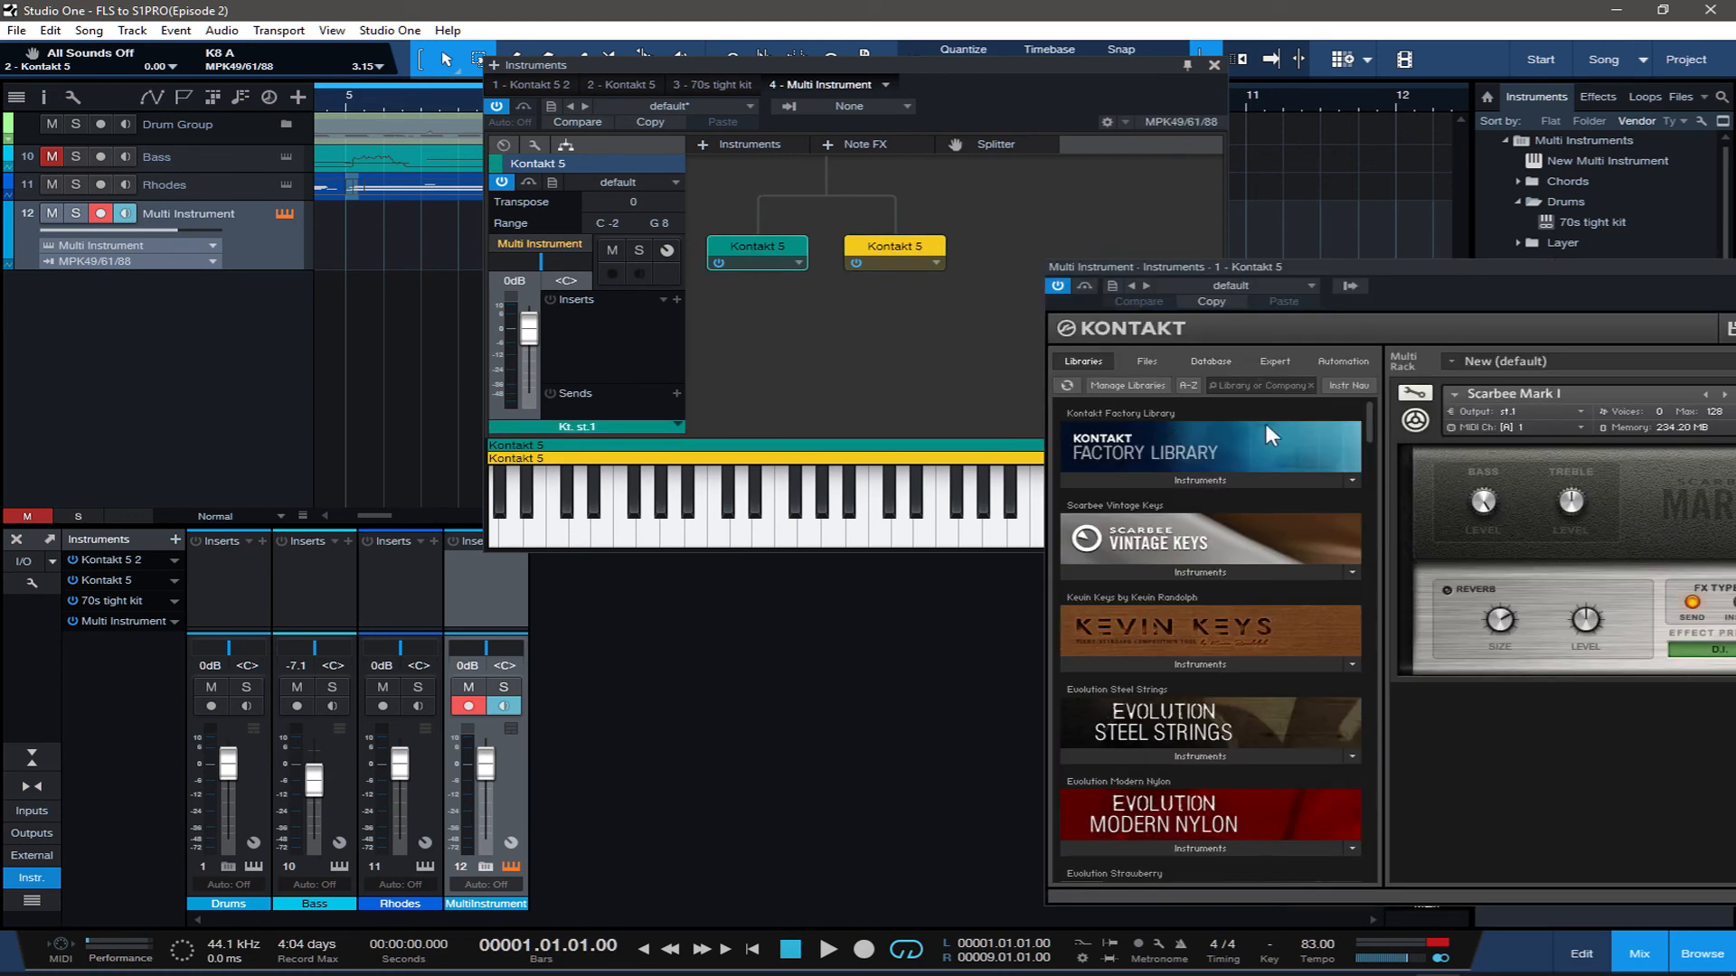
drag(1116, 537, 1622, 543)
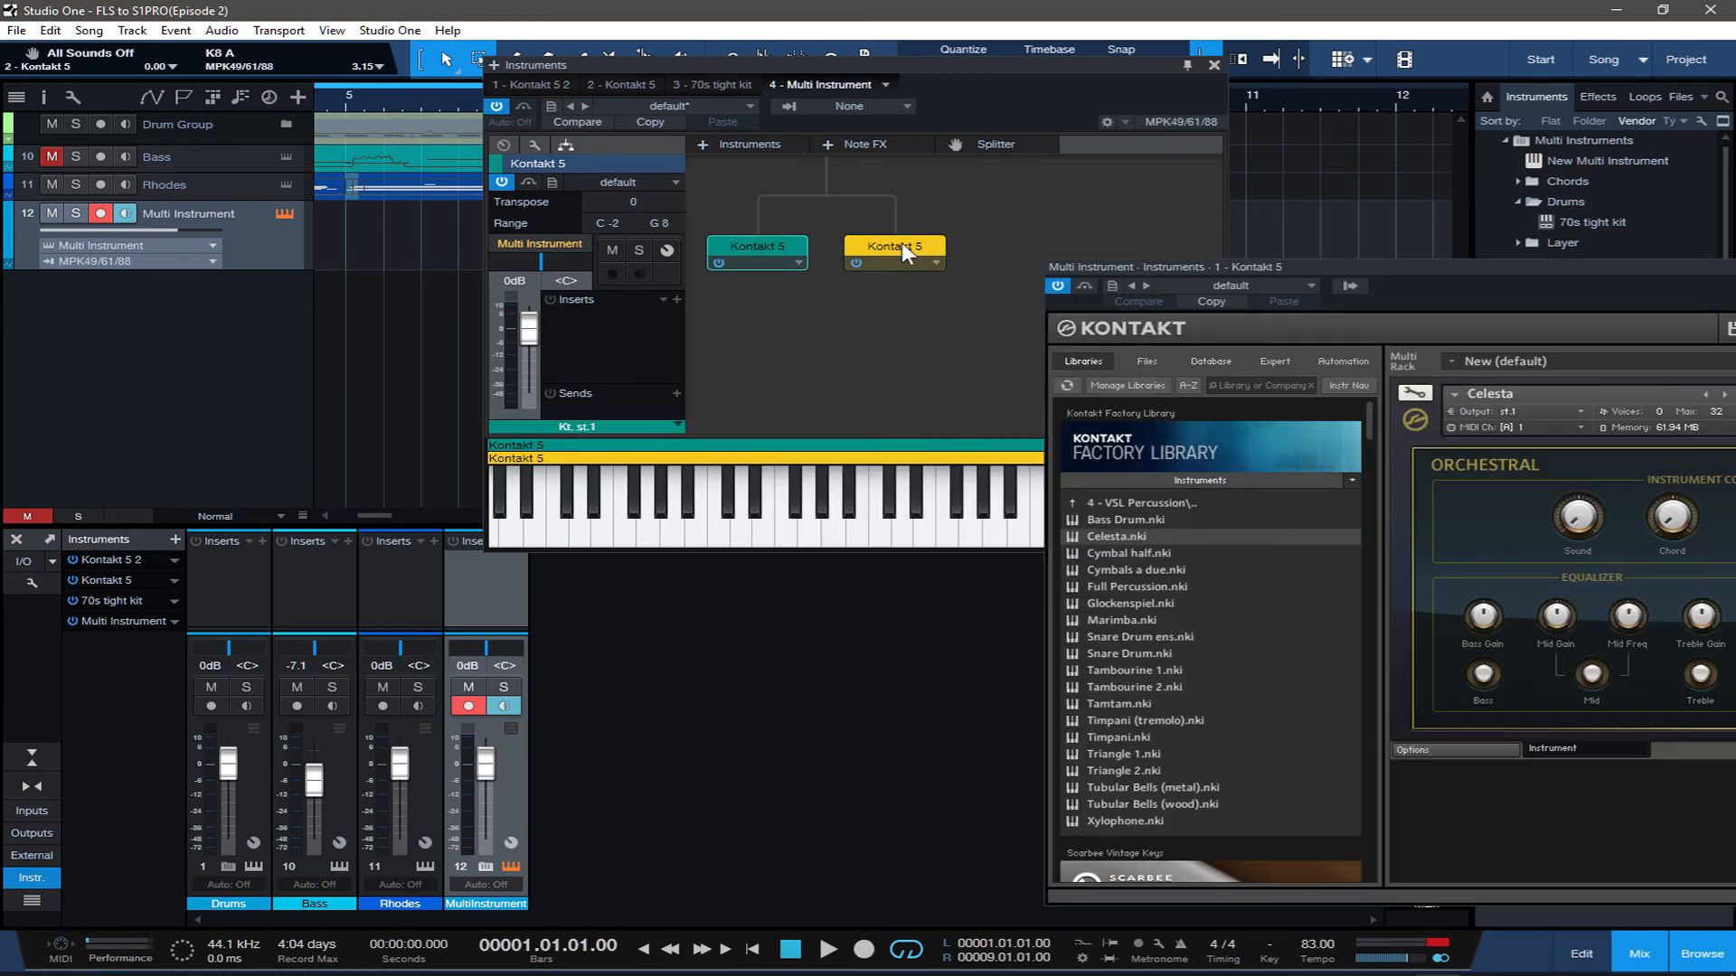
double_click(902, 243)
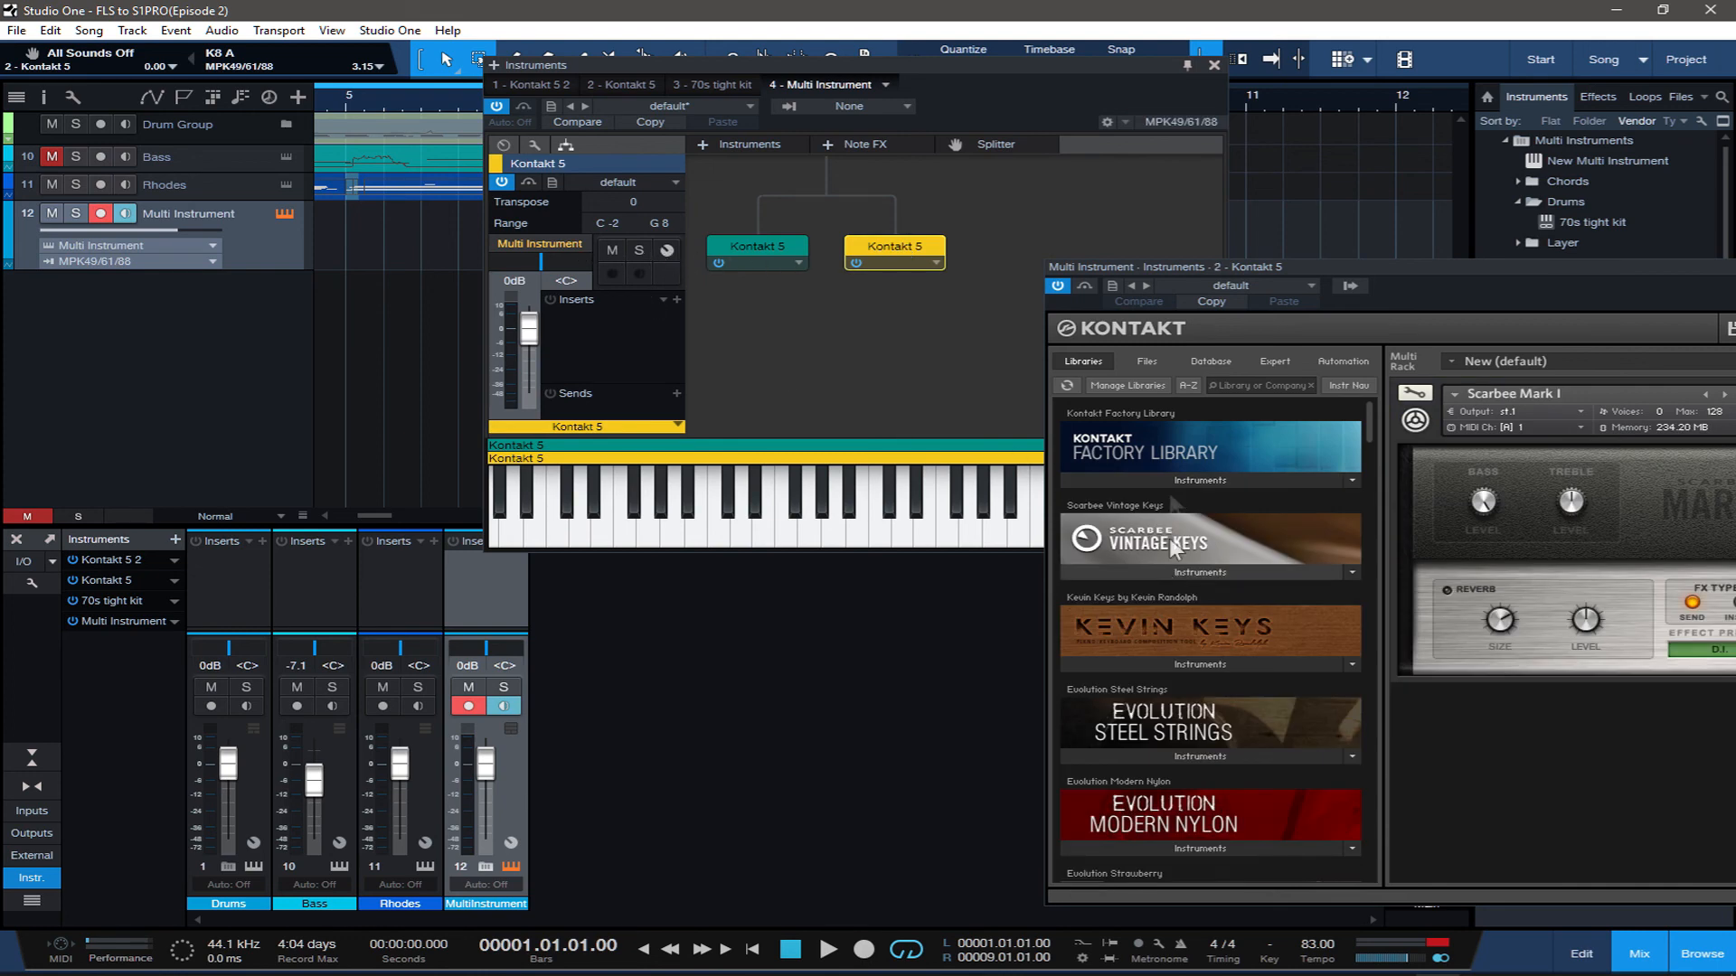
click(1165, 481)
double_click(1130, 603)
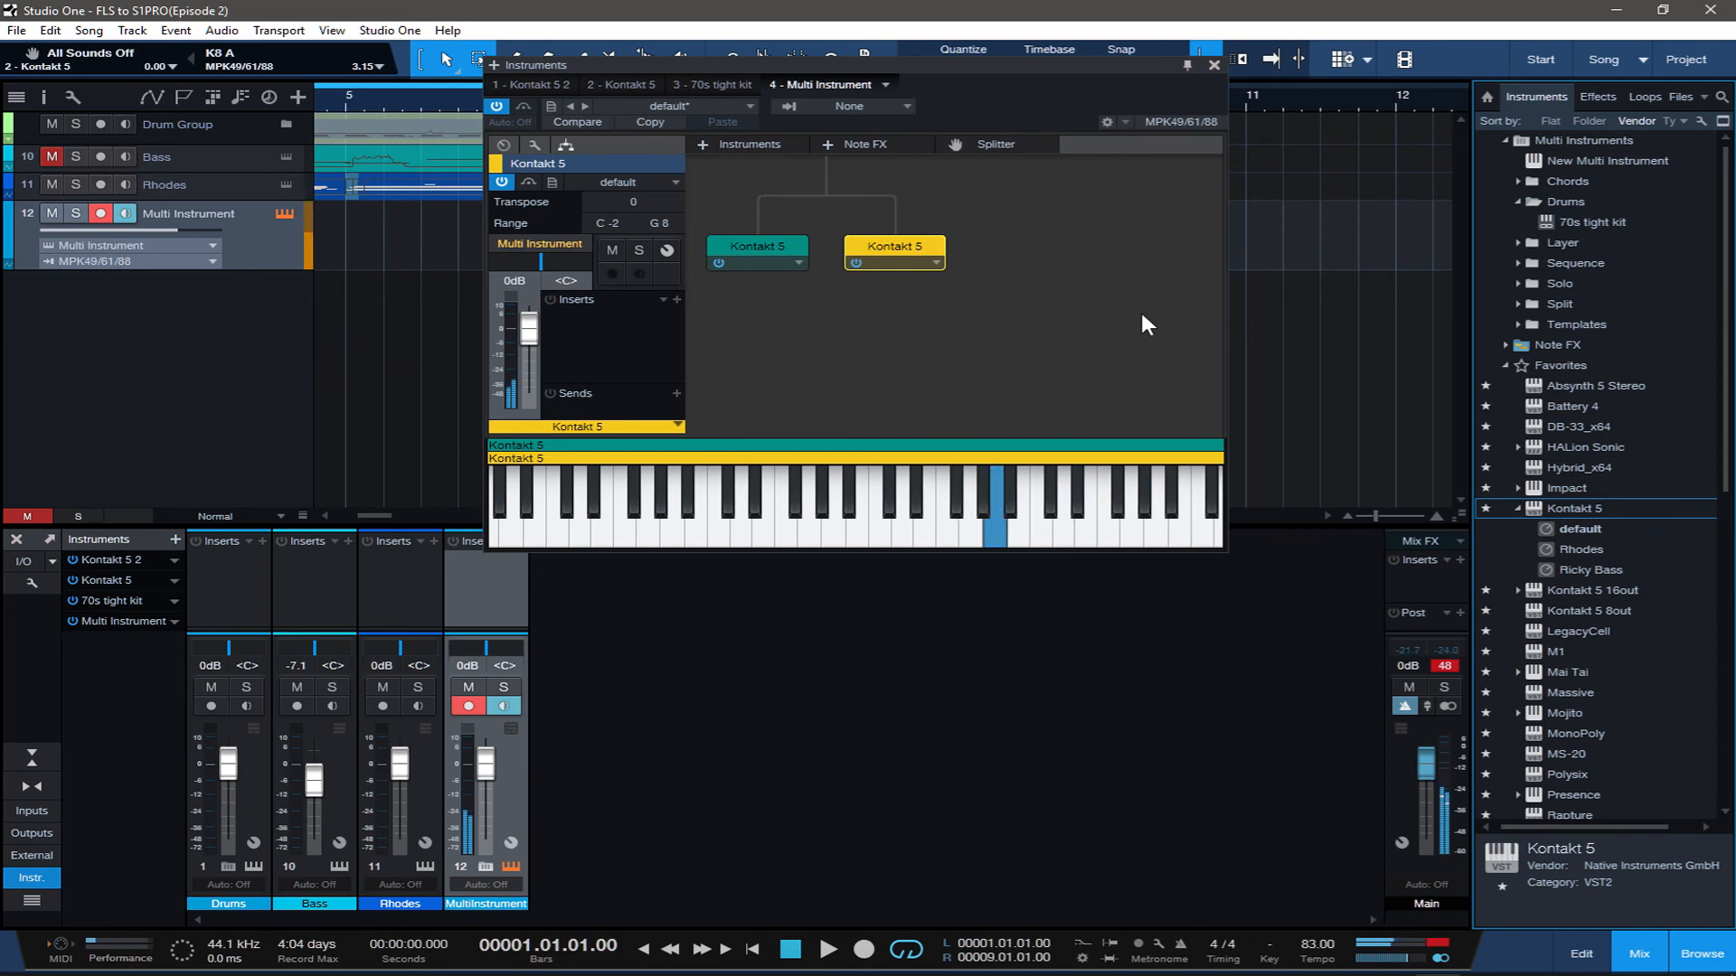
click(489, 867)
Record an instrument part from bar 1 and open the name of track 12, Kontakt 5, for editing
key(KP_Multiply)
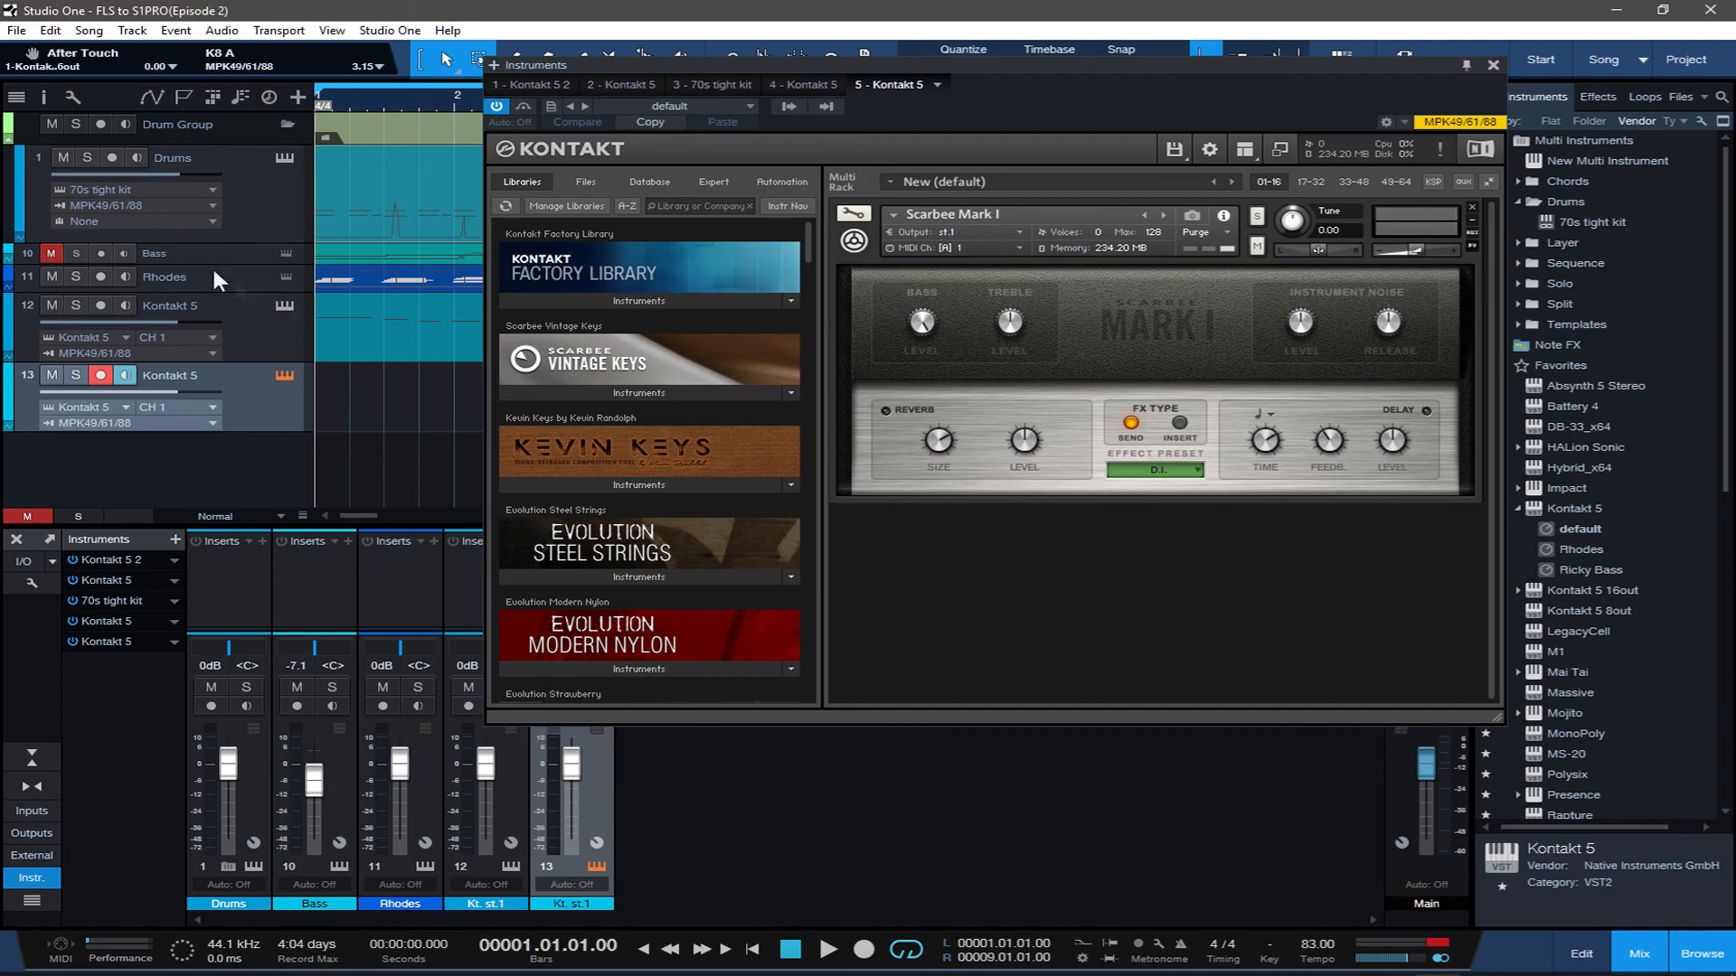
click(208, 300)
double_click(188, 304)
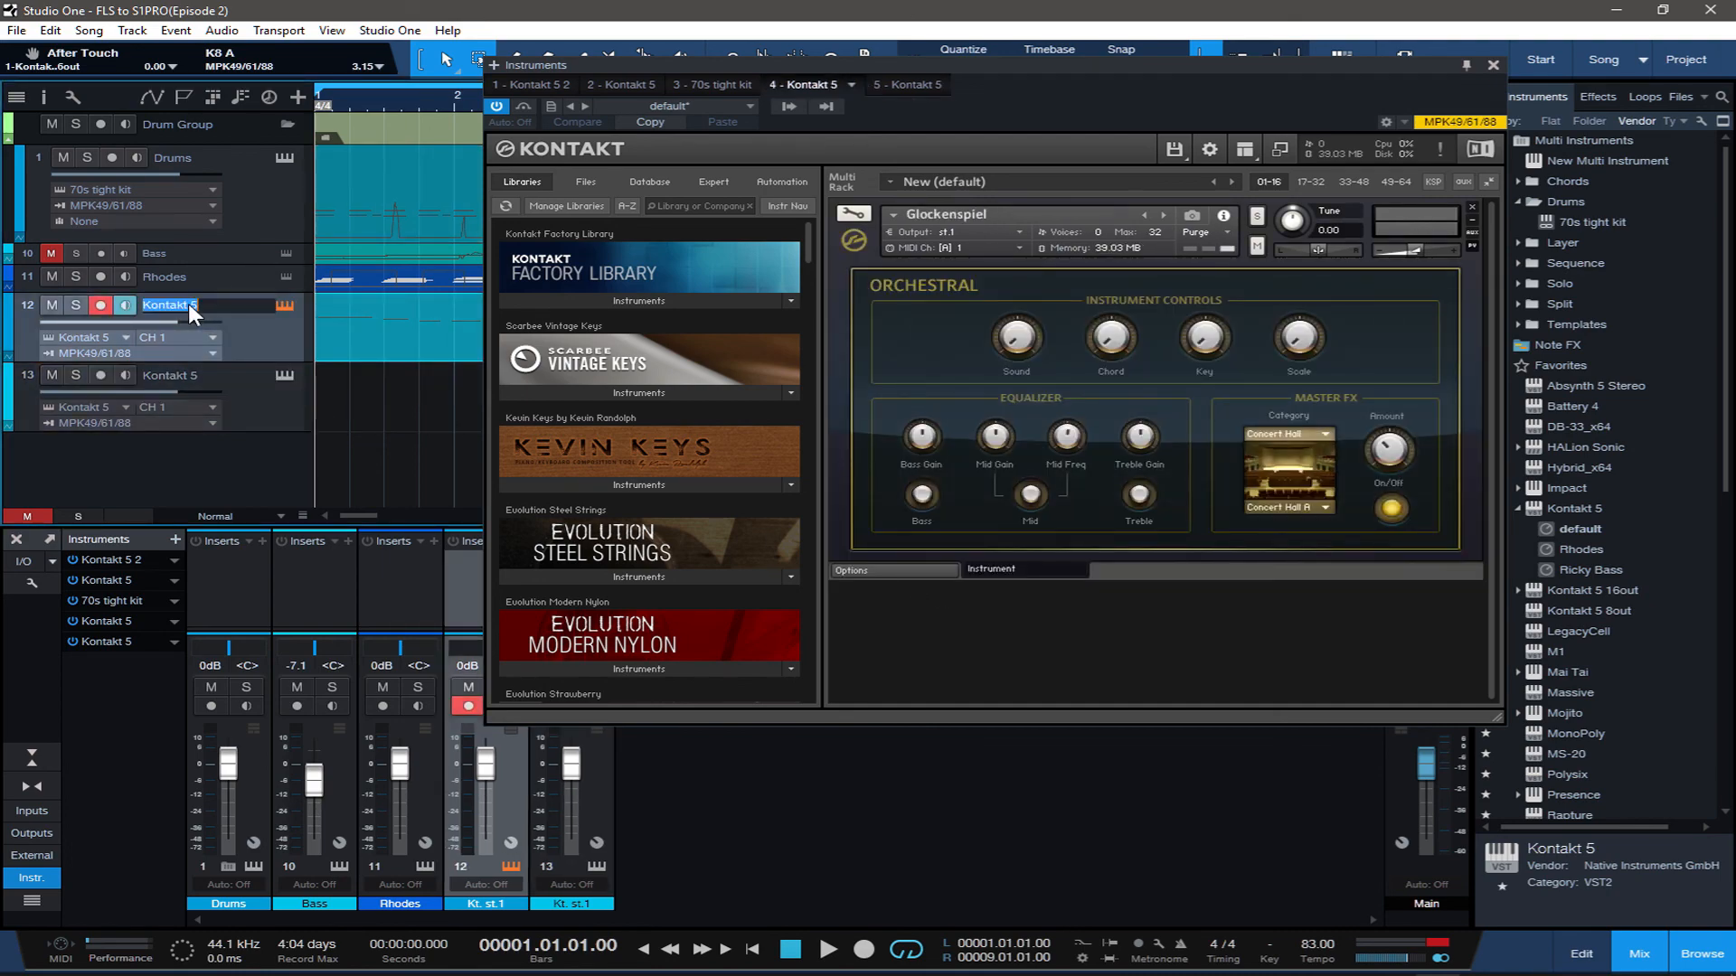